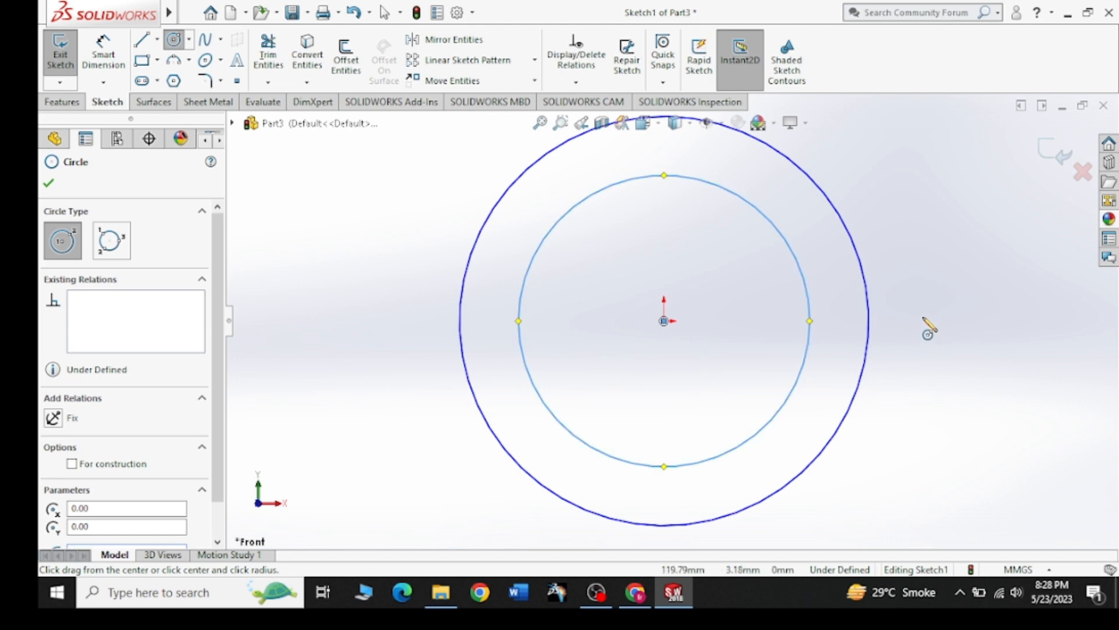
Switch to the browser and examine the wheel's overall diameter dimensions in the reference drawing, returning to the SOLIDWORKS sketch
{"action": "key", "text": "Escape"}
{"action": "left_click", "coordinate": [635, 593]}
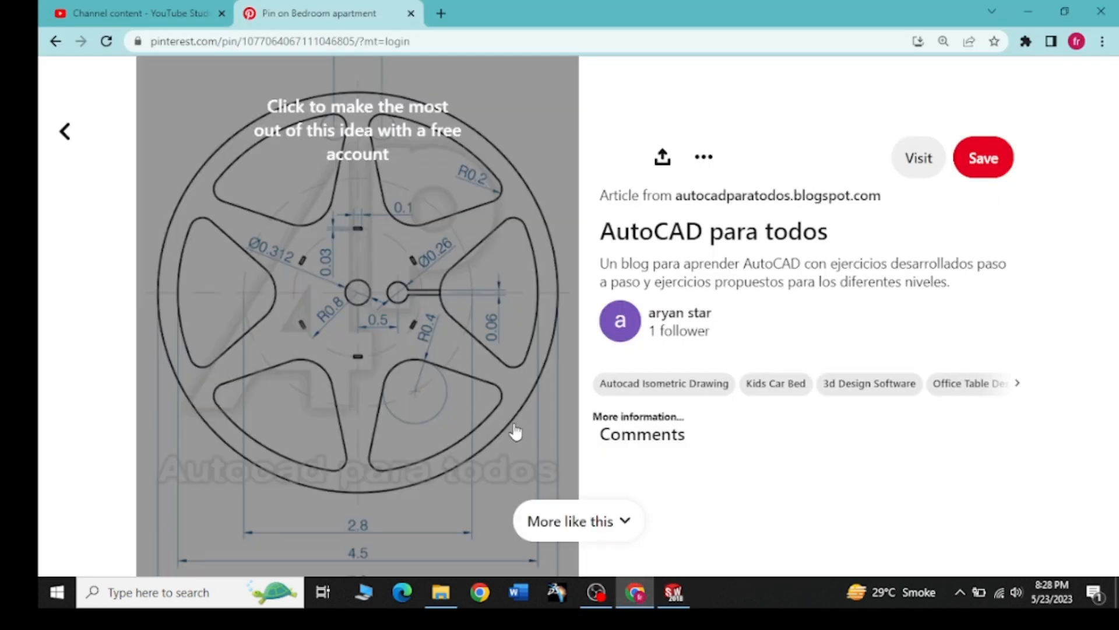
{"action": "scroll", "coordinate": [749, 474], "scroll_direction": "down", "scroll_amount": 3}
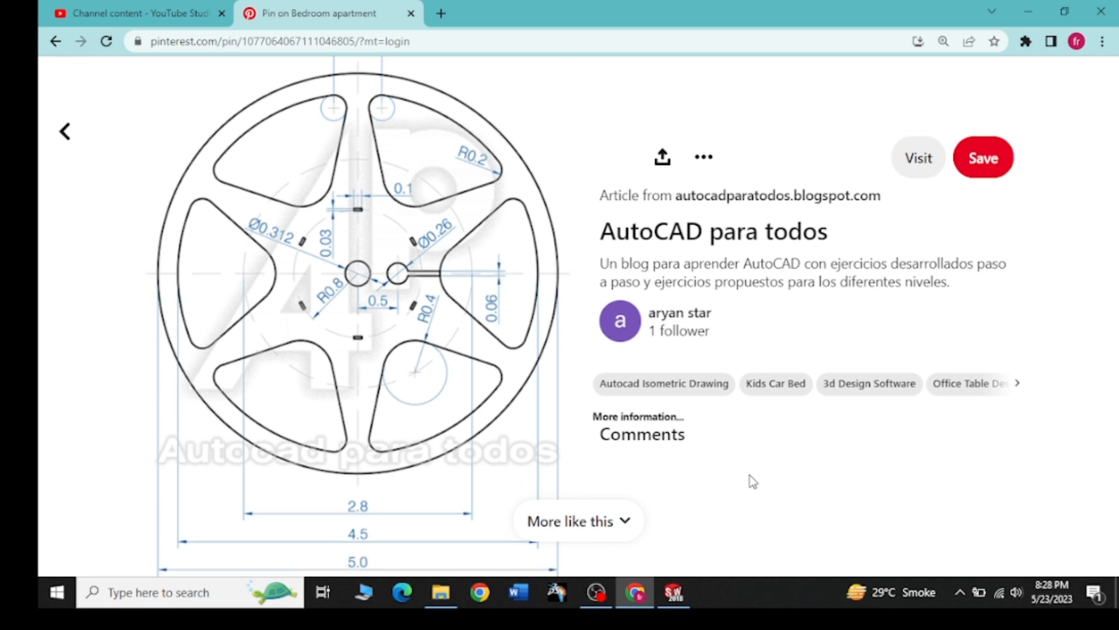
{"action": "scroll", "coordinate": [749, 475], "scroll_direction": "up", "scroll_amount": 2}
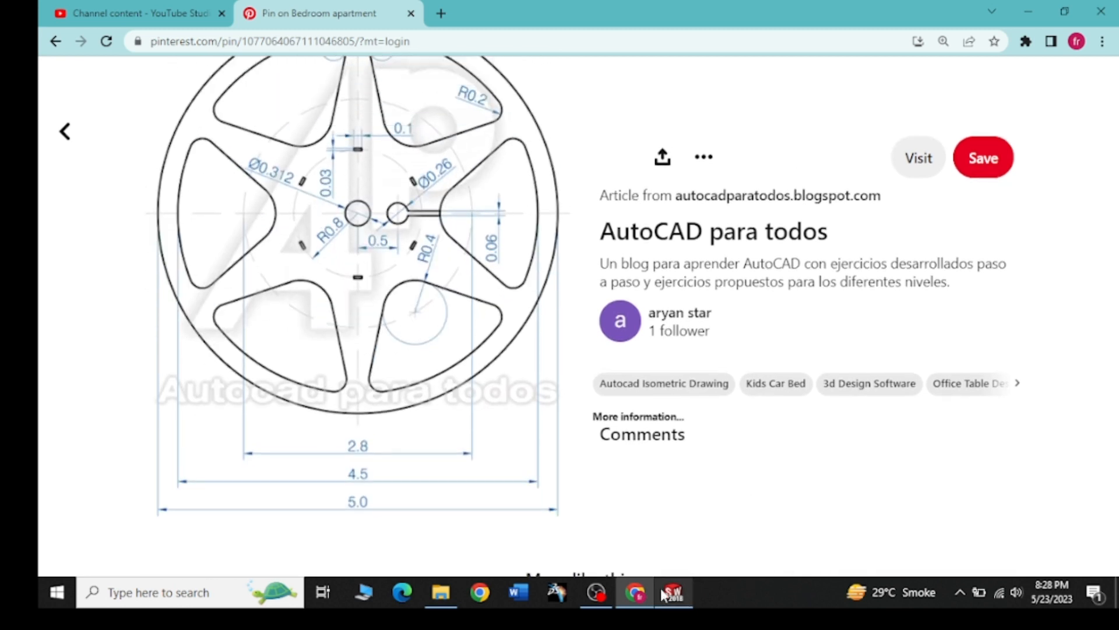
{"action": "scroll", "coordinate": [590, 424], "scroll_direction": "up", "scroll_amount": 1}
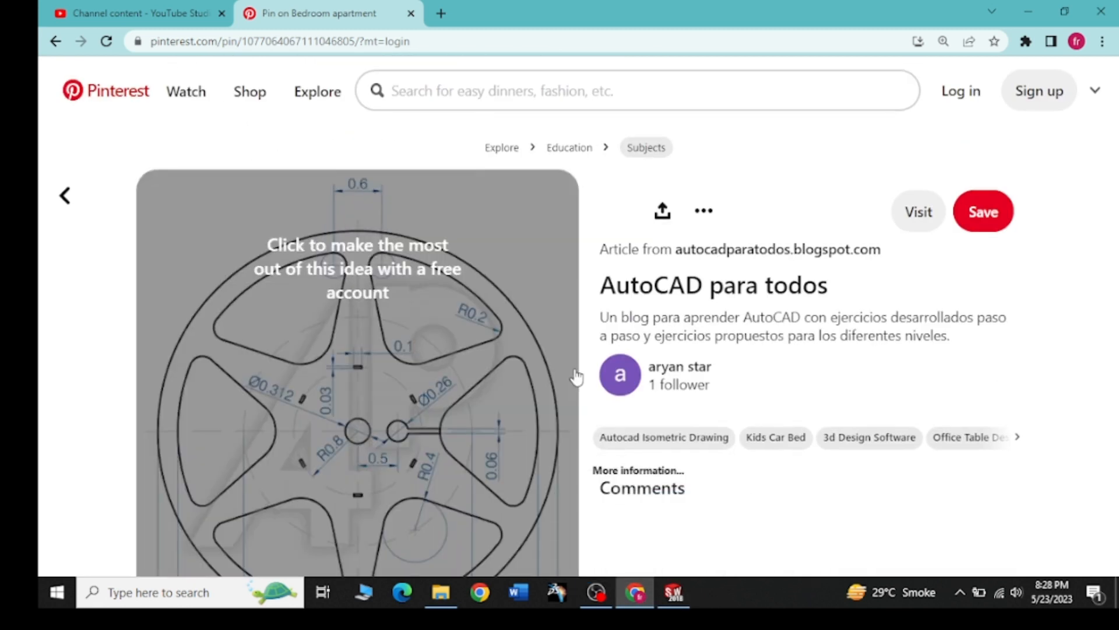
{"action": "scroll", "coordinate": [579, 380], "scroll_direction": "down", "scroll_amount": 1}
{"action": "left_click", "coordinate": [674, 592]}
Dimension the smaller of the two concentric circles to a diameter of 4.5 mm
{"action": "left_click", "coordinate": [104, 56]}
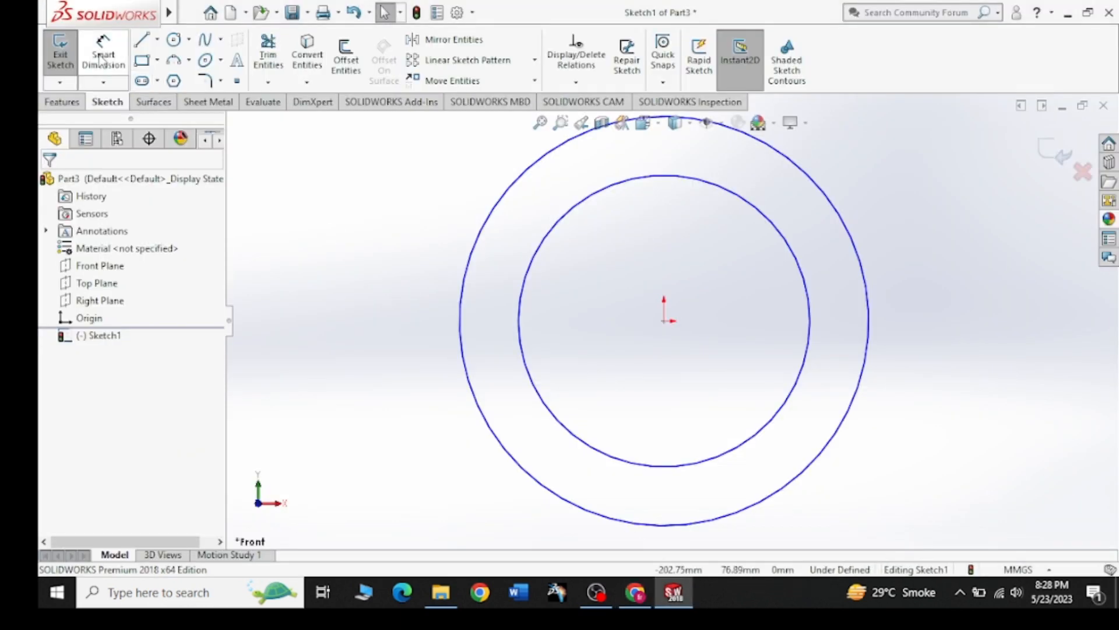
{"action": "left_click", "coordinate": [520, 307]}
{"action": "left_click", "coordinate": [338, 305]}
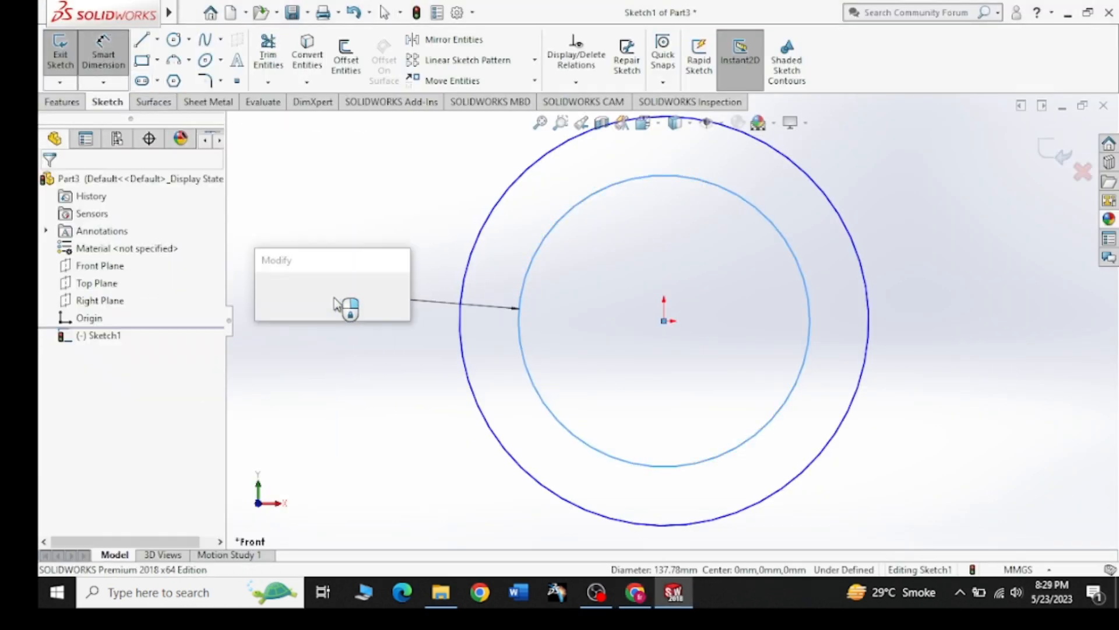
{"action": "type", "text": "4.5"}
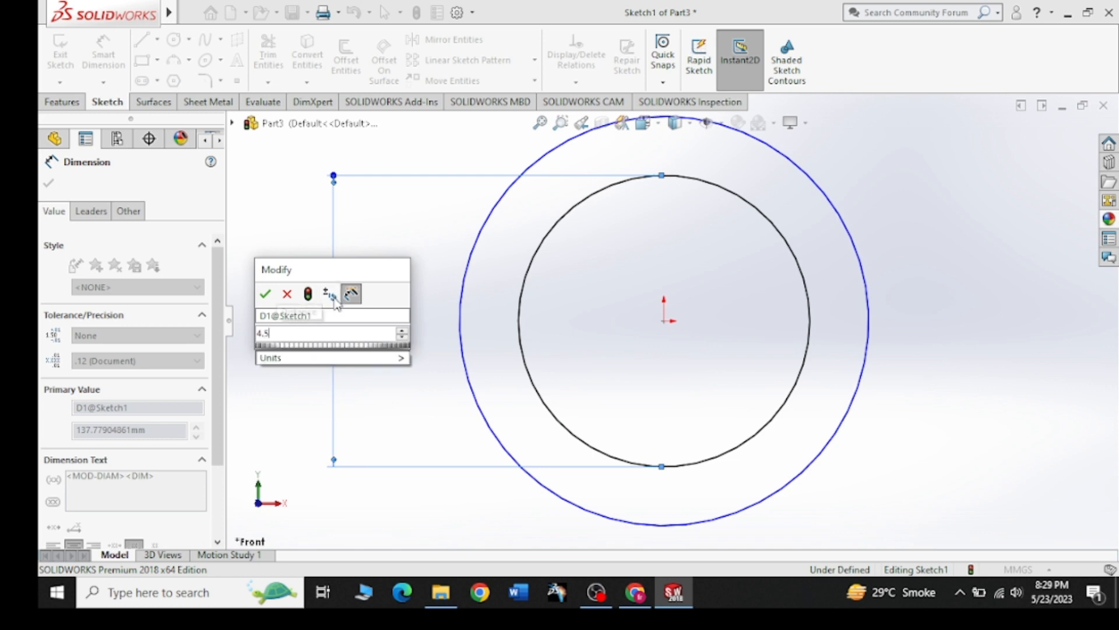
{"action": "key", "text": "Return"}
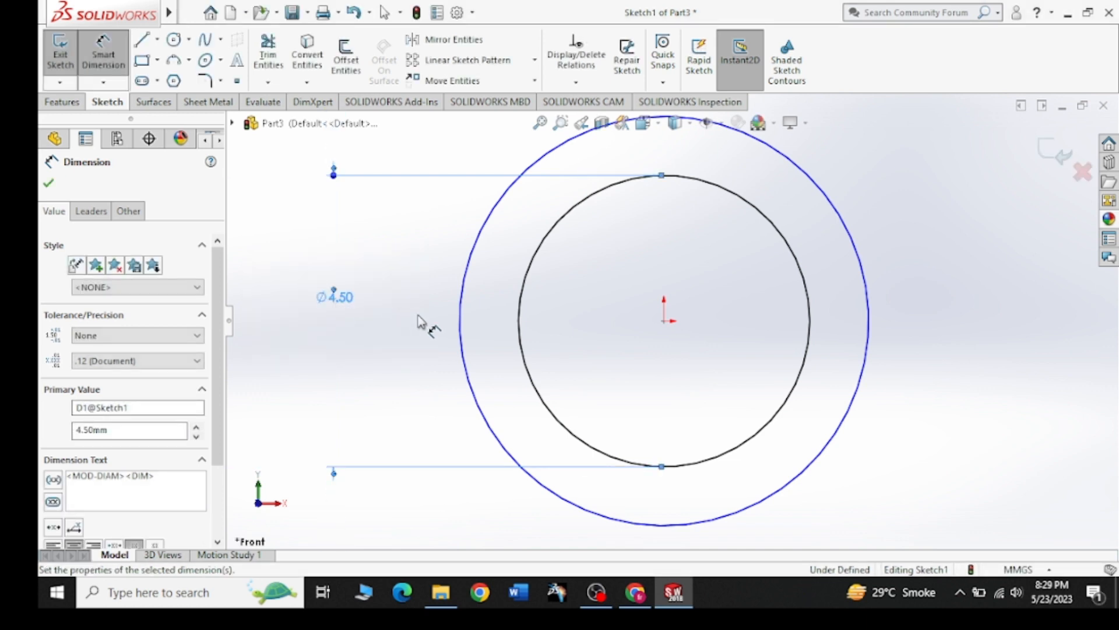
Dimension the outermost circle to a diameter of 5 mm and fit the sketch in view
{"action": "left_click", "coordinate": [461, 332]}
{"action": "left_click", "coordinate": [310, 324]}
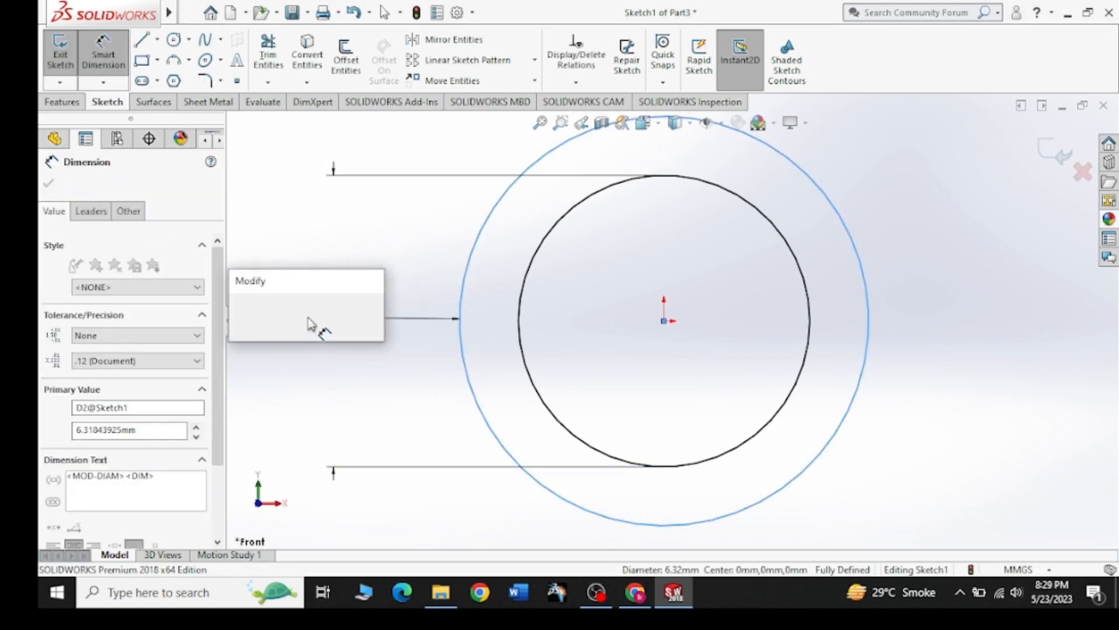
{"action": "type", "text": "5"}
{"action": "key", "text": "Return"}
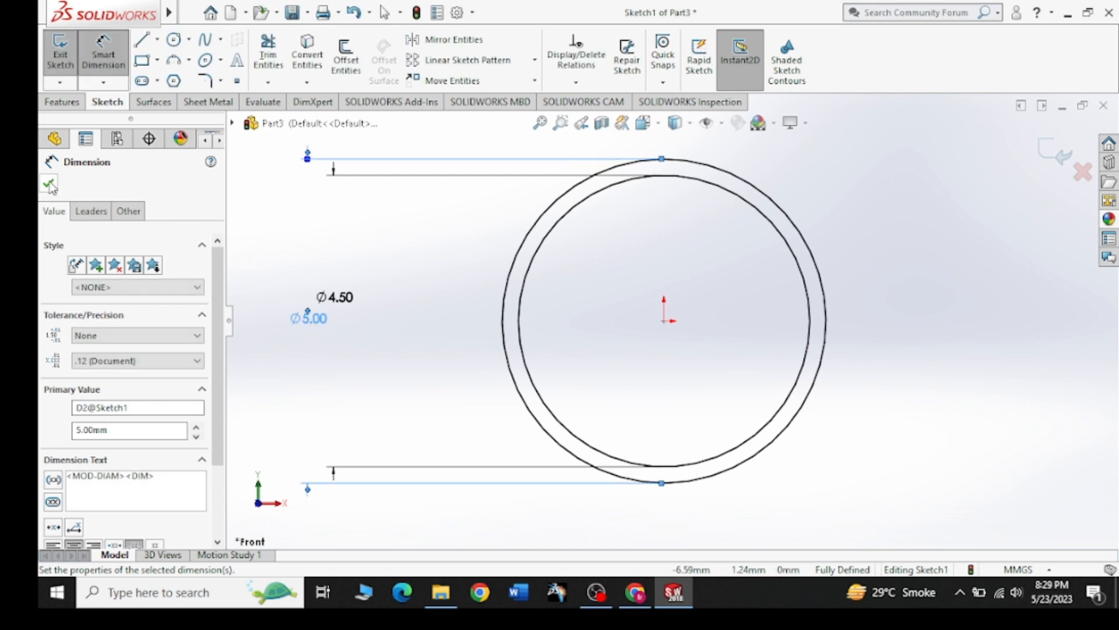
{"action": "key", "text": "Escape"}
{"action": "key", "text": "f"}
Check the hub hole in the browser's reference drawing and sketch a circle about 0.61 mm in diameter centred on the origin
{"action": "left_click", "coordinate": [634, 592]}
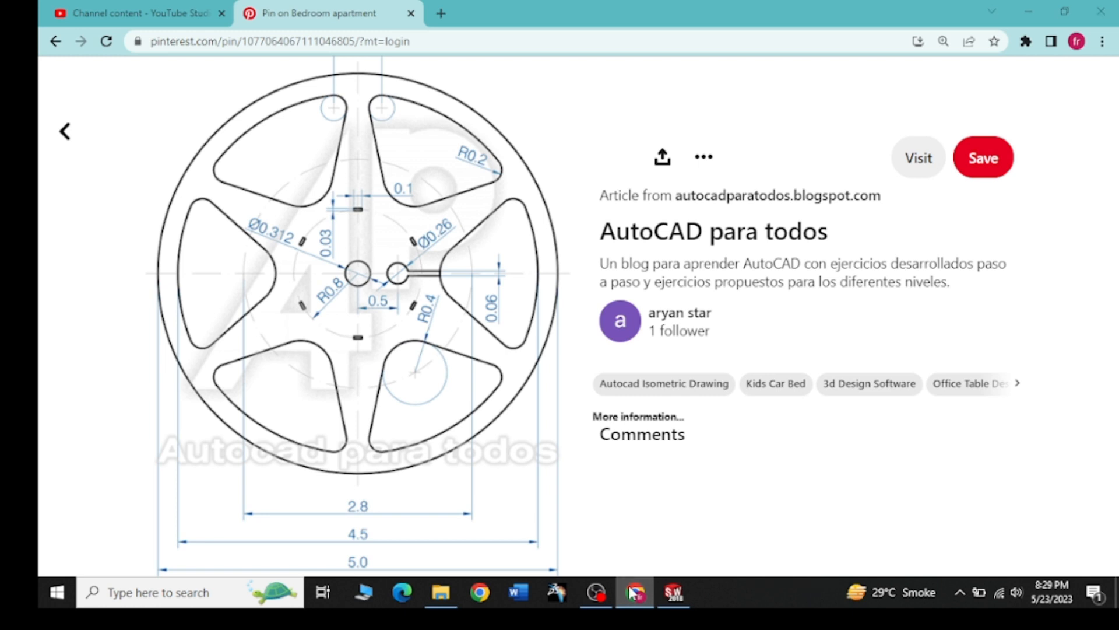
{"action": "left_click", "coordinate": [632, 594]}
{"action": "left_click", "coordinate": [174, 41]}
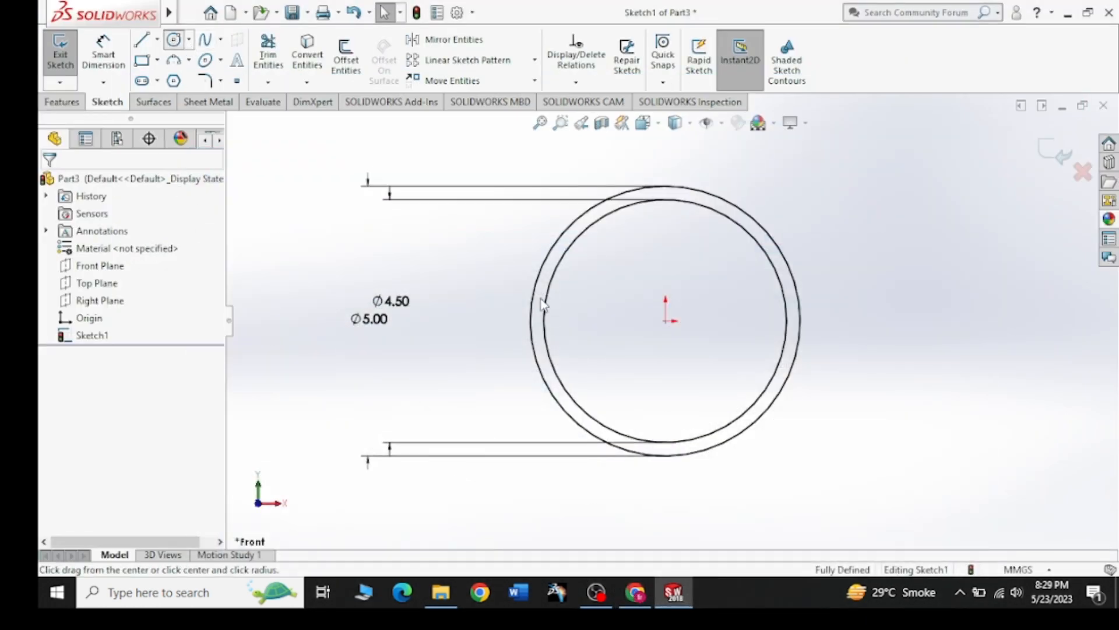
{"action": "left_click", "coordinate": [665, 321]}
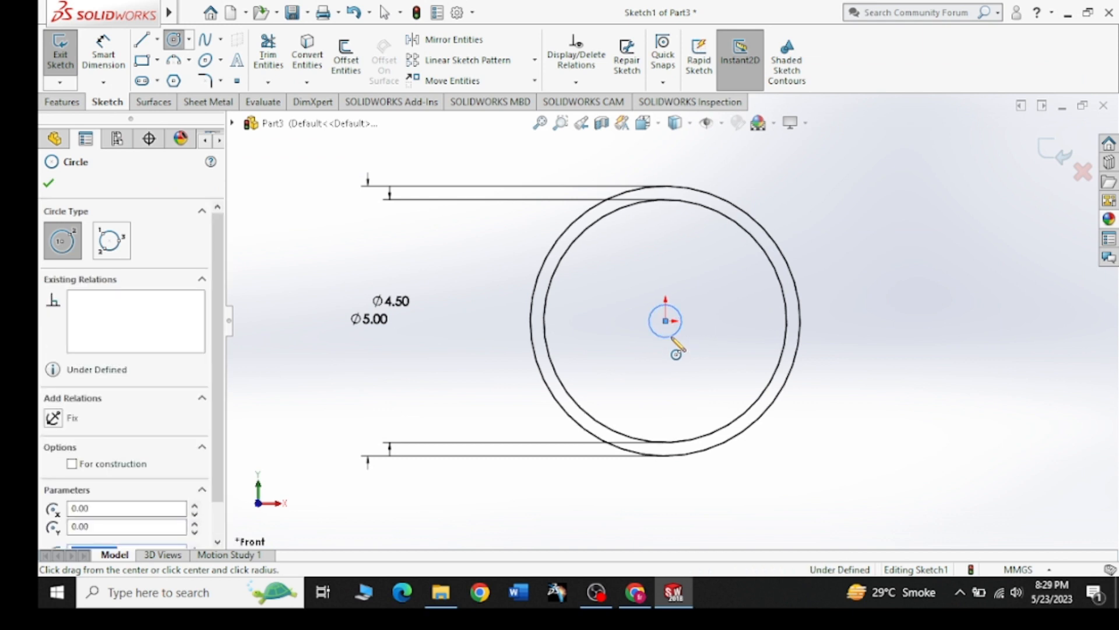
{"action": "left_click", "coordinate": [673, 338]}
{"action": "left_click", "coordinate": [48, 183]}
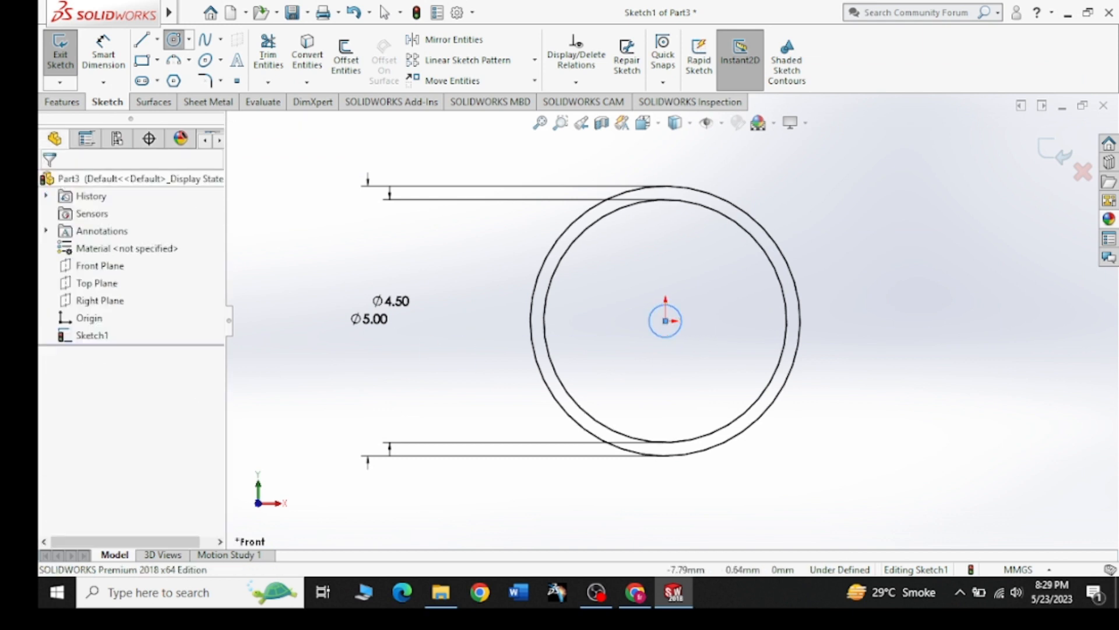
Dimension the small centre circle to a diameter of 0.312 mm
{"action": "left_click", "coordinate": [116, 83]}
{"action": "left_click", "coordinate": [140, 101]}
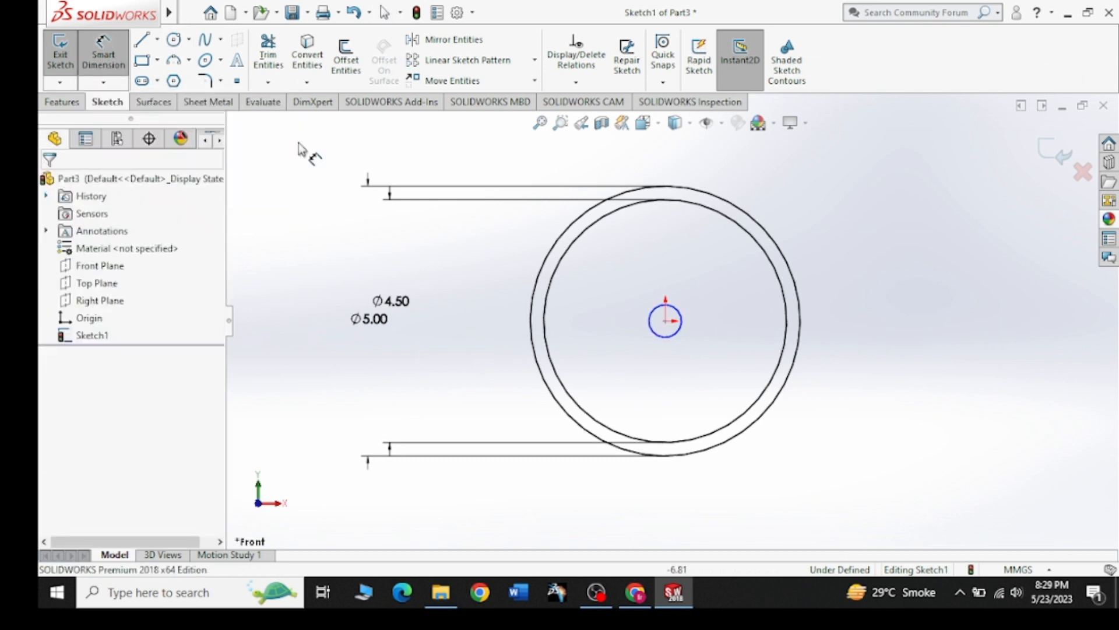
{"action": "left_click", "coordinate": [679, 326]}
{"action": "left_click", "coordinate": [908, 328]}
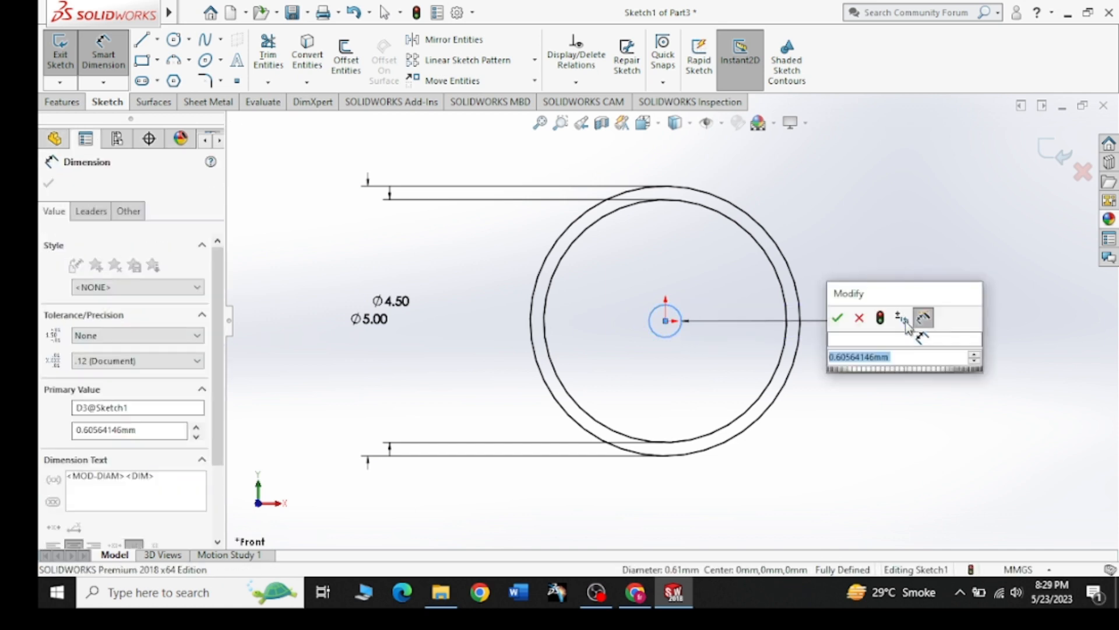
{"action": "type", "text": "0.312"}
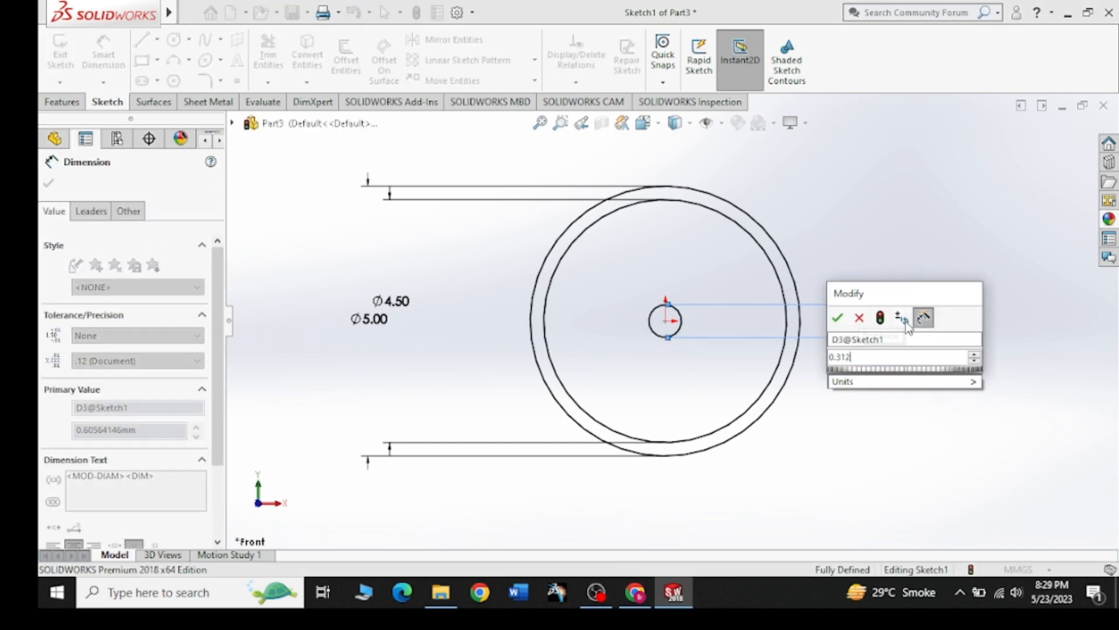
{"action": "key", "text": "Return"}
Consult the browser's reference drawing and sketch a circle about 1.8 mm in diameter around the centre hole, centred on the origin
{"action": "left_click", "coordinate": [635, 592]}
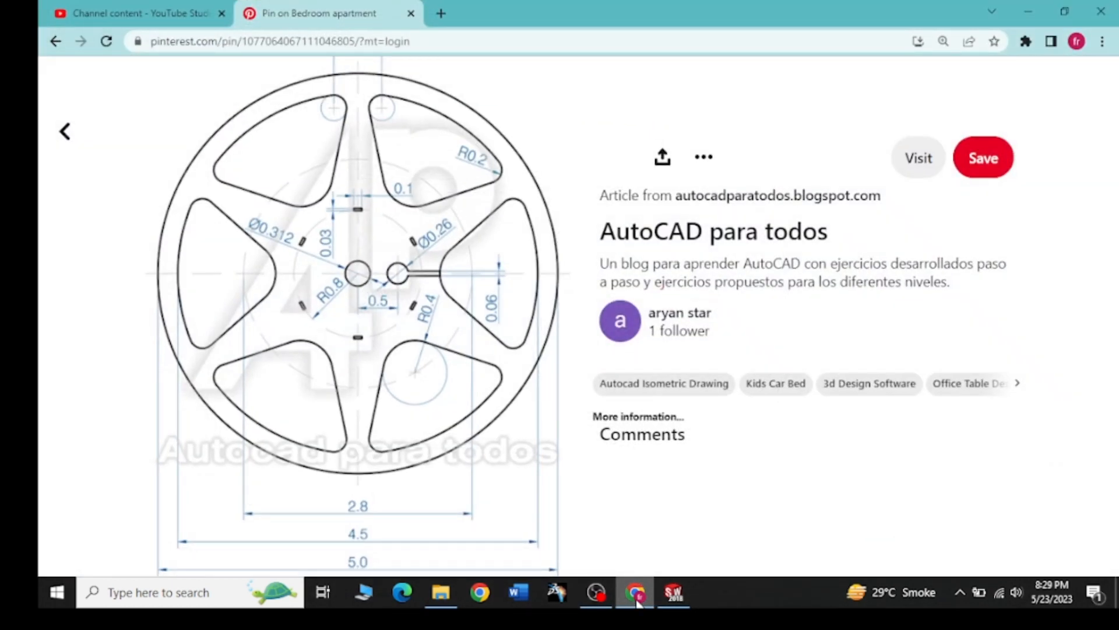
{"action": "left_click", "coordinate": [637, 595]}
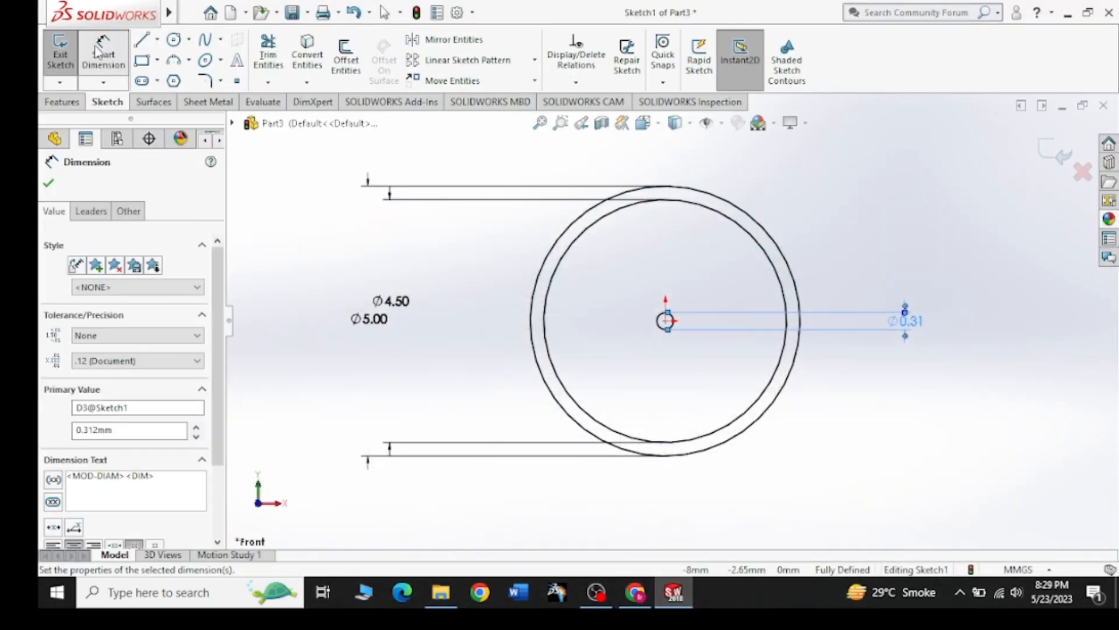
{"action": "left_click", "coordinate": [174, 40]}
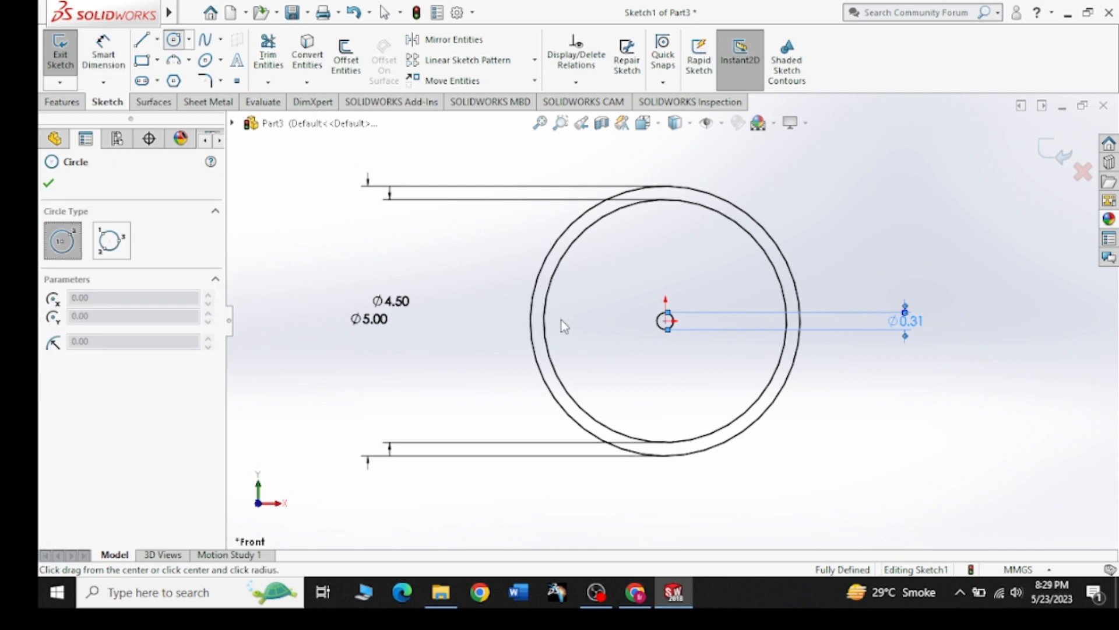
{"action": "left_click", "coordinate": [666, 320]}
{"action": "left_click", "coordinate": [698, 368]}
{"action": "right_click", "coordinate": [917, 255]}
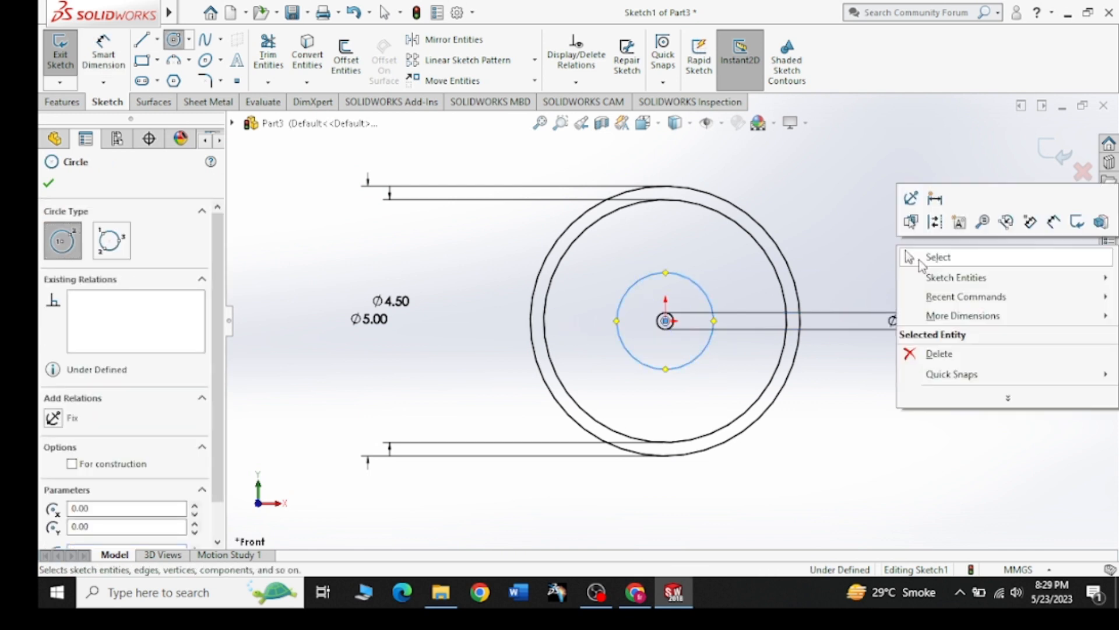
{"action": "left_click", "coordinate": [921, 256]}
Dimension the circle around the centre hole to a diameter of 0.8 mm
{"action": "left_click", "coordinate": [111, 53]}
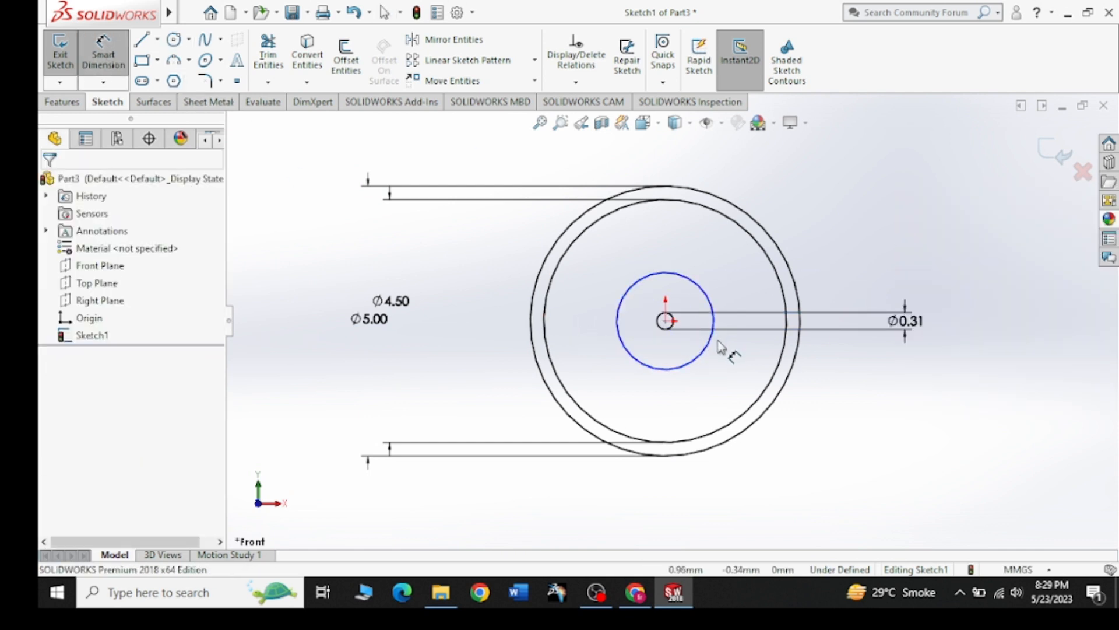
{"action": "left_click", "coordinate": [712, 344]}
{"action": "left_click", "coordinate": [962, 353]}
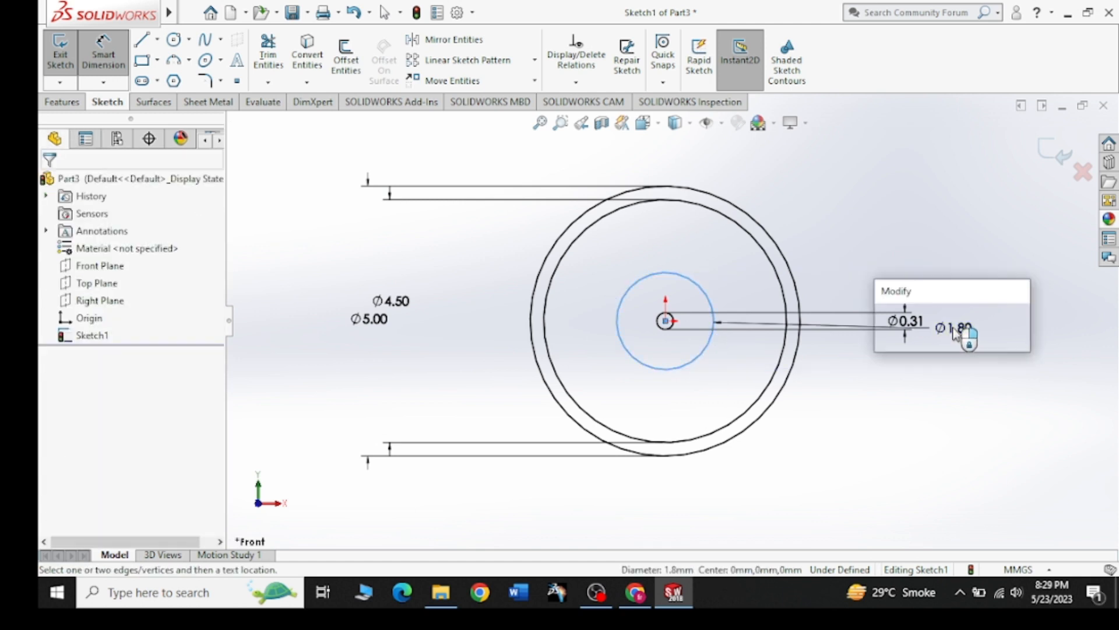
{"action": "type", "text": "0."}
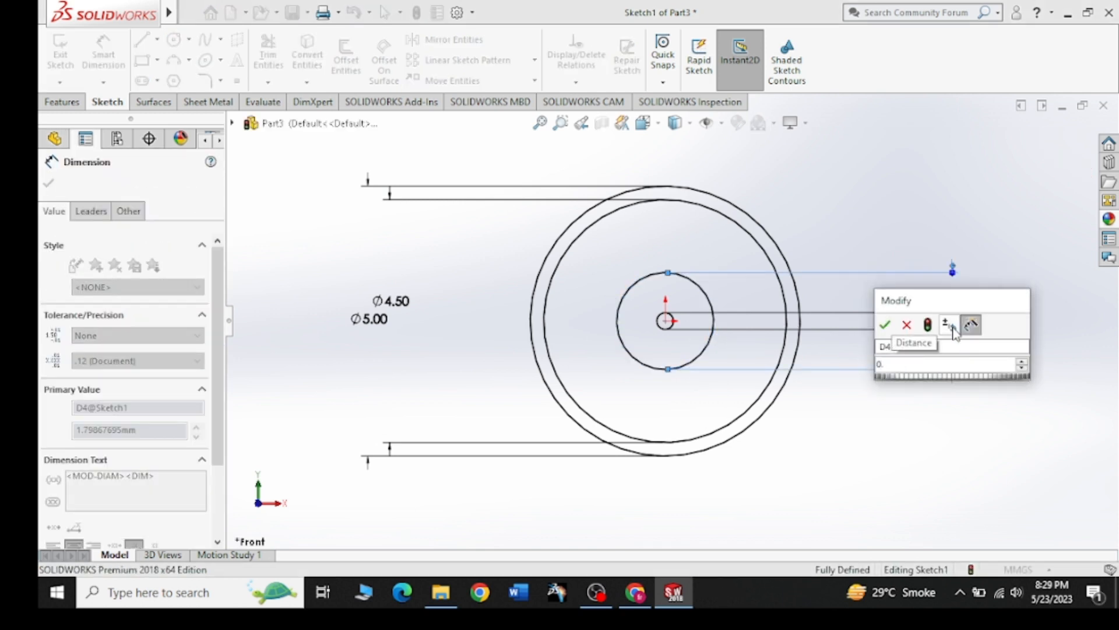
{"action": "type", "text": "8"}
{"action": "key", "text": "Return"}
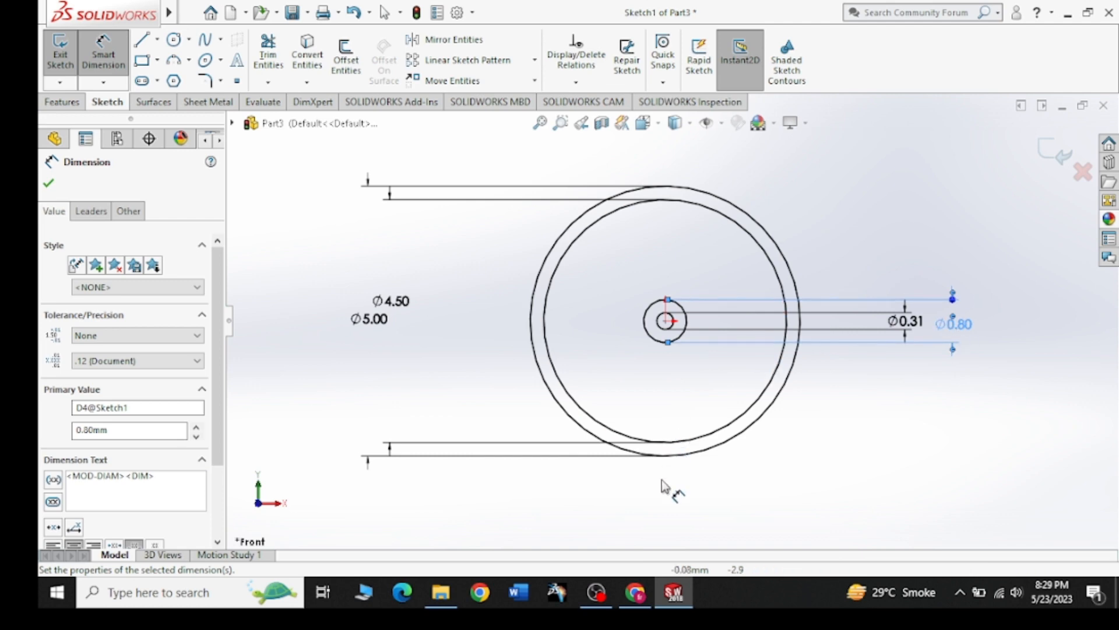
Consult the browser's reference drawing and sketch an origin-centred circle about 3 mm in diameter between the hub circles and the rim
{"action": "left_click", "coordinate": [648, 598]}
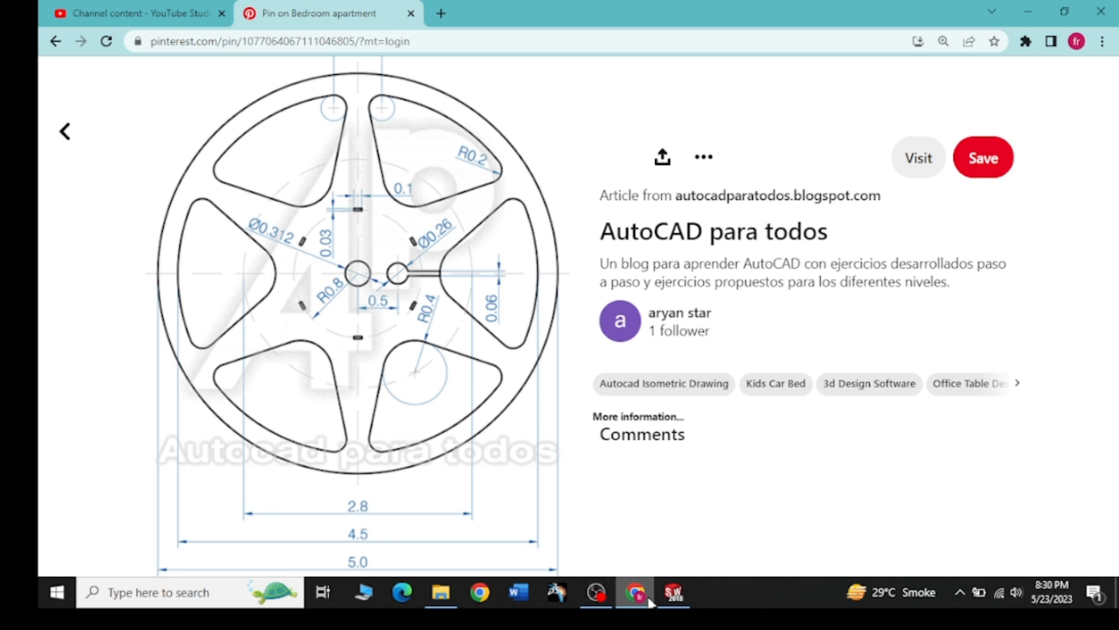
{"action": "left_click", "coordinate": [649, 600]}
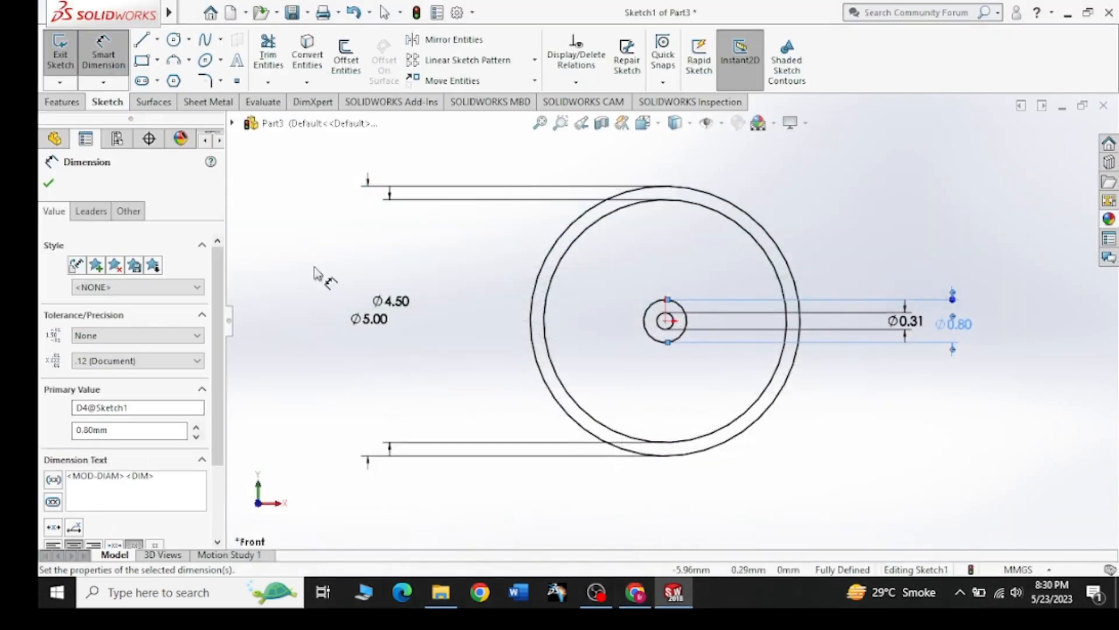
{"action": "left_click", "coordinate": [176, 42]}
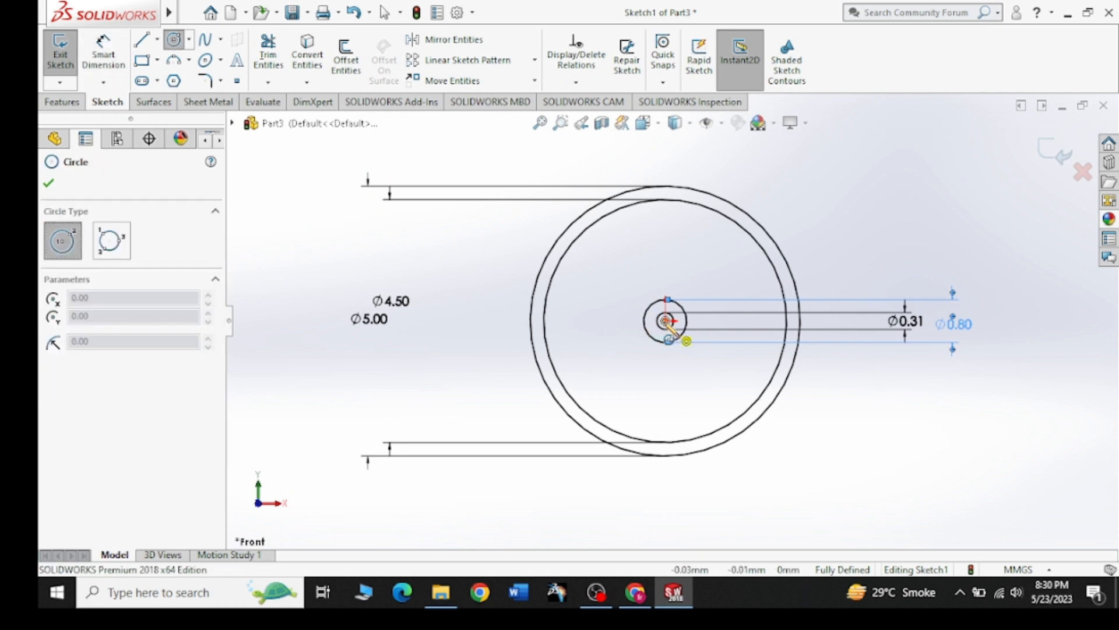
{"action": "left_click", "coordinate": [665, 320]}
{"action": "left_click", "coordinate": [734, 373]}
{"action": "right_click", "coordinate": [819, 204]}
{"action": "left_click", "coordinate": [837, 214]}
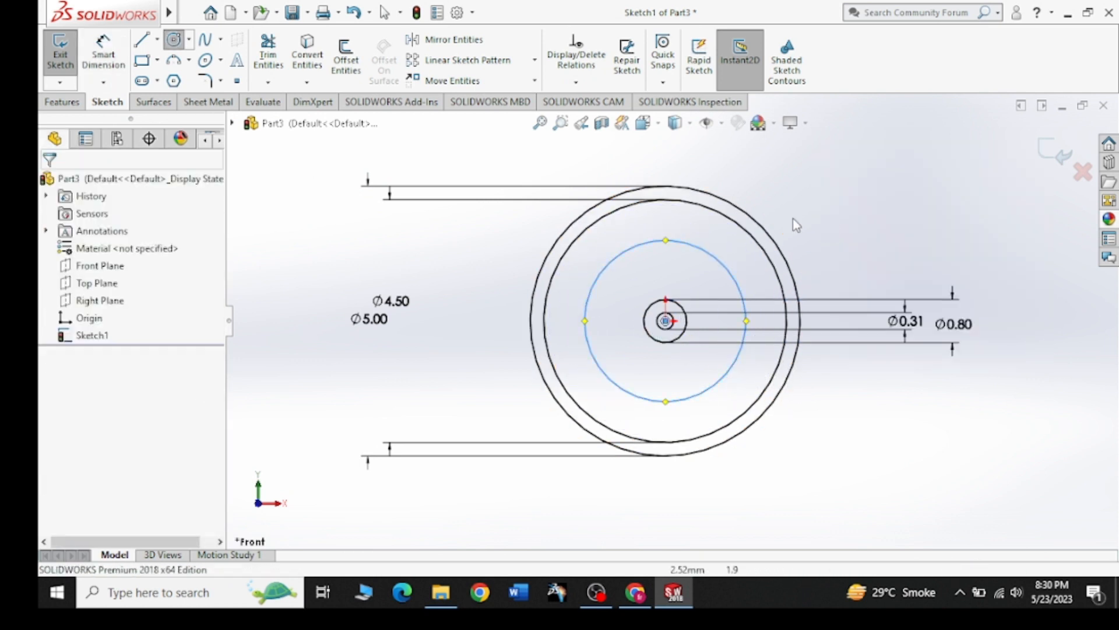
Dimension the middle circle to a diameter of 2.8 mm and recheck the reference drawing in the browser
{"action": "left_click", "coordinate": [118, 52]}
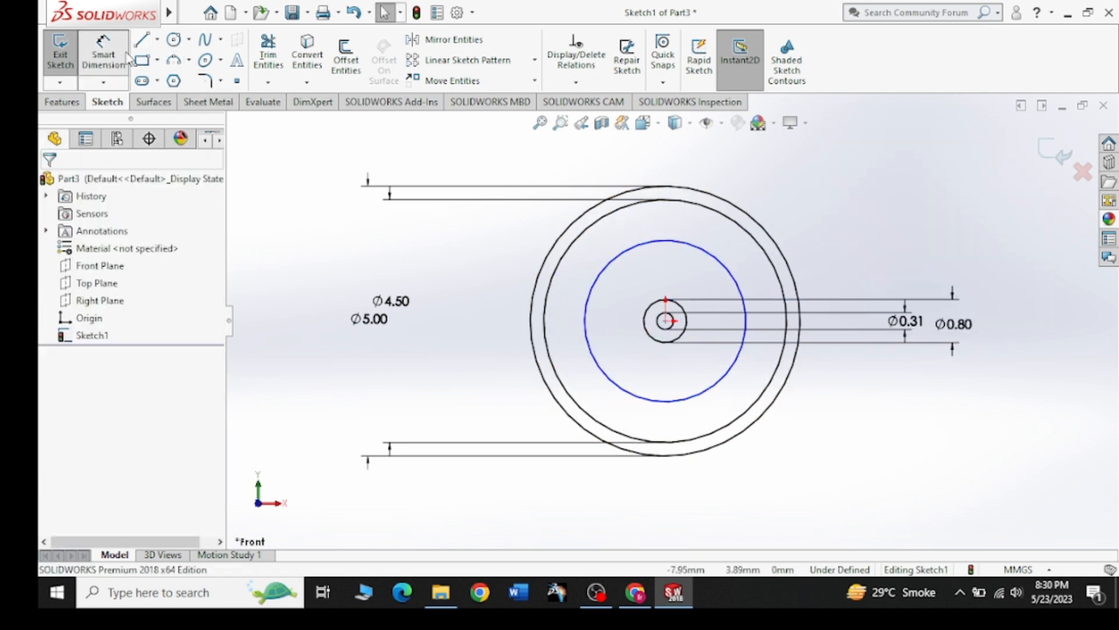
{"action": "left_click", "coordinate": [603, 376]}
{"action": "left_click", "coordinate": [330, 332]}
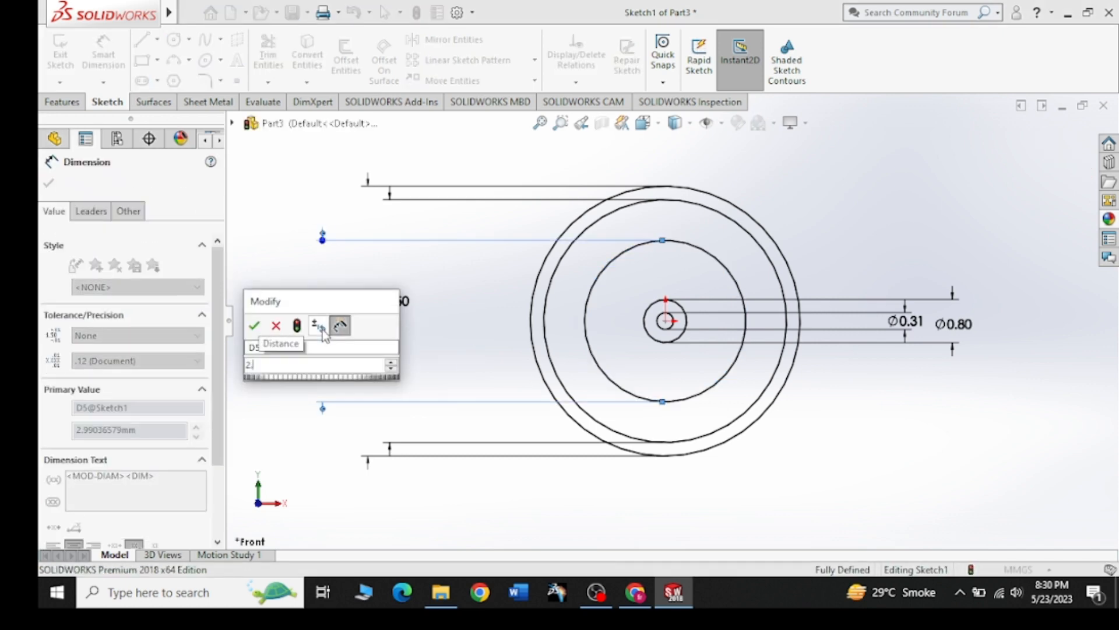
{"action": "type", "text": "2.8"}
{"action": "key", "text": "Return"}
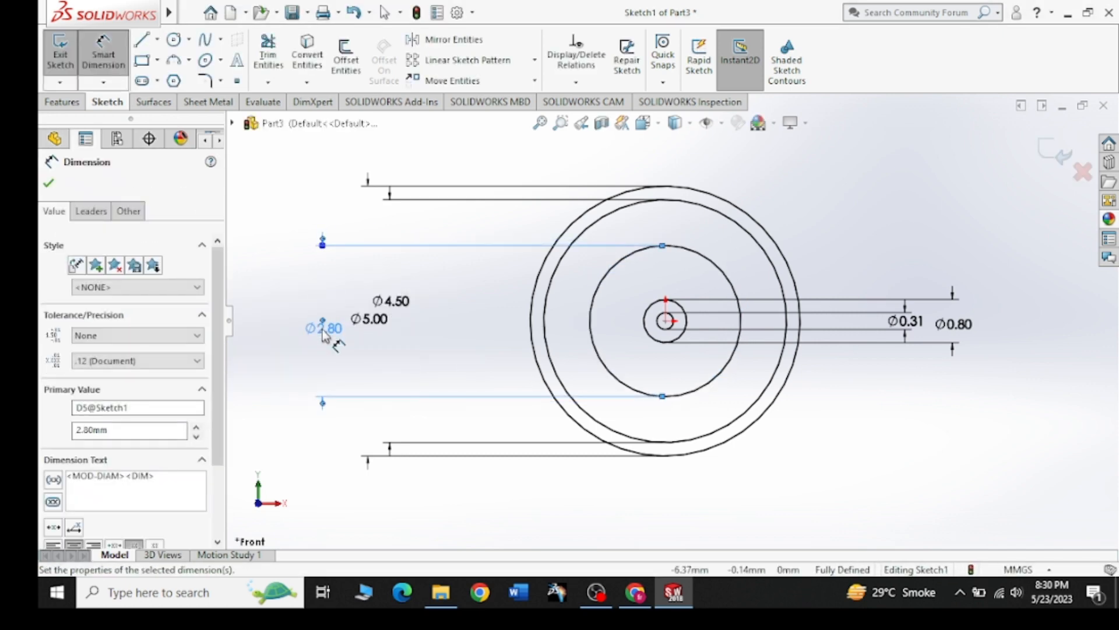
{"action": "left_click", "coordinate": [627, 604]}
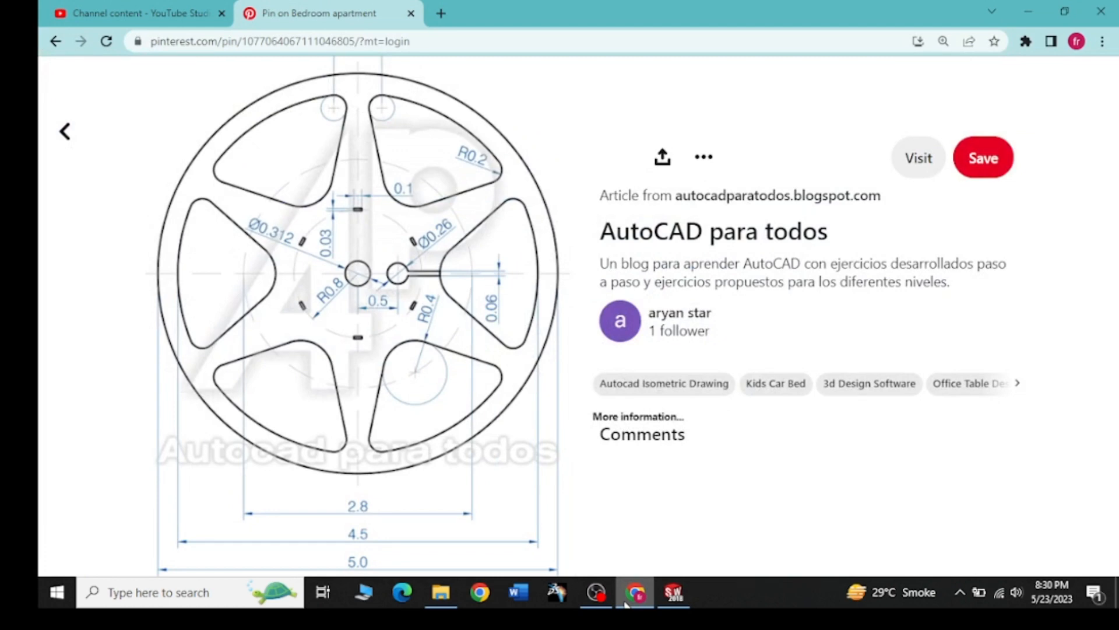
{"action": "left_click", "coordinate": [626, 605]}
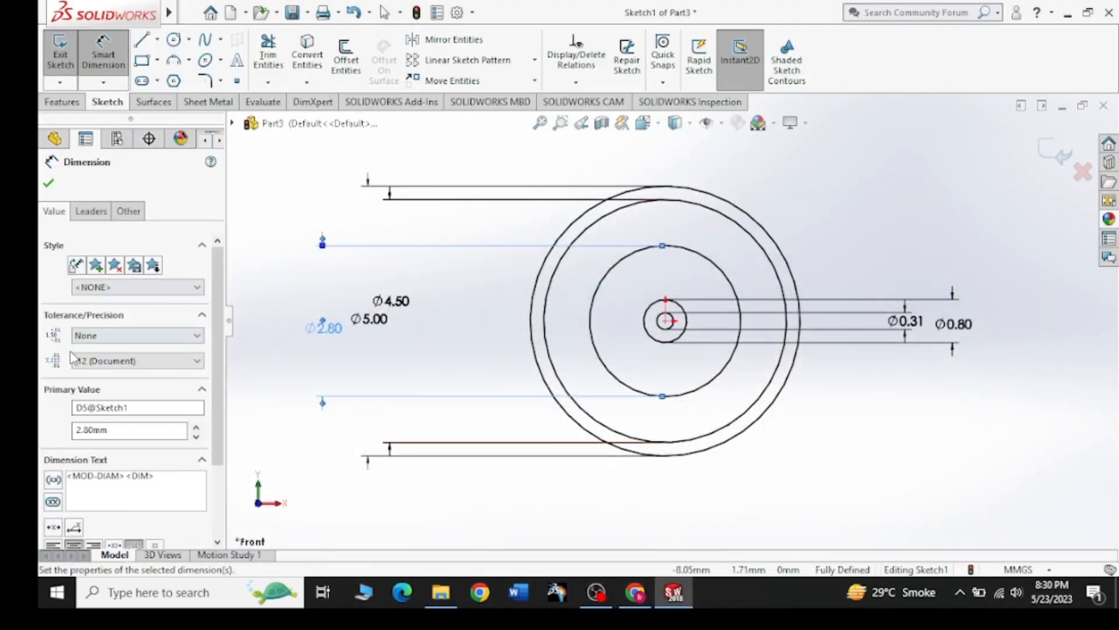
{"action": "left_click", "coordinate": [46, 184]}
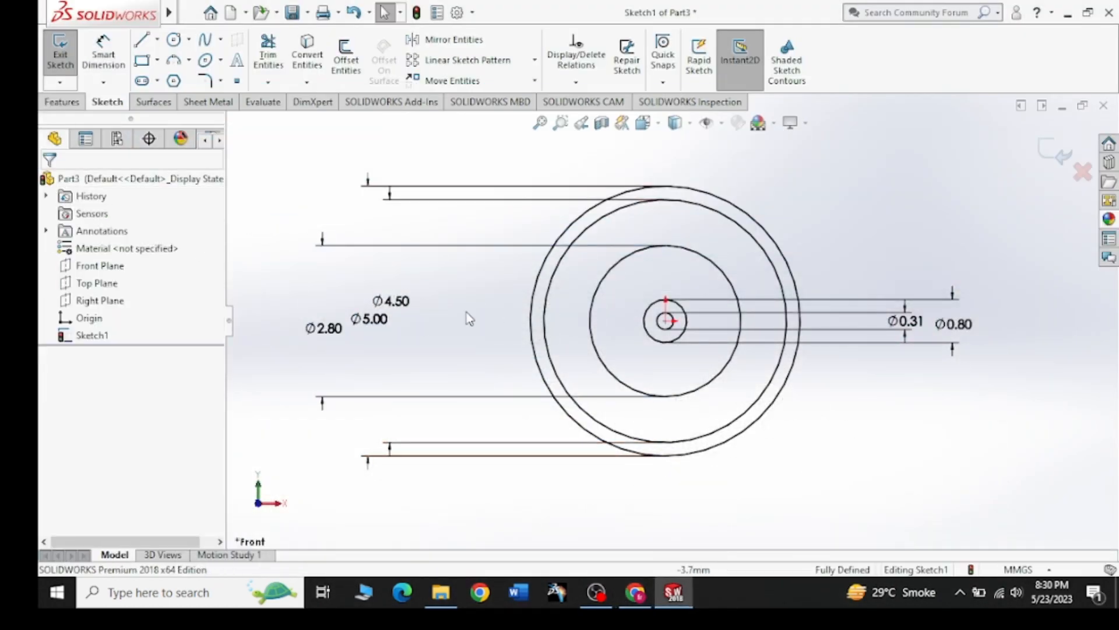
Convert the 2.8 mm circle to construction geometry and recheck the reference drawing in the browser
{"action": "left_click", "coordinate": [596, 307]}
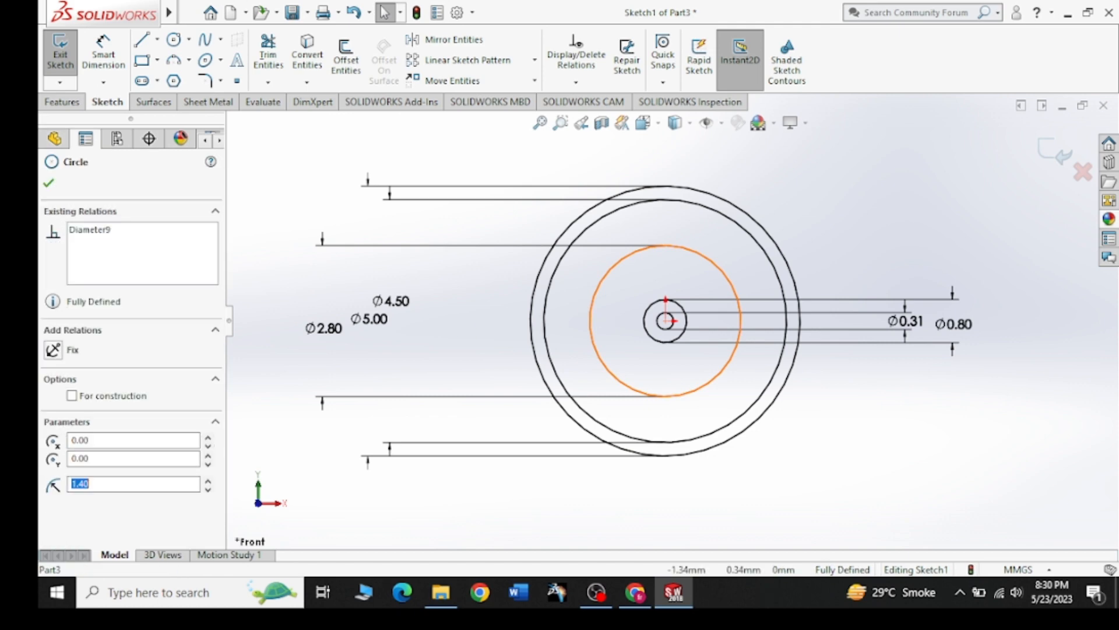
{"action": "left_click", "coordinate": [72, 396]}
{"action": "left_click", "coordinate": [48, 183]}
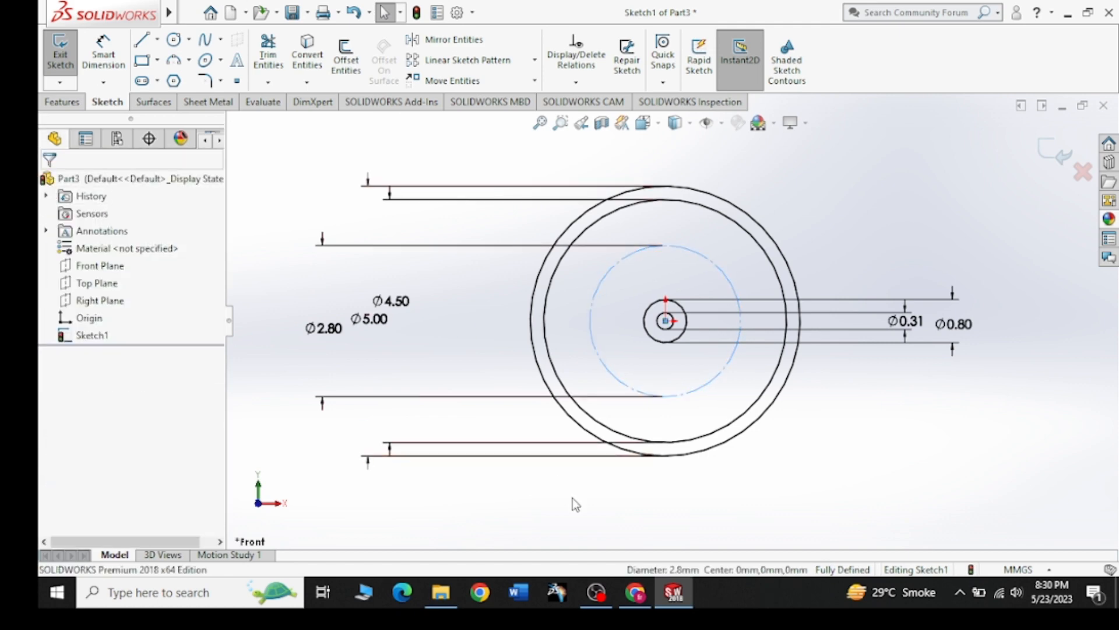
{"action": "left_click", "coordinate": [634, 593]}
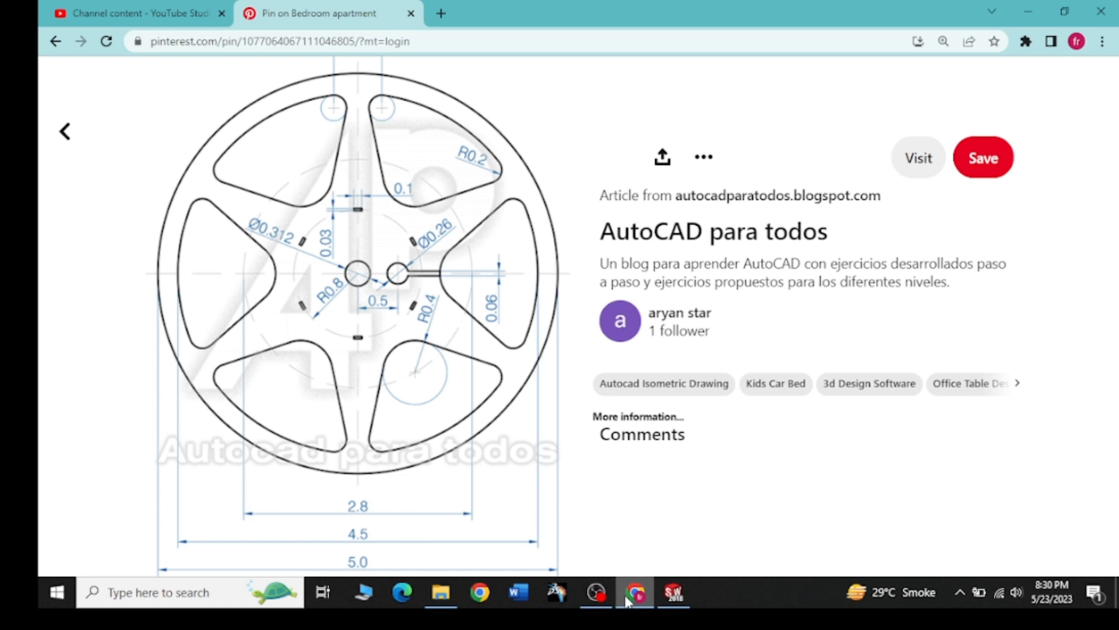
{"action": "left_click", "coordinate": [626, 599]}
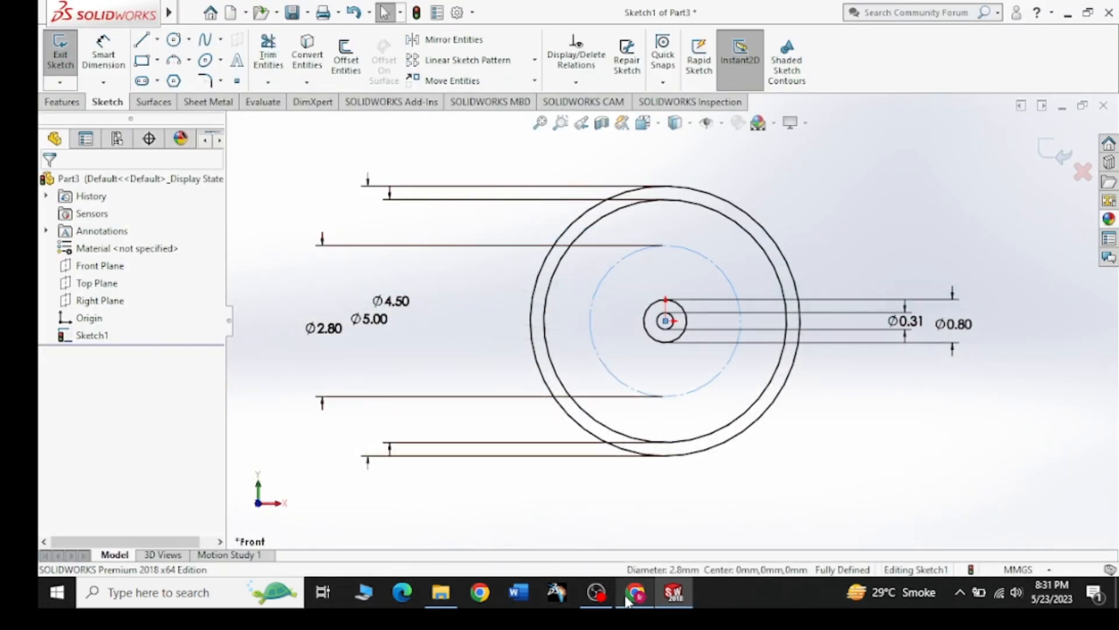
Sketch a vertical centerline through the origin, extending beyond the outermost circle at both ends
{"action": "left_click", "coordinate": [156, 39]}
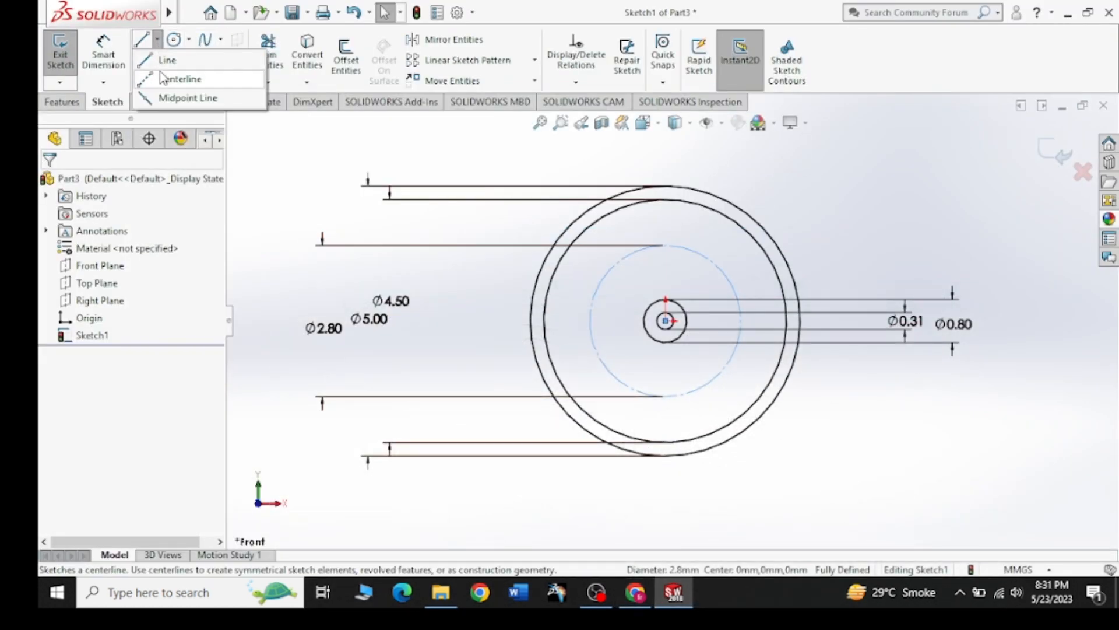
{"action": "left_click", "coordinate": [162, 79]}
{"action": "left_click", "coordinate": [666, 489]}
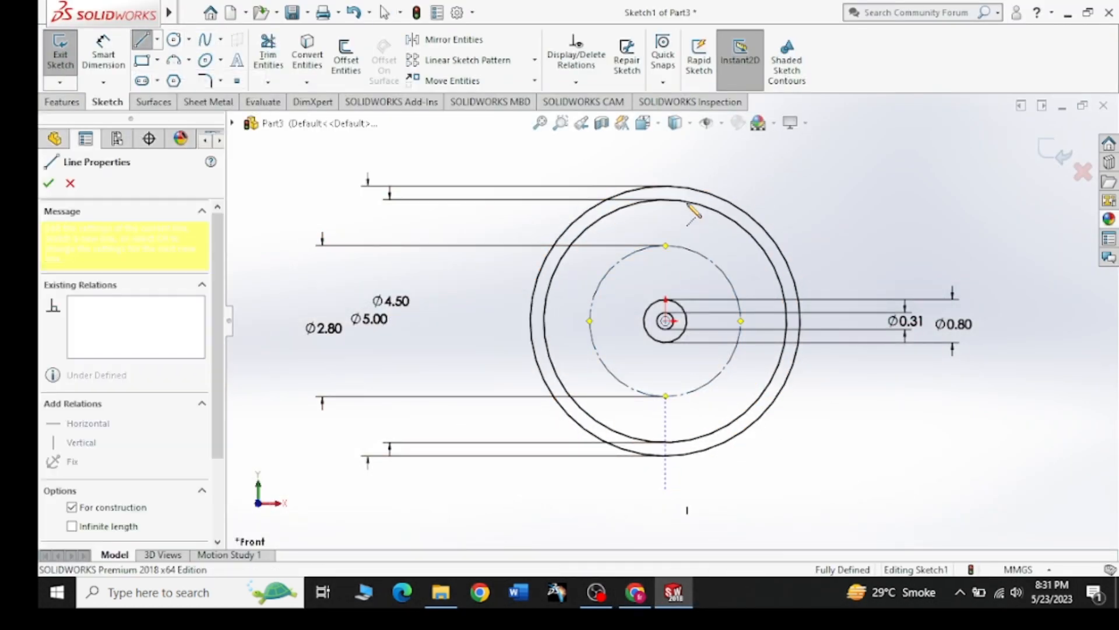
{"action": "left_click", "coordinate": [666, 154]}
{"action": "right_click", "coordinate": [697, 106]}
{"action": "left_click", "coordinate": [749, 142]}
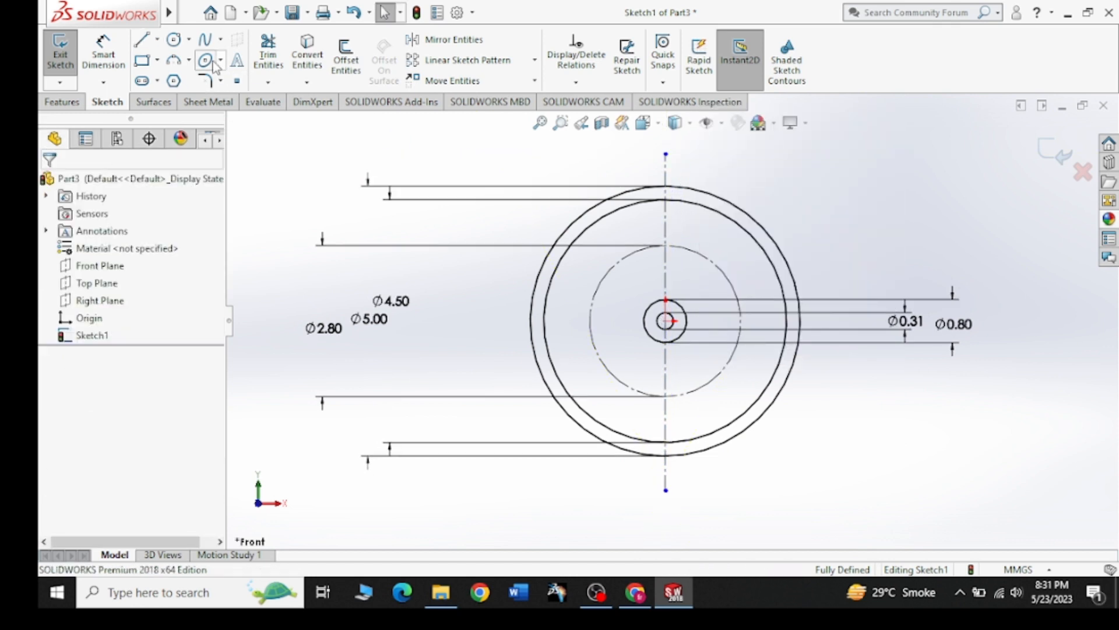
Sketch a horizontal centerline through the origin, extending beyond the outermost circle on both sides
{"action": "left_click", "coordinate": [157, 39]}
{"action": "left_click", "coordinate": [163, 79]}
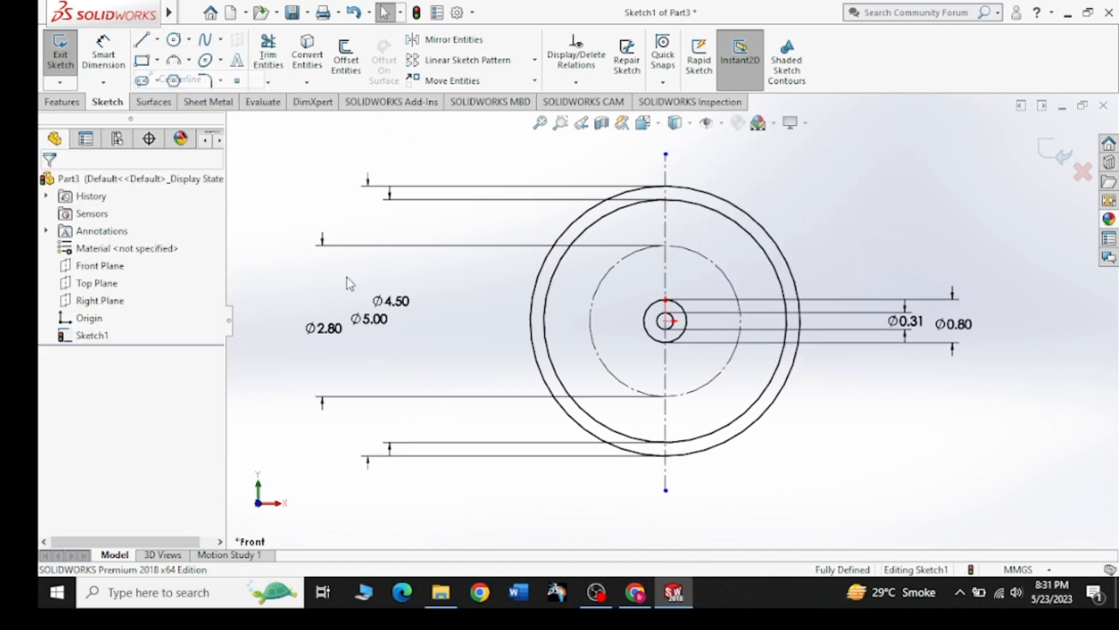
{"action": "left_click", "coordinate": [470, 320]}
{"action": "left_click", "coordinate": [855, 321]}
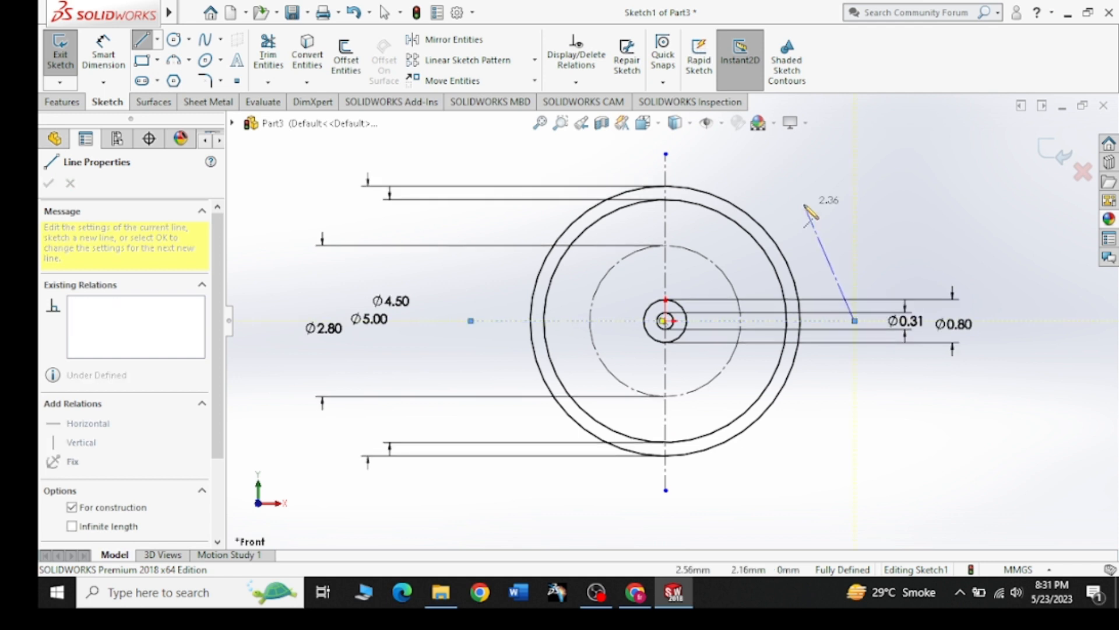
{"action": "right_click", "coordinate": [810, 211]}
{"action": "left_click", "coordinate": [833, 215]}
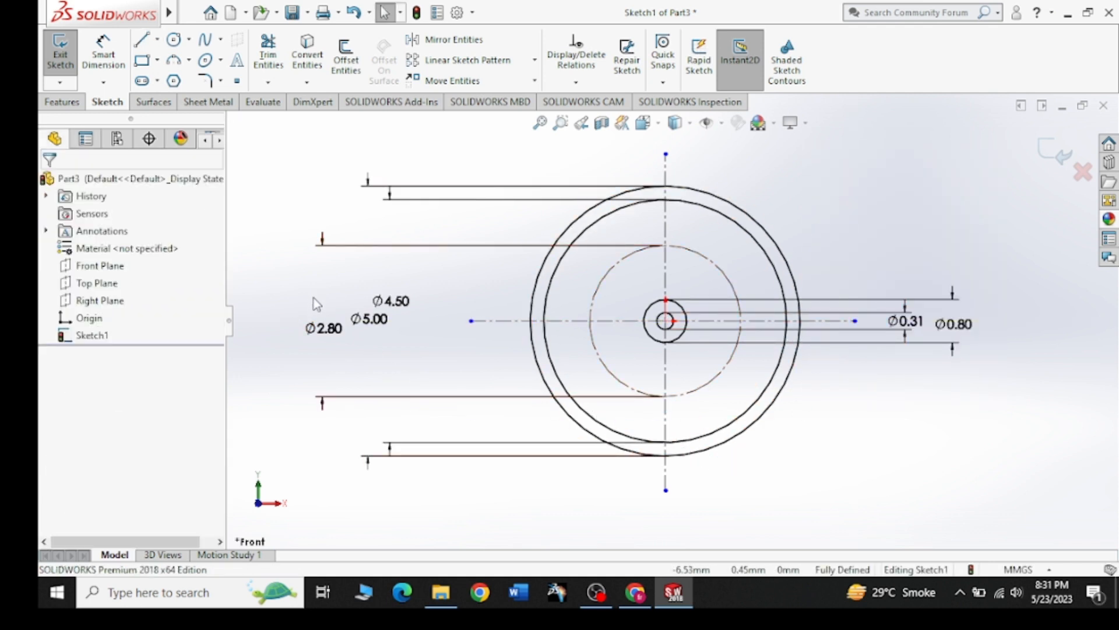
Delete the 2.80, 4.50 and 5.00 mm diameter dimensions, then return to the sketch after checking the browser's reference drawing
{"action": "left_click_drag", "start_coordinate": [429, 269], "coordinate": [313, 367]}
{"action": "key", "text": "Delete"}
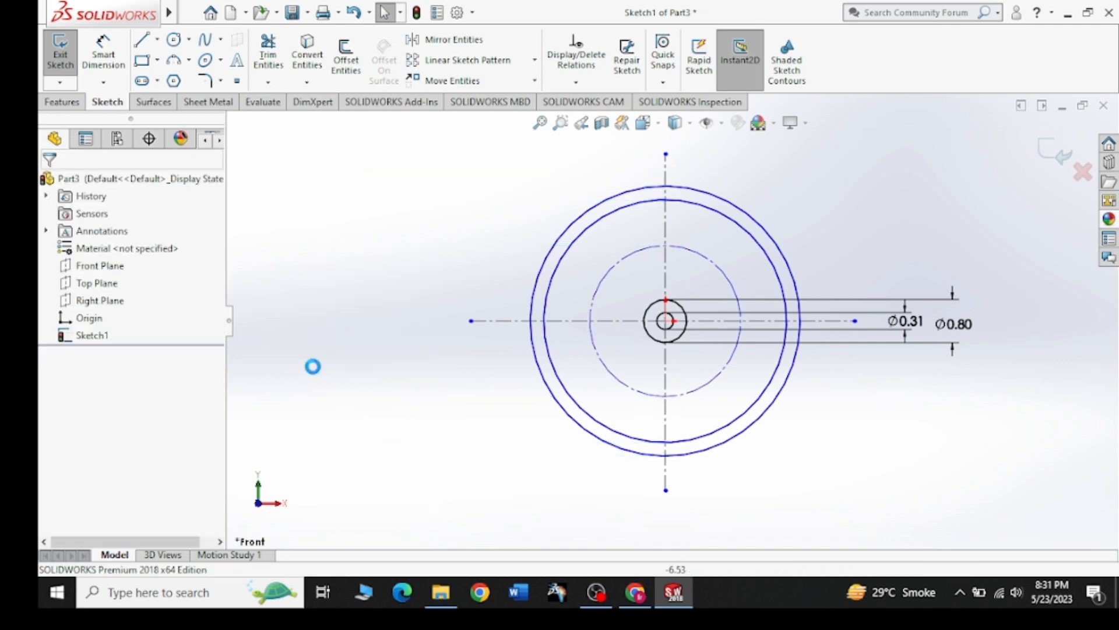
{"action": "left_click", "coordinate": [638, 595]}
{"action": "left_click", "coordinate": [637, 594]}
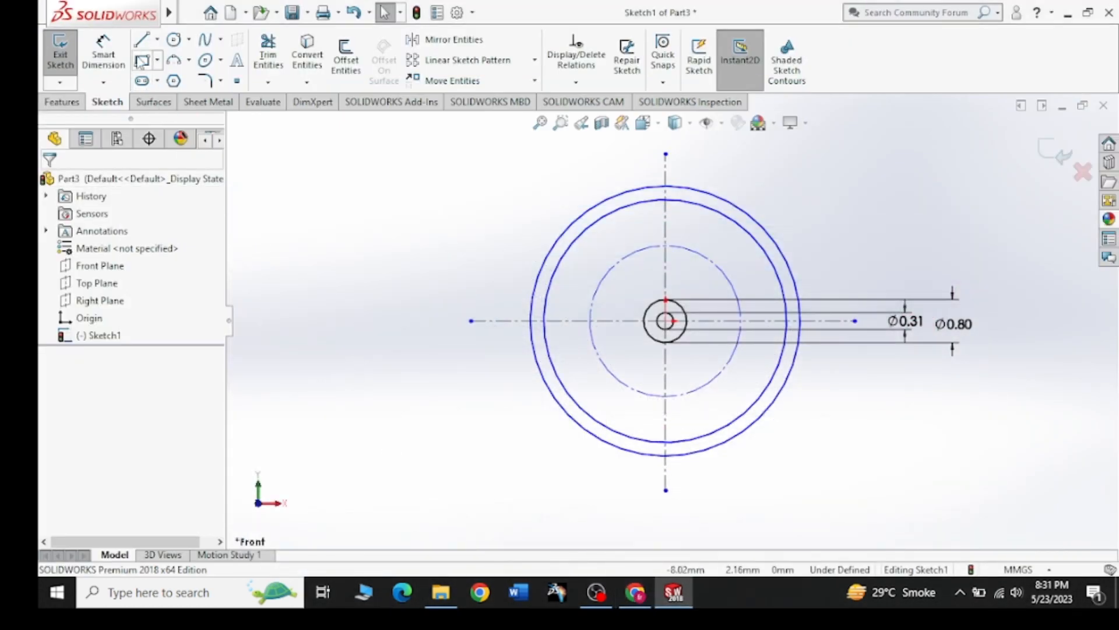
{"action": "left_click", "coordinate": [142, 39]}
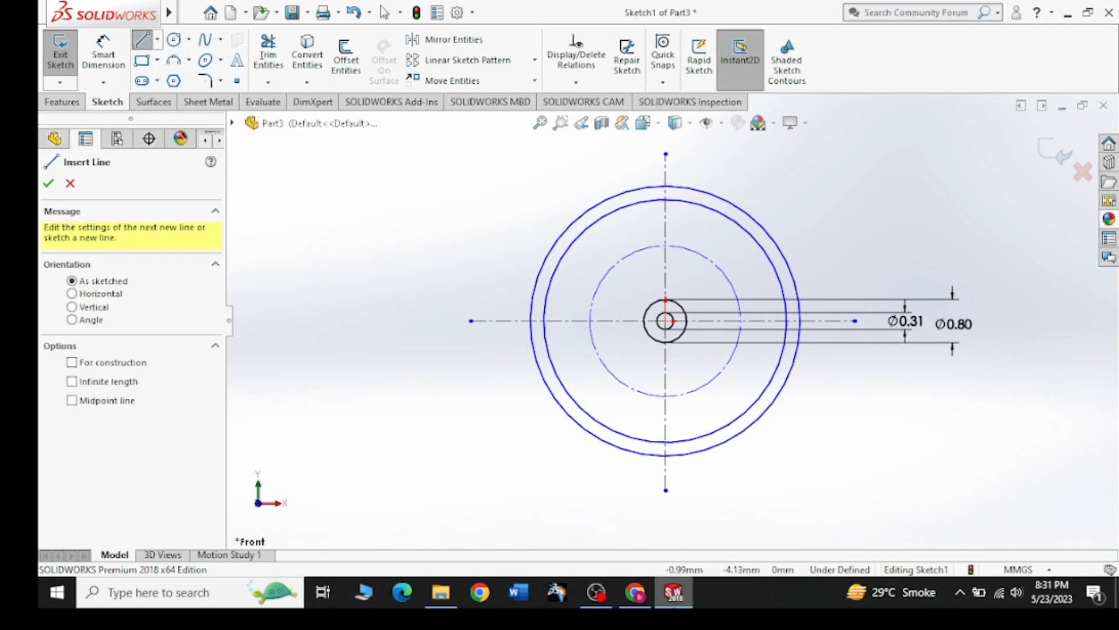
{"action": "left_click", "coordinate": [637, 593]}
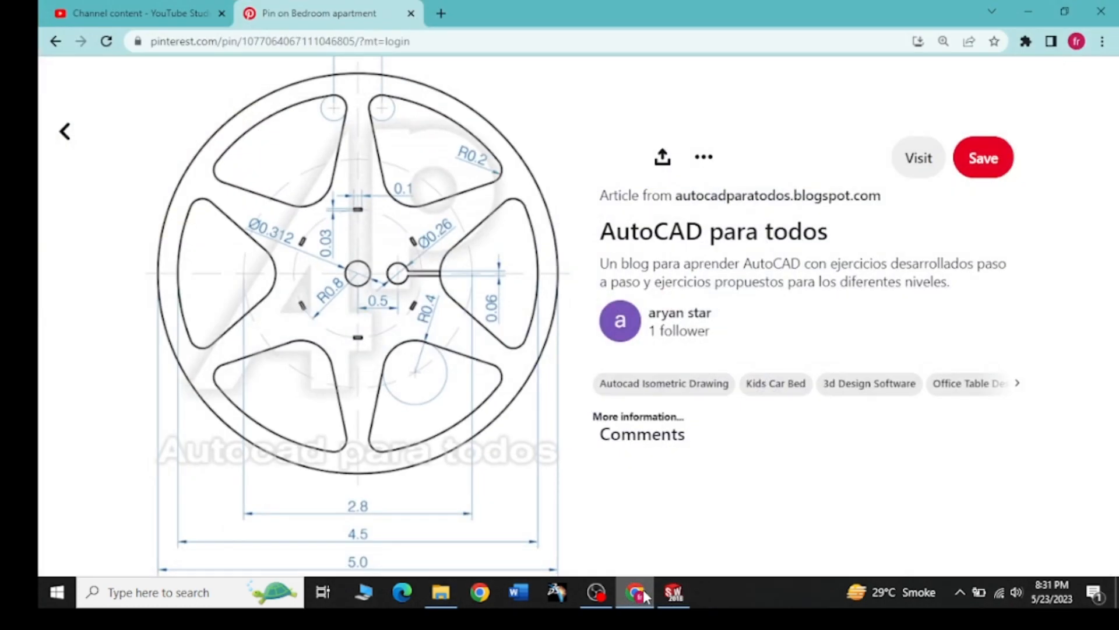
{"action": "left_click", "coordinate": [639, 592]}
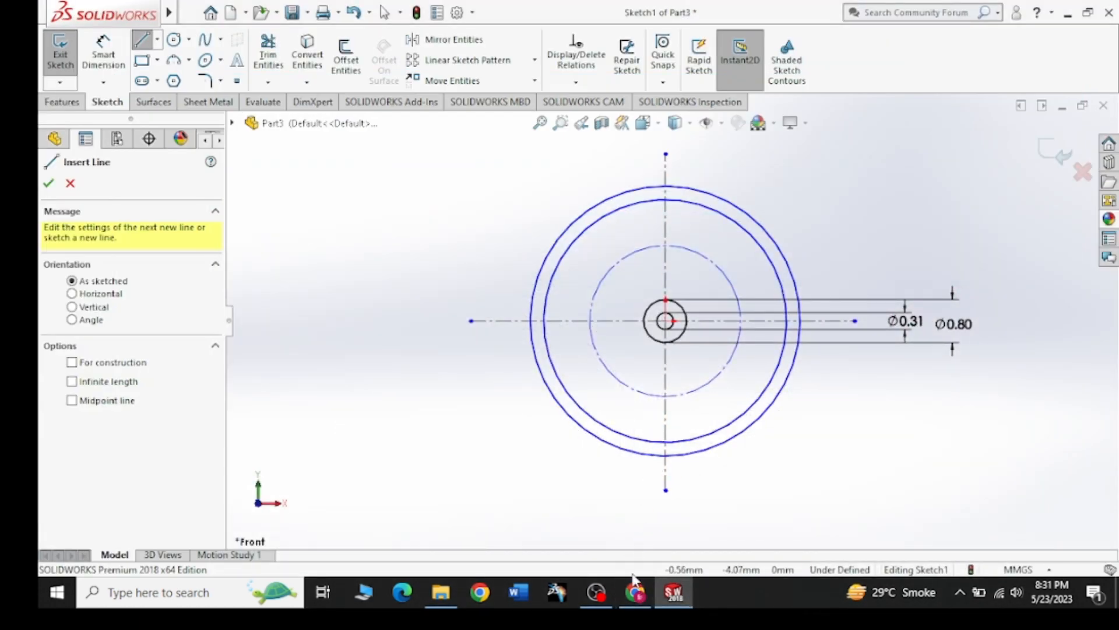
{"action": "left_click", "coordinate": [636, 592]}
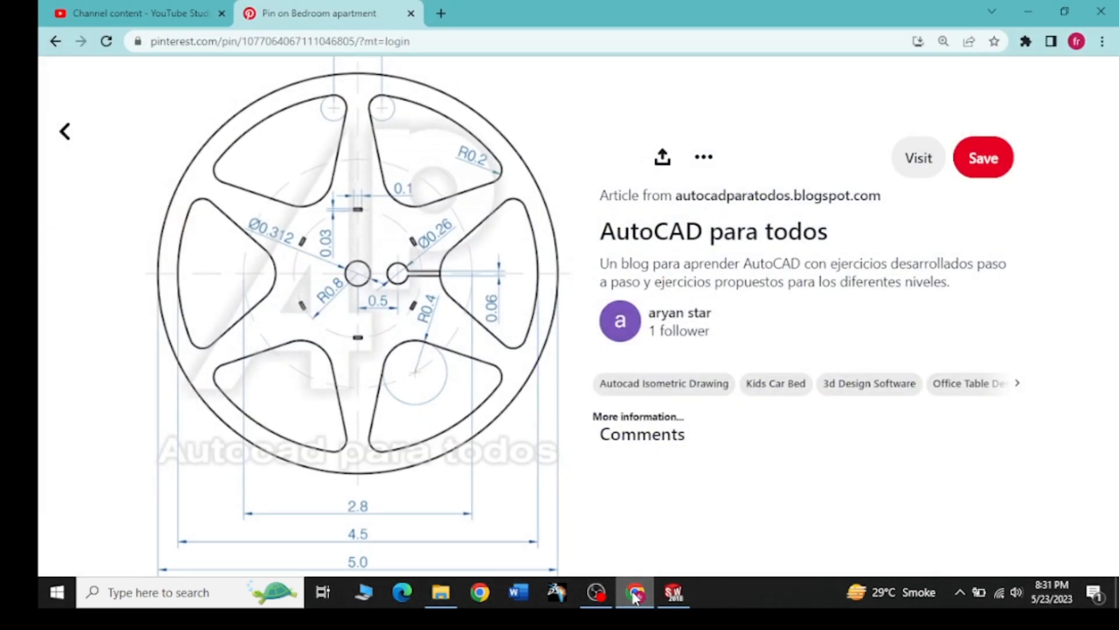
{"action": "left_click", "coordinate": [635, 593]}
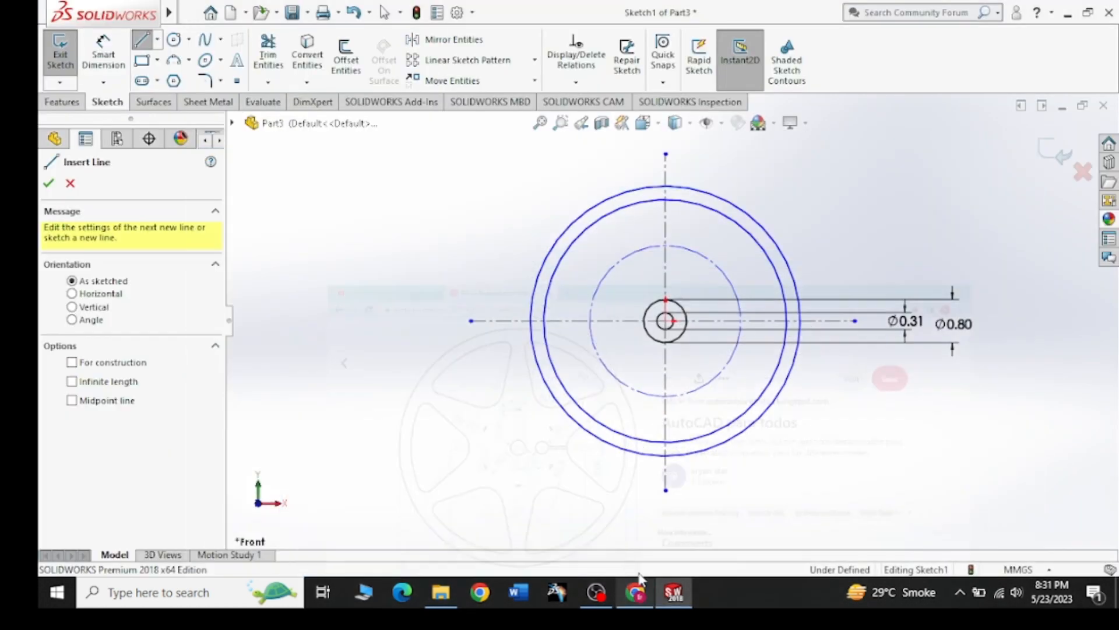
{"action": "scroll", "coordinate": [645, 491], "scroll_direction": "down", "scroll_amount": 5}
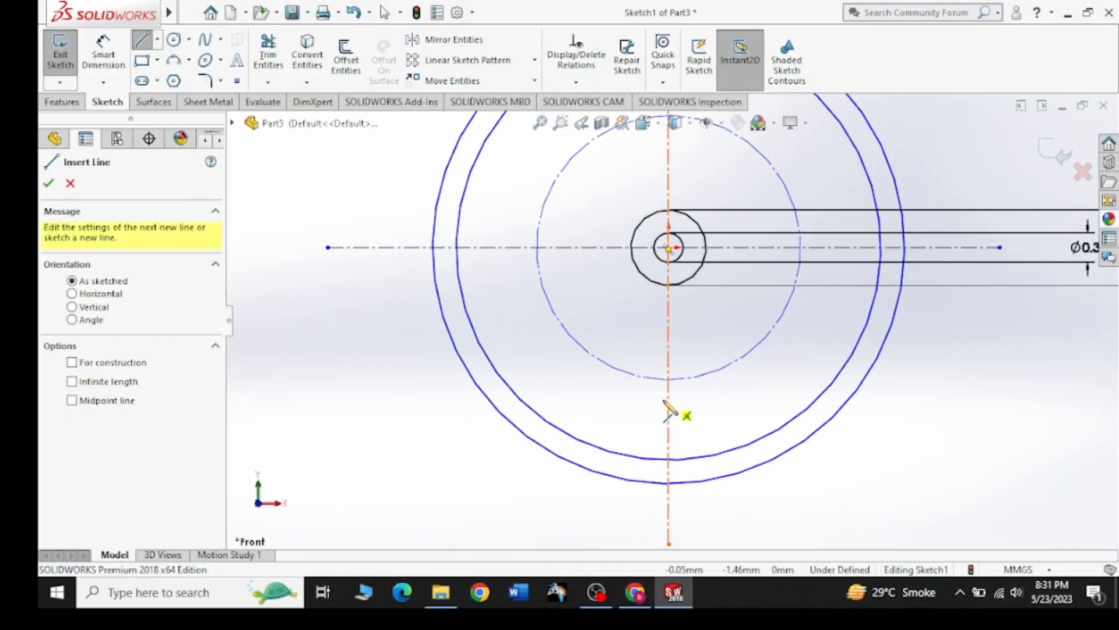
{"action": "left_click", "coordinate": [668, 373]}
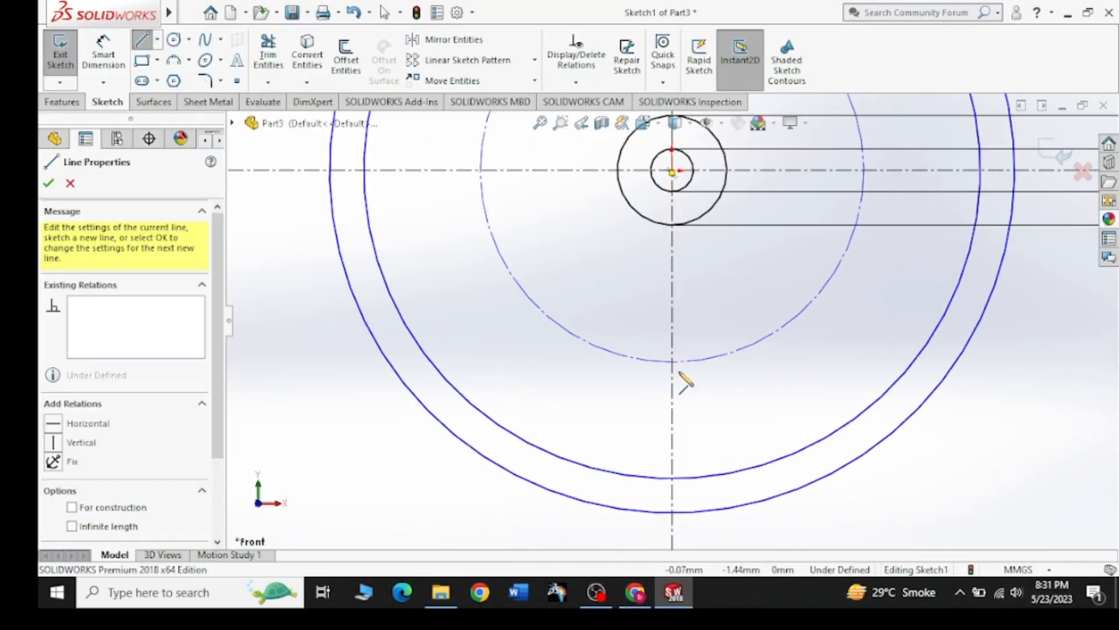
{"action": "right_click", "coordinate": [537, 344]}
{"action": "left_click", "coordinate": [568, 348]}
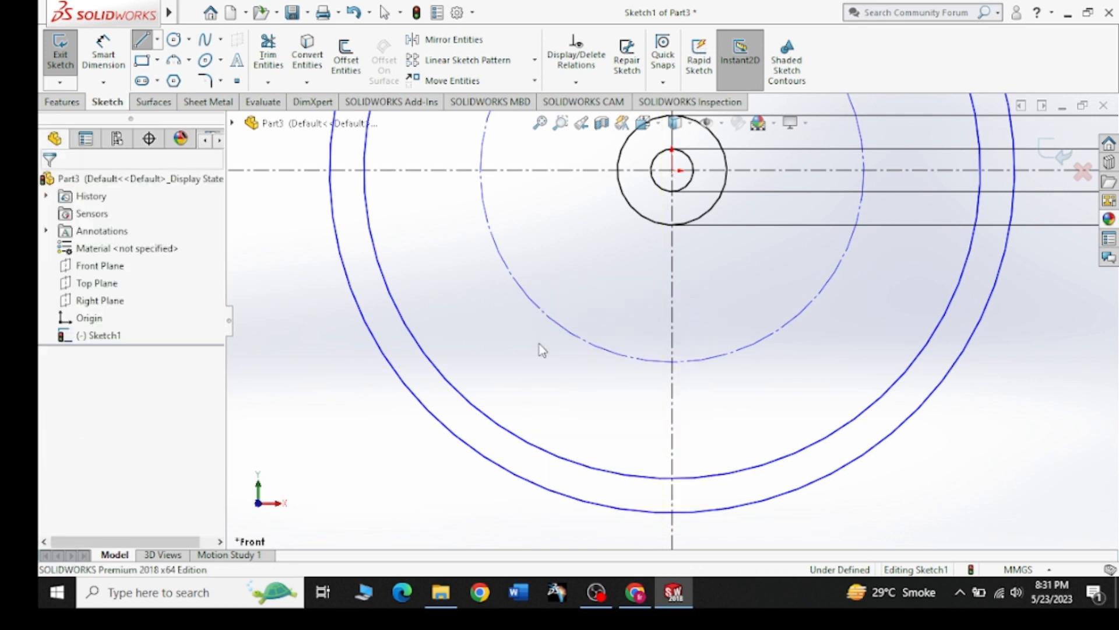
Sketch a midpoint line about 0.15 mm long centred on the vertical centerline at the construction circle's lowest point, continuing with a right side and lower edge
{"action": "left_click", "coordinate": [157, 40]}
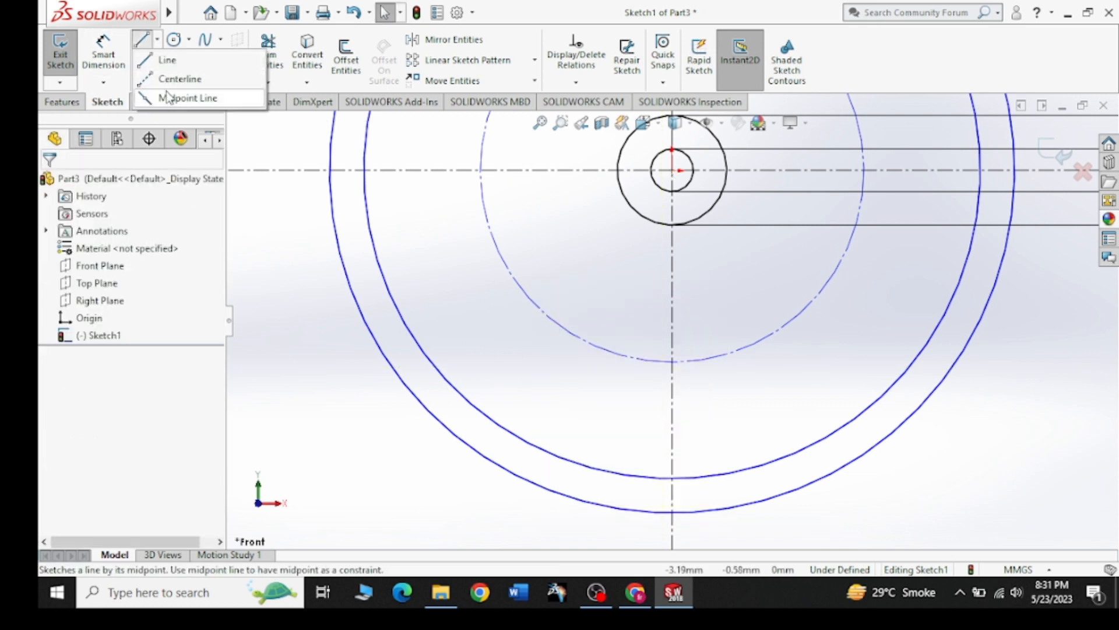
{"action": "left_click", "coordinate": [168, 98]}
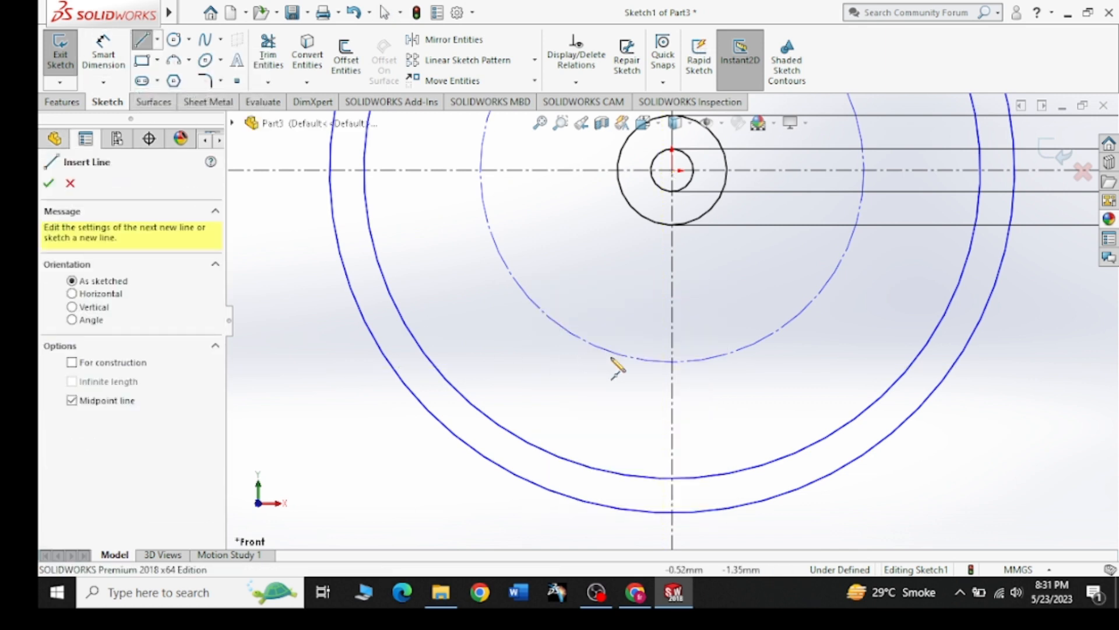
{"action": "left_click", "coordinate": [673, 372]}
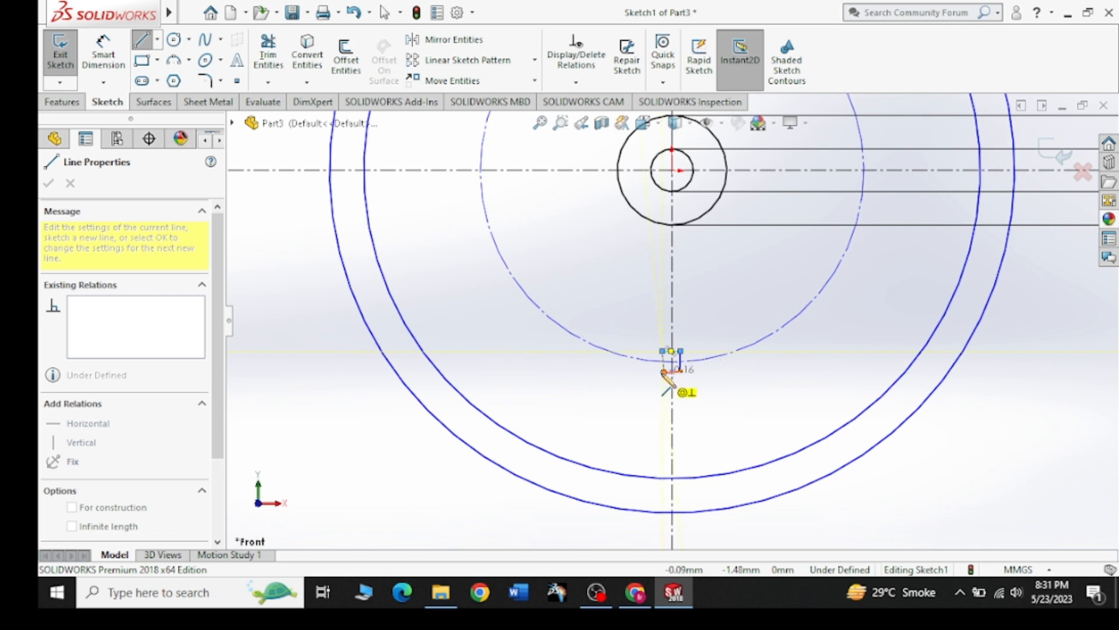
{"action": "left_click", "coordinate": [663, 371]}
{"action": "right_click", "coordinate": [595, 374]}
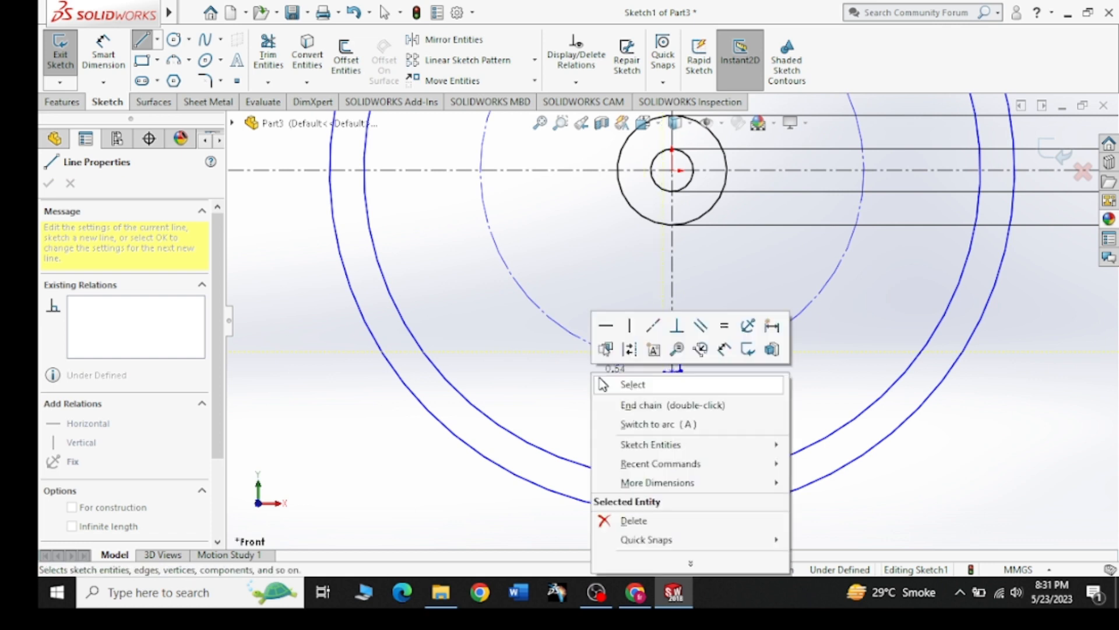
{"action": "left_click", "coordinate": [624, 382]}
Level the lower edge by moving its free endpoint under the upper edge's left end, and close the rectangle with a vertical line
{"action": "scroll", "coordinate": [671, 376], "scroll_direction": "down", "scroll_amount": 3}
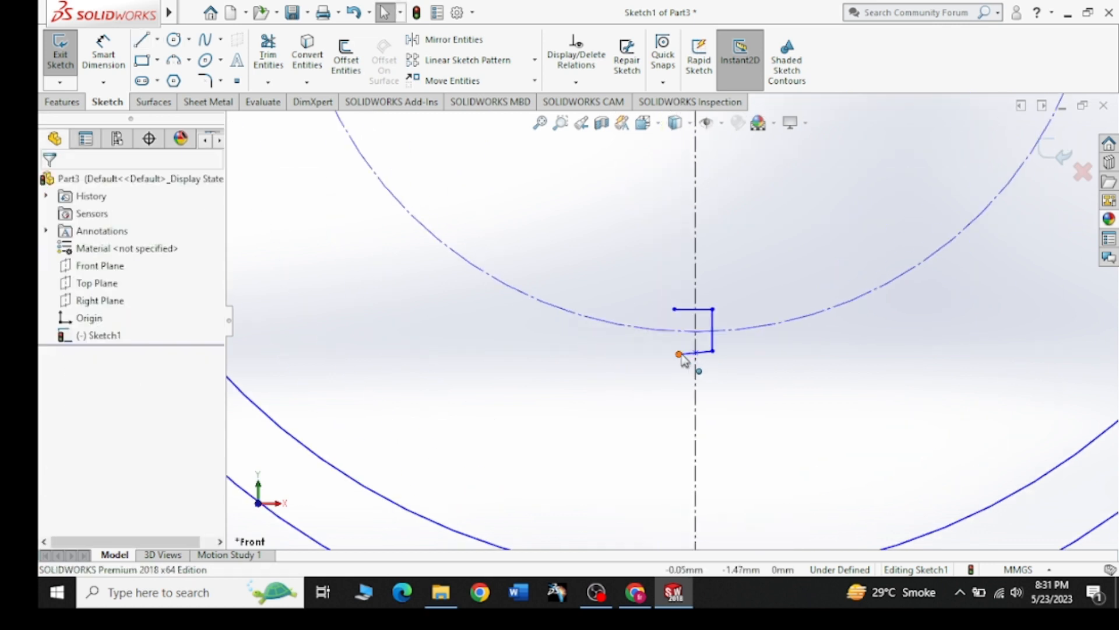
{"action": "left_click", "coordinate": [681, 353]}
{"action": "left_click_drag", "start_coordinate": [680, 342], "coordinate": [674, 356]}
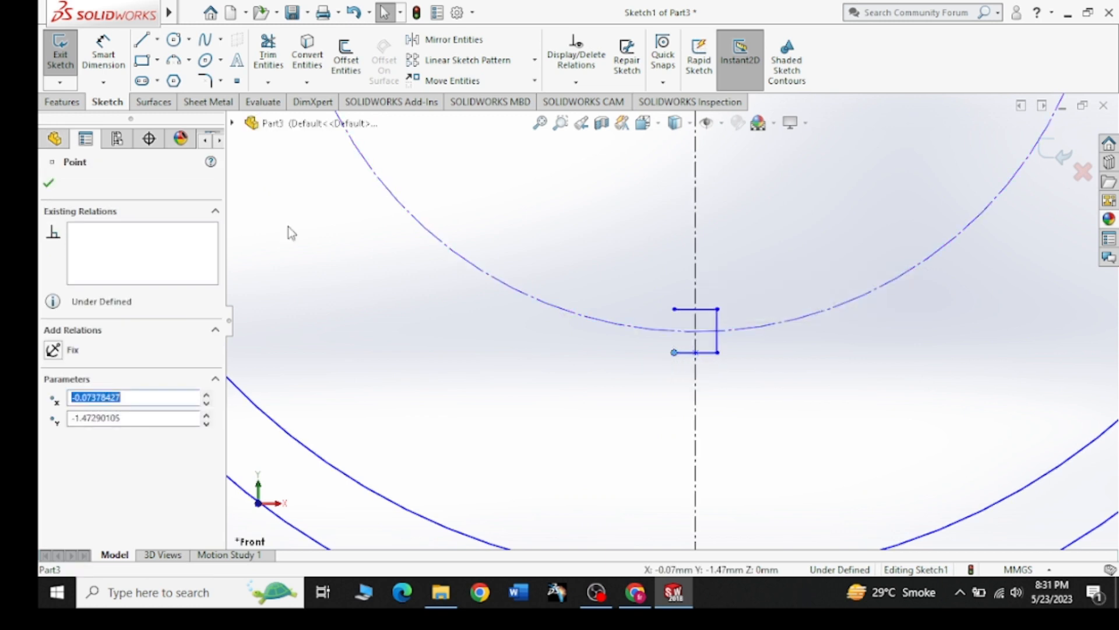
{"action": "left_click", "coordinate": [142, 40]}
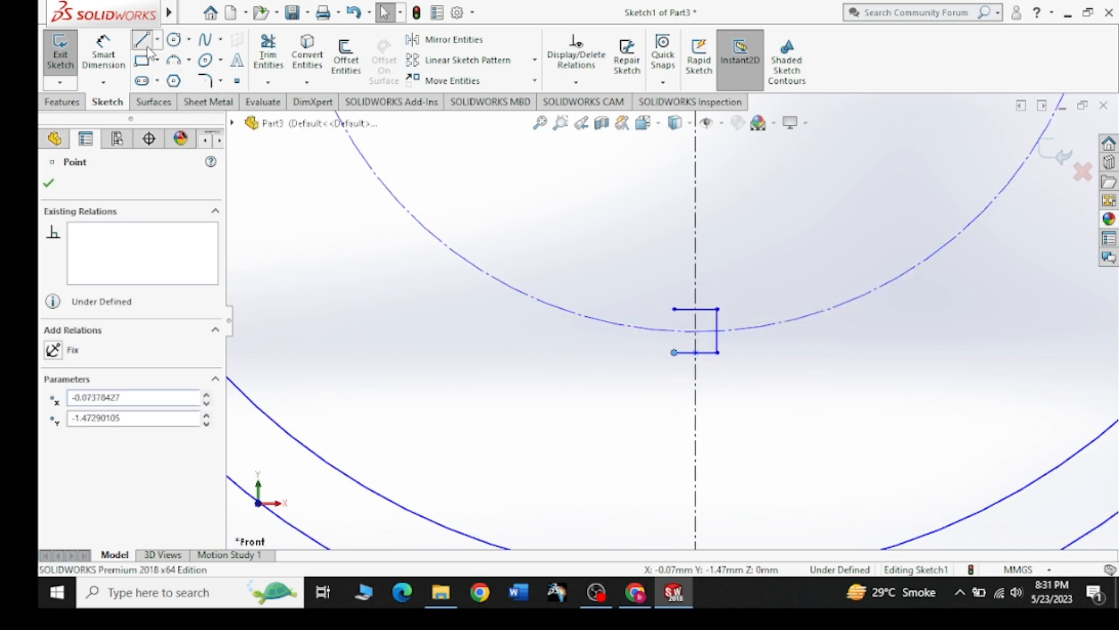
{"action": "left_click", "coordinate": [674, 309]}
{"action": "left_click", "coordinate": [674, 352]}
{"action": "right_click", "coordinate": [475, 345]}
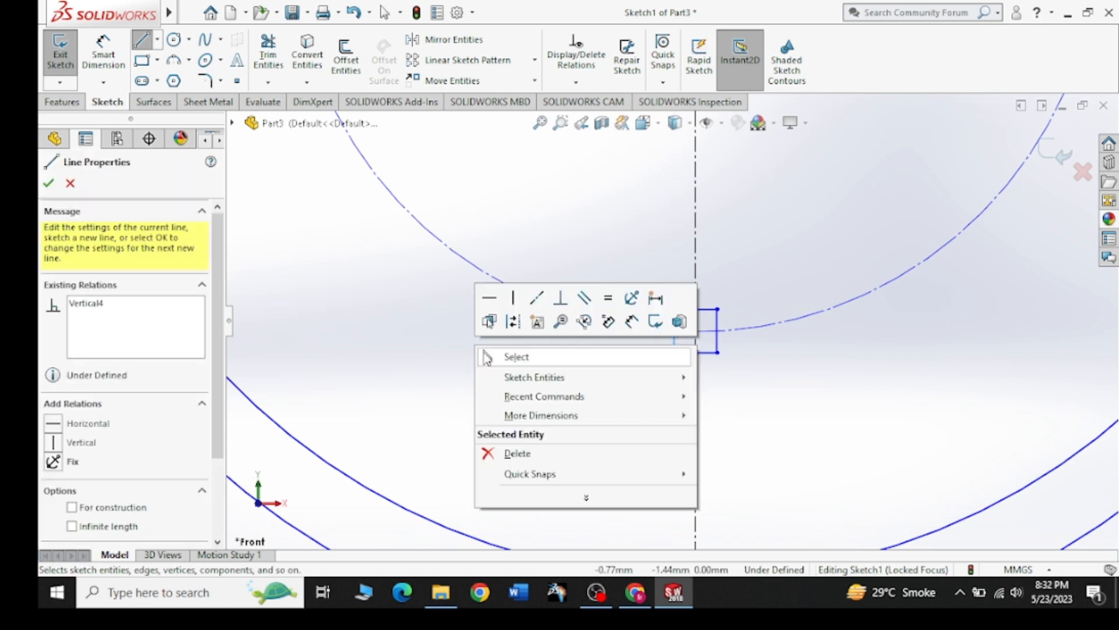
{"action": "left_click", "coordinate": [485, 354]}
Dimension the small rectangle's height between its lower-edge midpoint and upper edge to 0.03 mm
{"action": "left_click", "coordinate": [103, 55]}
{"action": "left_click", "coordinate": [695, 352]}
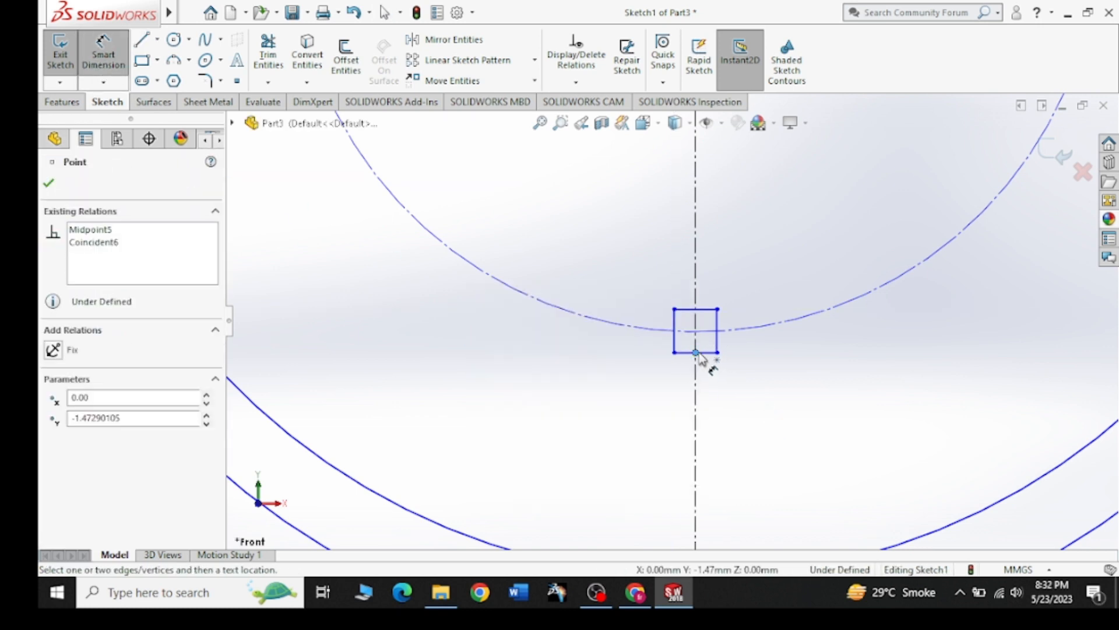
{"action": "left_click", "coordinate": [705, 310]}
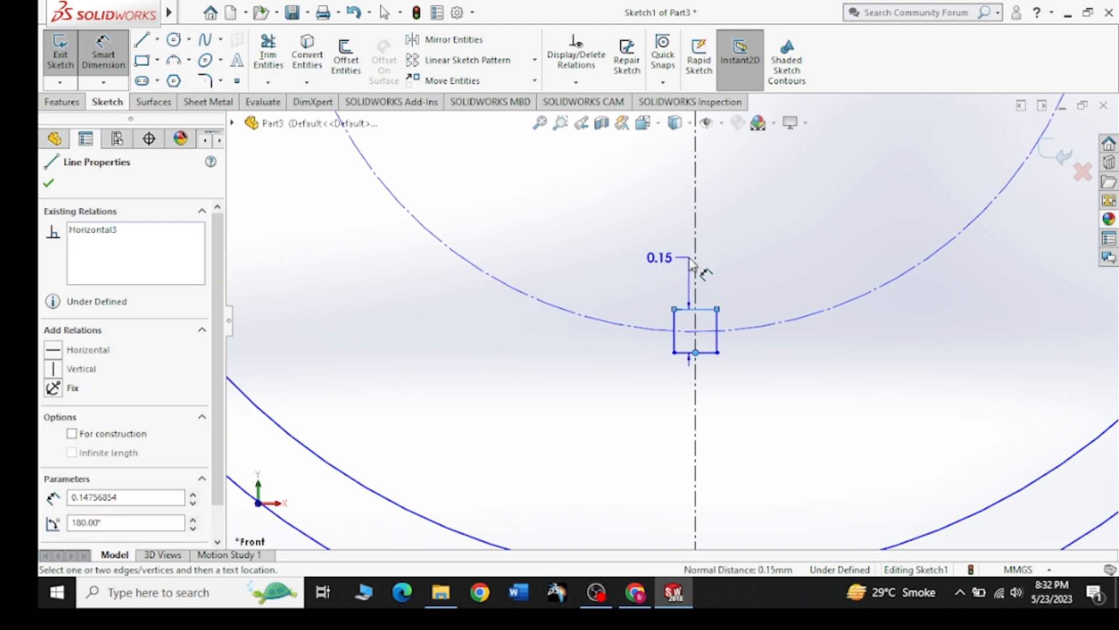
{"action": "left_click", "coordinate": [645, 268]}
{"action": "type", "text": "0."}
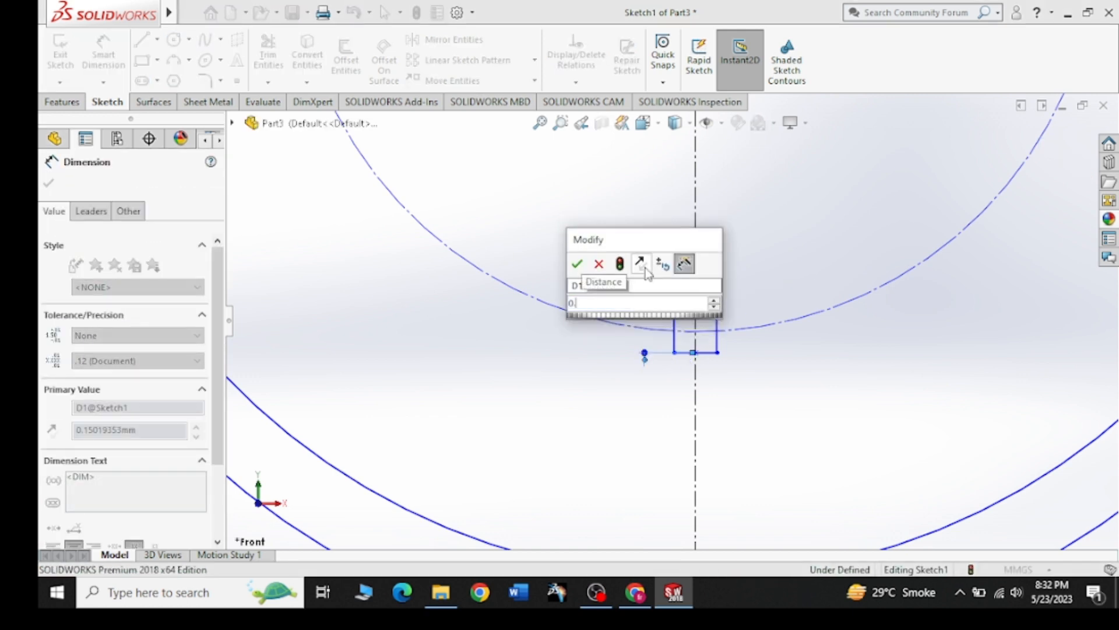
{"action": "type", "text": "03"}
{"action": "key", "text": "Return"}
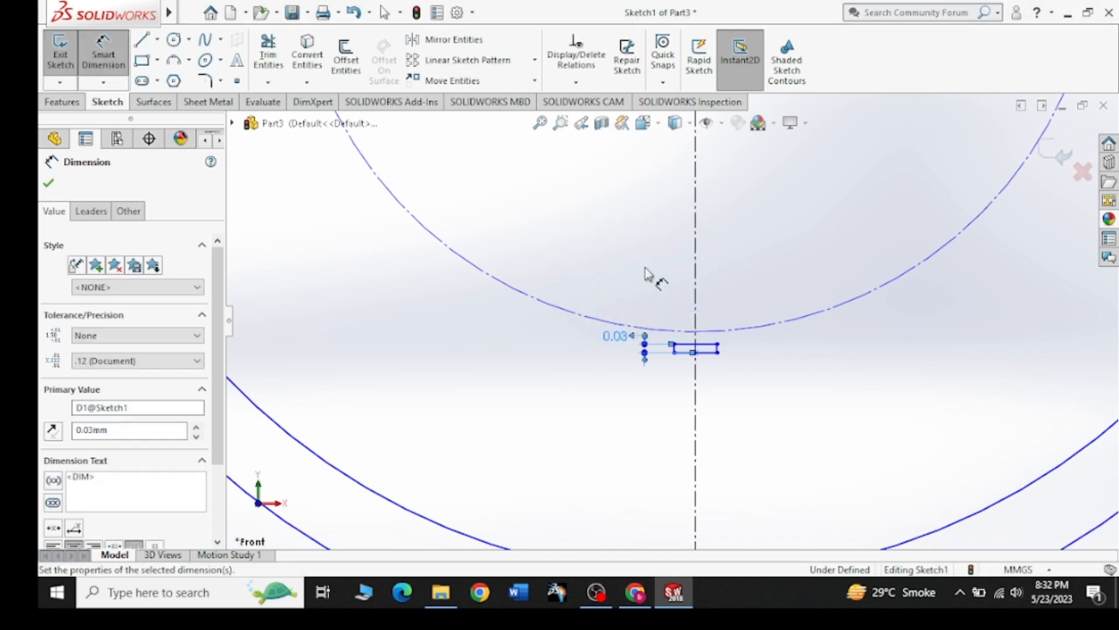
Dimension the small rectangle's upper edge to a width of 0.10 mm
{"action": "scroll", "coordinate": [722, 352], "scroll_direction": "down", "scroll_amount": 3}
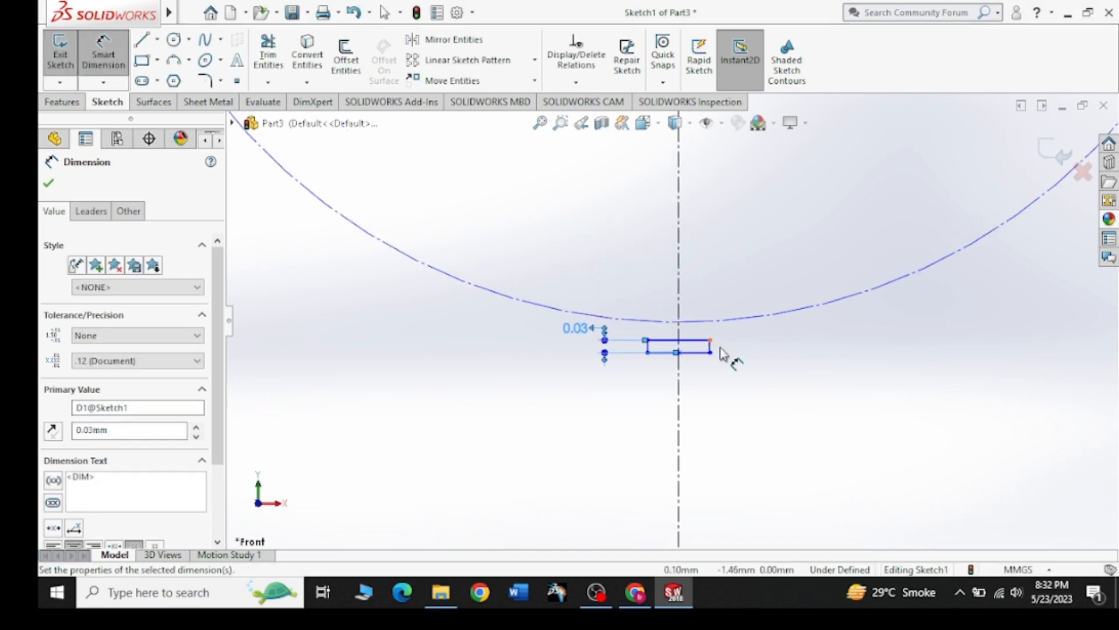
{"action": "left_click", "coordinate": [684, 338]}
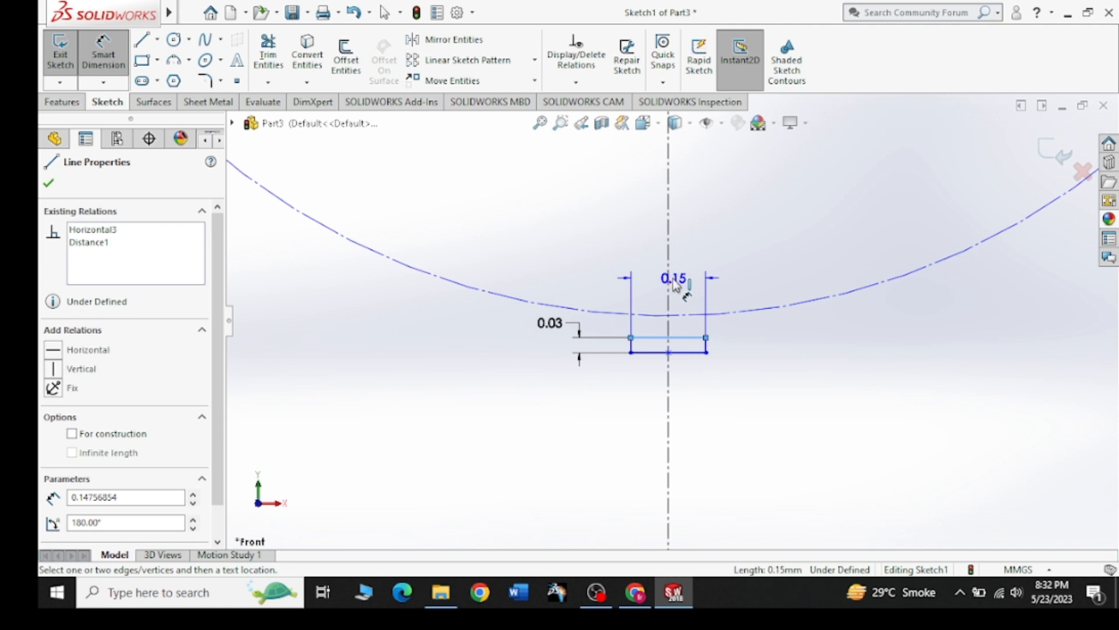
{"action": "left_click", "coordinate": [663, 281]}
{"action": "type", "text": "0.06"}
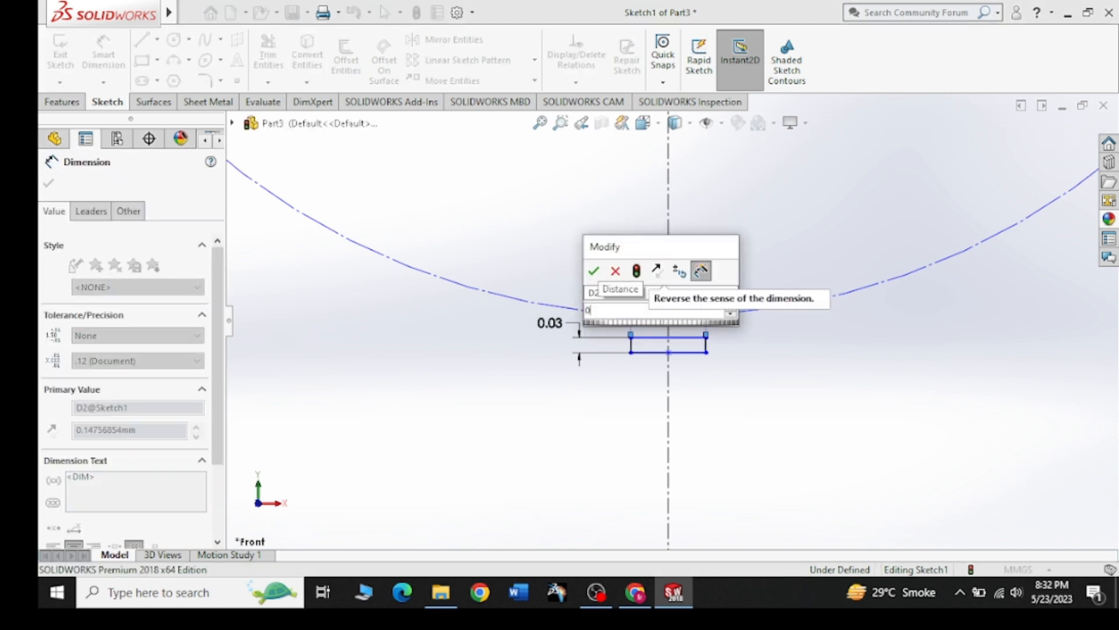
{"action": "key", "text": "Return"}
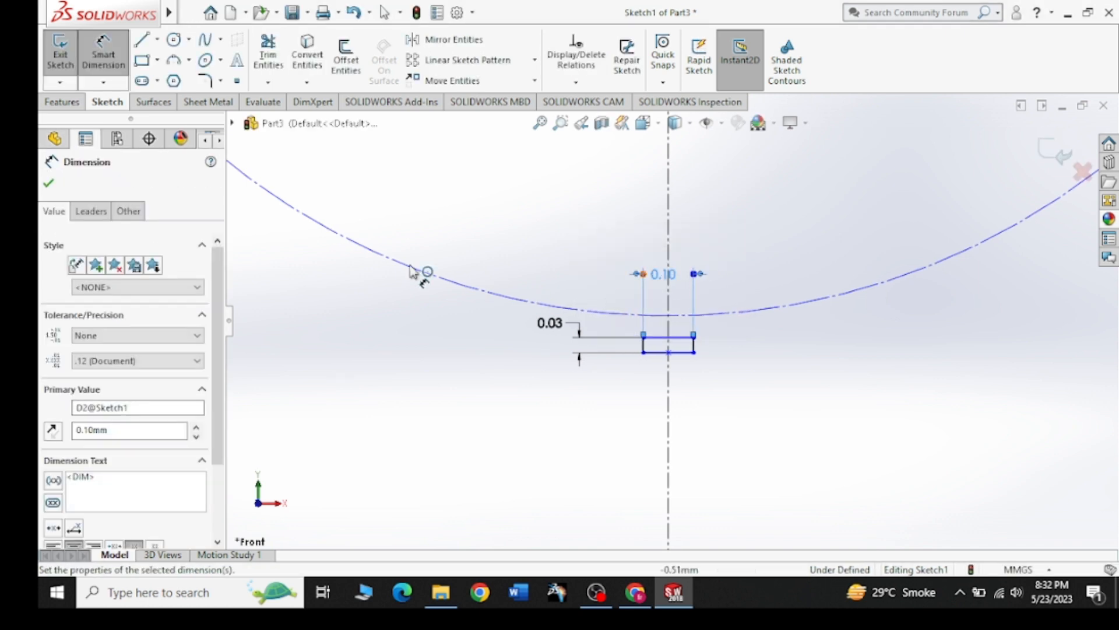
{"action": "left_click", "coordinate": [50, 184]}
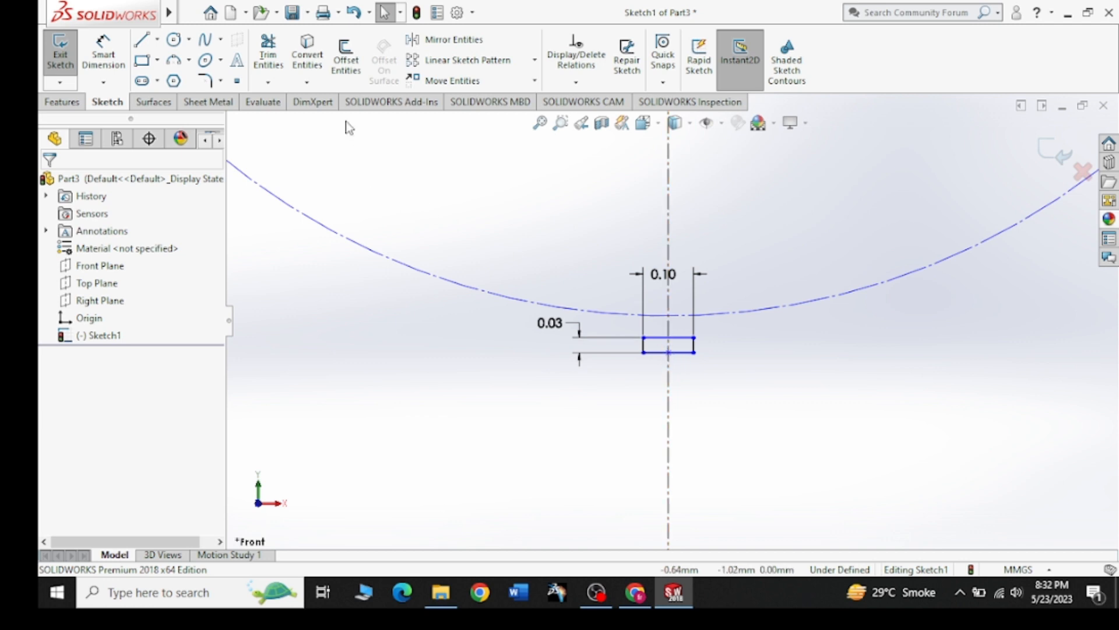
Copy the rectangle and its width dimension from its lower-edge midpoint straight up the vertical centerline so the copy straddles the construction circle
{"action": "left_click", "coordinate": [534, 80]}
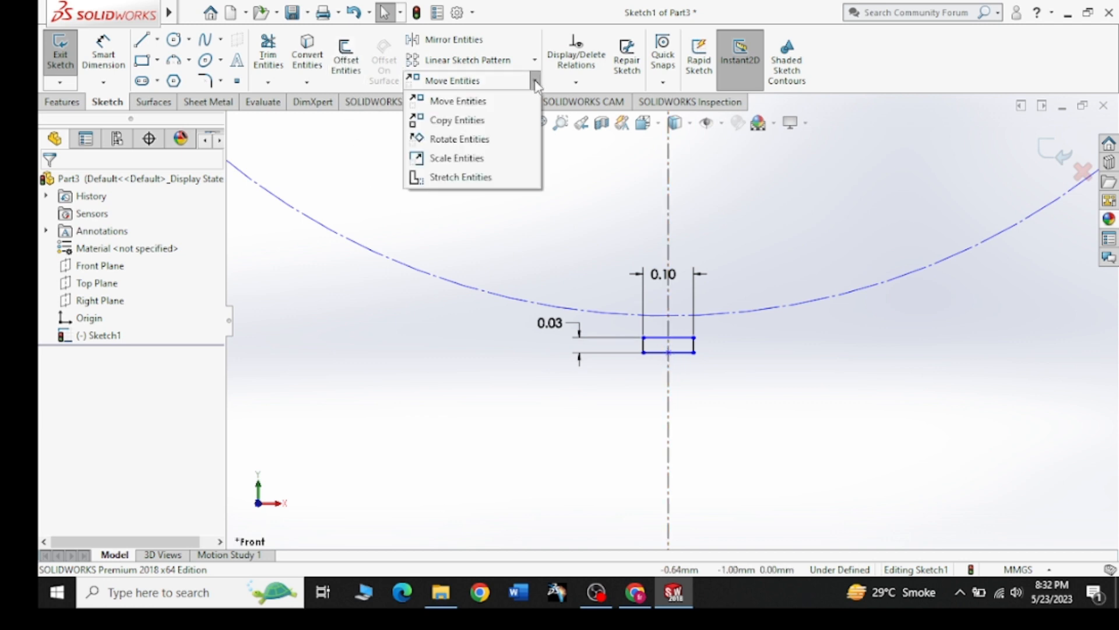
{"action": "left_click", "coordinate": [469, 120]}
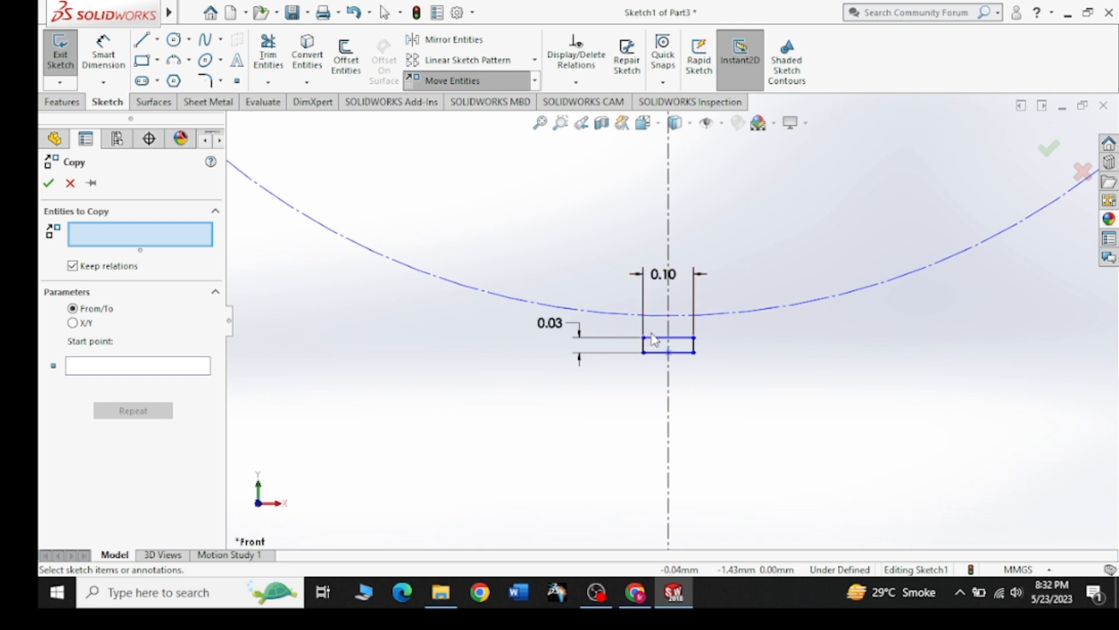
{"action": "left_click_drag", "start_coordinate": [703, 333], "coordinate": [682, 365]}
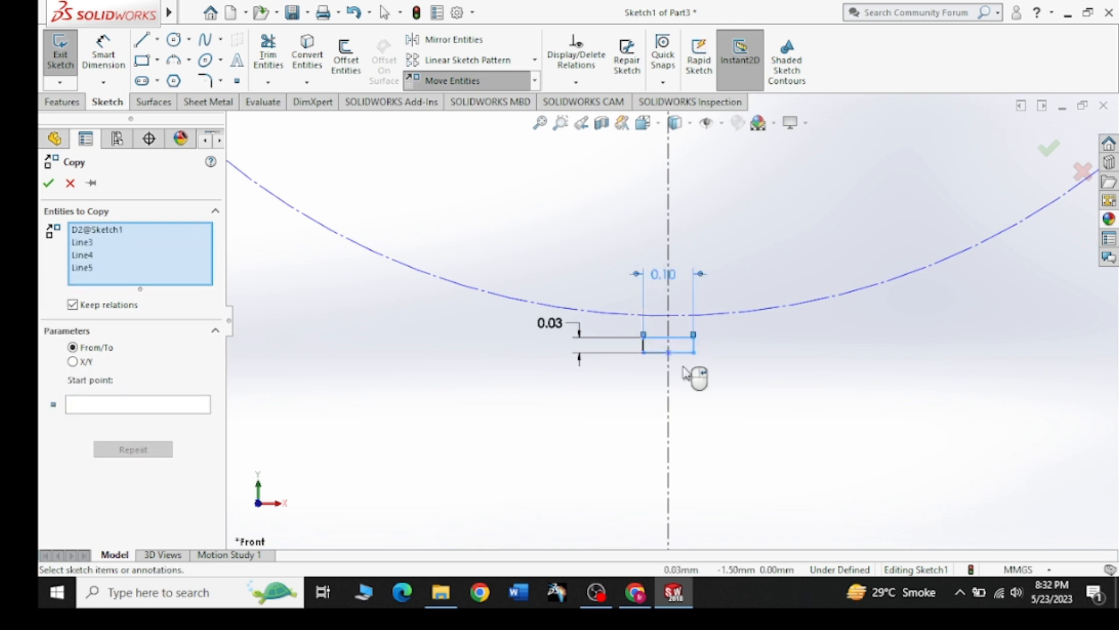
{"action": "left_click", "coordinate": [644, 349]}
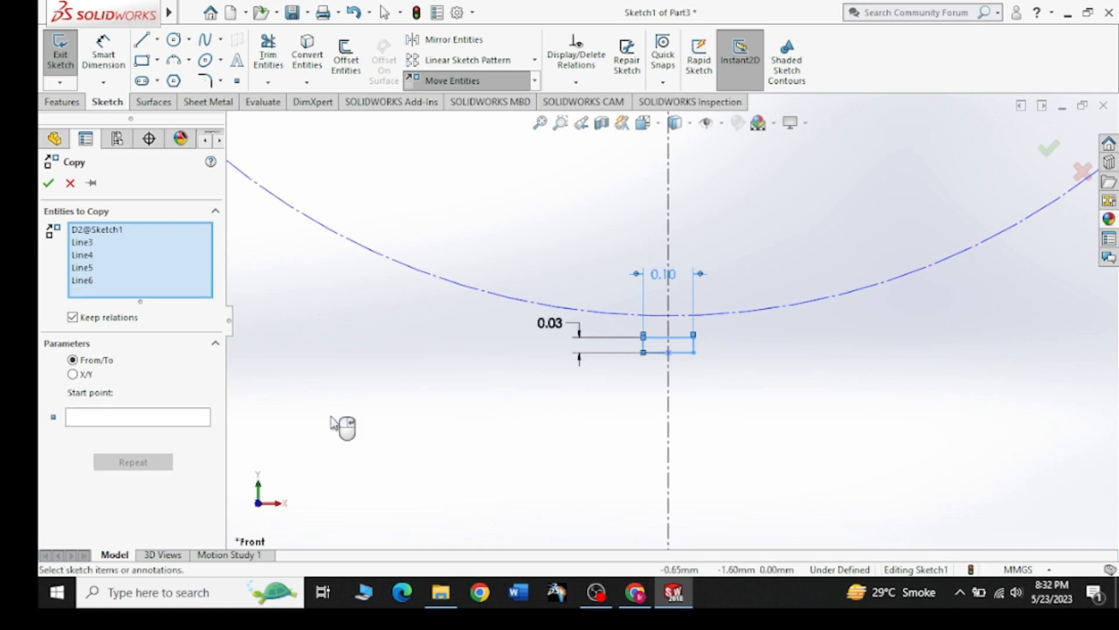
{"action": "left_click", "coordinate": [171, 420]}
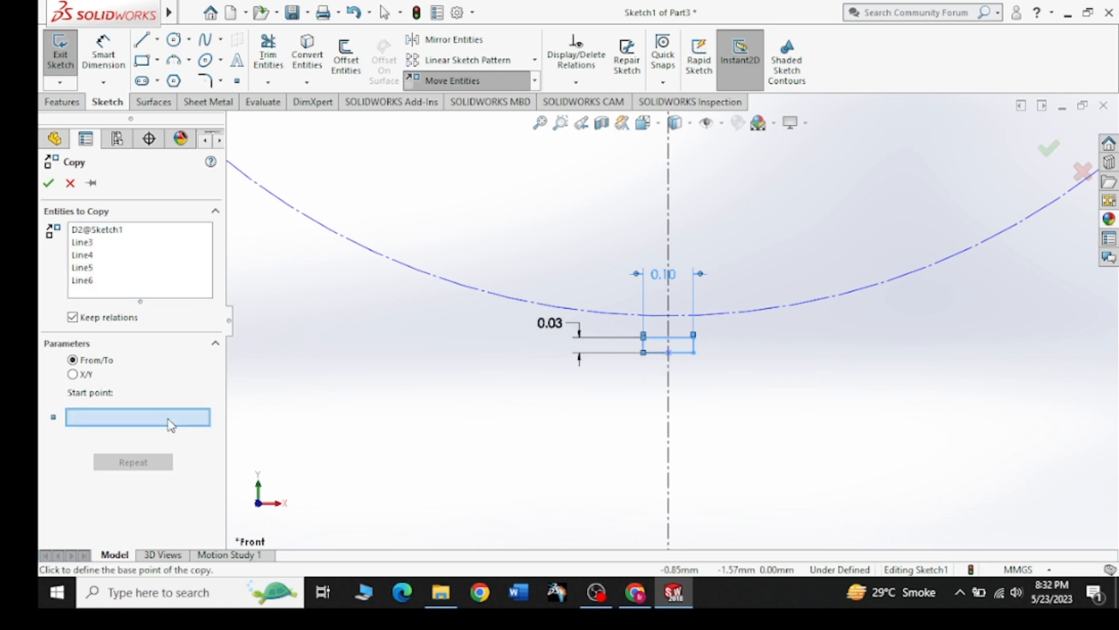
{"action": "left_click", "coordinate": [669, 353]}
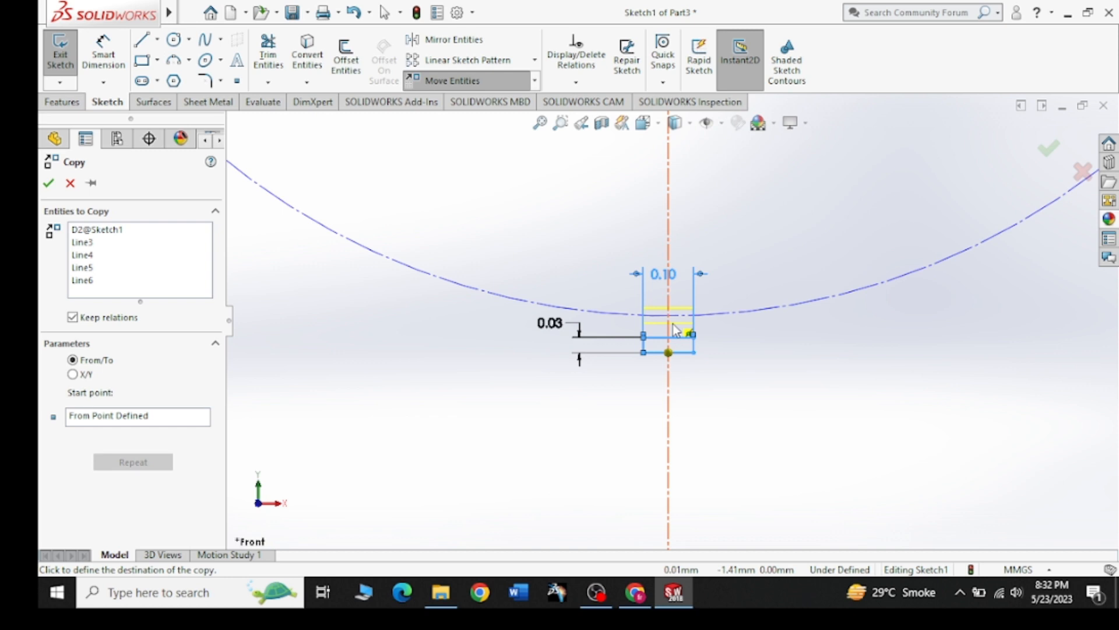
{"action": "left_click", "coordinate": [673, 323]}
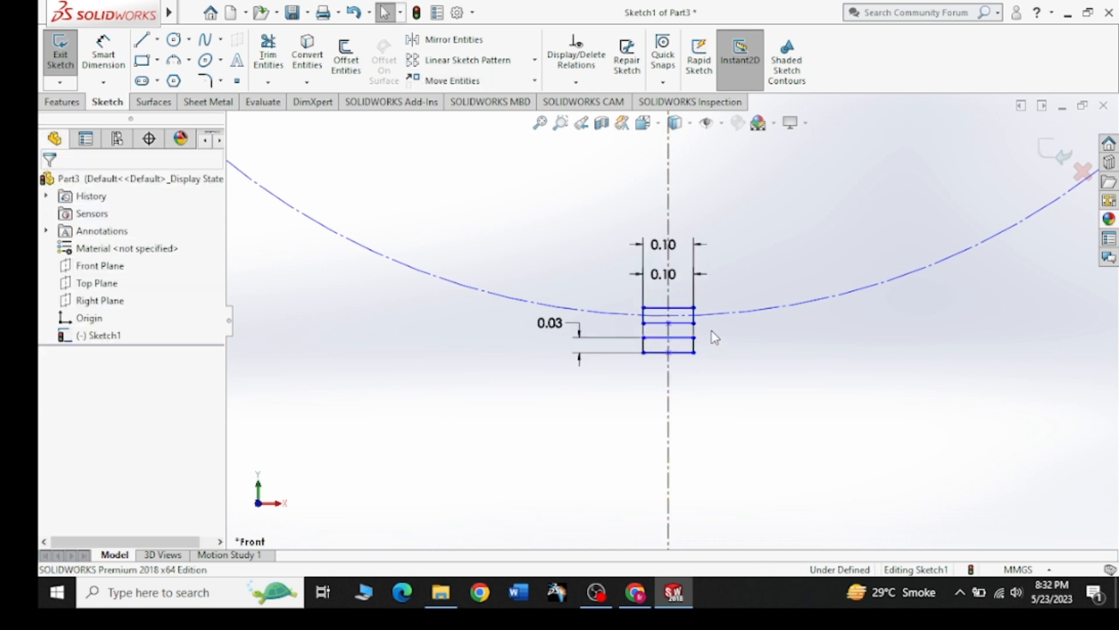
Delete the original rectangle below the construction circle, along with its dimensions and the vertical centerline
{"action": "left_click_drag", "start_coordinate": [711, 330], "coordinate": [619, 365]}
{"action": "key", "text": "Delete"}
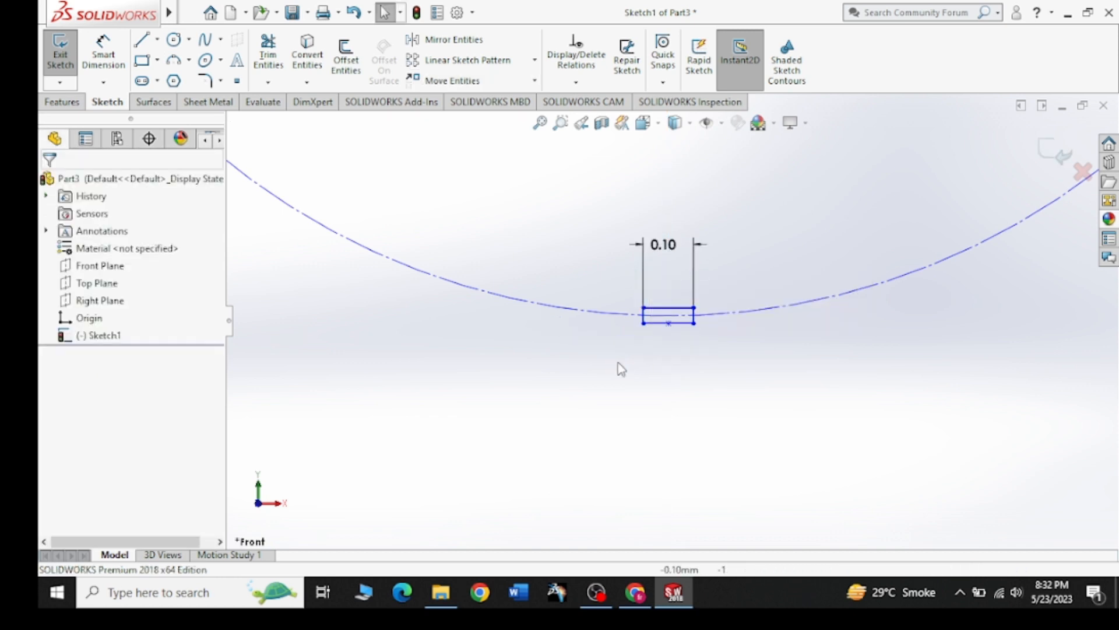
{"action": "key", "text": "f"}
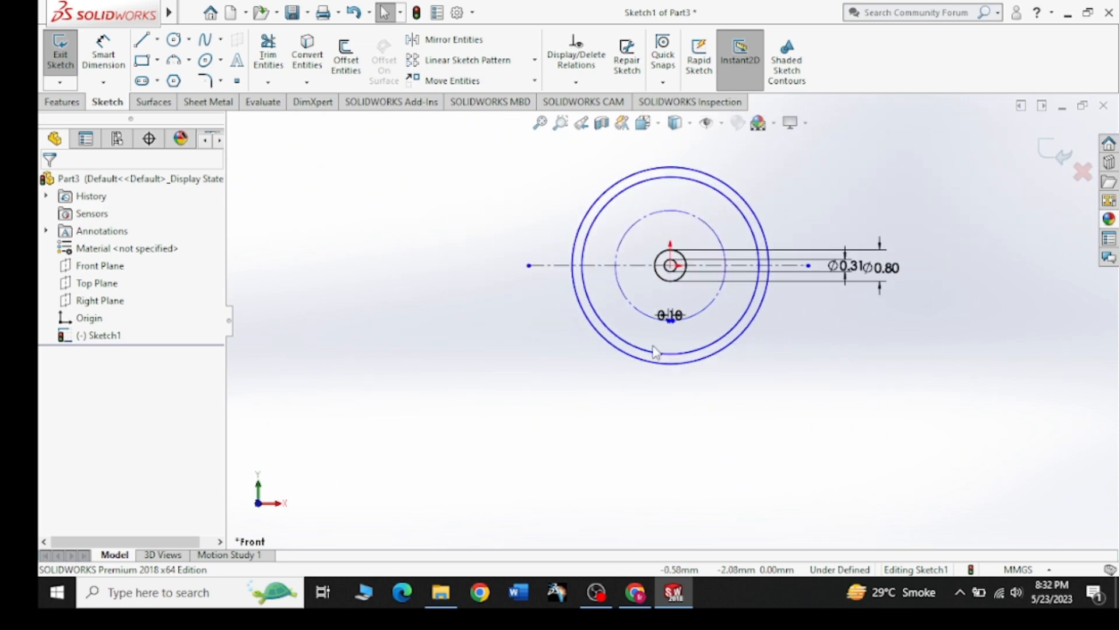
{"action": "scroll", "coordinate": [671, 310], "scroll_direction": "down", "scroll_amount": 6}
{"action": "scroll", "coordinate": [662, 278], "scroll_direction": "up", "scroll_amount": 5}
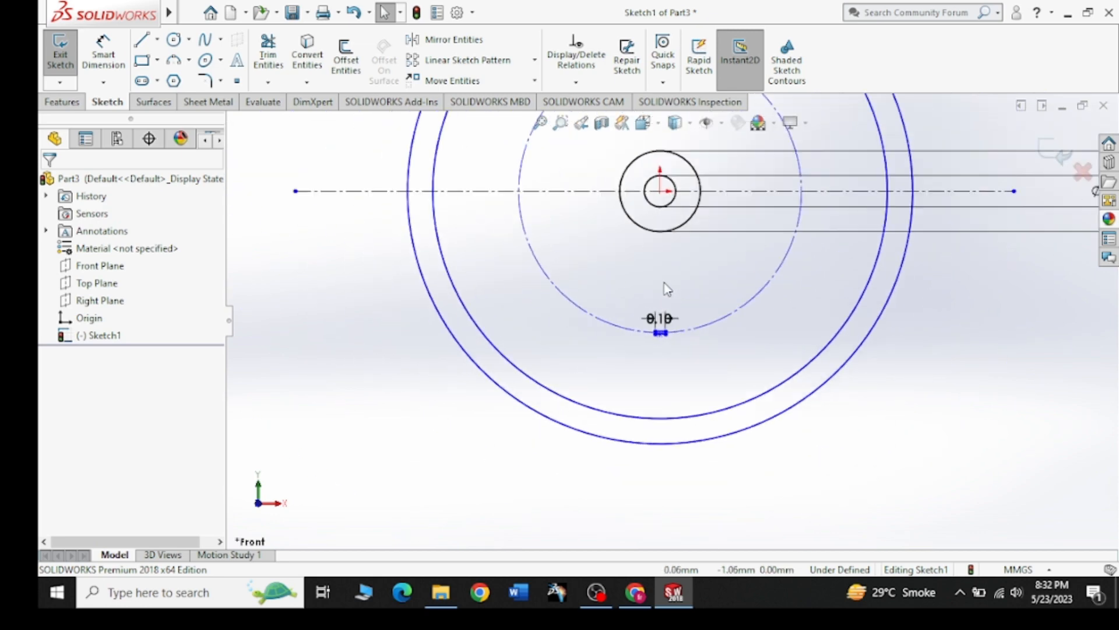
Check the reference drawing in the browser and set the 0.80 mm circle's diameter to 1.6 mm in the SOLIDWORKS sketch
{"action": "left_click", "coordinate": [621, 587]}
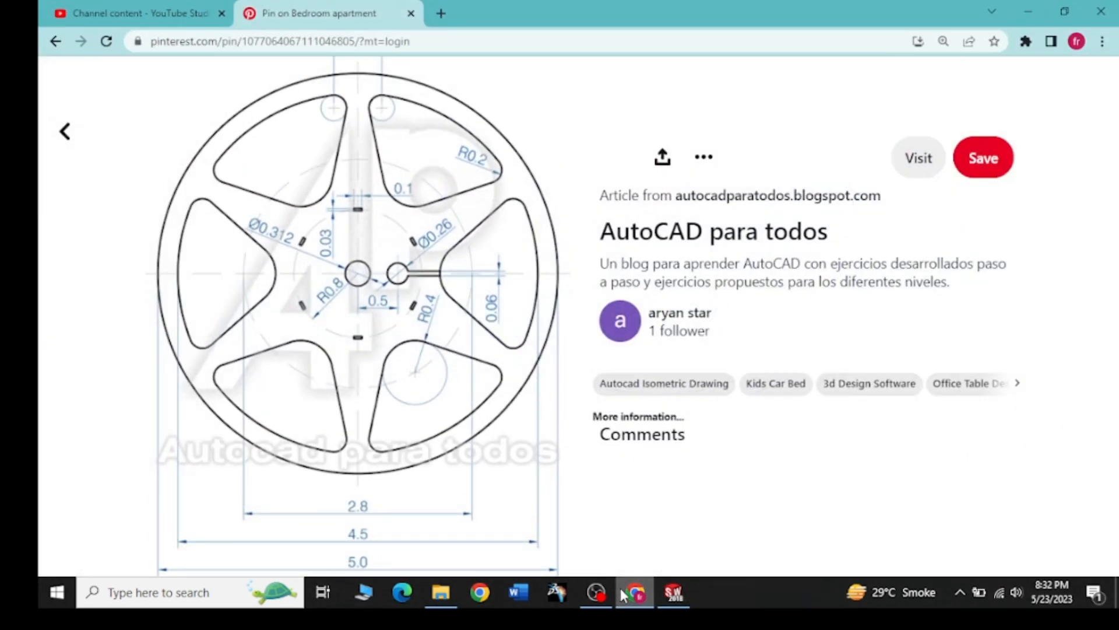
{"action": "left_click", "coordinate": [621, 587]}
{"action": "left_click", "coordinate": [637, 590]}
{"action": "left_click", "coordinate": [637, 591]}
{"action": "left_click", "coordinate": [637, 590]}
{"action": "left_click", "coordinate": [638, 591]}
{"action": "scroll", "coordinate": [758, 396], "scroll_direction": "up", "scroll_amount": 4}
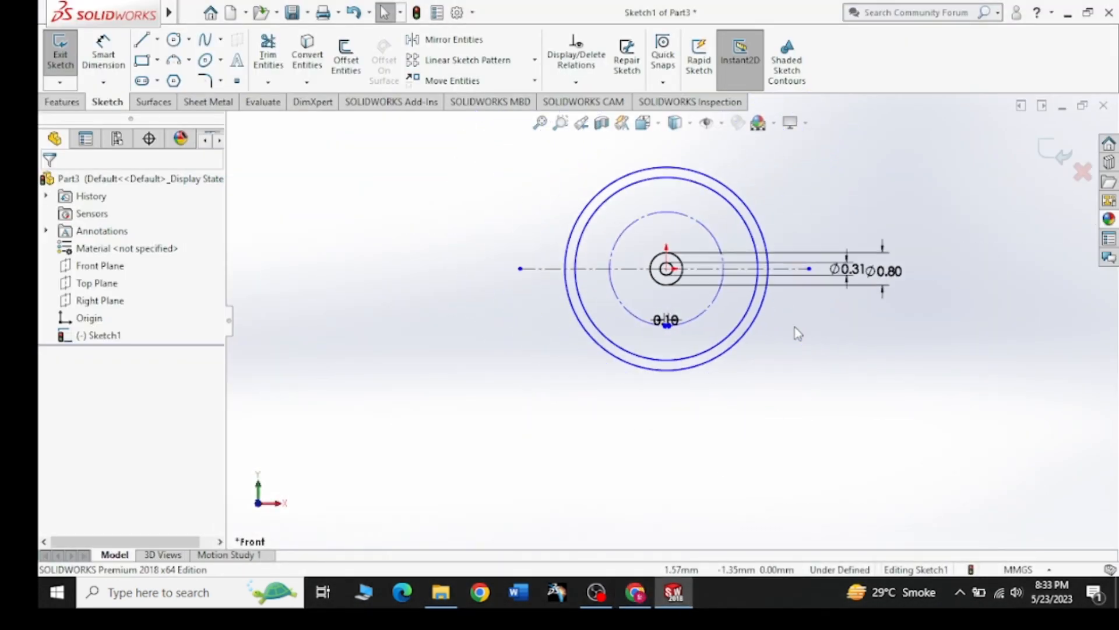
{"action": "scroll", "coordinate": [854, 281], "scroll_direction": "down", "scroll_amount": 3}
{"action": "left_click", "coordinate": [907, 271]}
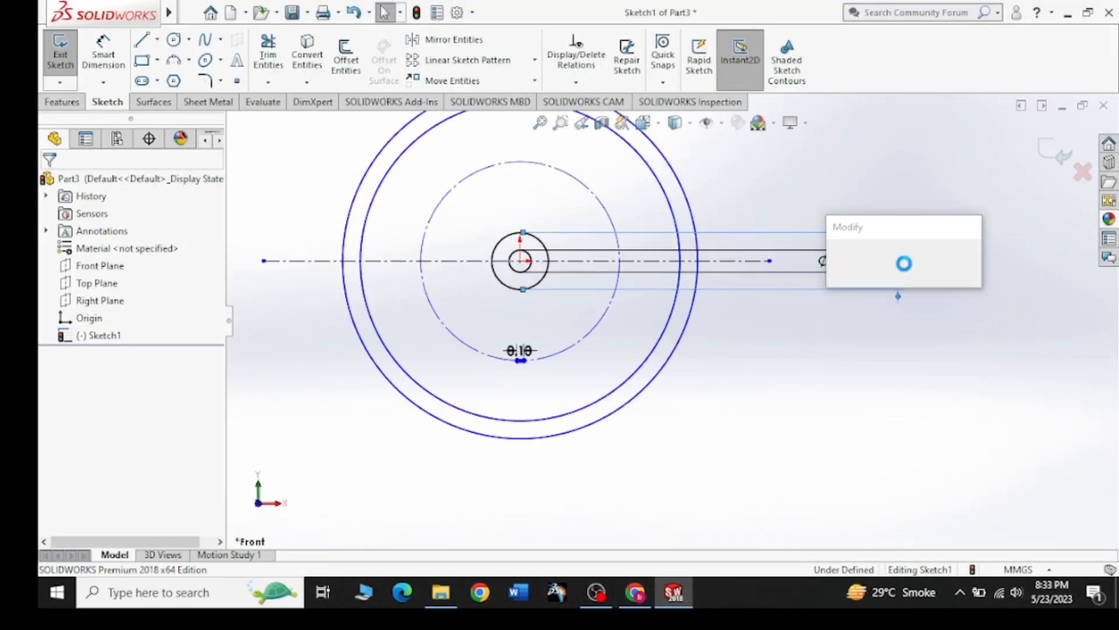
{"action": "type", "text": "1."}
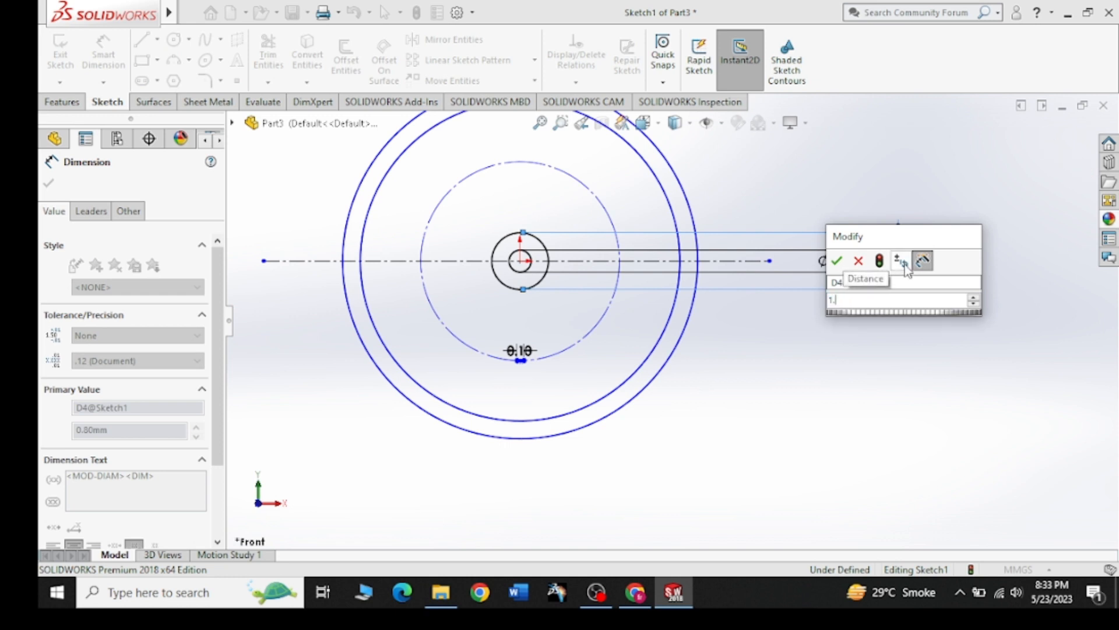
{"action": "type", "text": "6"}
{"action": "key", "text": "Return"}
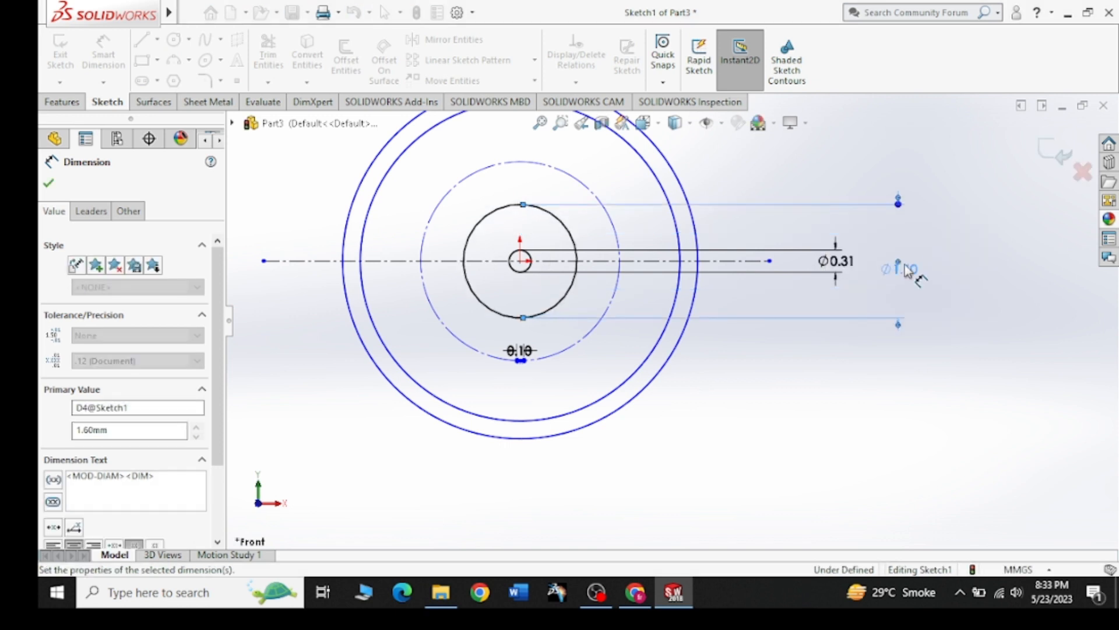
{"action": "scroll", "coordinate": [498, 330], "scroll_direction": "down", "scroll_amount": 5}
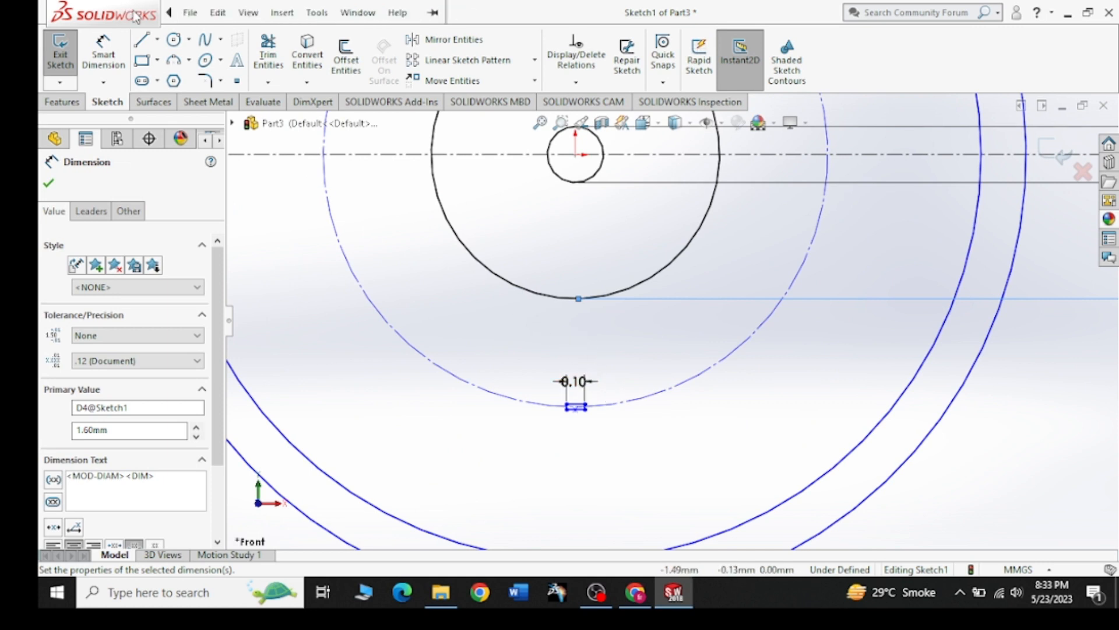
{"action": "left_click", "coordinate": [157, 39]}
{"action": "left_click", "coordinate": [178, 79]}
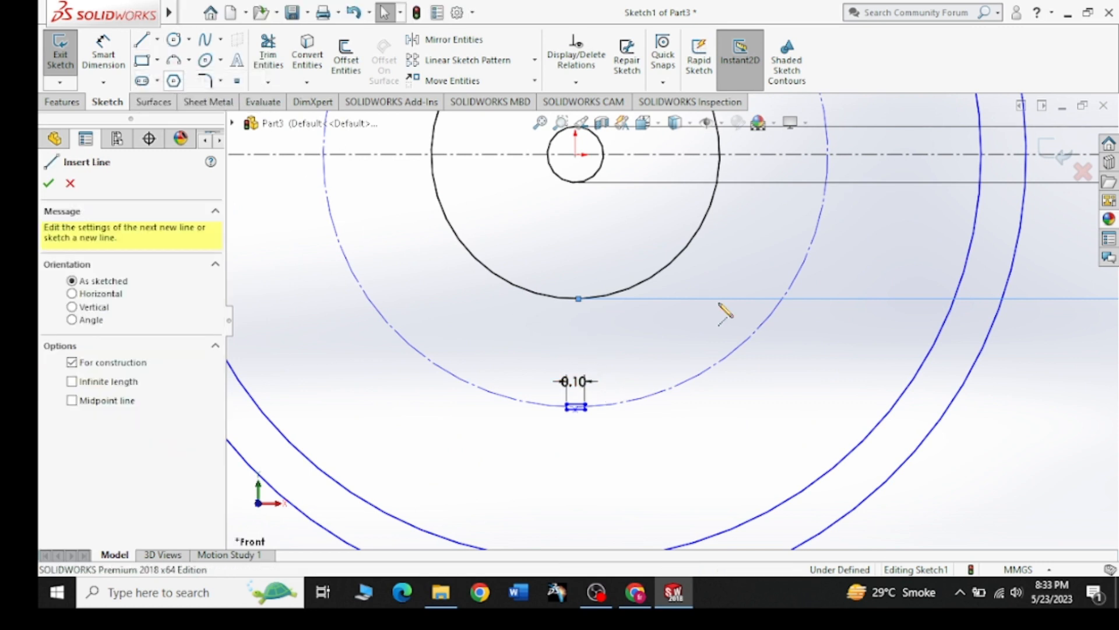
{"action": "scroll", "coordinate": [671, 319], "scroll_direction": "up", "scroll_amount": 3}
{"action": "left_click", "coordinate": [625, 241]}
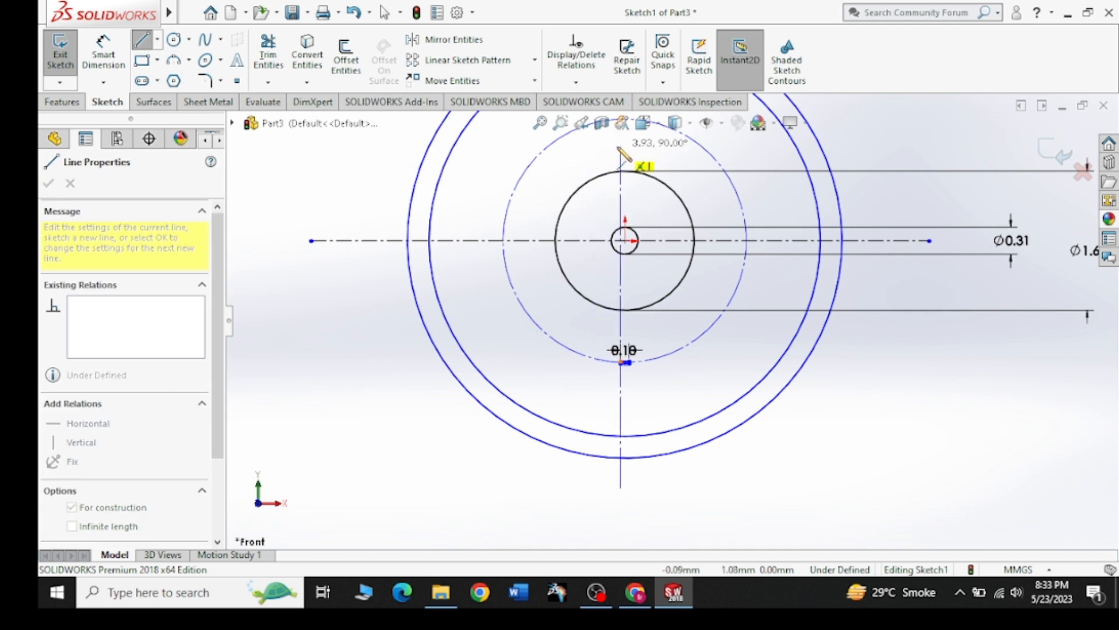
{"action": "right_click", "coordinate": [620, 151]}
{"action": "left_click", "coordinate": [633, 156]}
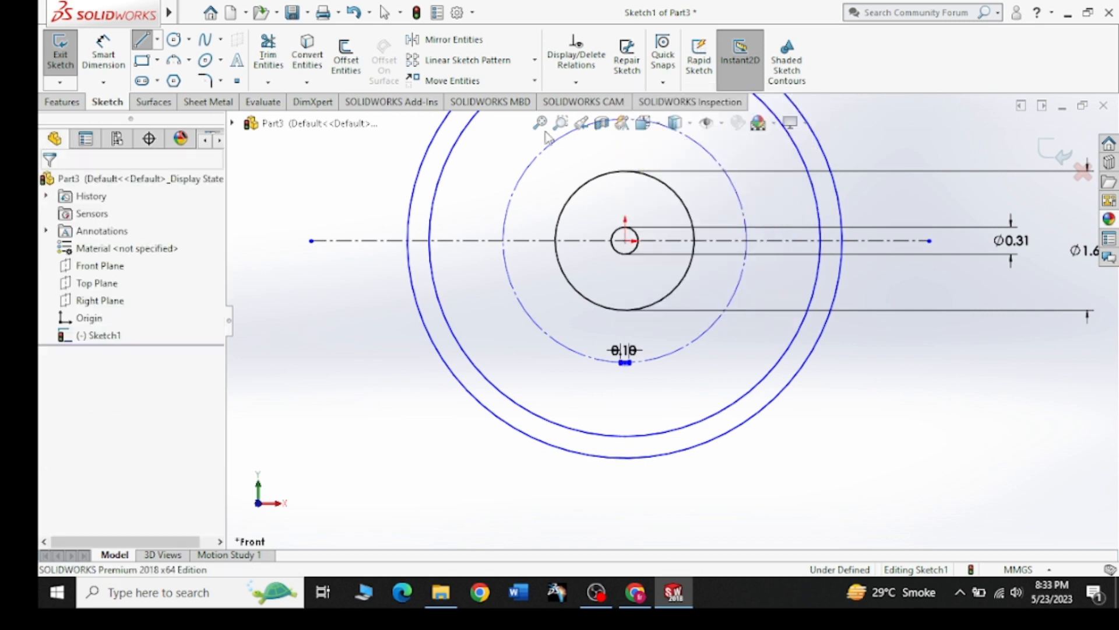
Try a centerline from inside the 1.6 mm circle's upper part down past the outer circle, and undo it
{"action": "left_click", "coordinate": [157, 41]}
{"action": "left_click", "coordinate": [178, 78]}
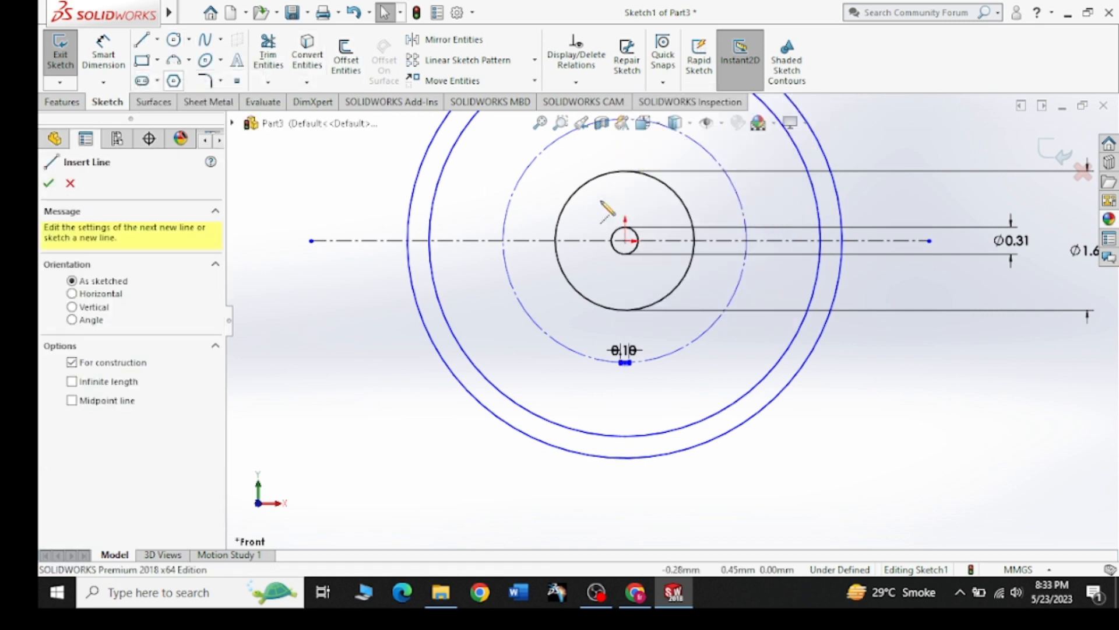
{"action": "left_click", "coordinate": [625, 182]}
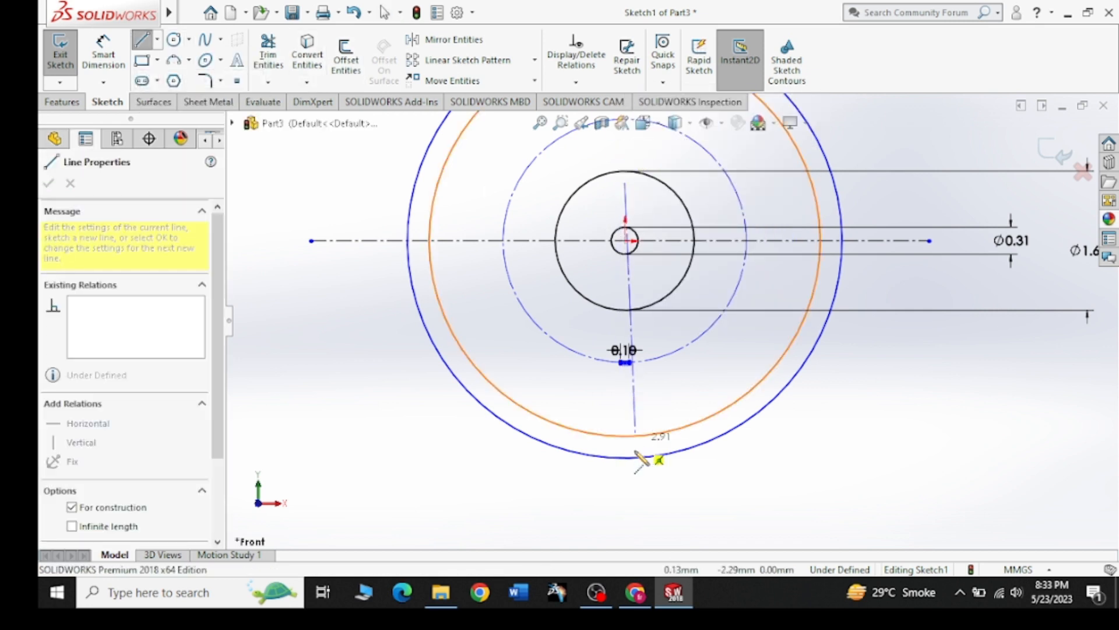
{"action": "left_click", "coordinate": [620, 490]}
{"action": "right_click", "coordinate": [656, 486]}
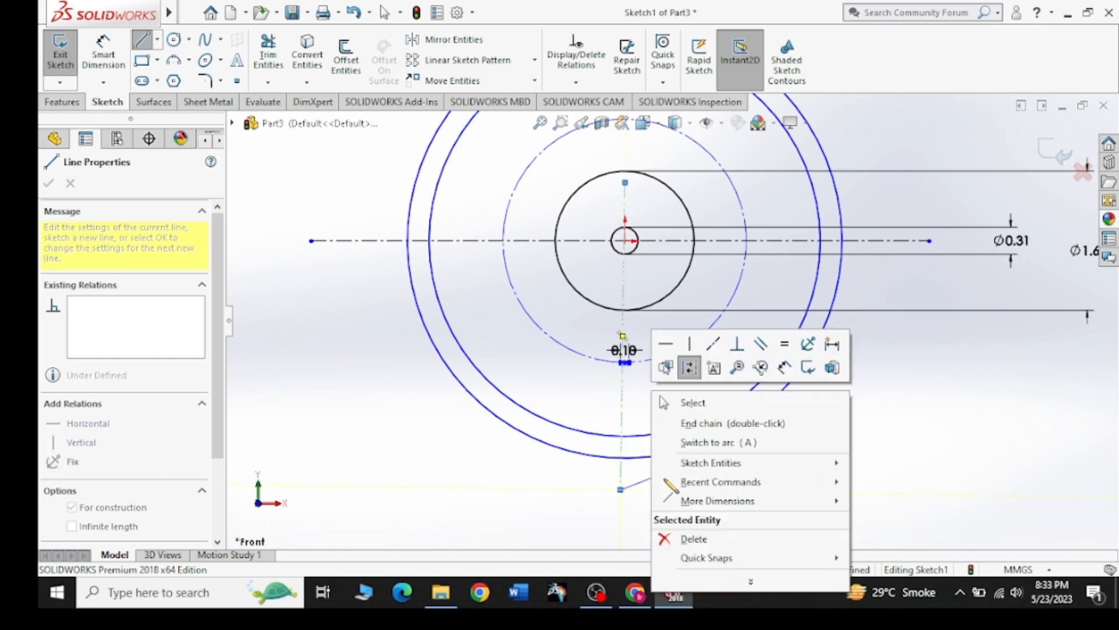
{"action": "left_click", "coordinate": [699, 400]}
{"action": "key", "text": "ctrl+z"}
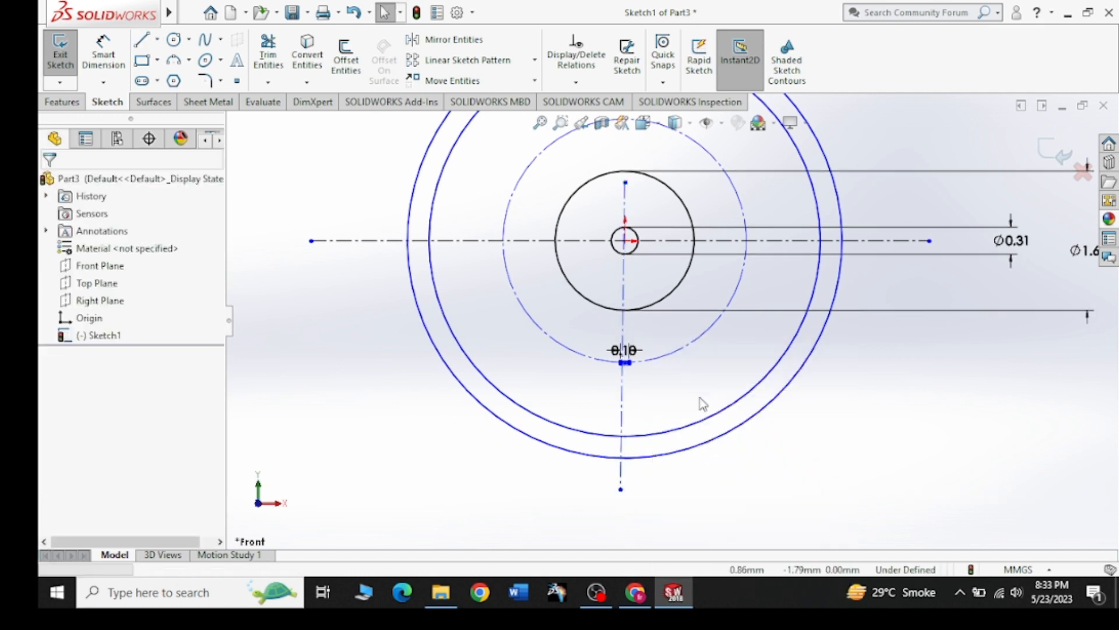
Draw a vertical centerline through the origin from just above the 1.6 mm circle to below the outer circle
{"action": "left_click", "coordinate": [157, 40]}
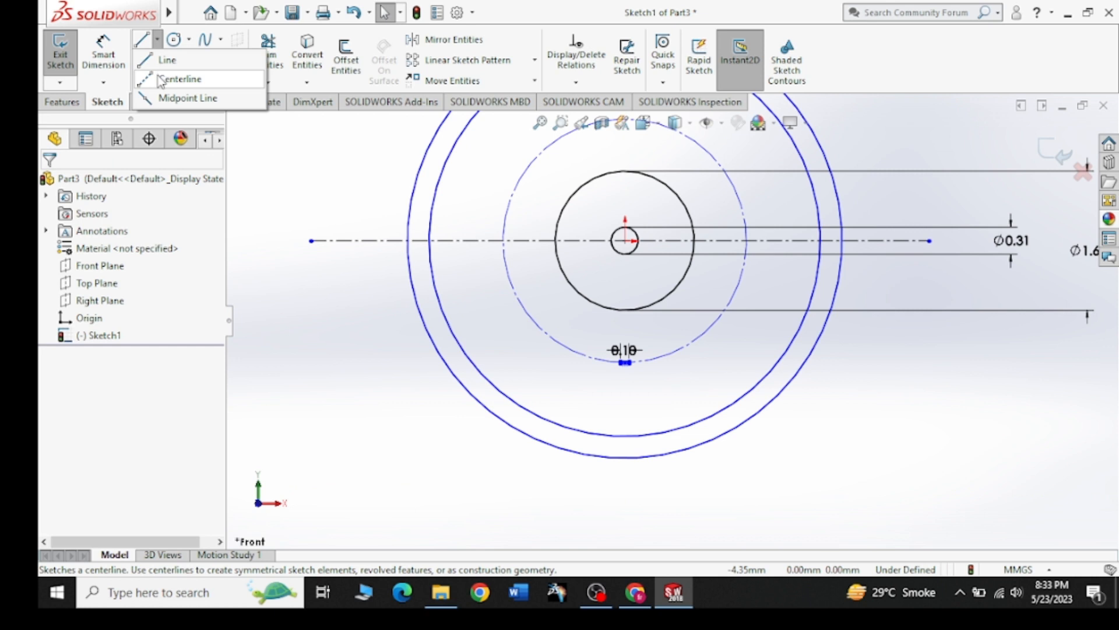
{"action": "left_click", "coordinate": [162, 80]}
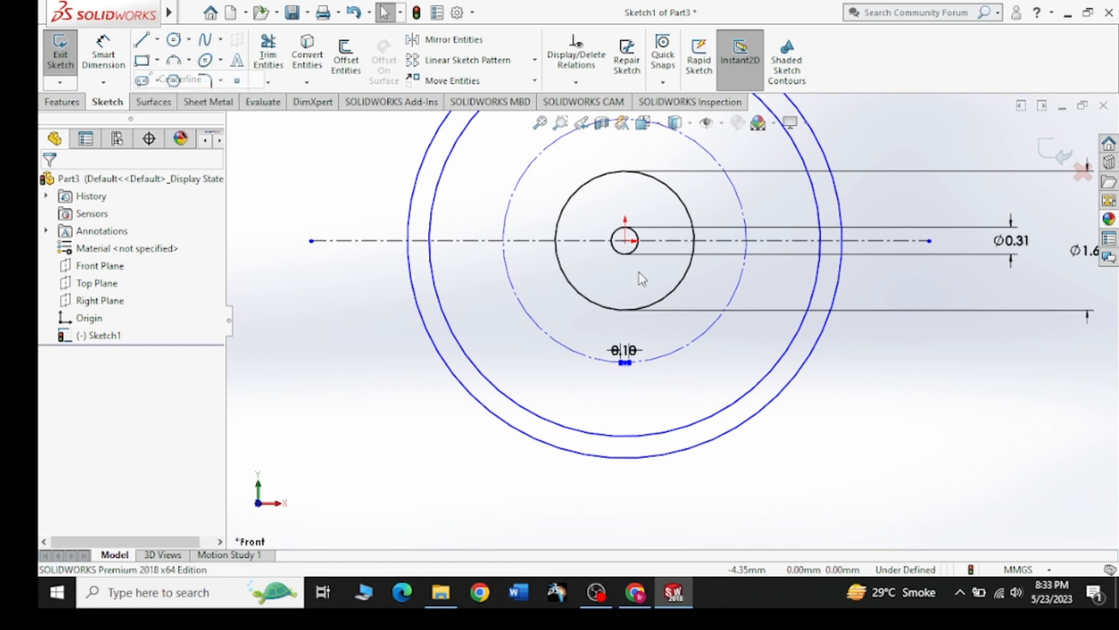
{"action": "left_click", "coordinate": [625, 147]}
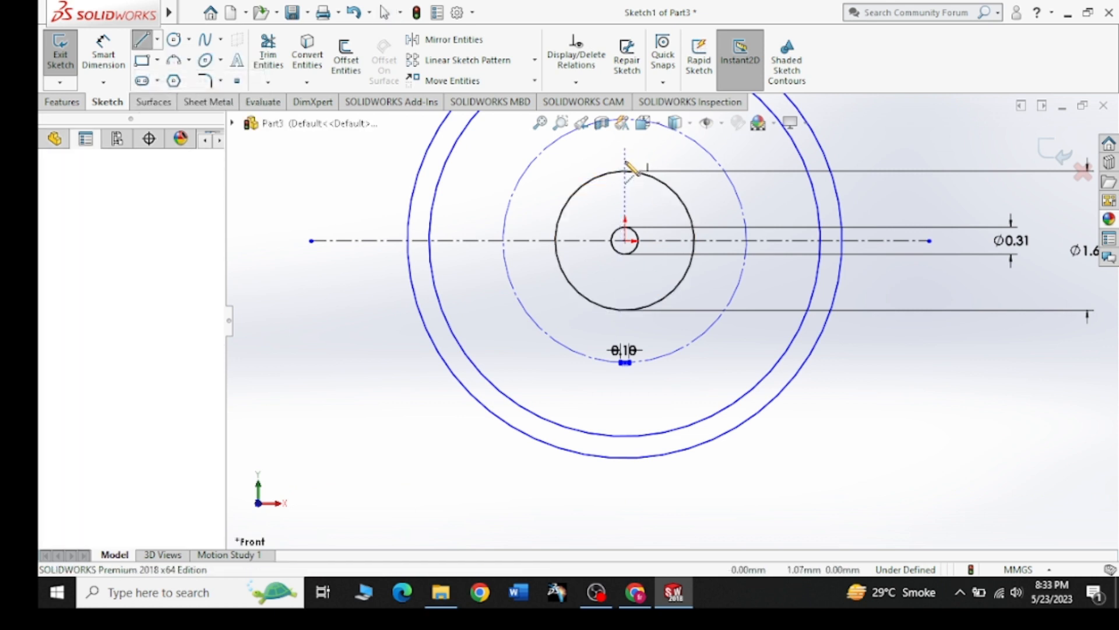
{"action": "left_click", "coordinate": [625, 493]}
{"action": "right_click", "coordinate": [342, 454]}
{"action": "left_click", "coordinate": [386, 418]}
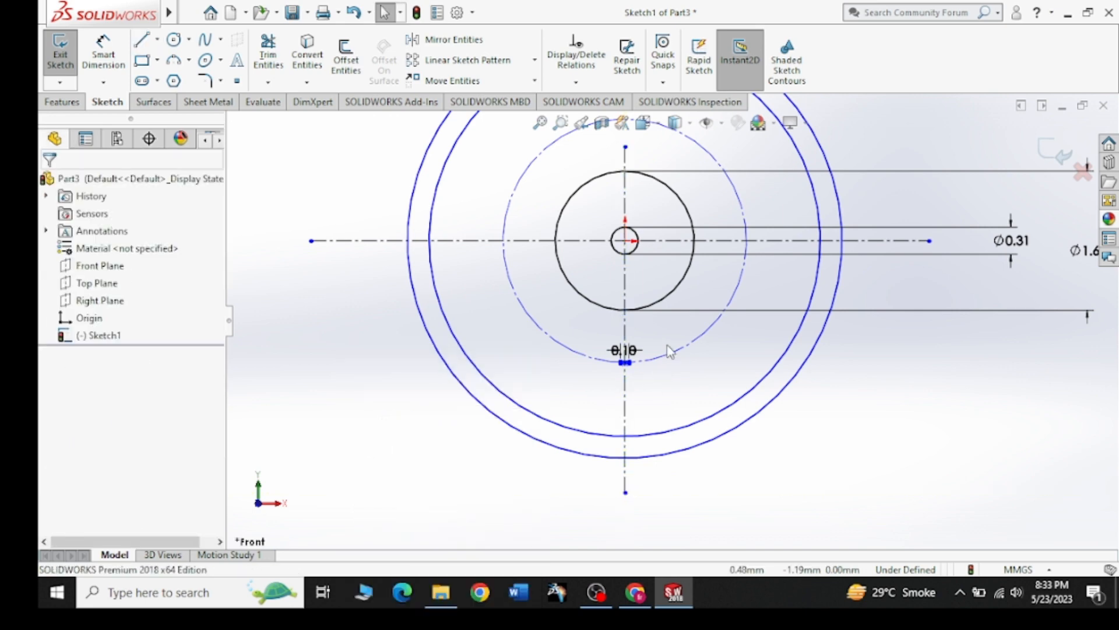
Start copying the small rectangle at the bottom of the construction circle, excluding its 0.10 dimension and the circle from the selection
{"action": "scroll", "coordinate": [669, 345], "scroll_direction": "down", "scroll_amount": 10}
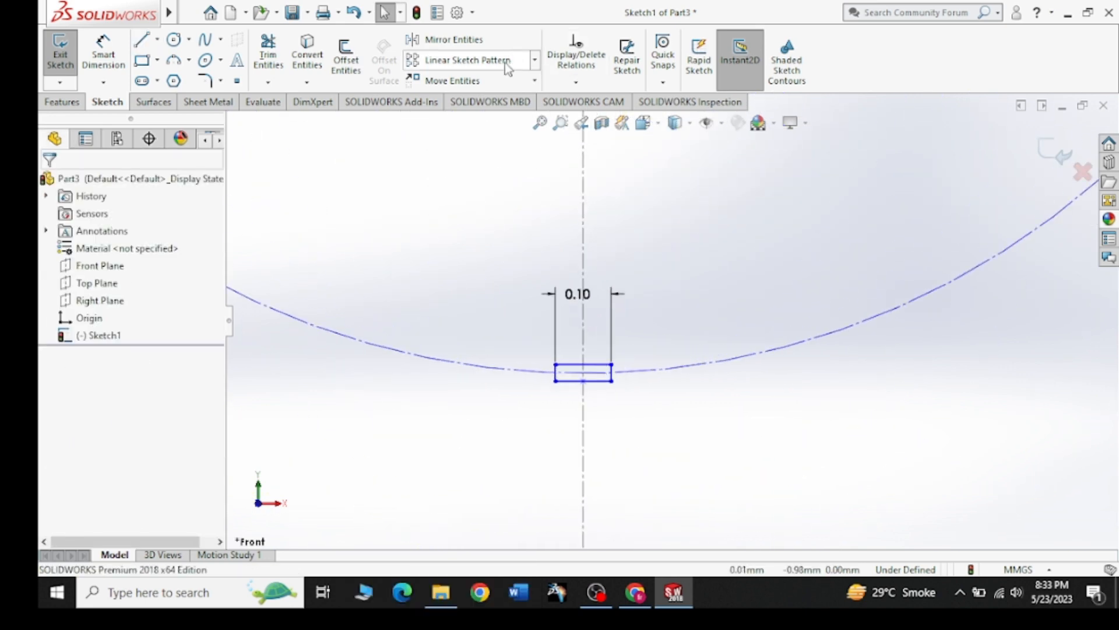
{"action": "left_click", "coordinate": [534, 81]}
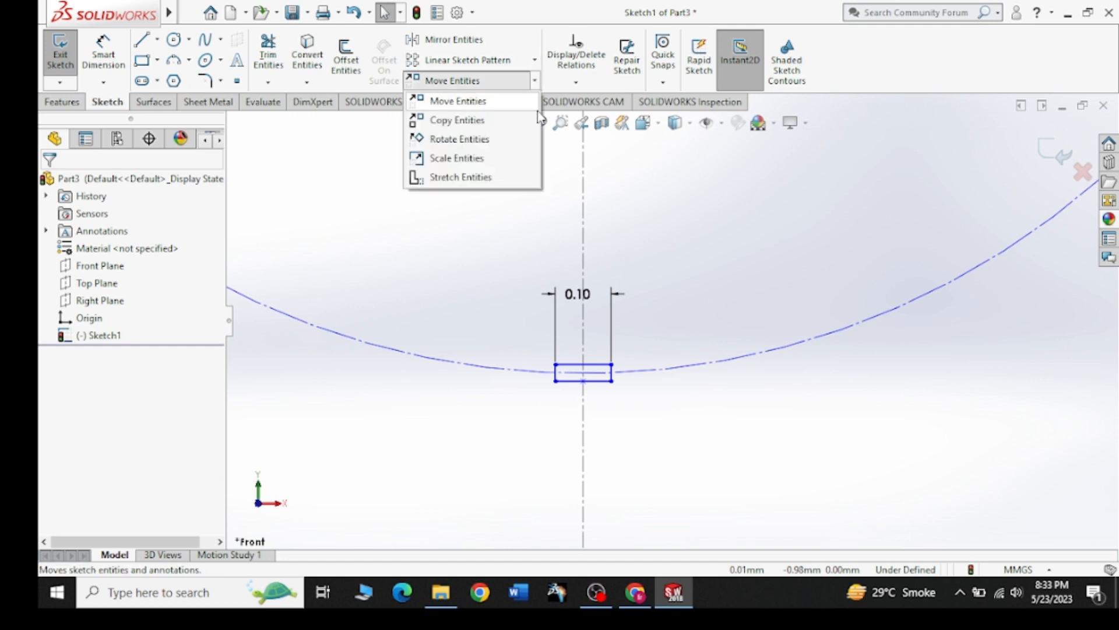
{"action": "left_click", "coordinate": [488, 117]}
{"action": "left_click_drag", "start_coordinate": [640, 347], "coordinate": [532, 407]}
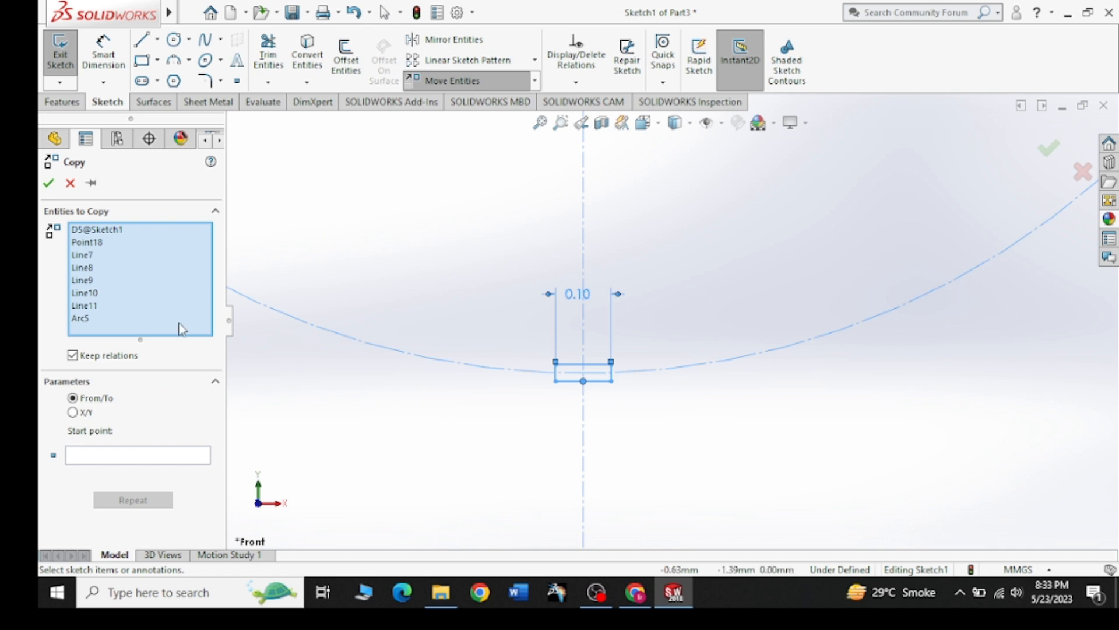
{"action": "right_click", "coordinate": [116, 230]}
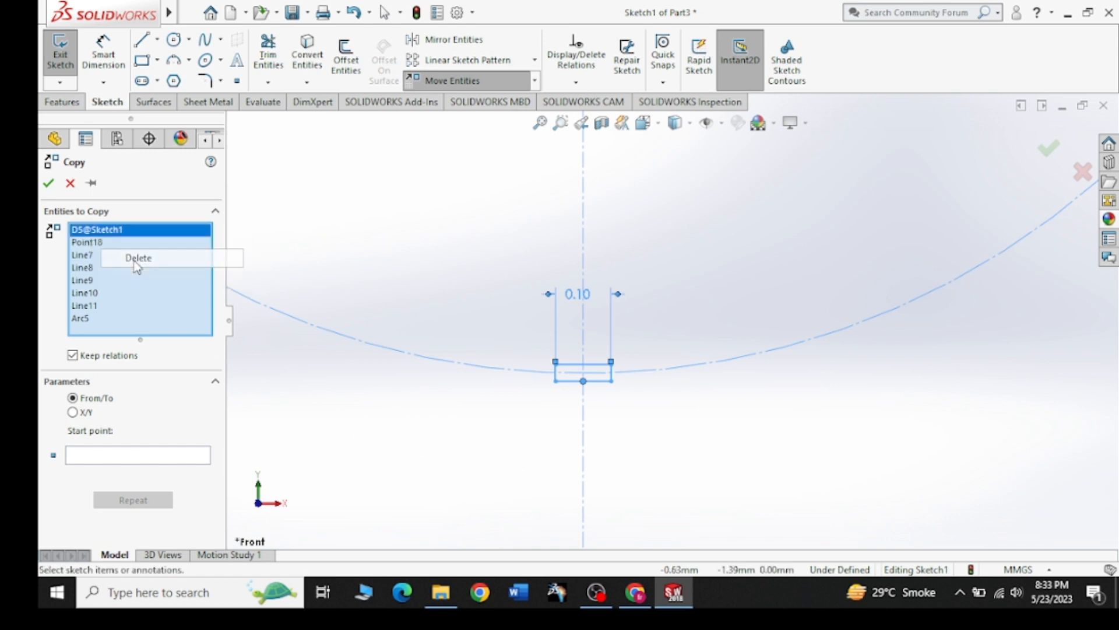
{"action": "left_click", "coordinate": [136, 262]}
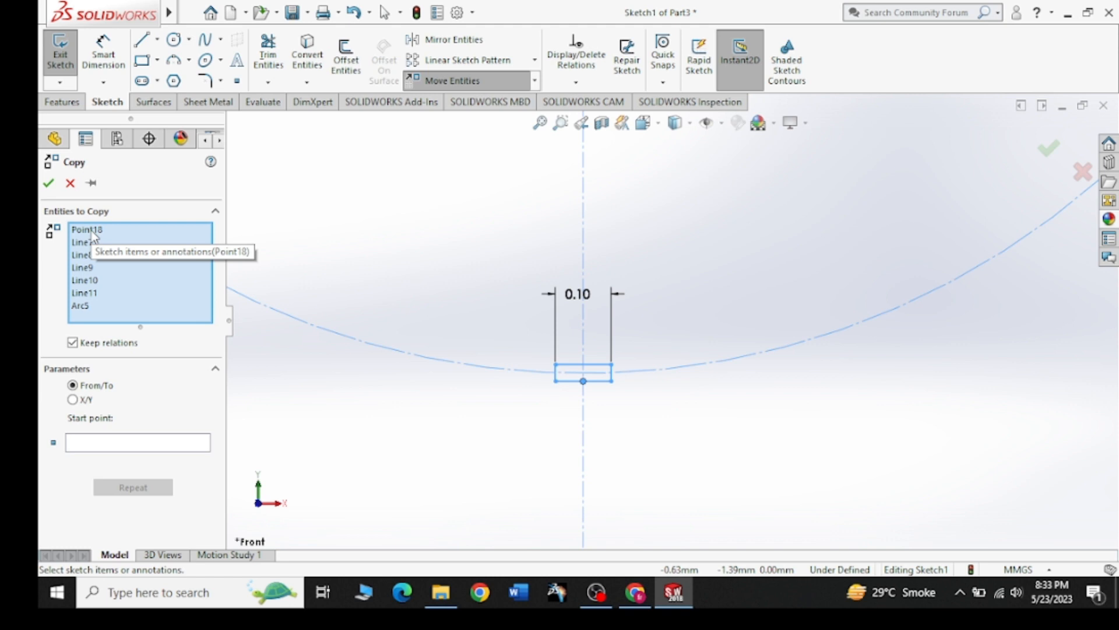
{"action": "right_click", "coordinate": [87, 307]}
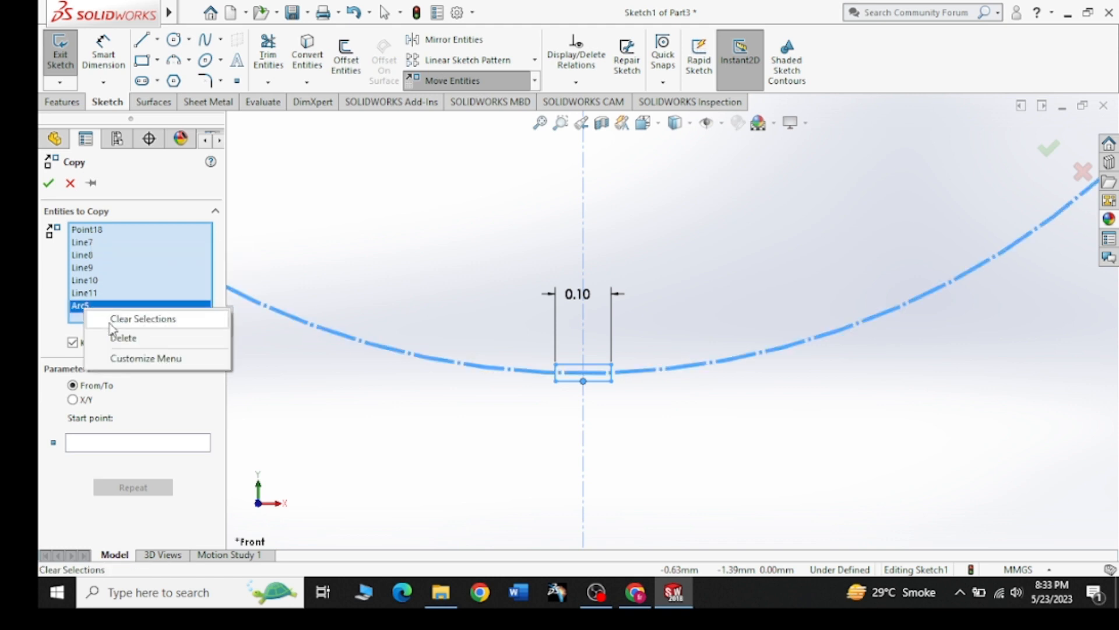
{"action": "left_click", "coordinate": [120, 338]}
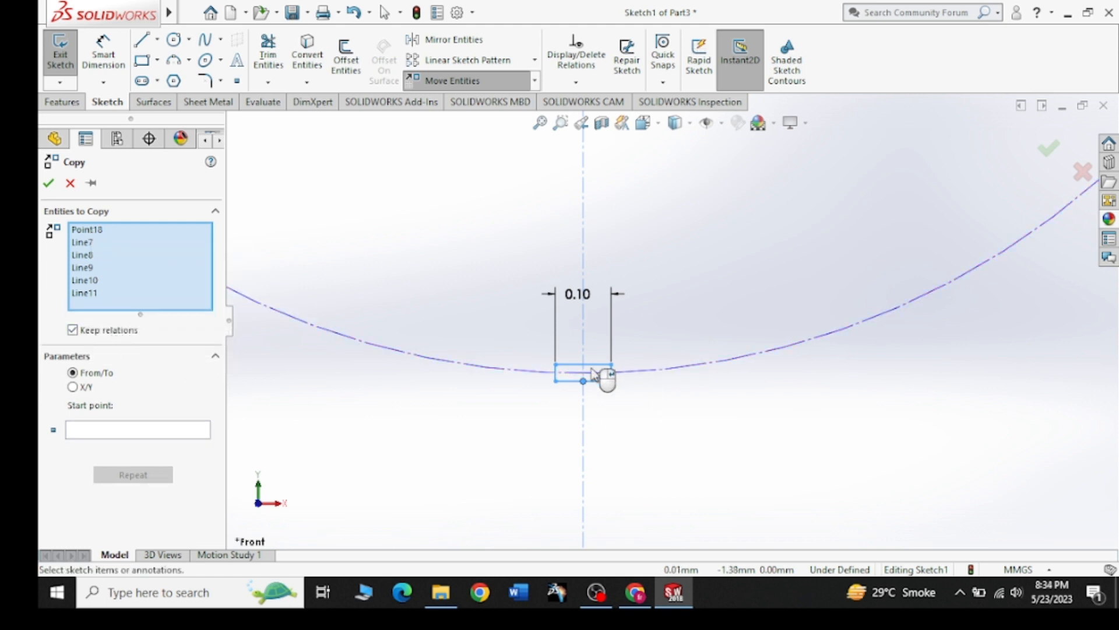
Copy the rectangle from its lower edge's midpoint up along the vertical centerline, placing it across the bottom of the 1.6 mm circle
{"action": "left_click", "coordinate": [144, 434]}
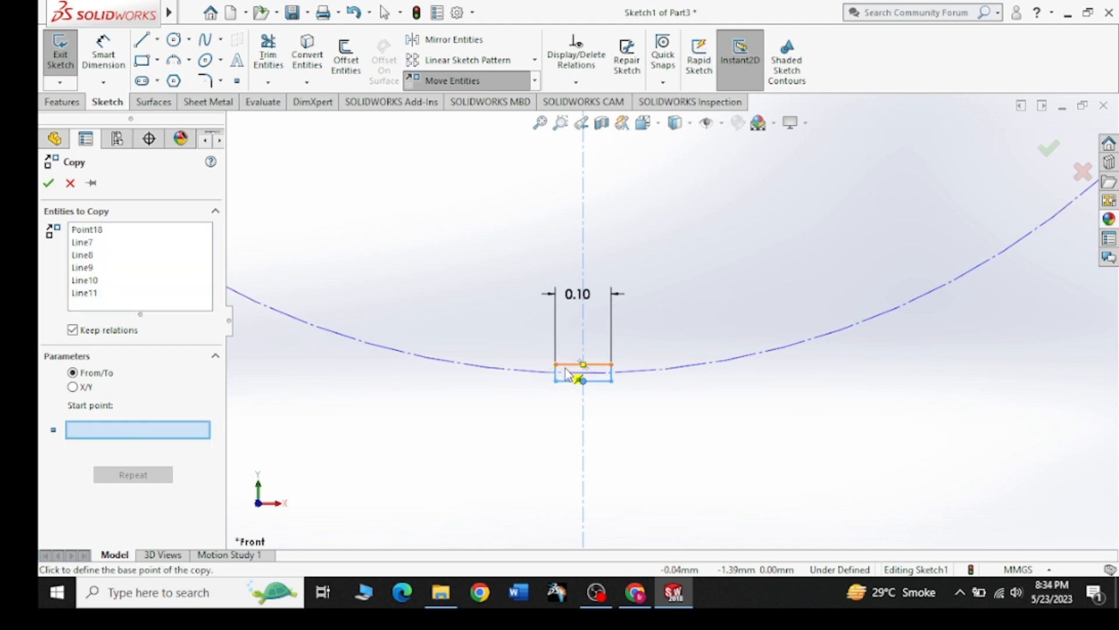
{"action": "left_click", "coordinate": [584, 381]}
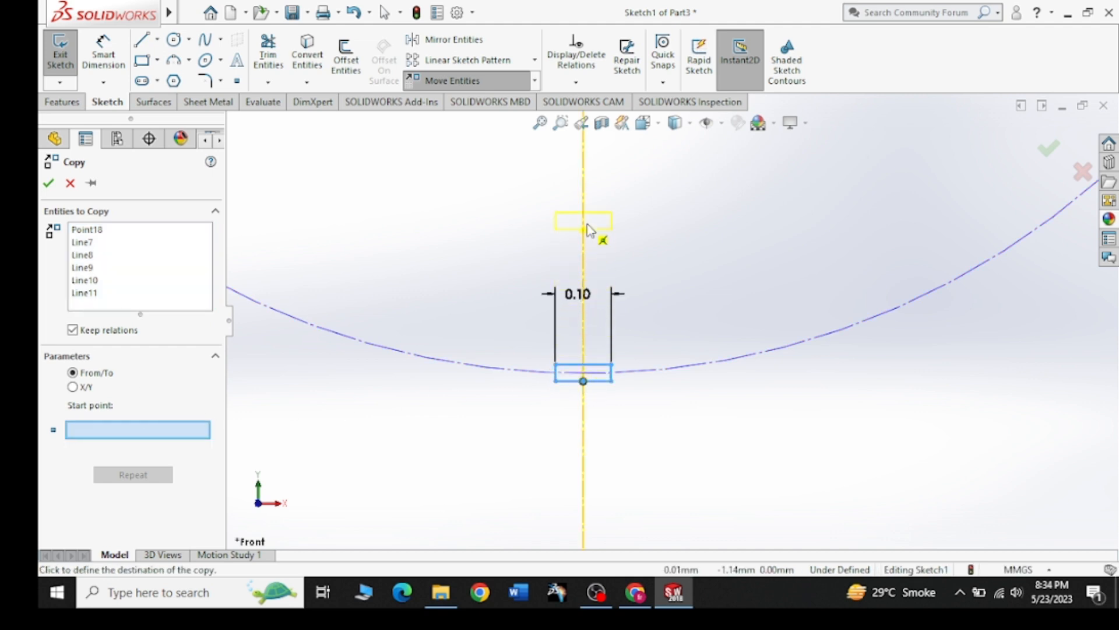
{"action": "scroll", "coordinate": [612, 239], "scroll_direction": "up", "scroll_amount": 3}
{"action": "scroll", "coordinate": [622, 164], "scroll_direction": "down", "scroll_amount": 1}
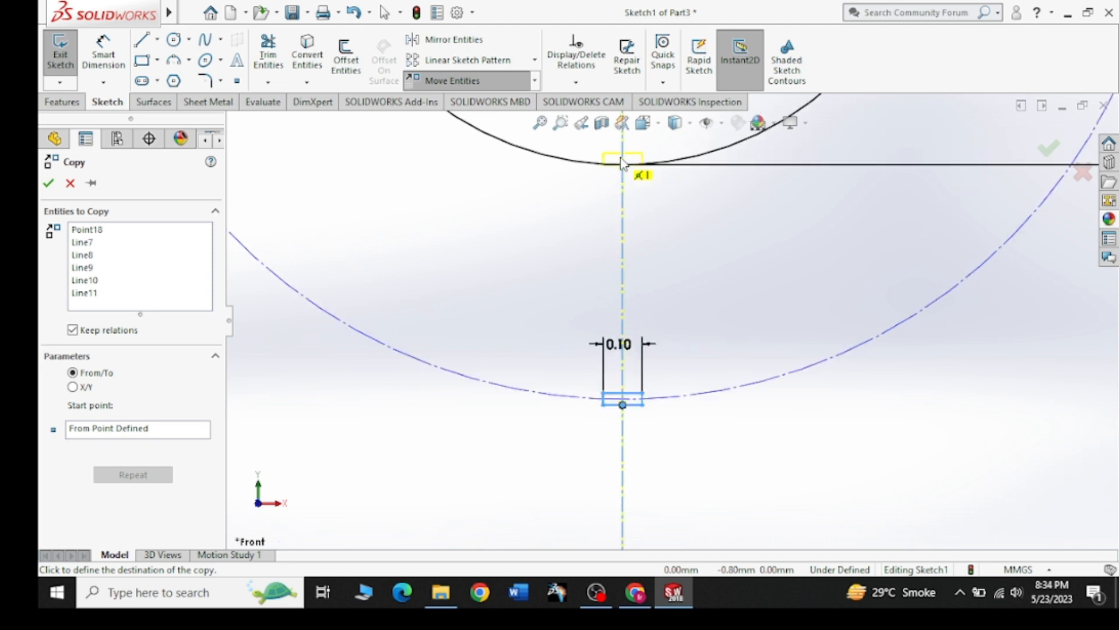
{"action": "scroll", "coordinate": [624, 169], "scroll_direction": "down", "scroll_amount": 3}
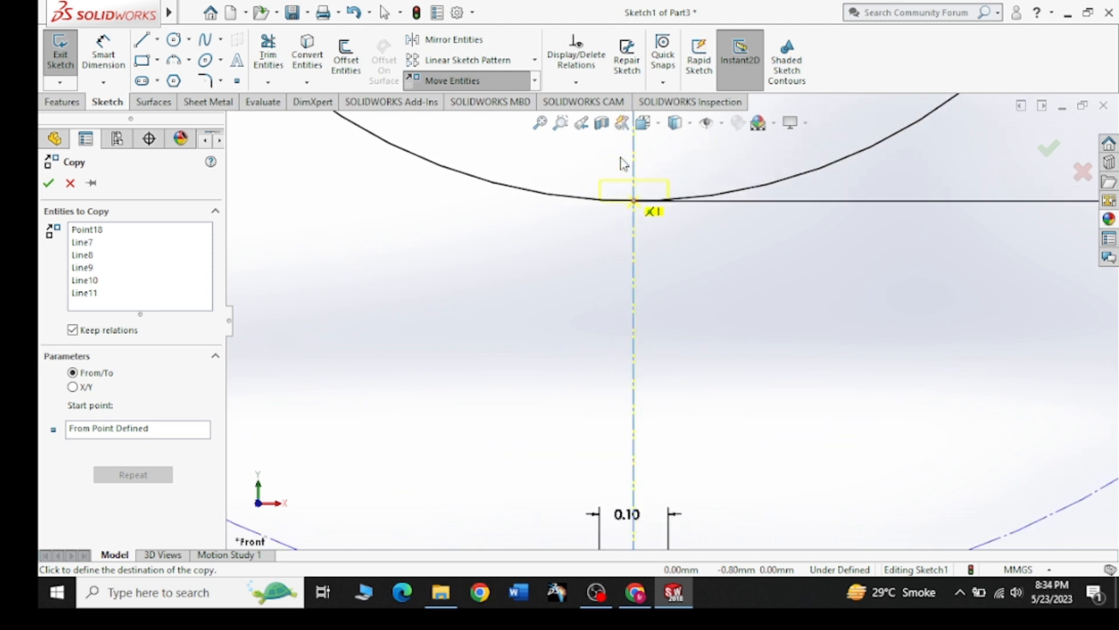
{"action": "left_click", "coordinate": [639, 235]}
{"action": "scroll", "coordinate": [607, 397], "scroll_direction": "up", "scroll_amount": 3}
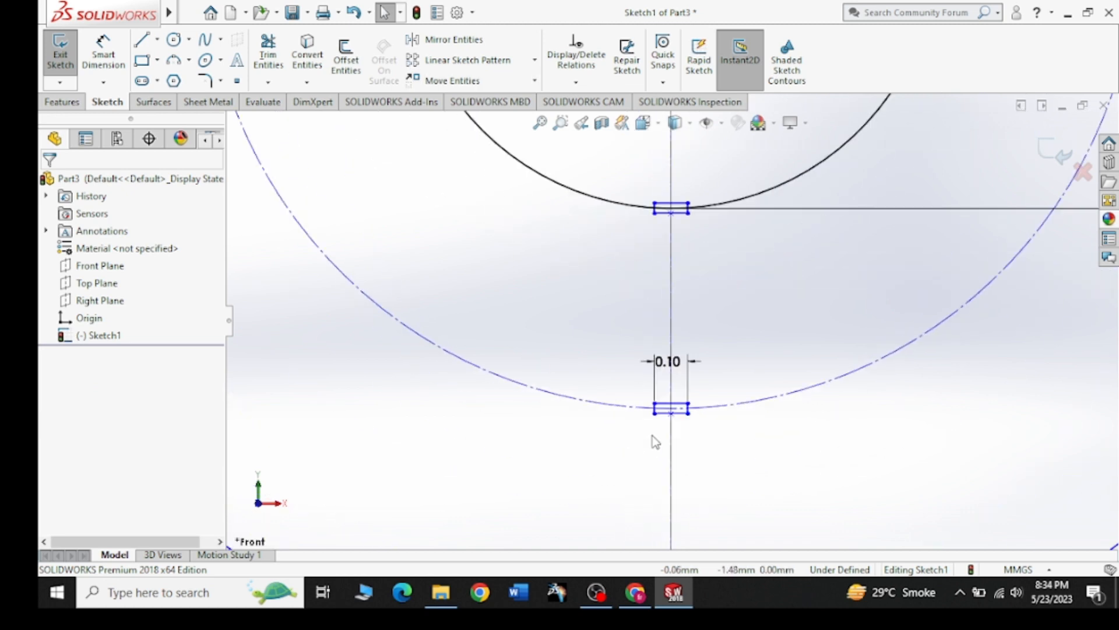
Try to delete the original rectangle's top and side edges together with the construction circle, and undo the deletion
{"action": "scroll", "coordinate": [662, 438], "scroll_direction": "down", "scroll_amount": 3}
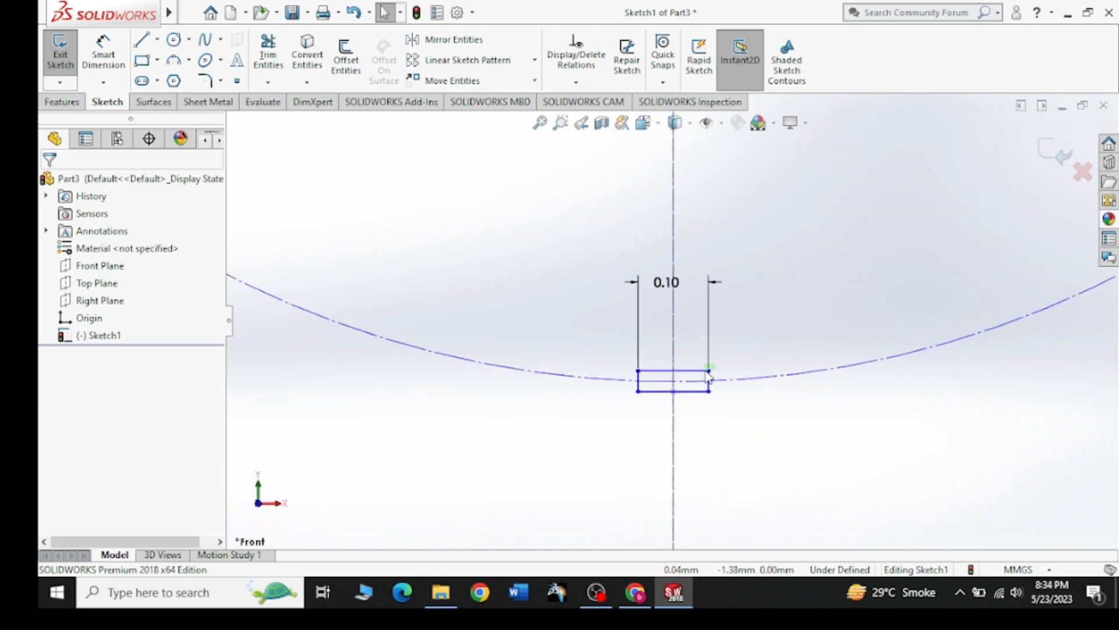
{"action": "left_click", "coordinate": [699, 380]}
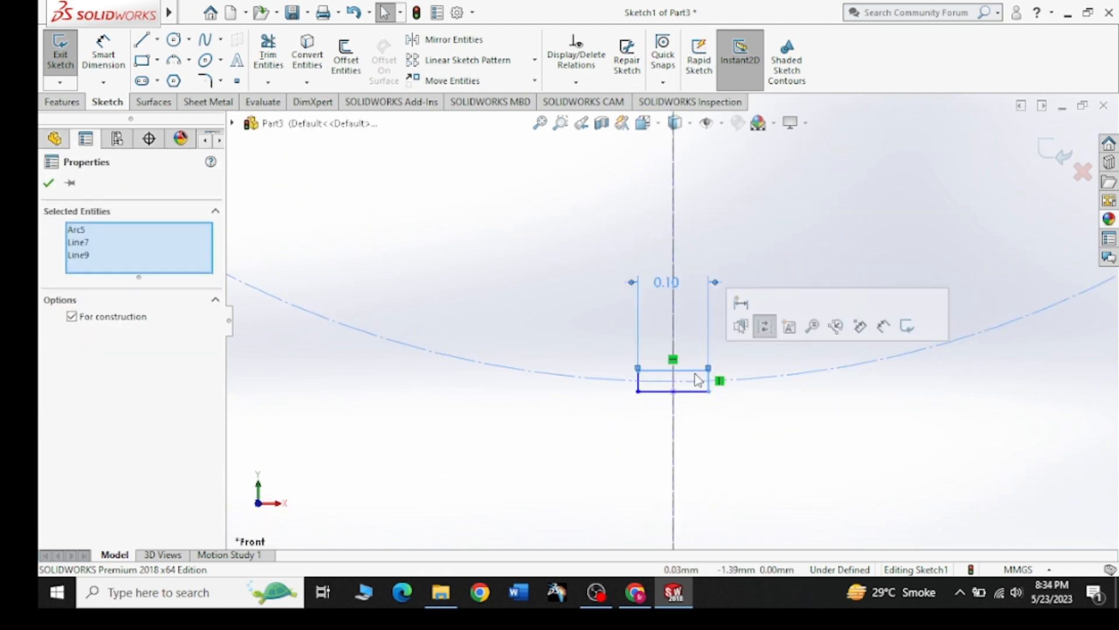
{"action": "key", "text": "Delete"}
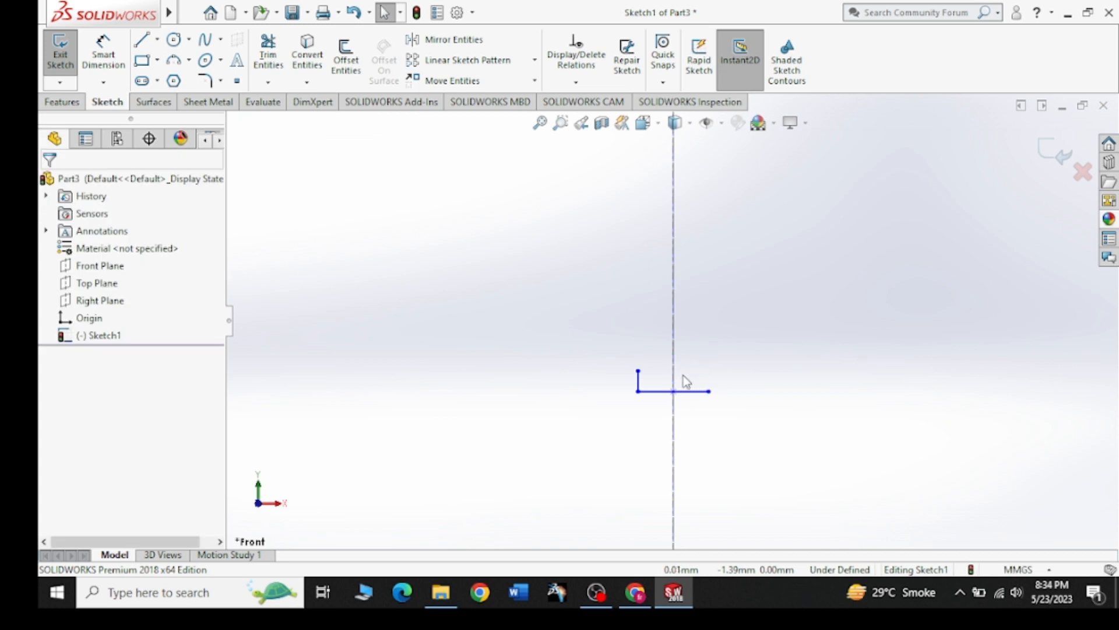
{"action": "key", "text": "ctrl+z"}
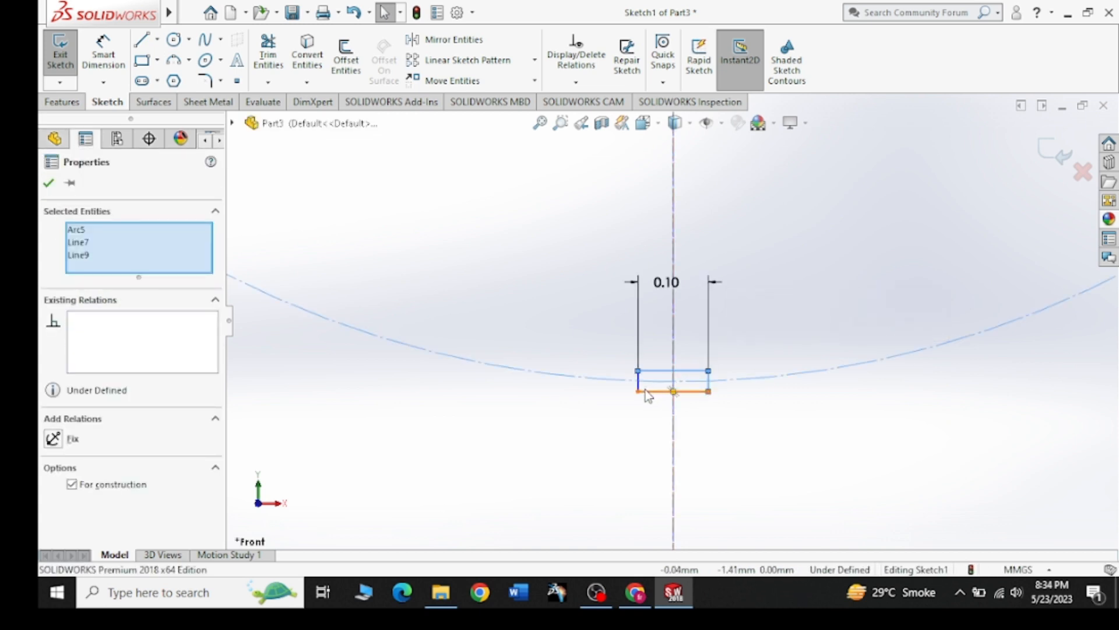
Toggle the construction state of the selected circle and rectangle edges, and select the original rectangle's edges without the circle
{"action": "left_click", "coordinate": [762, 325]}
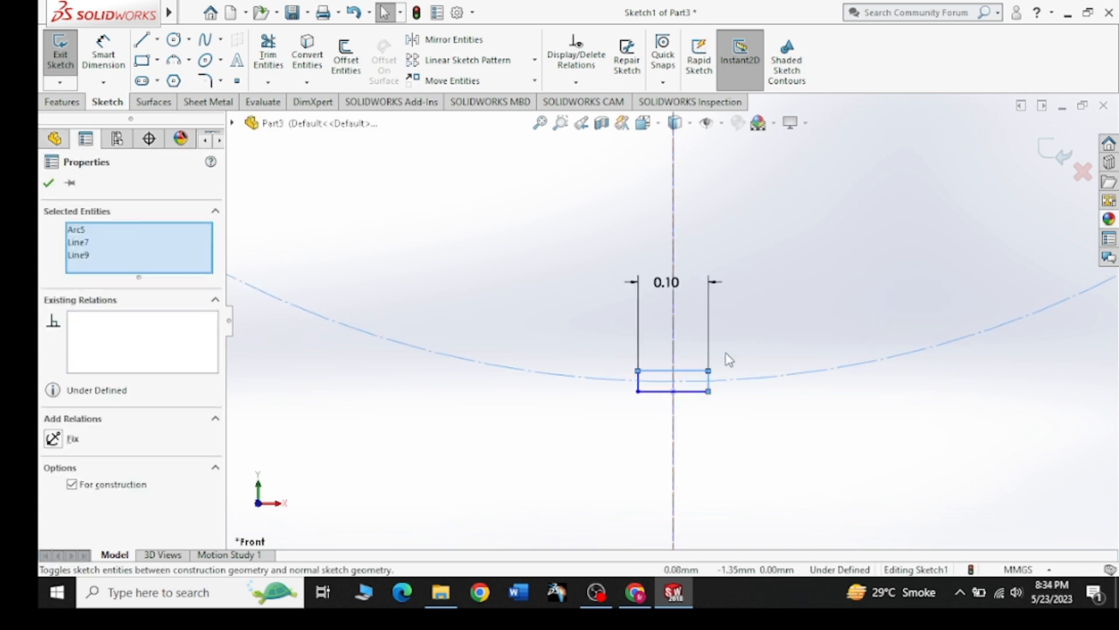
{"action": "left_click", "coordinate": [694, 370]}
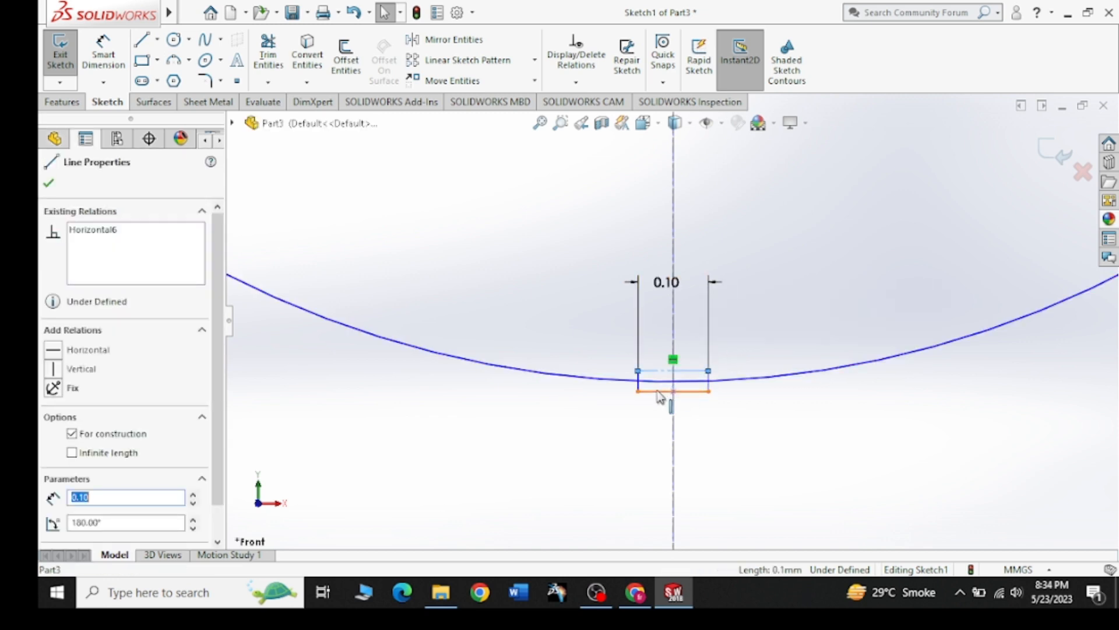
{"action": "left_click", "coordinate": [657, 391], "text": "ctrl"}
{"action": "left_click", "coordinate": [638, 382], "text": "ctrl"}
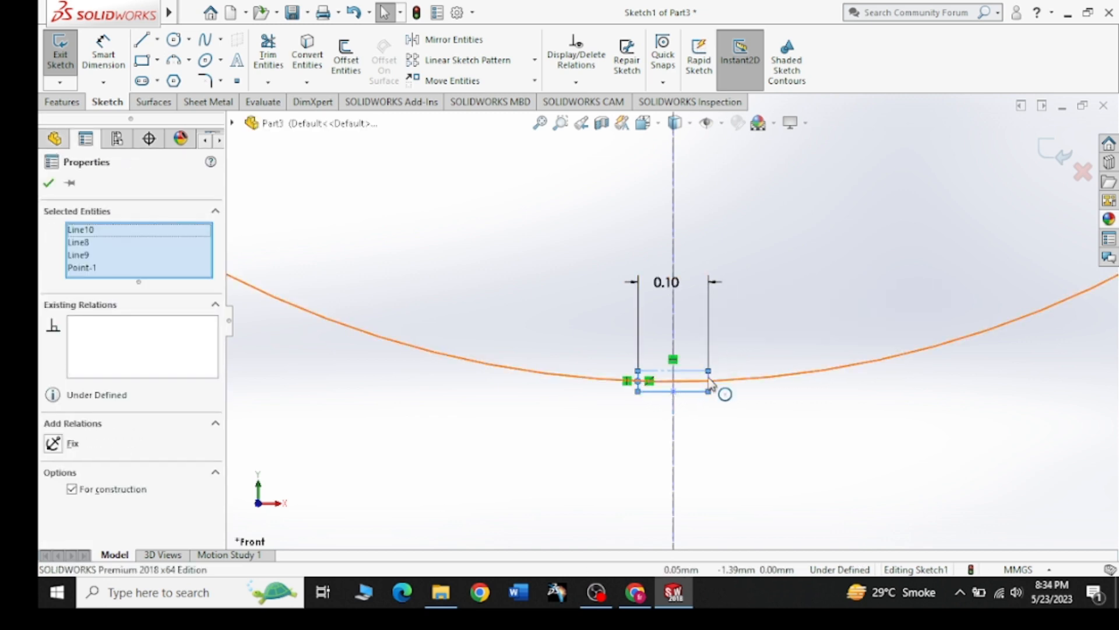
{"action": "left_click", "coordinate": [711, 380], "text": "ctrl"}
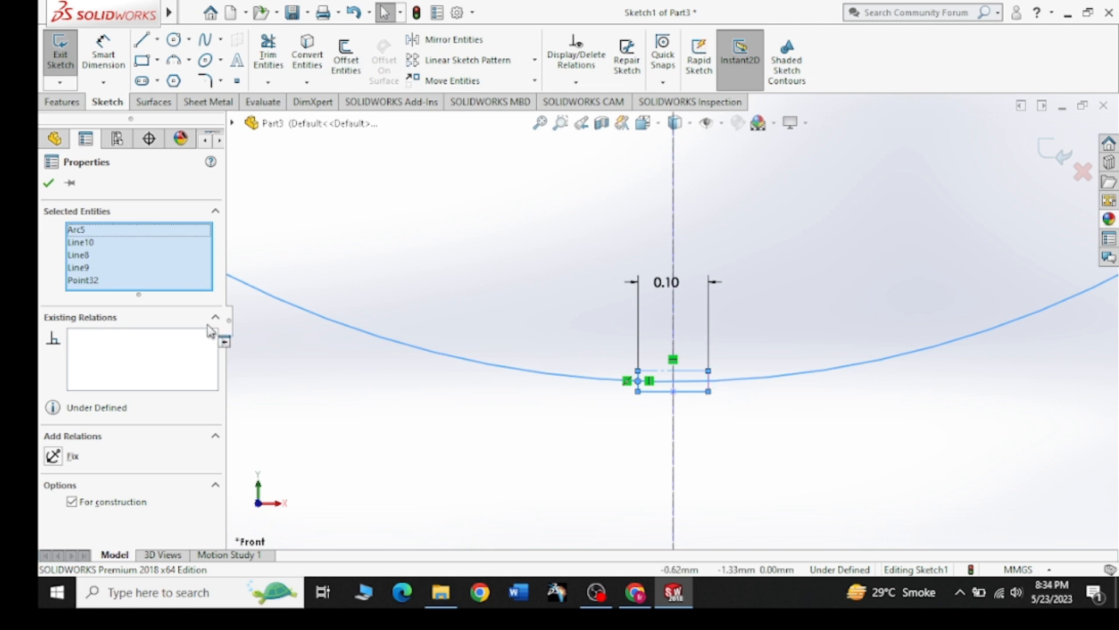
{"action": "right_click", "coordinate": [84, 231]}
{"action": "left_click", "coordinate": [107, 254]}
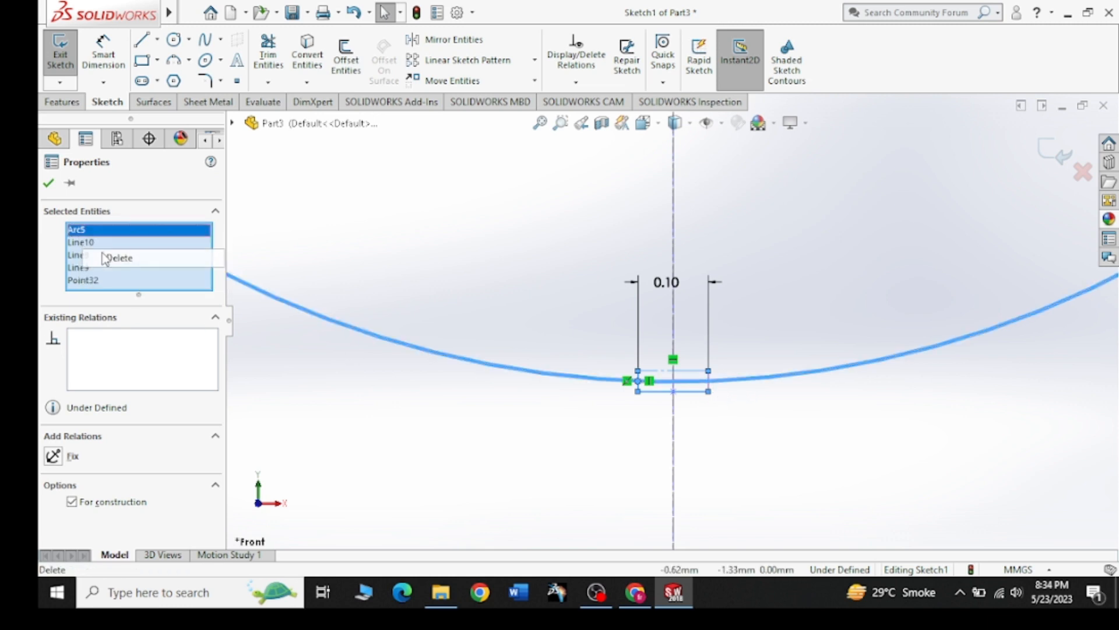
{"action": "scroll", "coordinate": [754, 439], "scroll_direction": "down", "scroll_amount": 2}
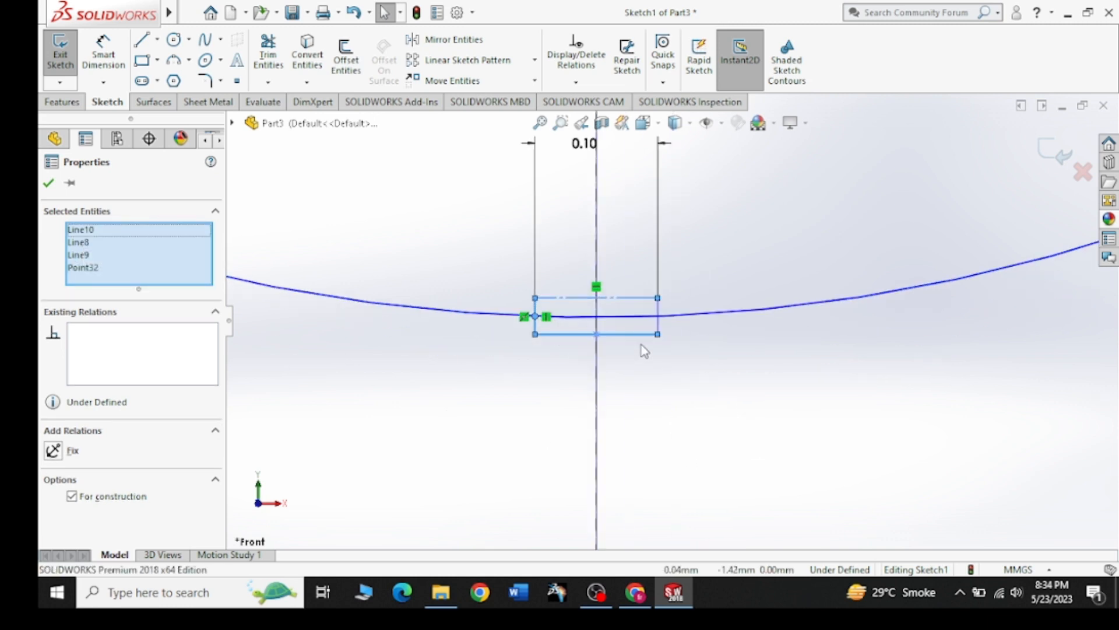
Delete all four edges of the original rectangle on the middle circle, along with its associated dimension
{"action": "left_click", "coordinate": [659, 315]}
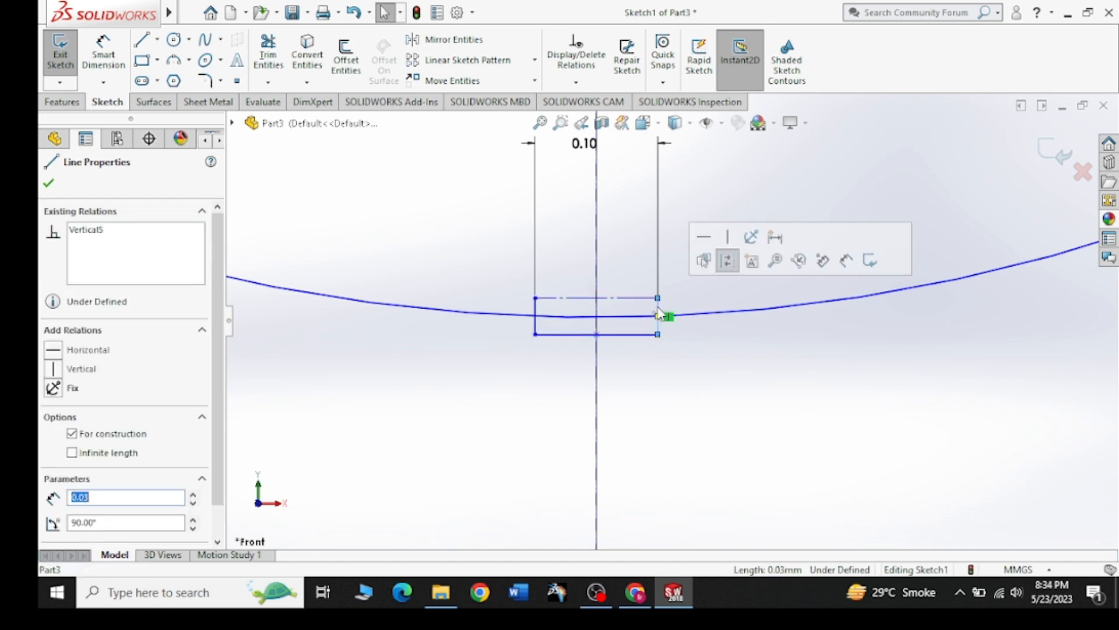
{"action": "left_click", "coordinate": [634, 335], "text": "ctrl"}
{"action": "left_click", "coordinate": [590, 298], "text": "ctrl"}
{"action": "left_click", "coordinate": [535, 313], "text": "ctrl"}
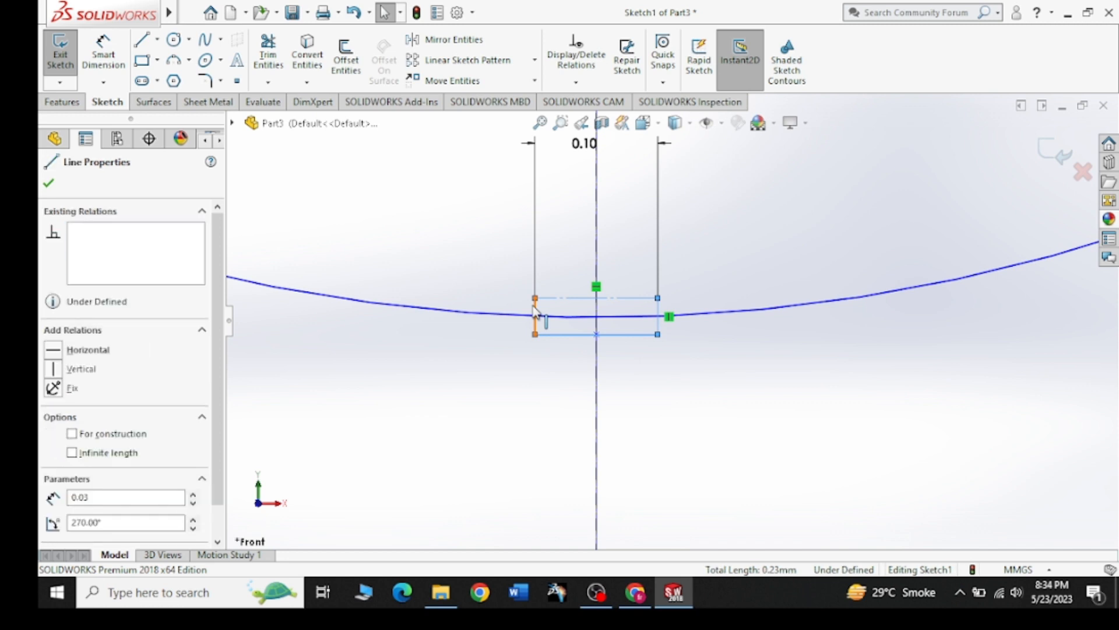
{"action": "key", "text": "Delete"}
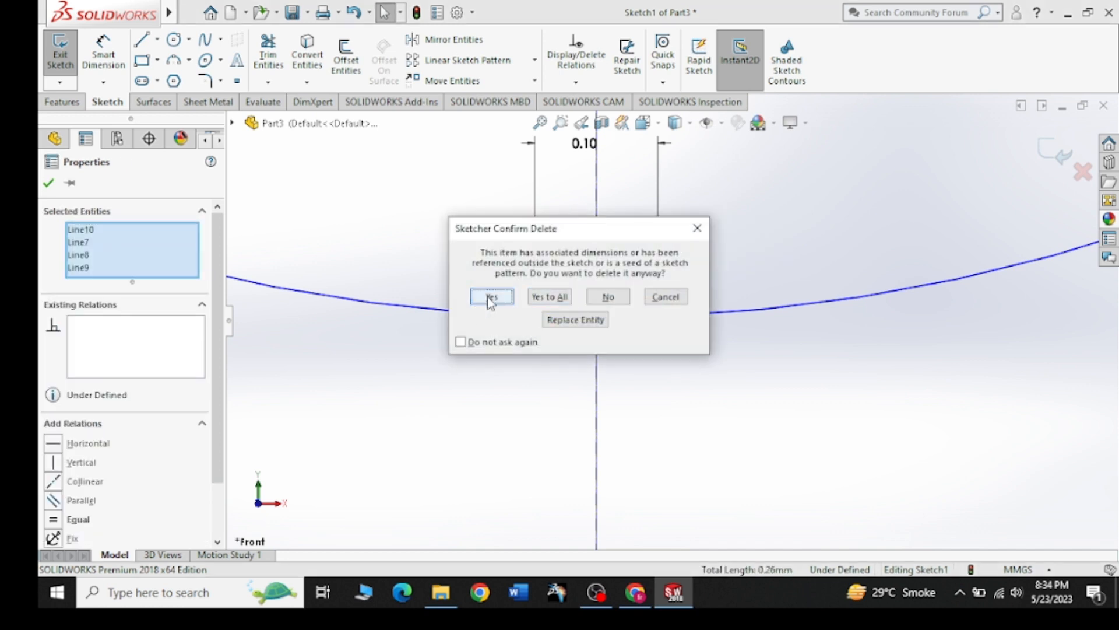
{"action": "left_click", "coordinate": [489, 297]}
{"action": "scroll", "coordinate": [599, 295], "scroll_direction": "up", "scroll_amount": 5}
{"action": "scroll", "coordinate": [632, 269], "scroll_direction": "up", "scroll_amount": 4}
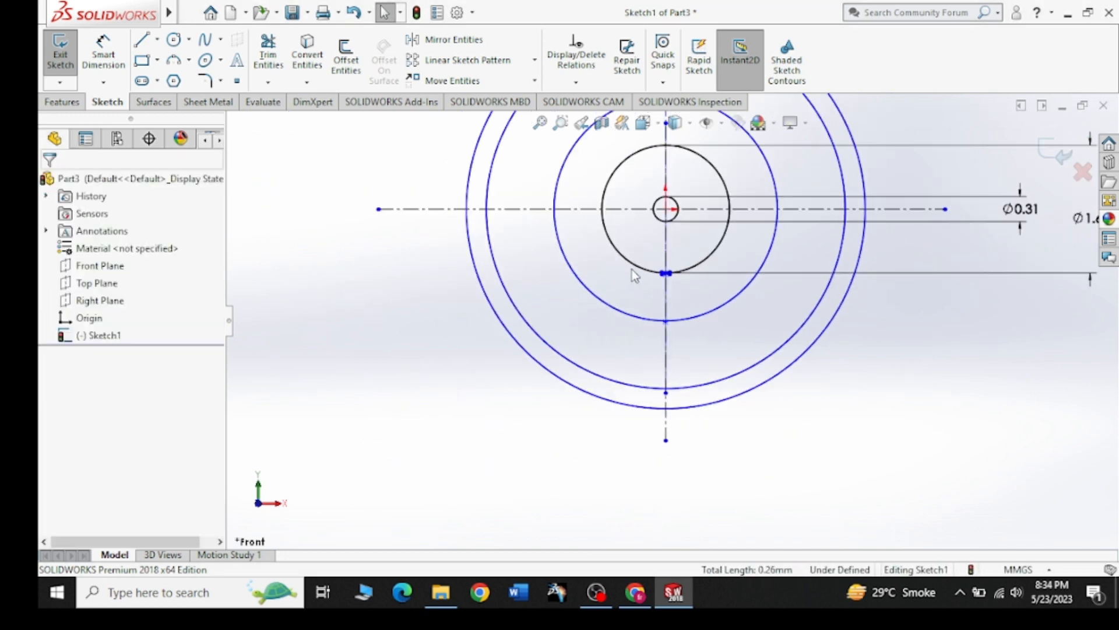
Check the reference drawing, start a circular sketch pattern about the origin, and select the small rectangle's four edges as its entities
{"action": "scroll", "coordinate": [673, 281], "scroll_direction": "down", "scroll_amount": 5}
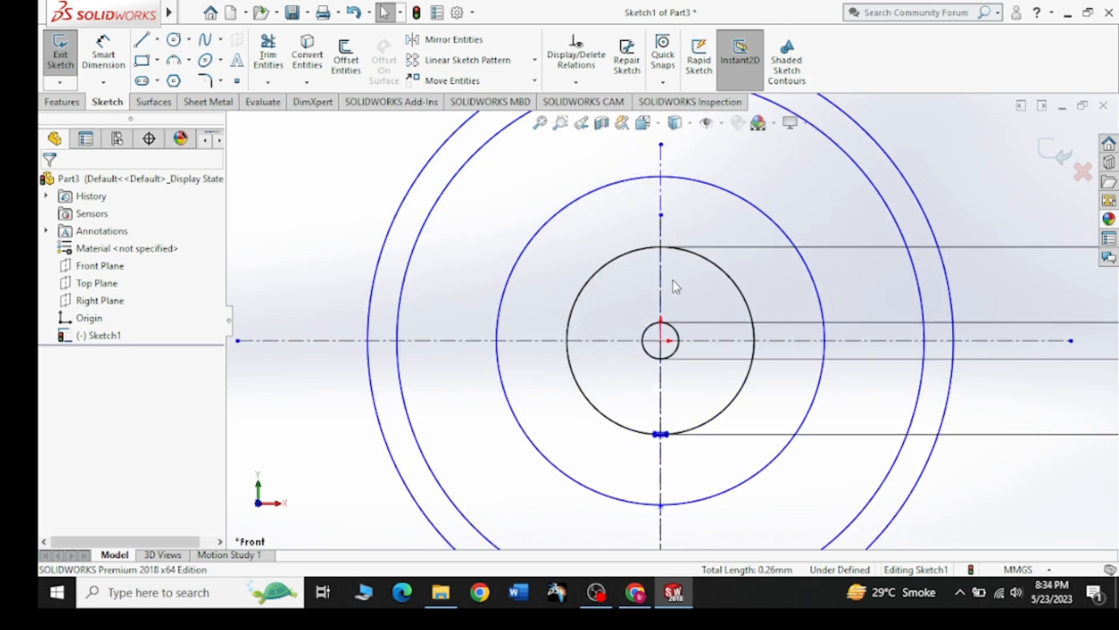
{"action": "left_click", "coordinate": [634, 594]}
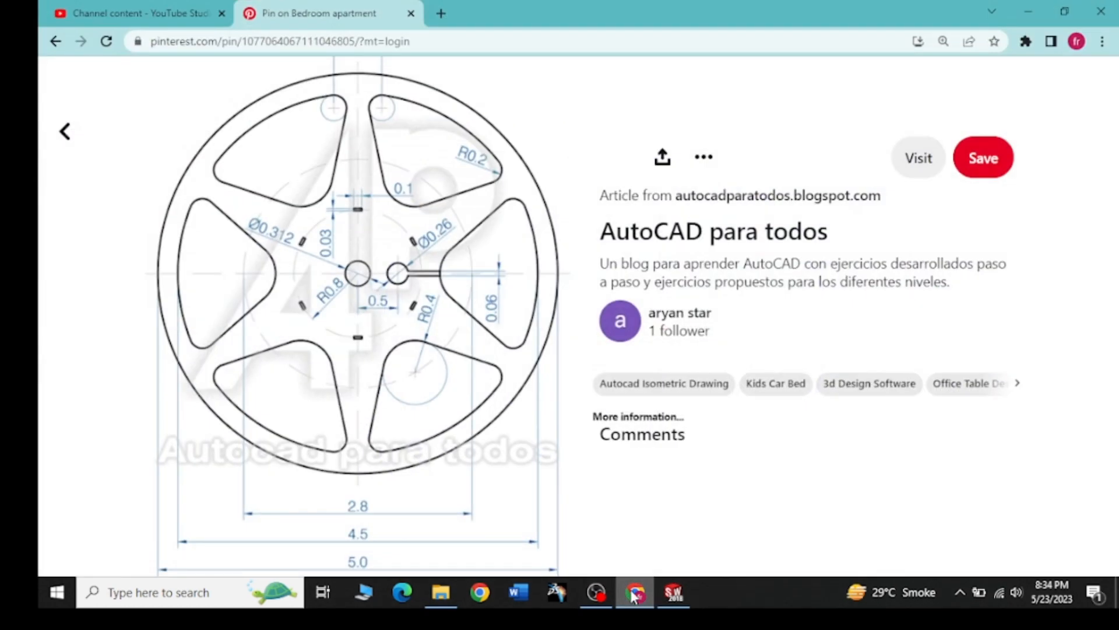
{"action": "left_click", "coordinate": [634, 594]}
{"action": "scroll", "coordinate": [695, 415], "scroll_direction": "down", "scroll_amount": 5}
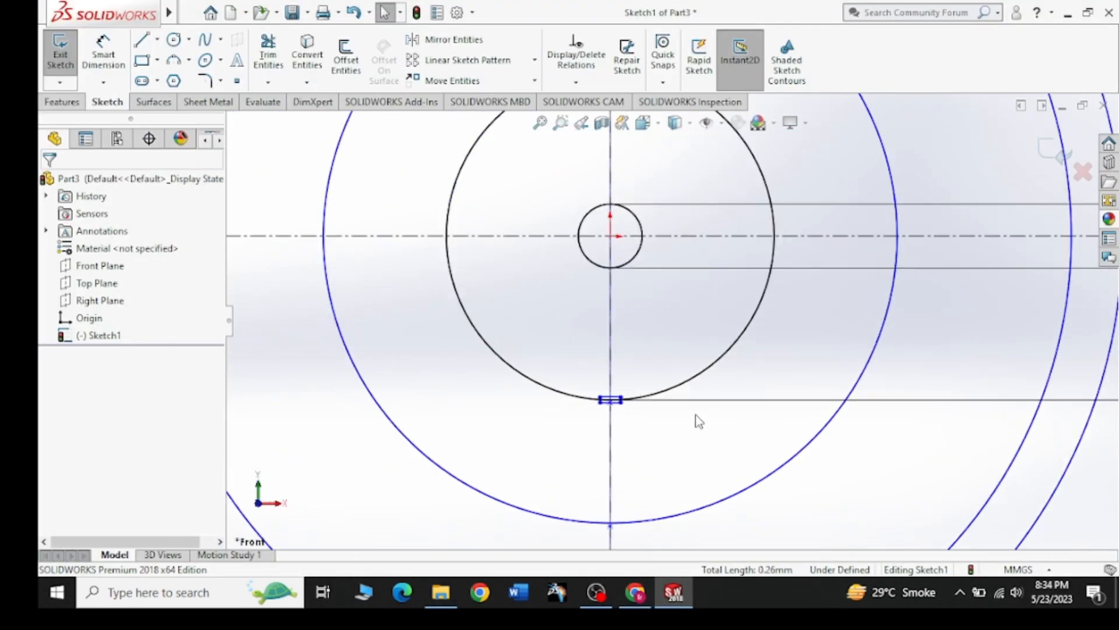
{"action": "scroll", "coordinate": [609, 398], "scroll_direction": "down", "scroll_amount": 2}
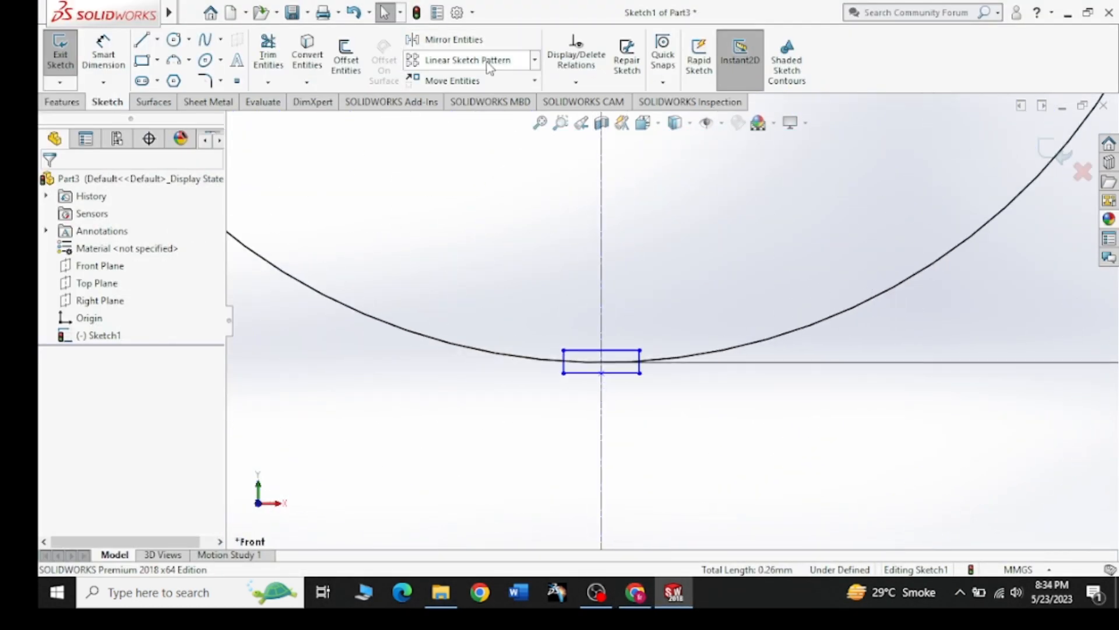
{"action": "left_click", "coordinate": [534, 60]}
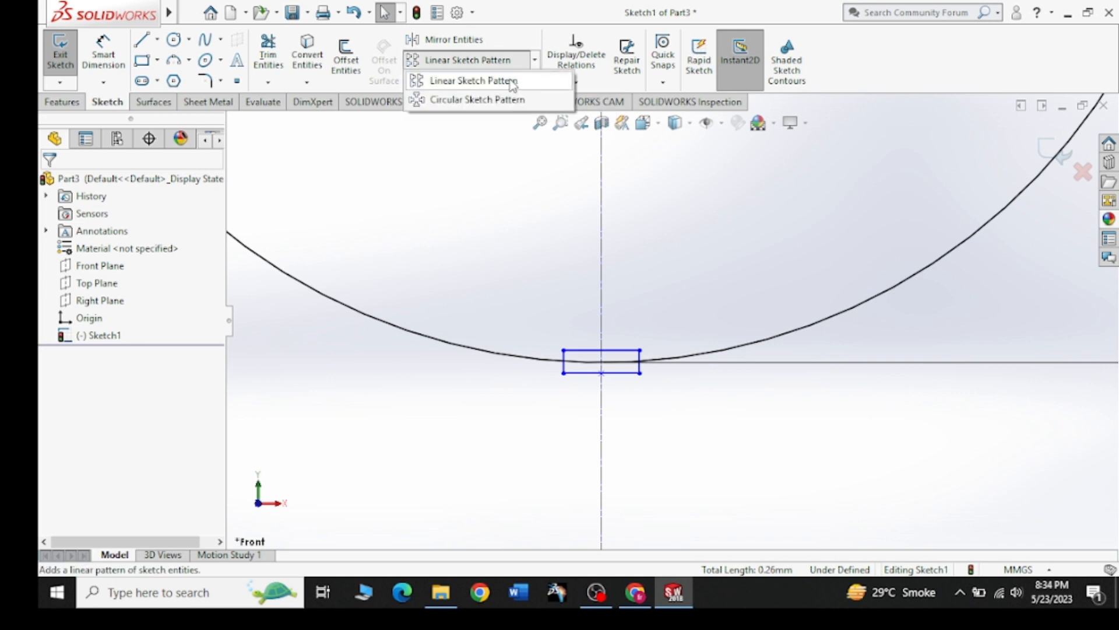
{"action": "left_click", "coordinate": [622, 351]}
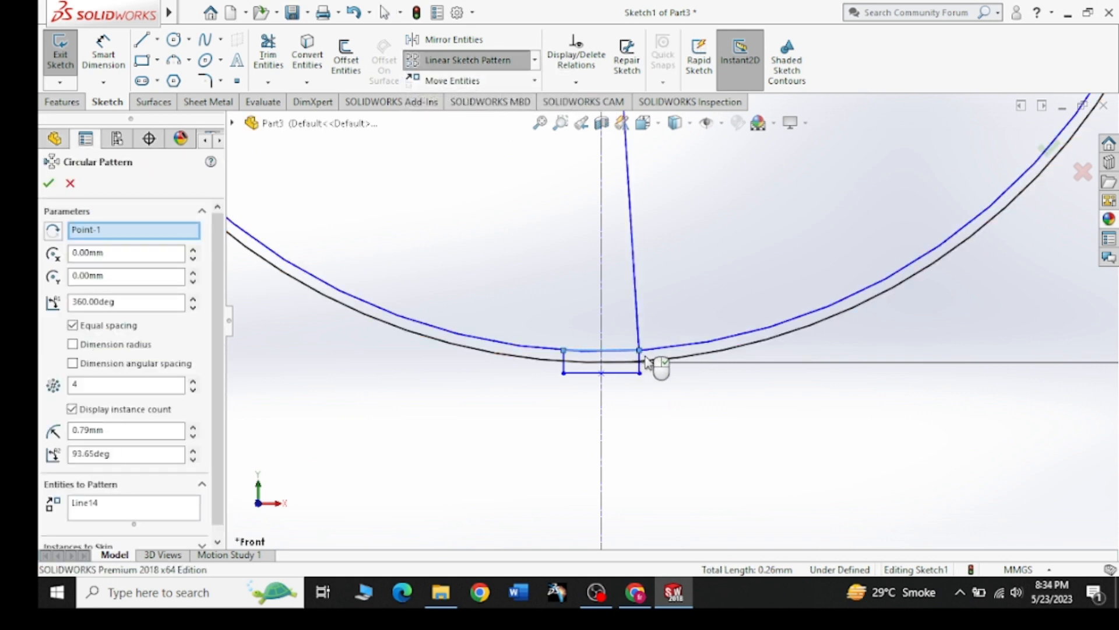
{"action": "left_click", "coordinate": [641, 367]}
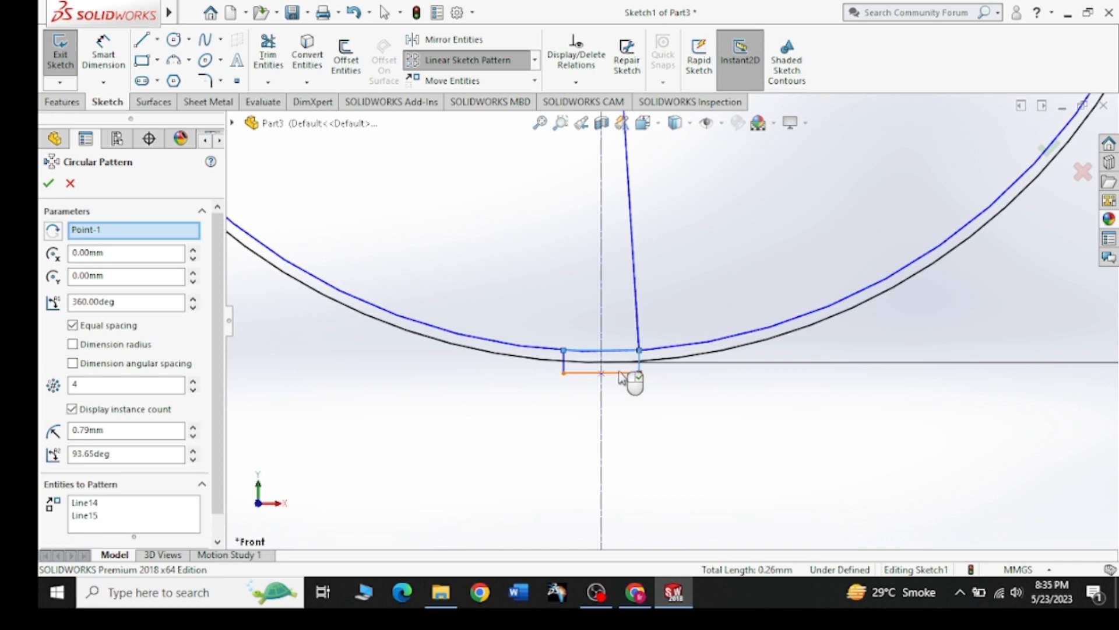
{"action": "left_click", "coordinate": [618, 373]}
{"action": "left_click", "coordinate": [564, 364]}
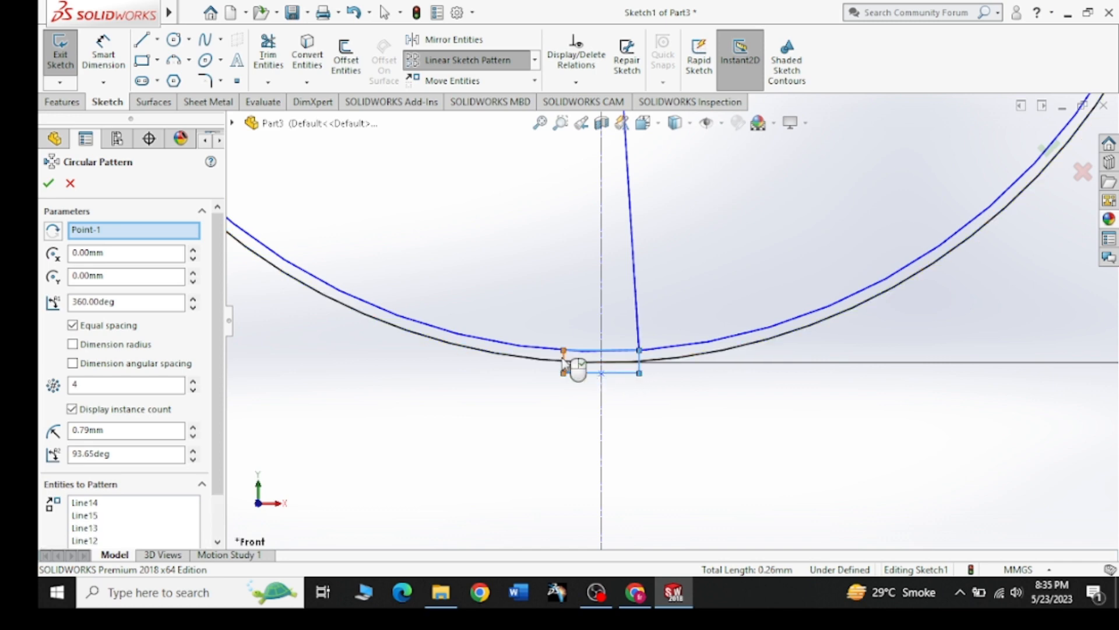
Set the circular pattern to 6 instances equally spaced over 360 degrees around the origin, and apply it
{"action": "scroll", "coordinate": [599, 350], "scroll_direction": "up", "scroll_amount": 8}
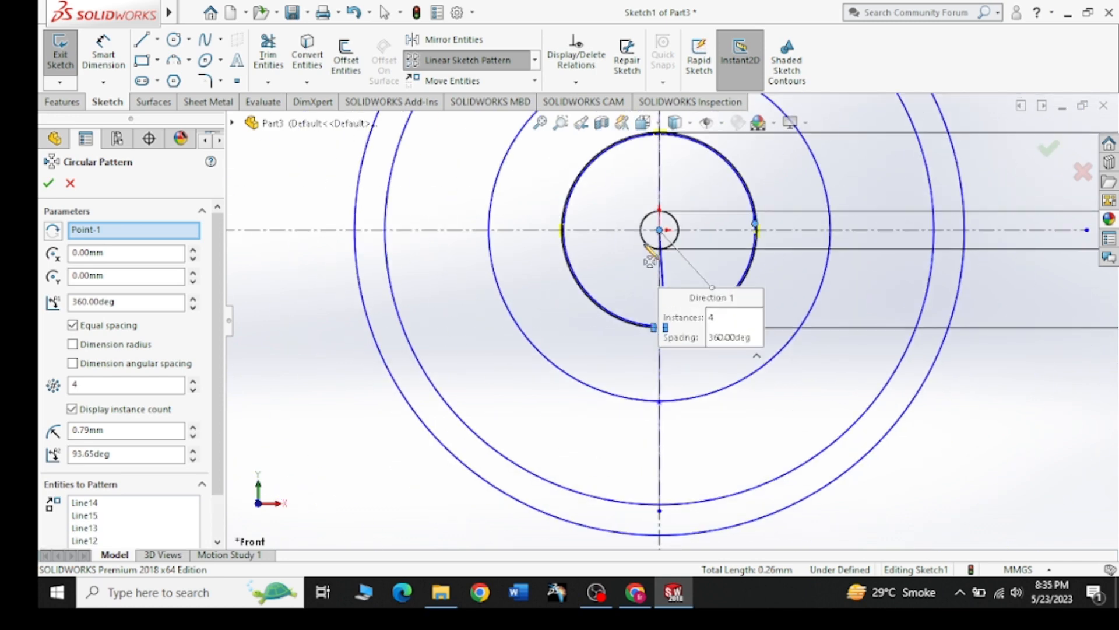
{"action": "scroll", "coordinate": [648, 251], "scroll_direction": "down", "scroll_amount": 3}
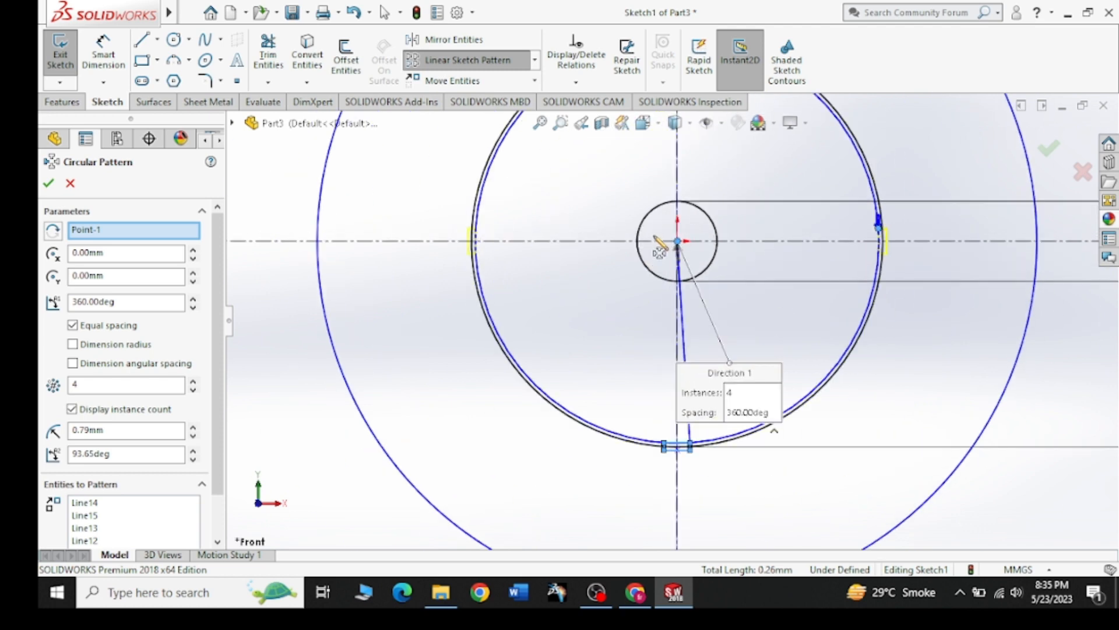
{"action": "scroll", "coordinate": [659, 248], "scroll_direction": "down", "scroll_amount": 2}
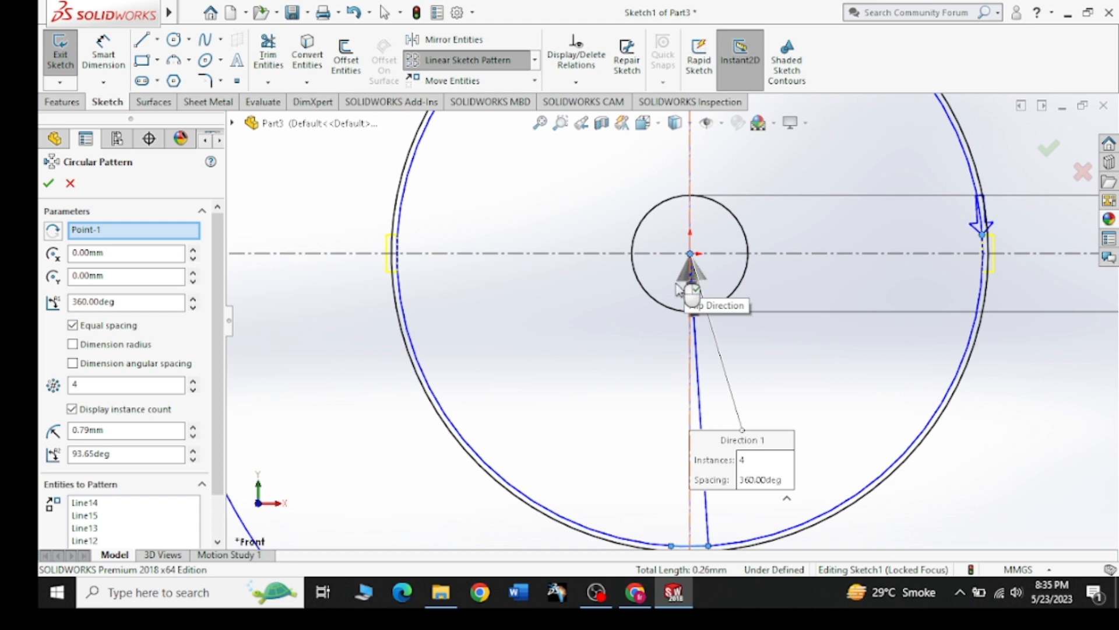
{"action": "left_click", "coordinate": [133, 386]}
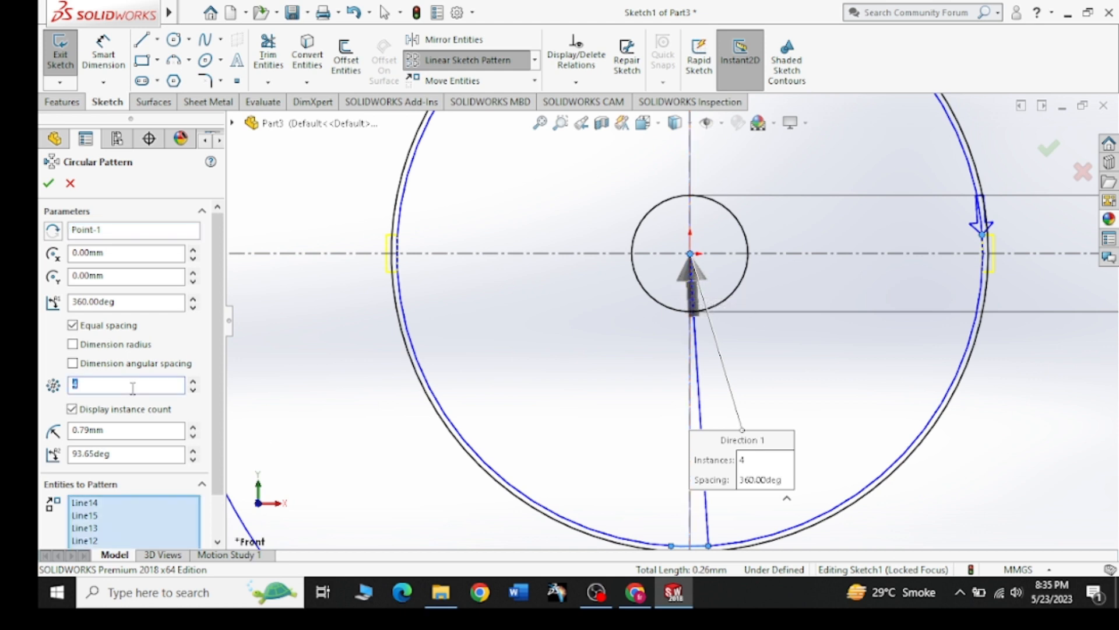
{"action": "type", "text": "6"}
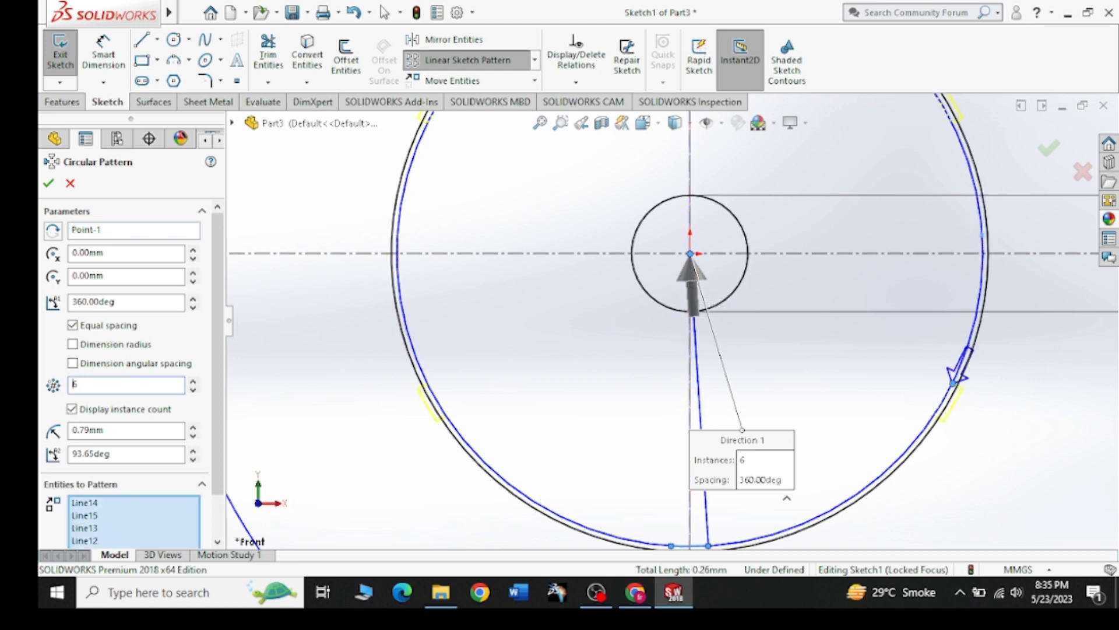
{"action": "scroll", "coordinate": [670, 389], "scroll_direction": "up", "scroll_amount": 2}
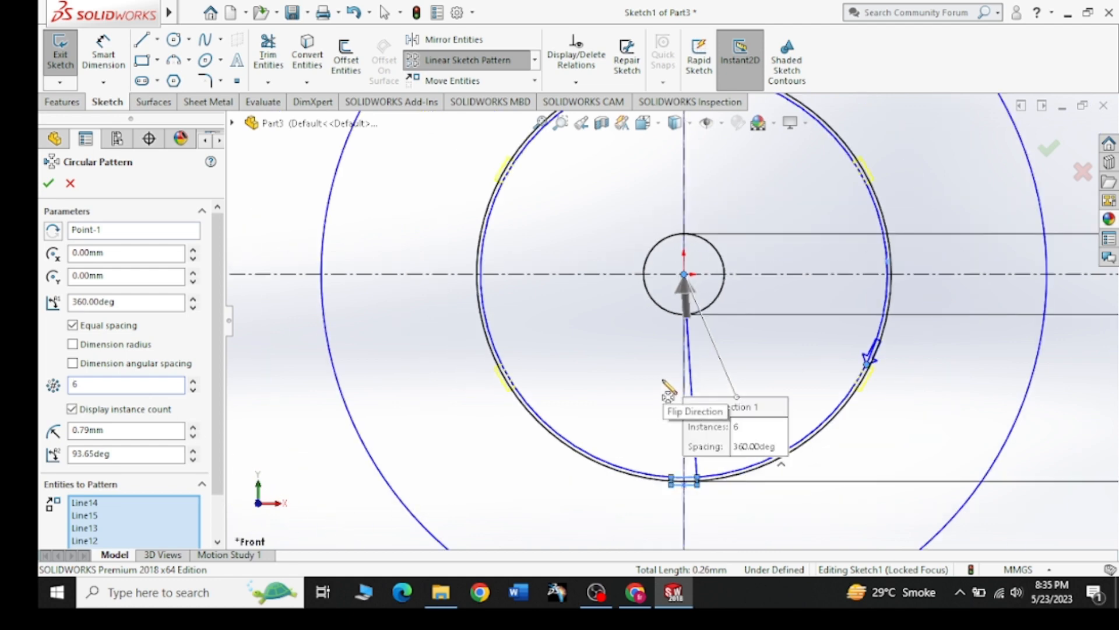
{"action": "left_click", "coordinate": [49, 183]}
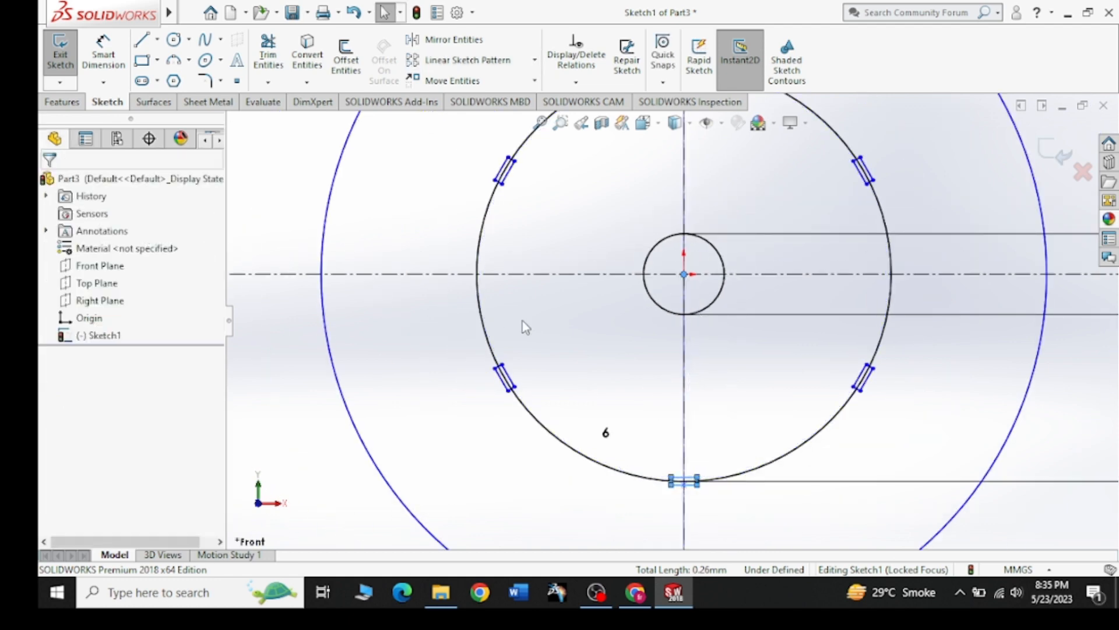
{"action": "scroll", "coordinate": [624, 419], "scroll_direction": "up", "scroll_amount": 2}
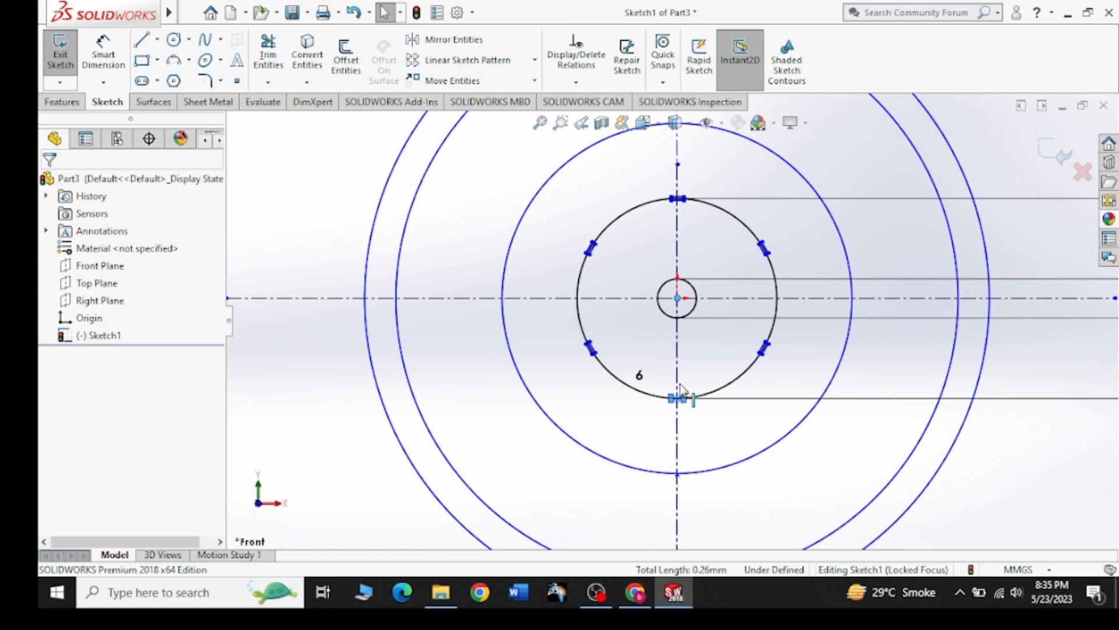
Consult the reference drawing in the browser, and sketch a horizontal line about 0.46 mm long from the origin toward positive X
{"action": "left_click", "coordinate": [635, 592]}
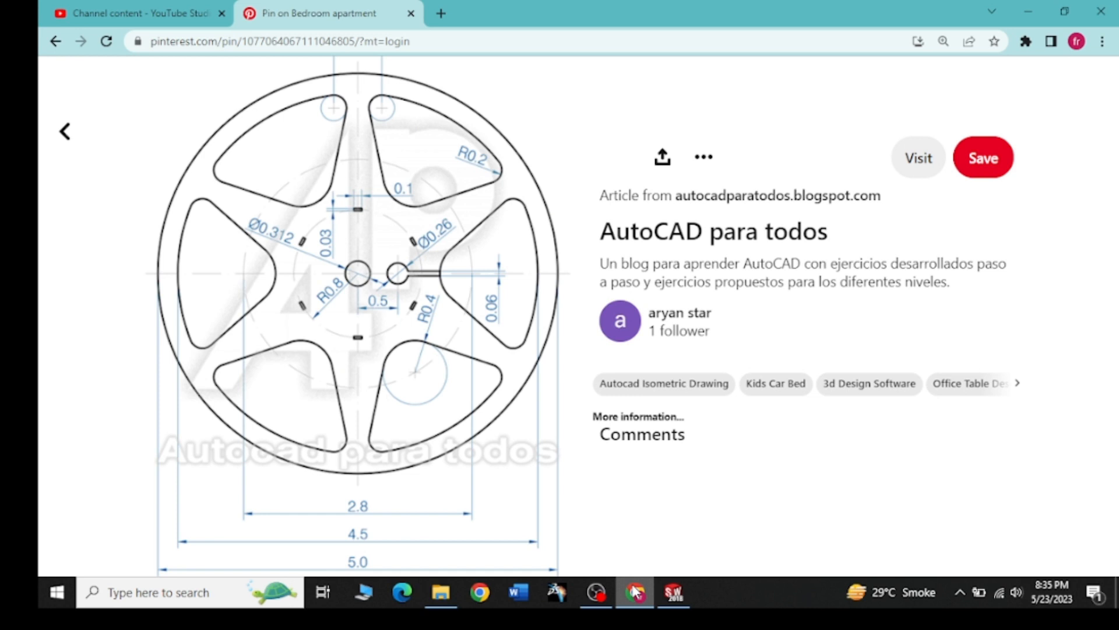
{"action": "left_click", "coordinate": [635, 592]}
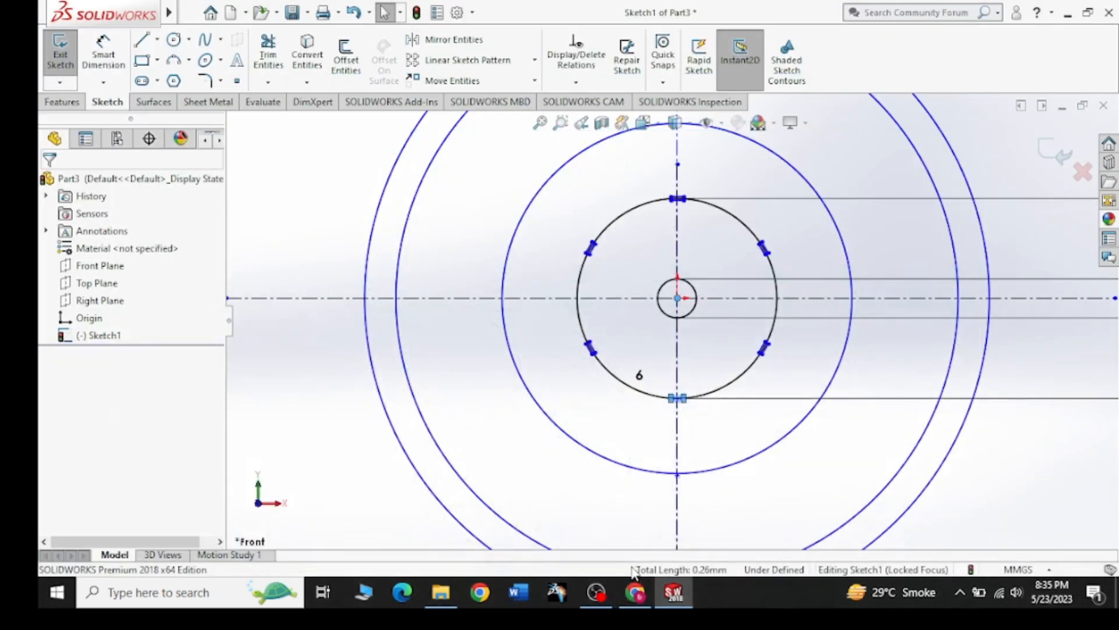
{"action": "left_click", "coordinate": [141, 39]}
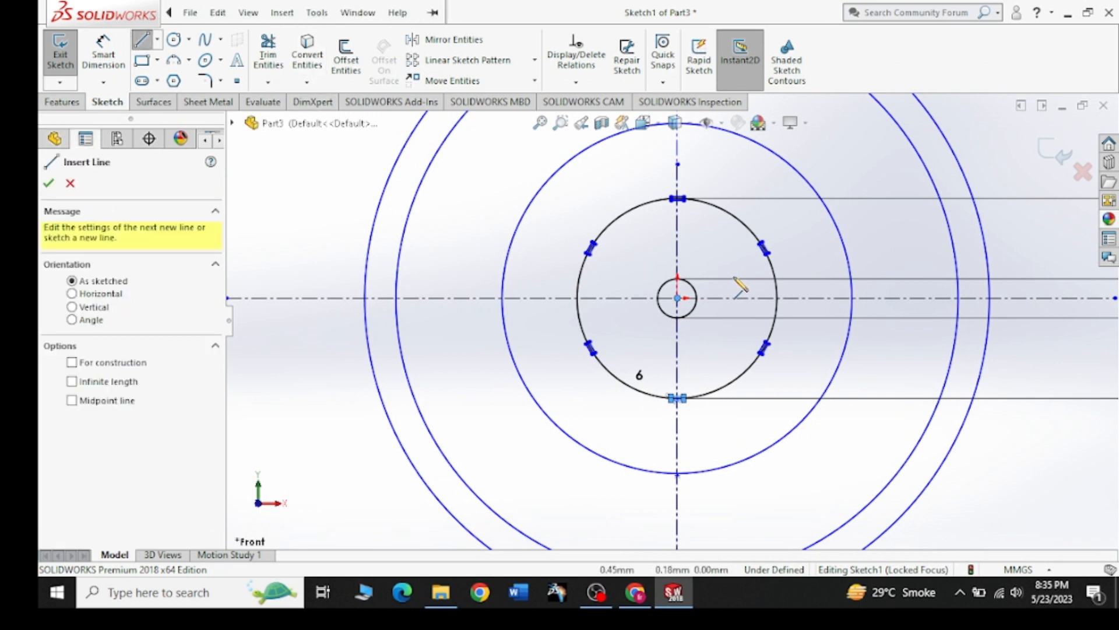
{"action": "left_click", "coordinate": [677, 298]}
{"action": "left_click", "coordinate": [734, 298]}
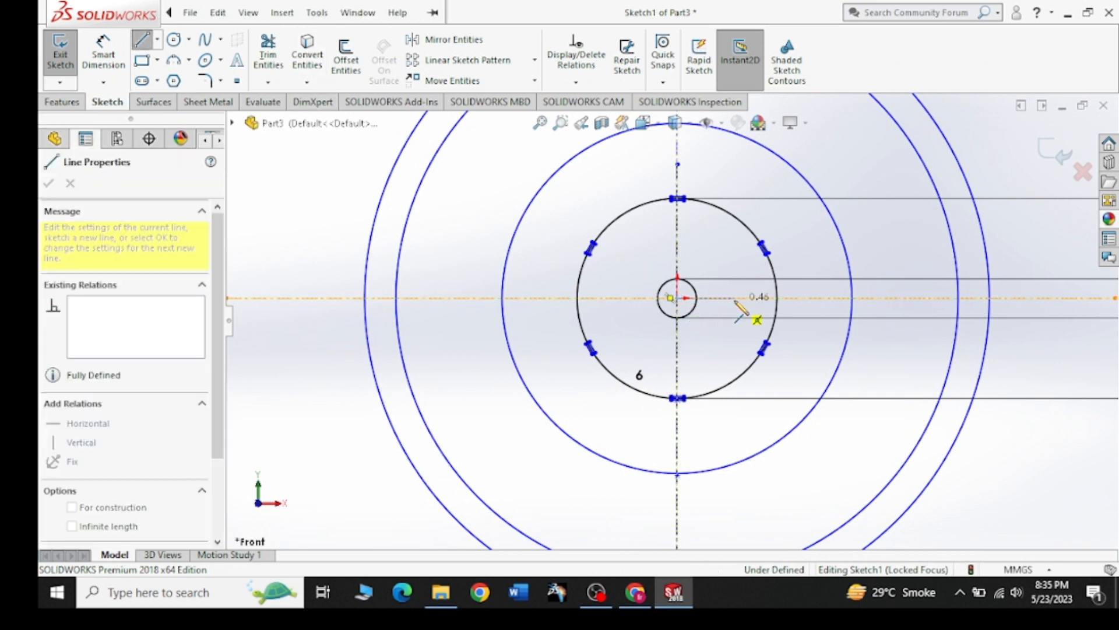
{"action": "key", "text": "Escape"}
Dimension the short horizontal line from the origin and set its length to 0.5 mm
{"action": "left_click", "coordinate": [99, 52]}
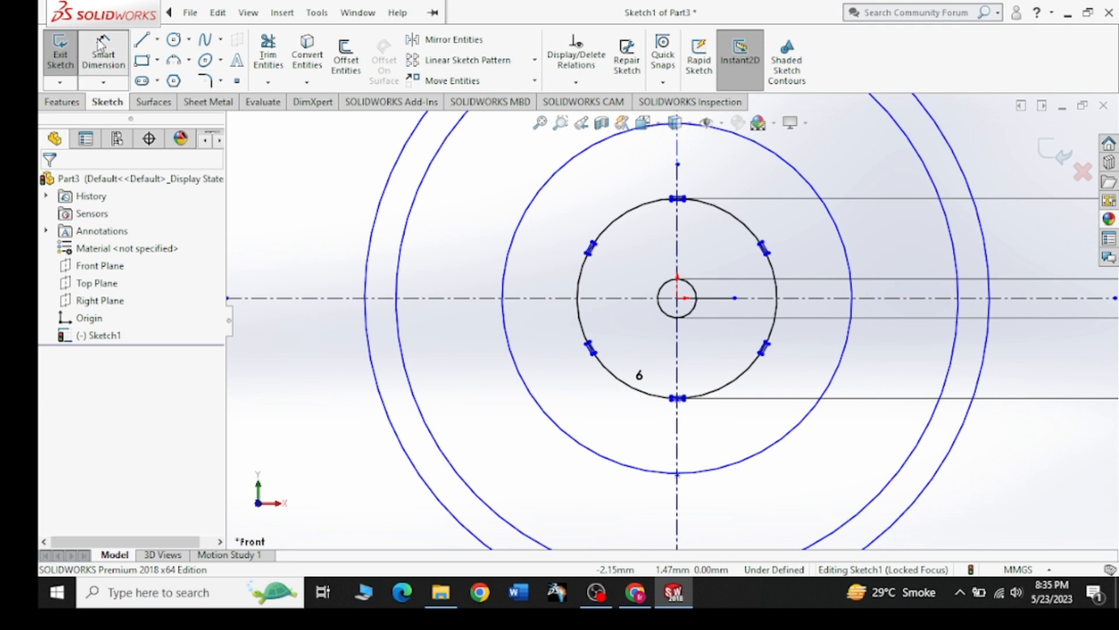
{"action": "left_click", "coordinate": [713, 295]}
{"action": "left_click", "coordinate": [713, 251]}
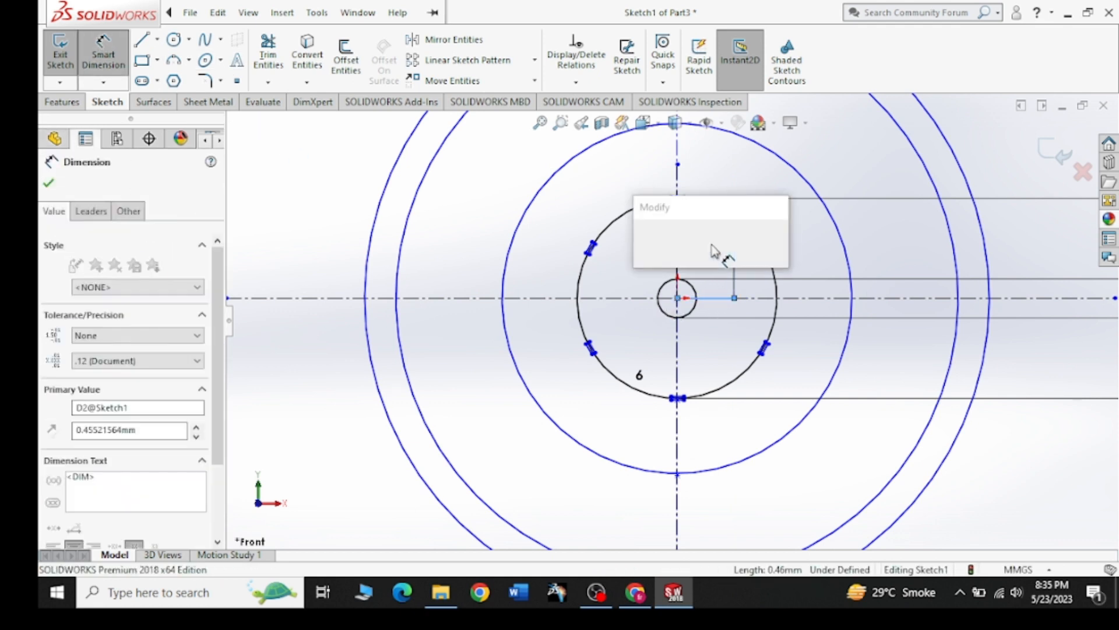
{"action": "type", "text": "0.5"}
{"action": "key", "text": "Return"}
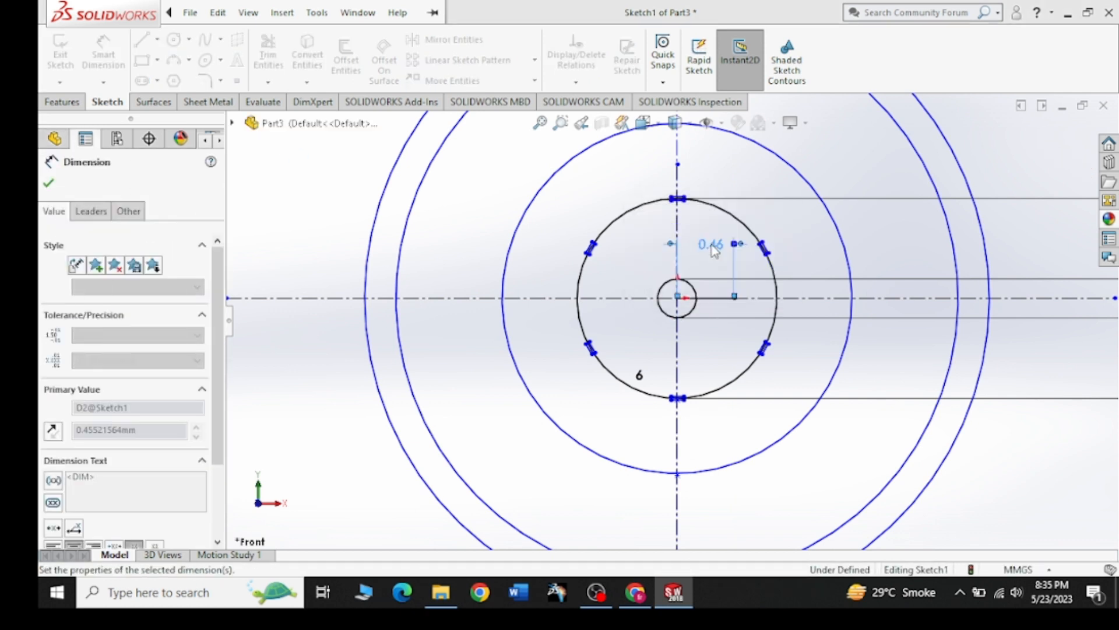
Consult the reference drawing and sketch a circle of about 0.19 mm radius centered on the short line's outer endpoint
{"action": "left_click", "coordinate": [635, 592]}
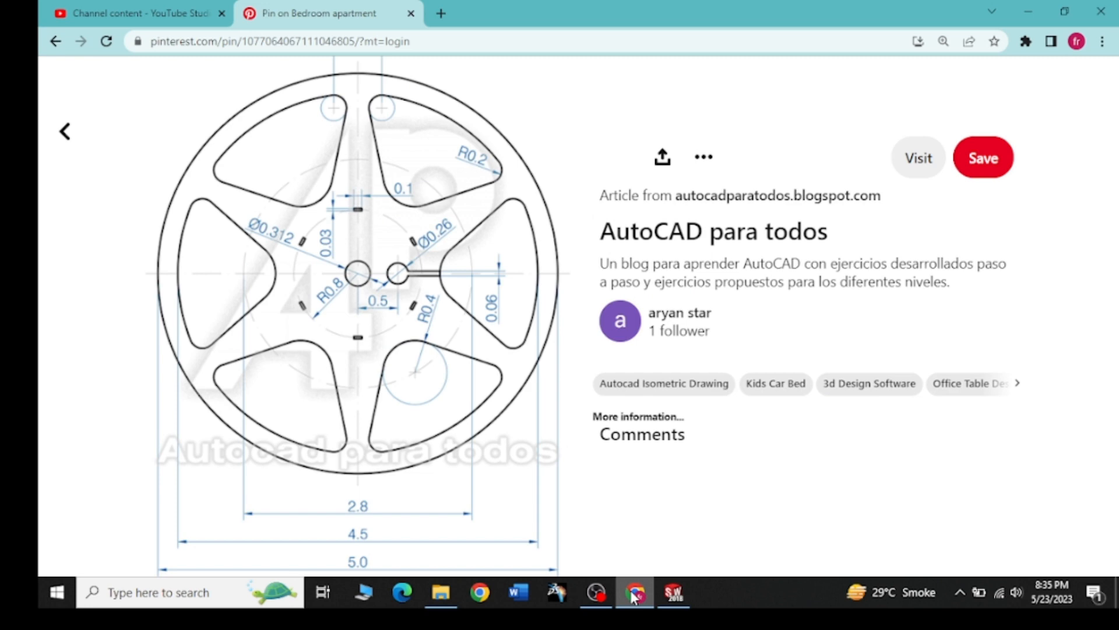
{"action": "left_click", "coordinate": [635, 593]}
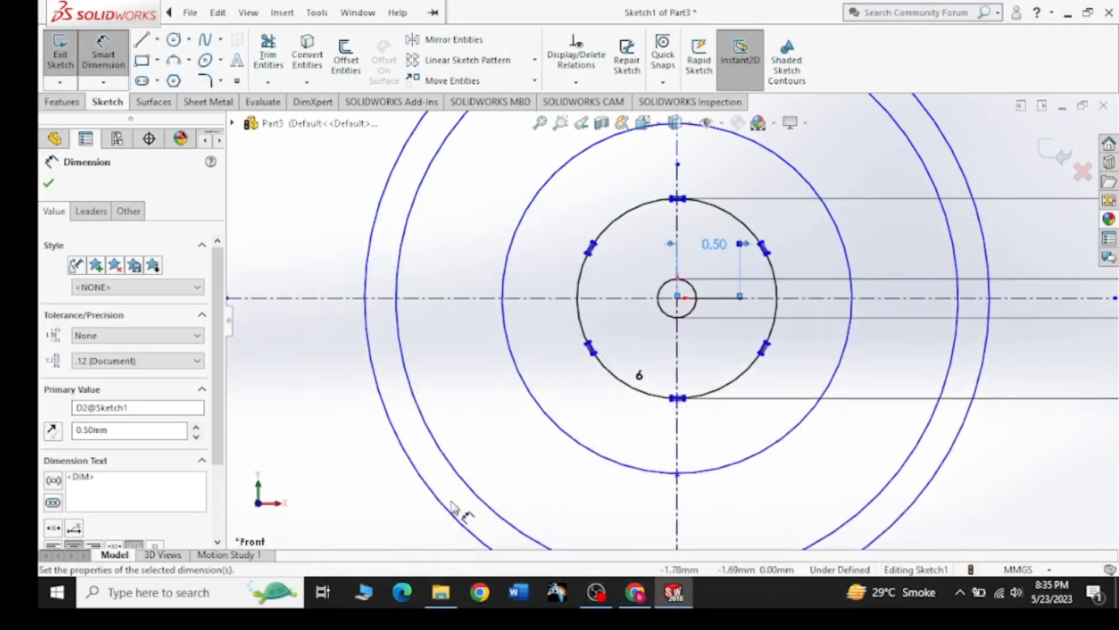
{"action": "left_click", "coordinate": [161, 46]}
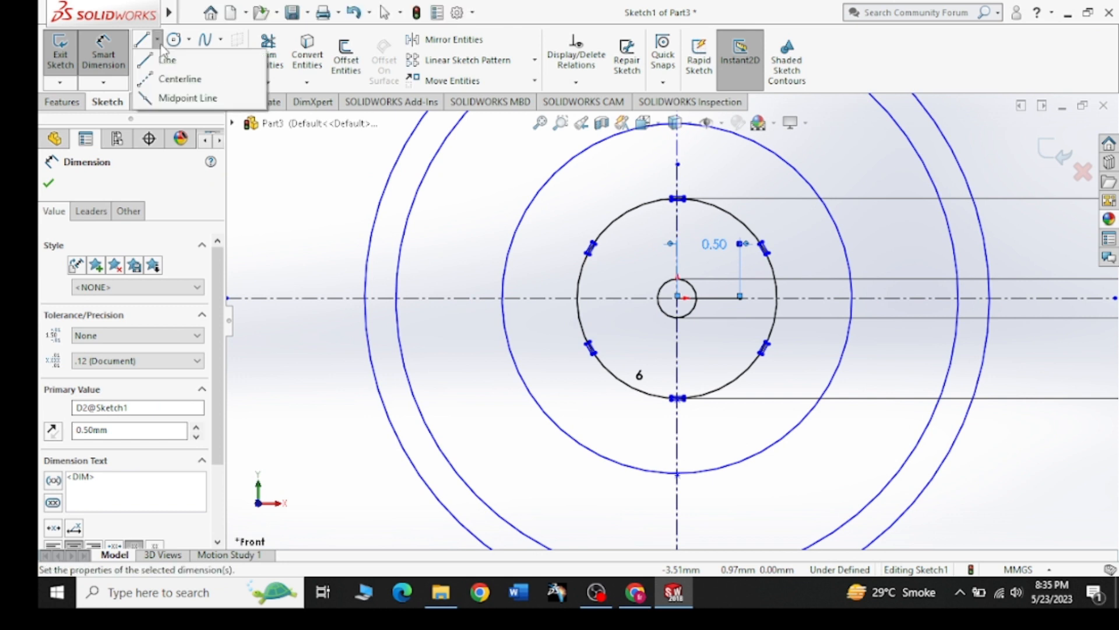
{"action": "left_click", "coordinate": [174, 40]}
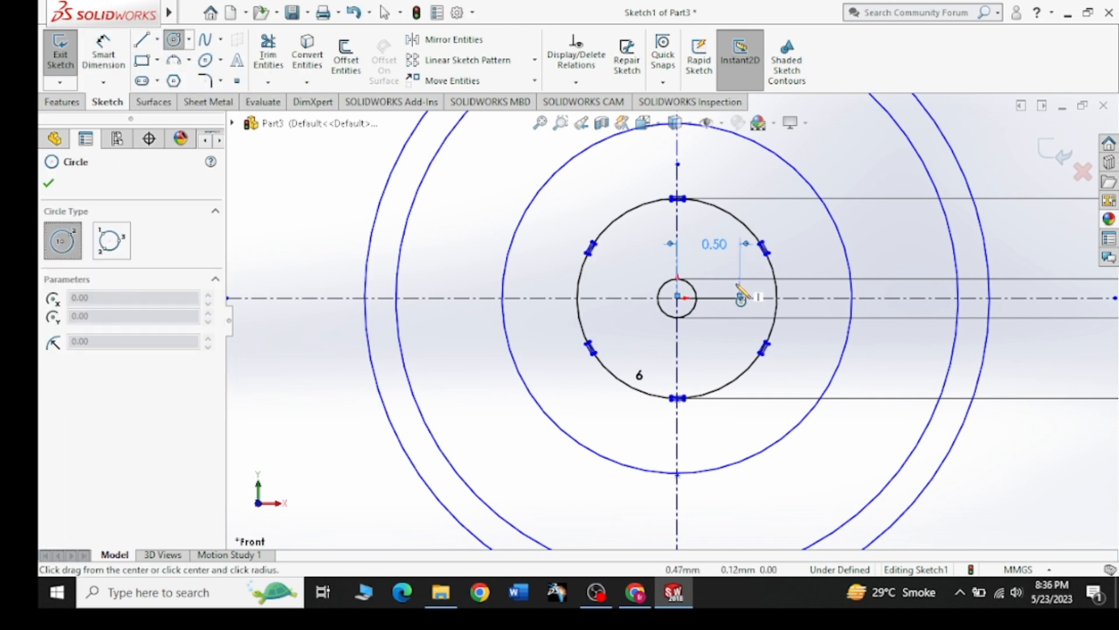
{"action": "left_click", "coordinate": [740, 298]}
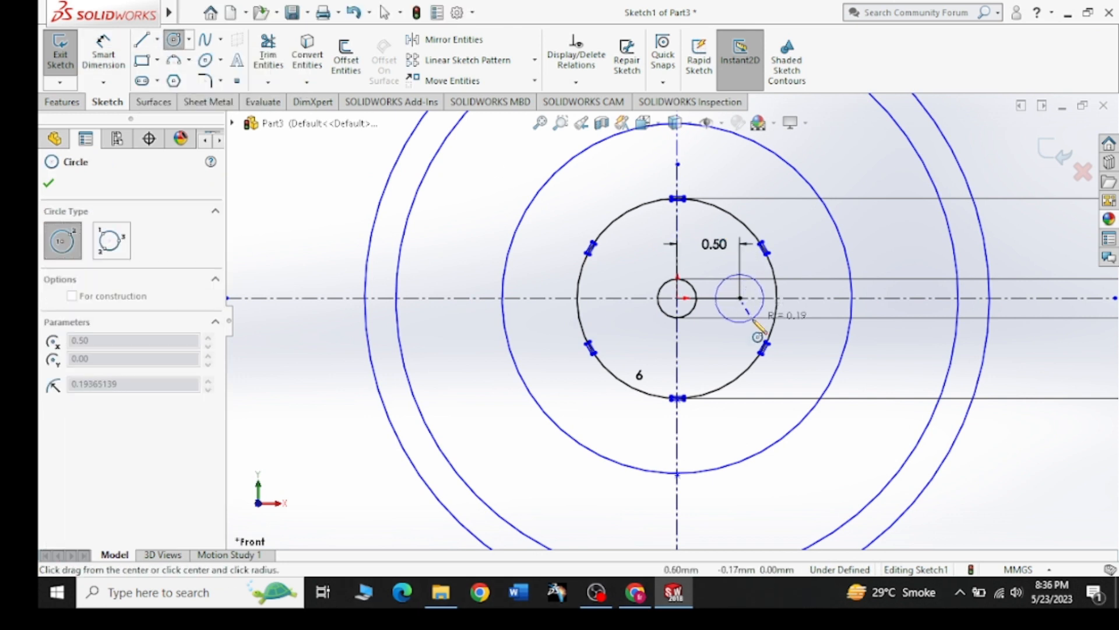
{"action": "left_click", "coordinate": [758, 315]}
{"action": "right_click", "coordinate": [827, 228]}
{"action": "left_click", "coordinate": [845, 225]}
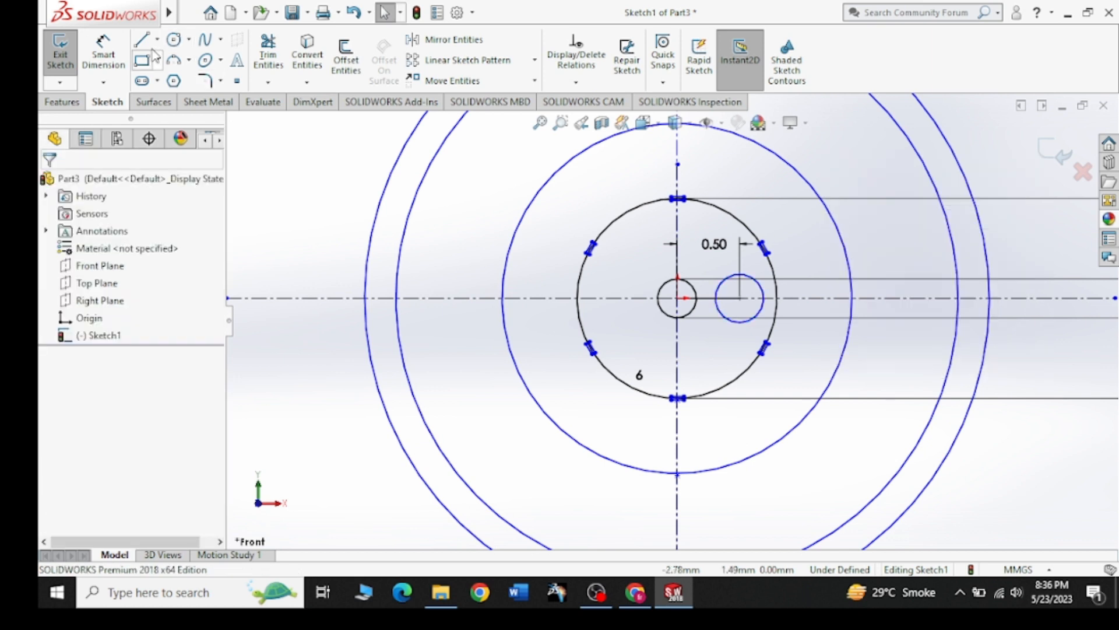
Dimension the offset circle with a diameter of 0.26 mm and compare it with the reference drawing in the browser
{"action": "left_click", "coordinate": [103, 53]}
{"action": "left_click", "coordinate": [761, 297]}
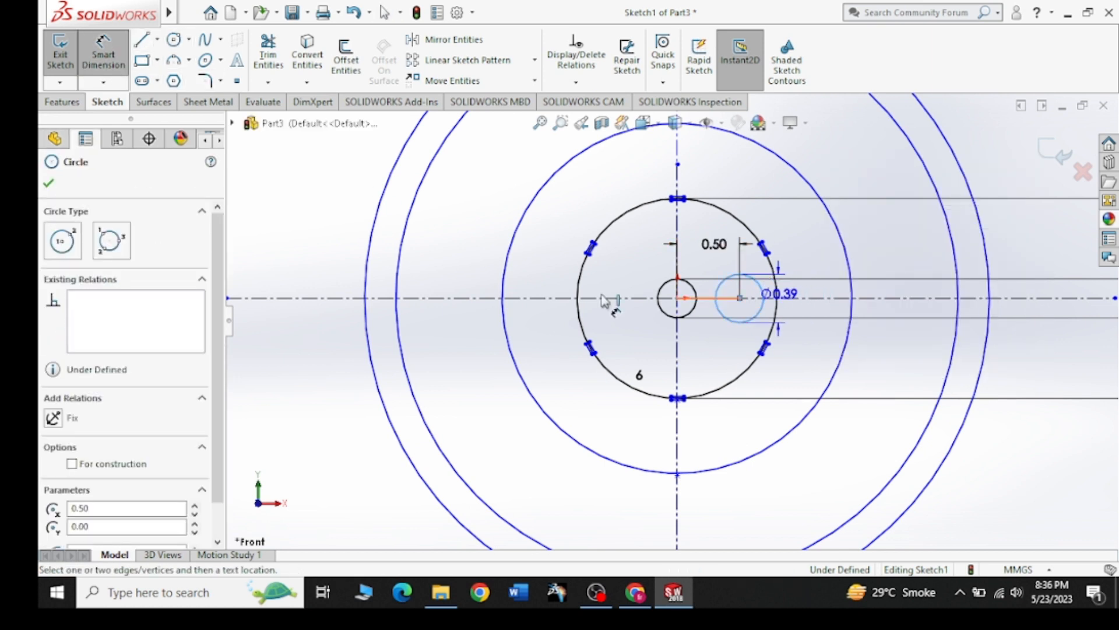
{"action": "left_click", "coordinate": [455, 253]}
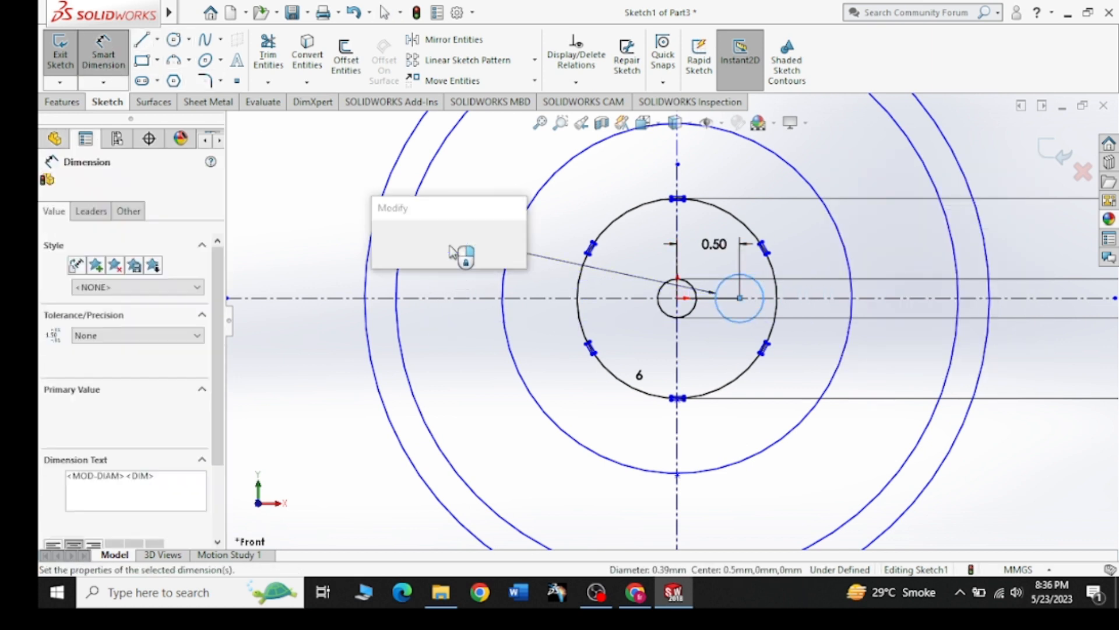
{"action": "type", "text": "0.26"}
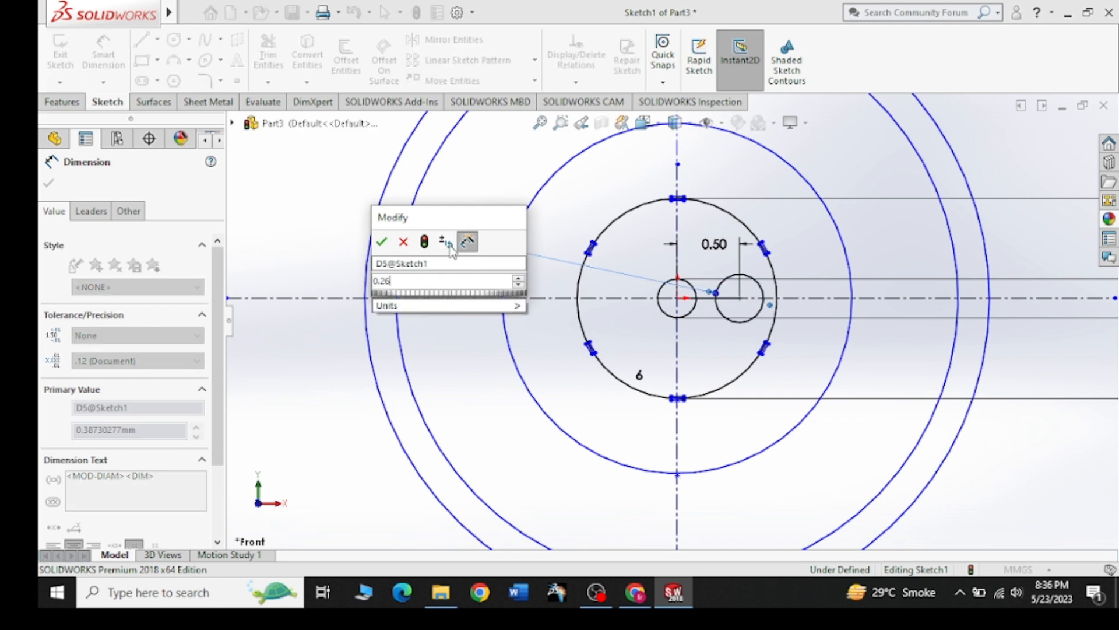
{"action": "key", "text": "Return"}
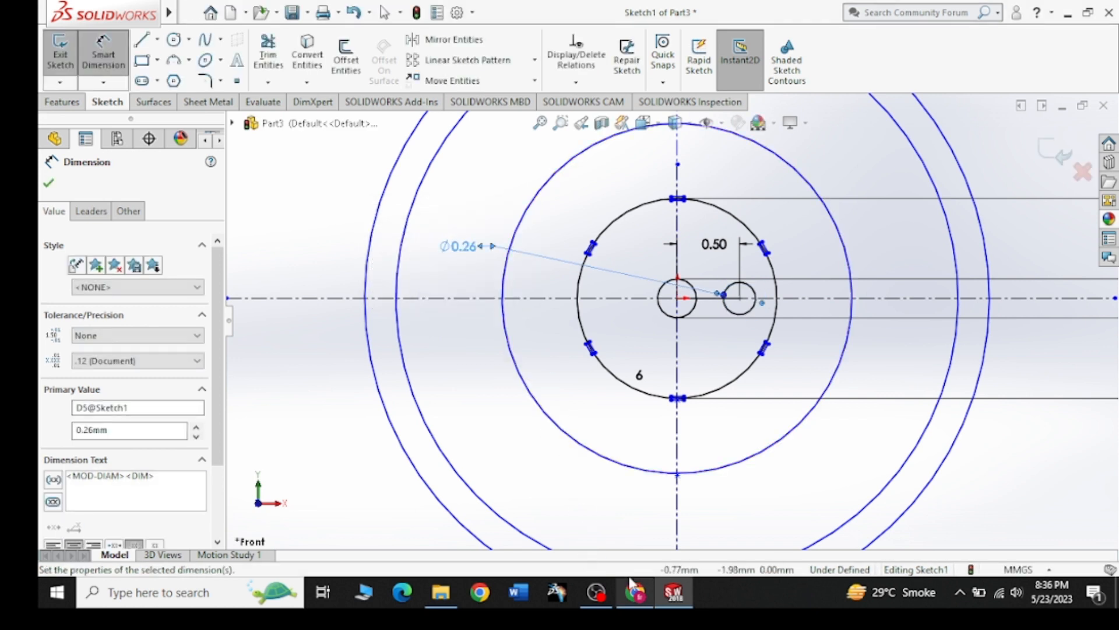
{"action": "left_click", "coordinate": [632, 591]}
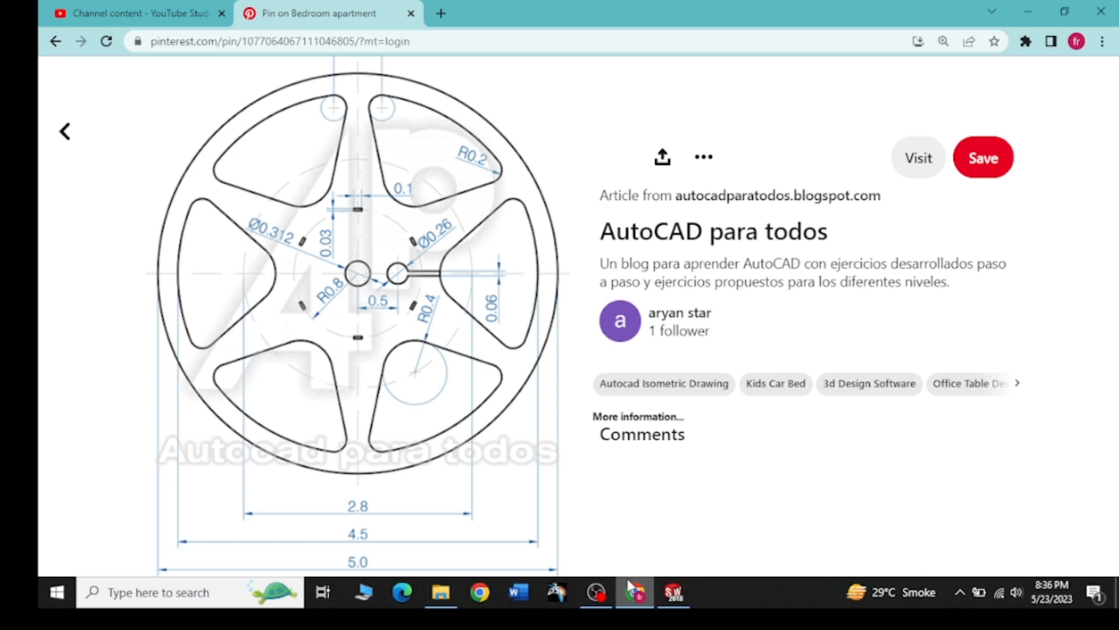
{"action": "left_click", "coordinate": [673, 592]}
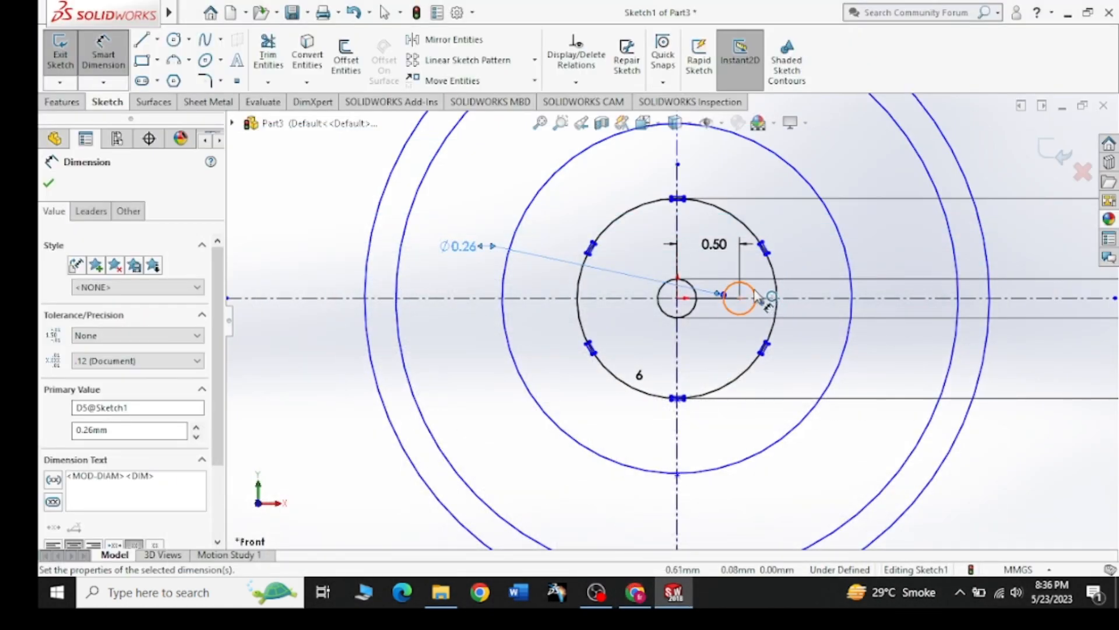
Consult the reference drawing and sketch a circle about 0.61 mm in diameter, centered where the 2.8 mm circle meets the positive X axis
{"action": "left_click", "coordinate": [625, 591]}
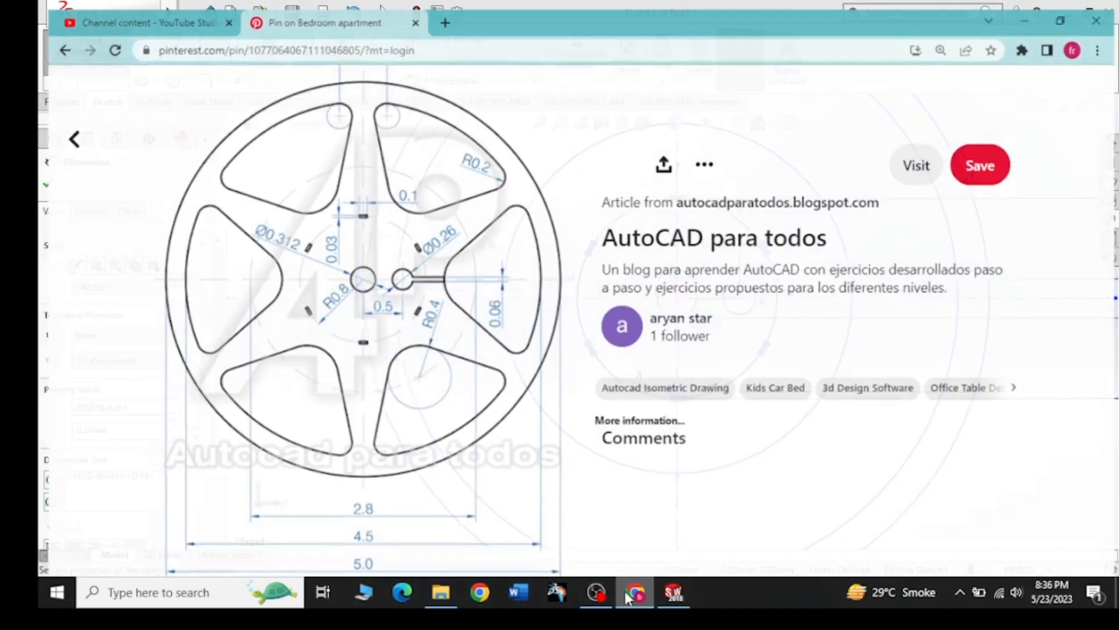
{"action": "left_click", "coordinate": [625, 591]}
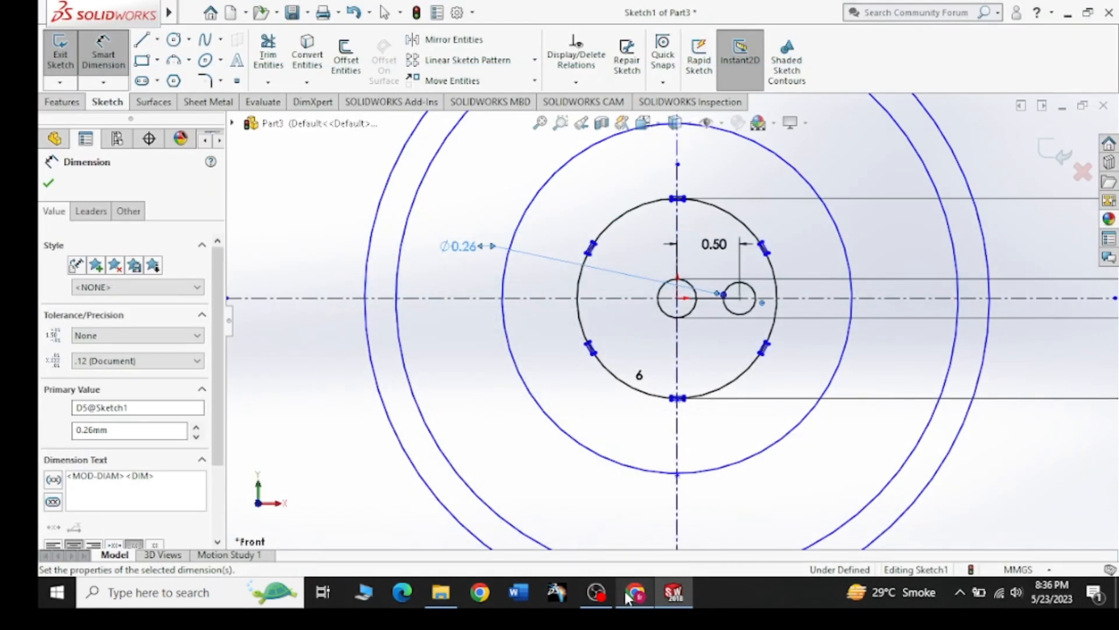
{"action": "left_click", "coordinate": [625, 591]}
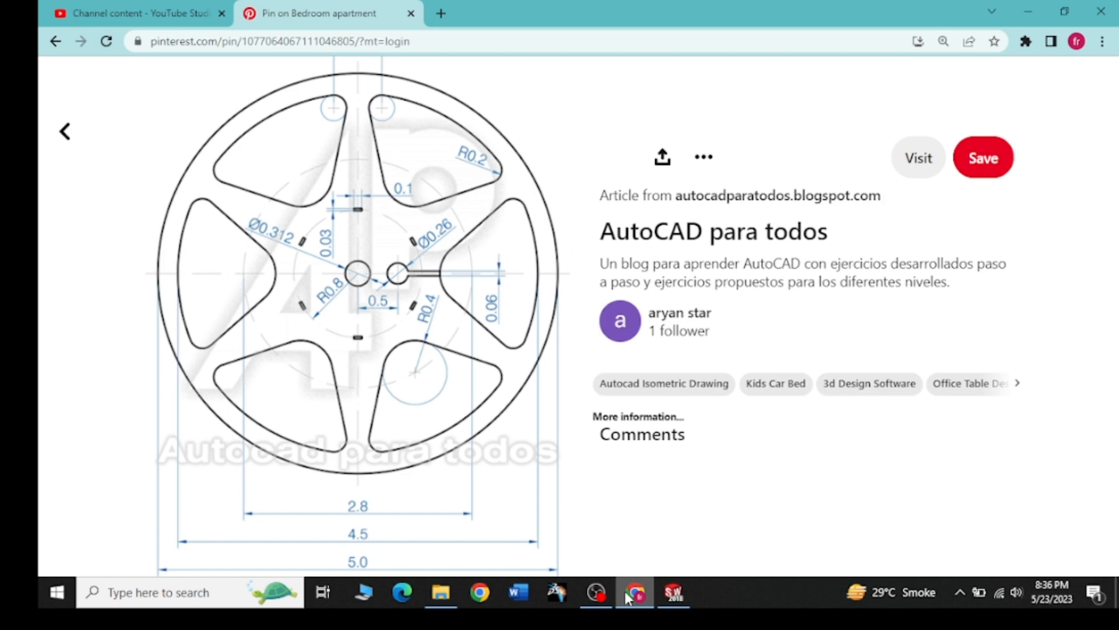
{"action": "left_click", "coordinate": [625, 591]}
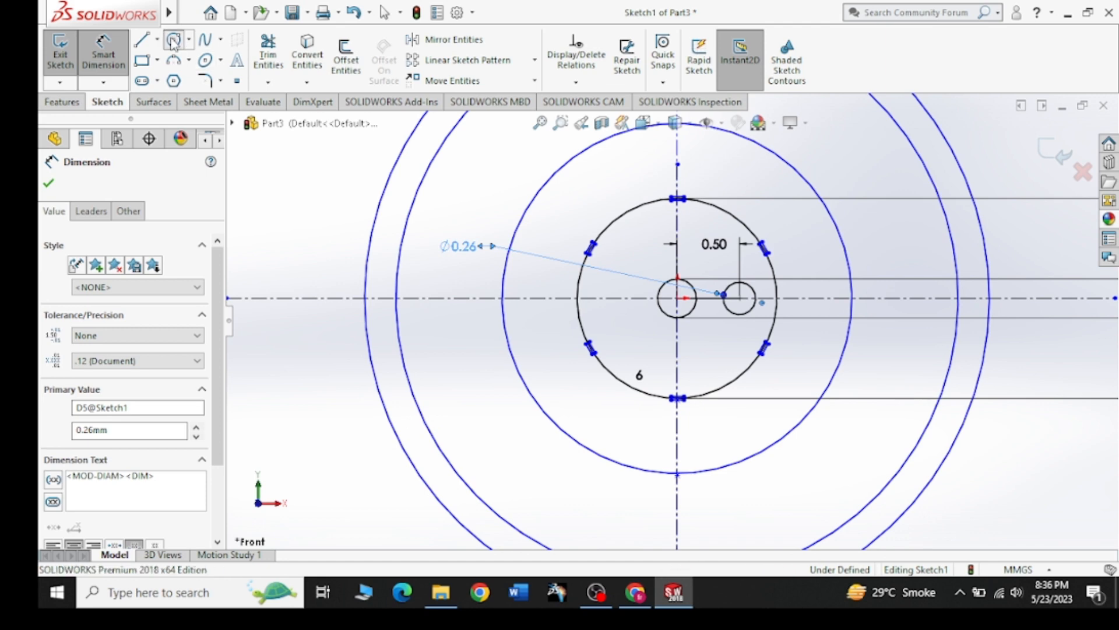
{"action": "left_click", "coordinate": [173, 40]}
{"action": "left_click", "coordinate": [644, 601]}
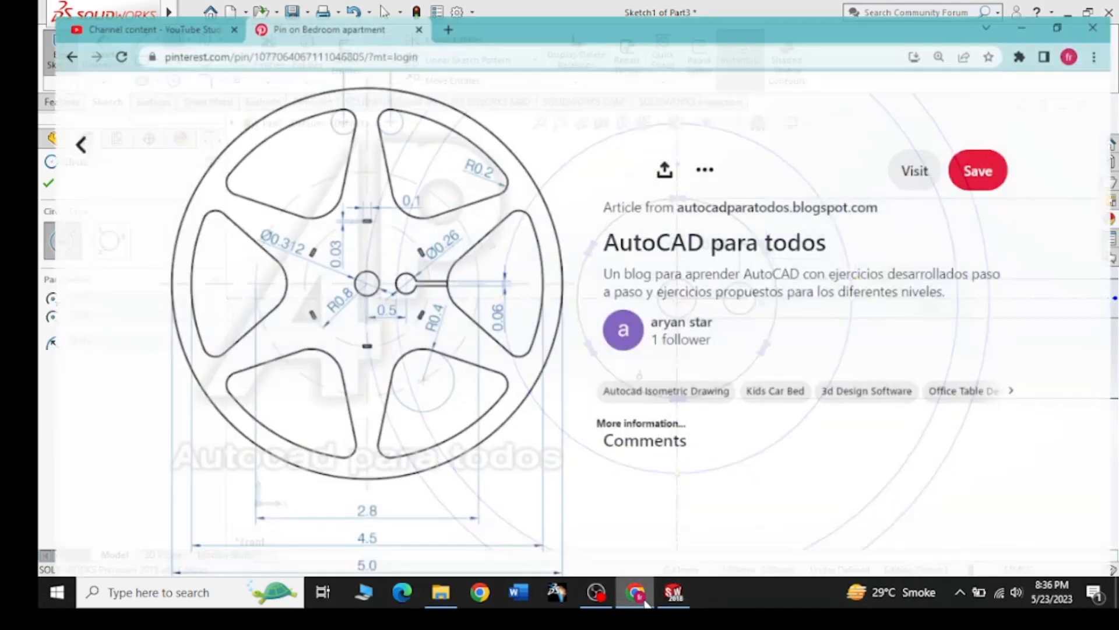
{"action": "left_click", "coordinate": [645, 602]}
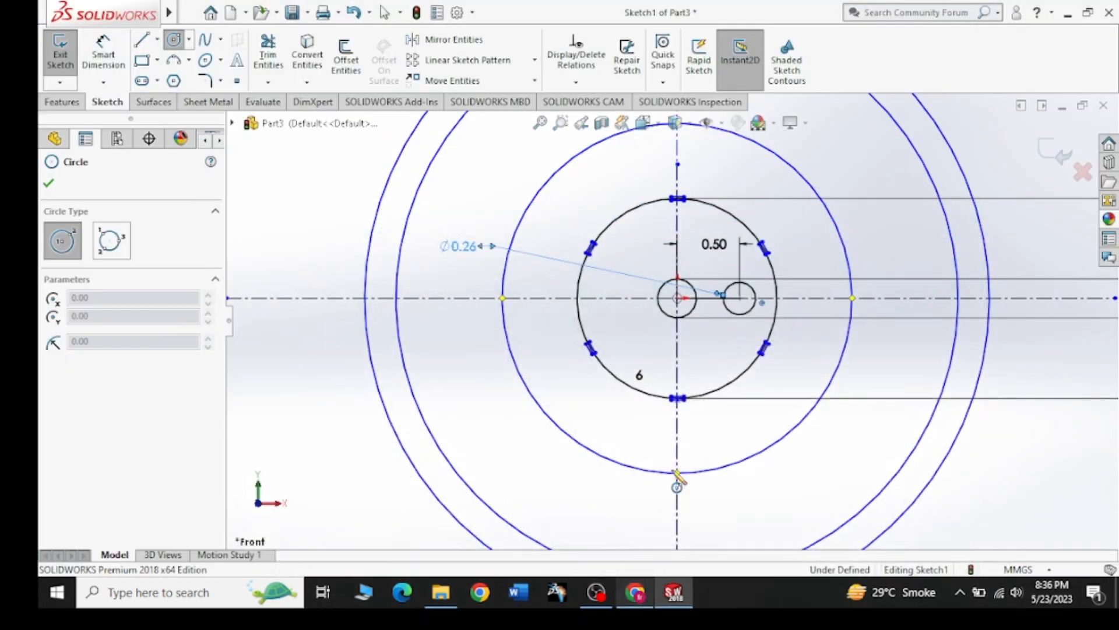
{"action": "left_click", "coordinate": [852, 298]}
{"action": "left_click", "coordinate": [862, 335]}
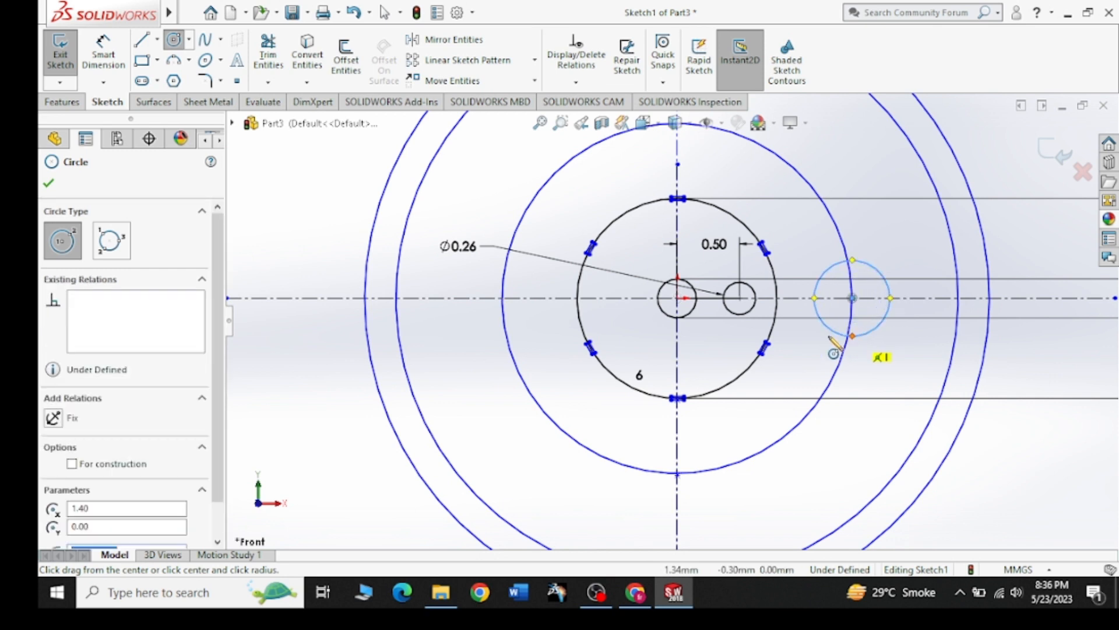
Dimension the new circle on the 2.8 mm circle and set its diameter to 0.4 mm
{"action": "left_click", "coordinate": [115, 72]}
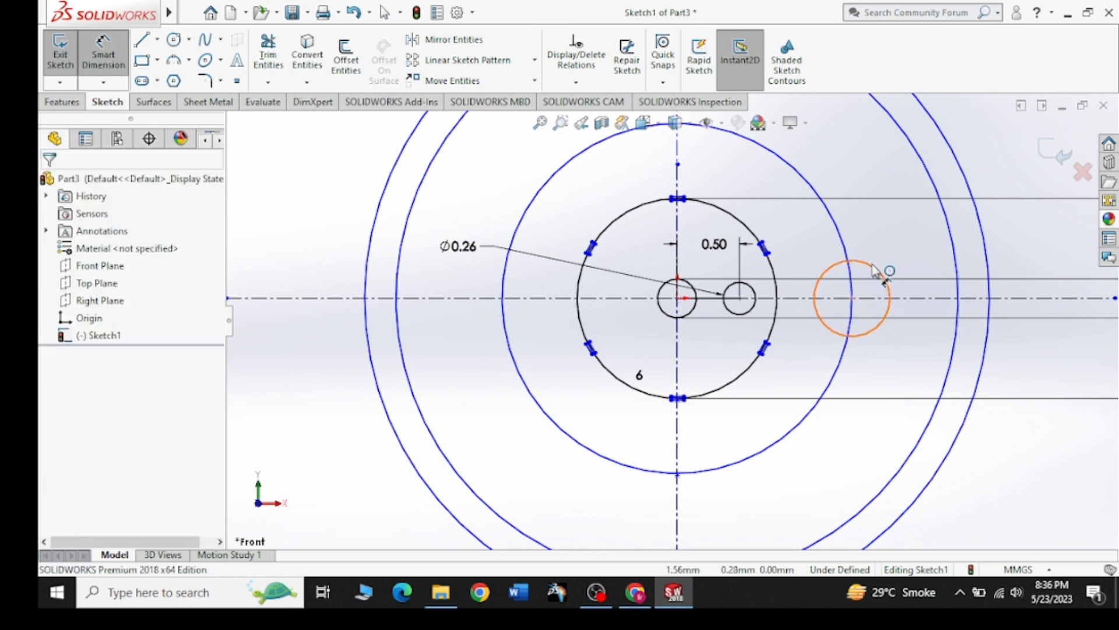
{"action": "left_click", "coordinate": [883, 272]}
{"action": "left_click", "coordinate": [896, 226]}
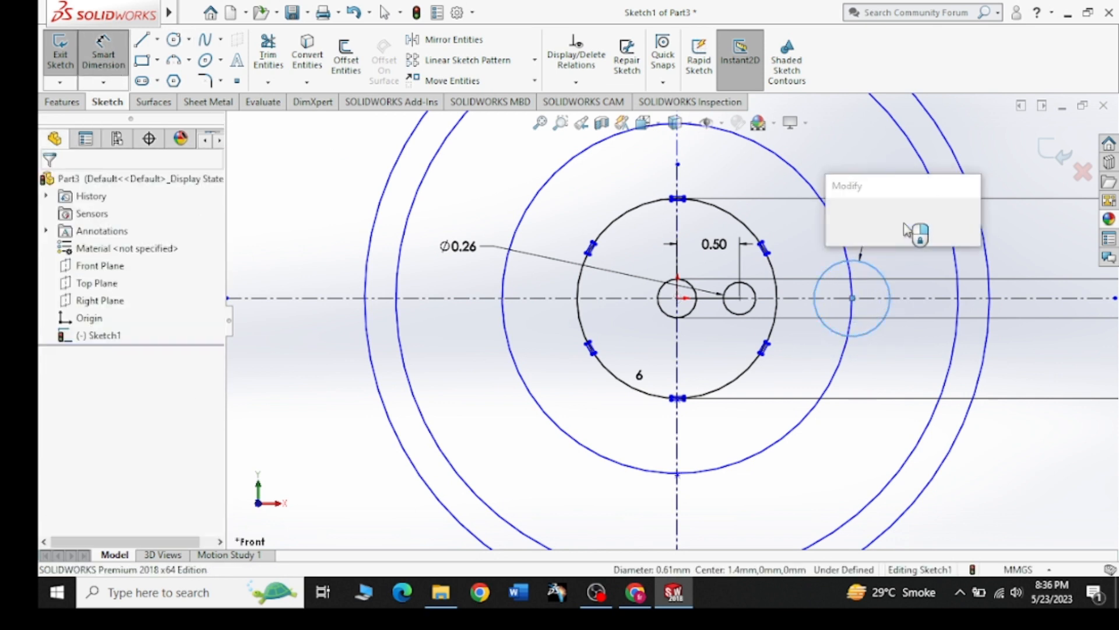
{"action": "type", "text": "0.4"}
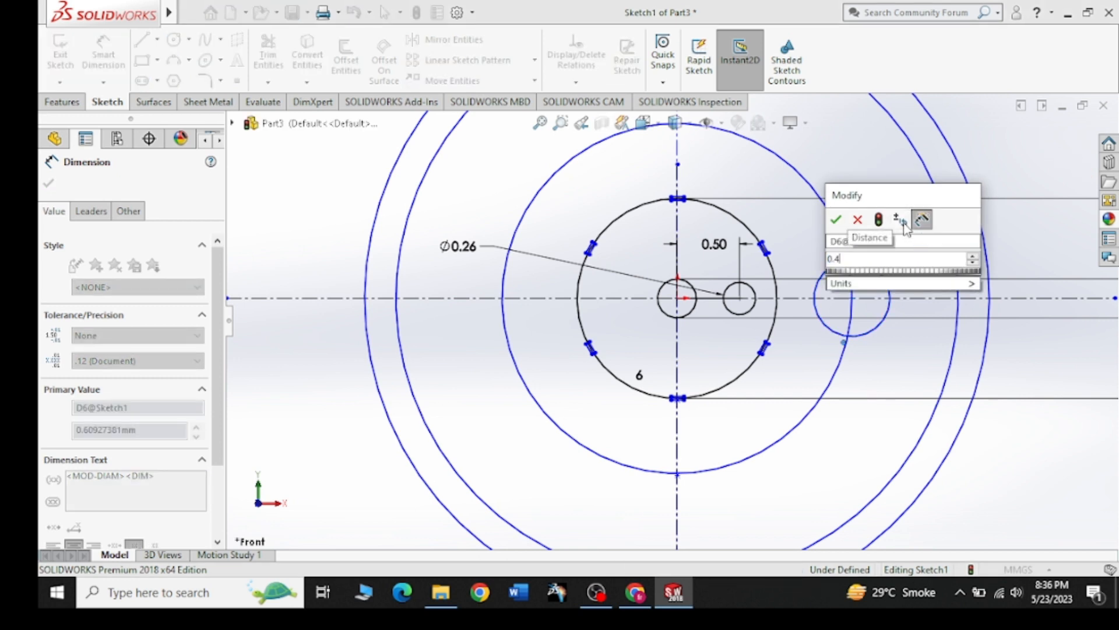
{"action": "key", "text": "Return"}
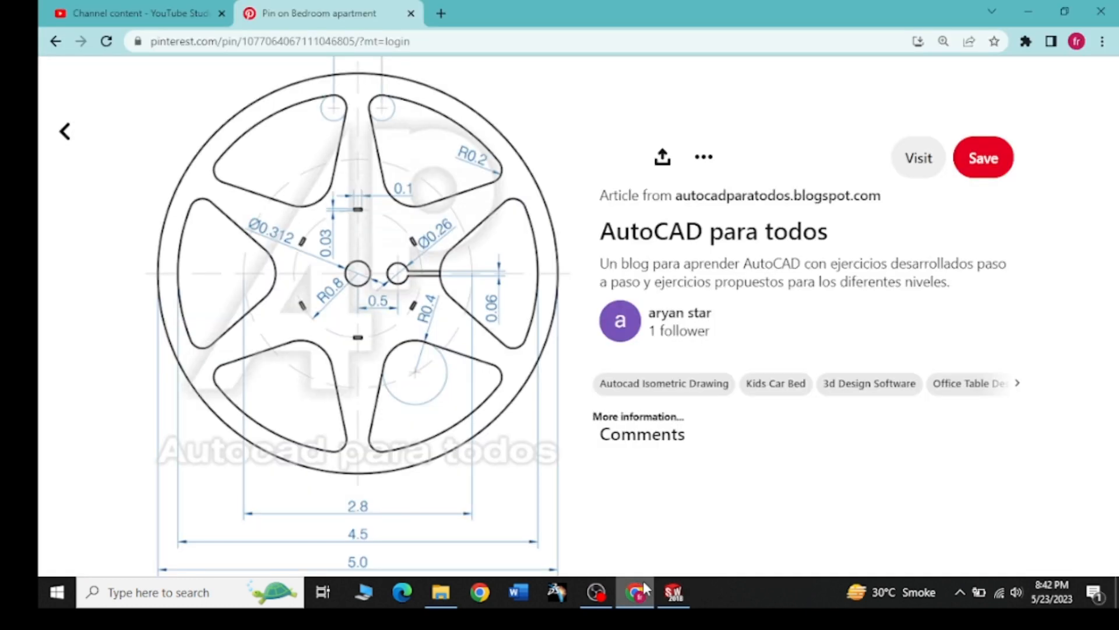
Create a circular sketch pattern of the 0.4 mm circle around the origin with 6 equally spaced instances over 360 degrees
{"action": "left_click", "coordinate": [643, 583]}
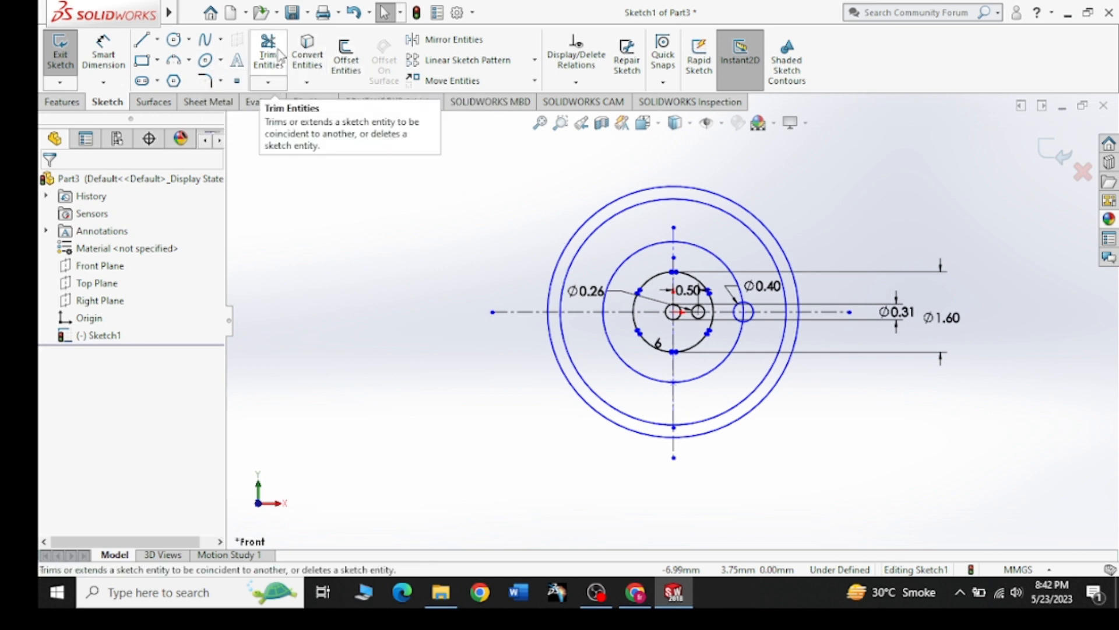
{"action": "left_click", "coordinate": [533, 60]}
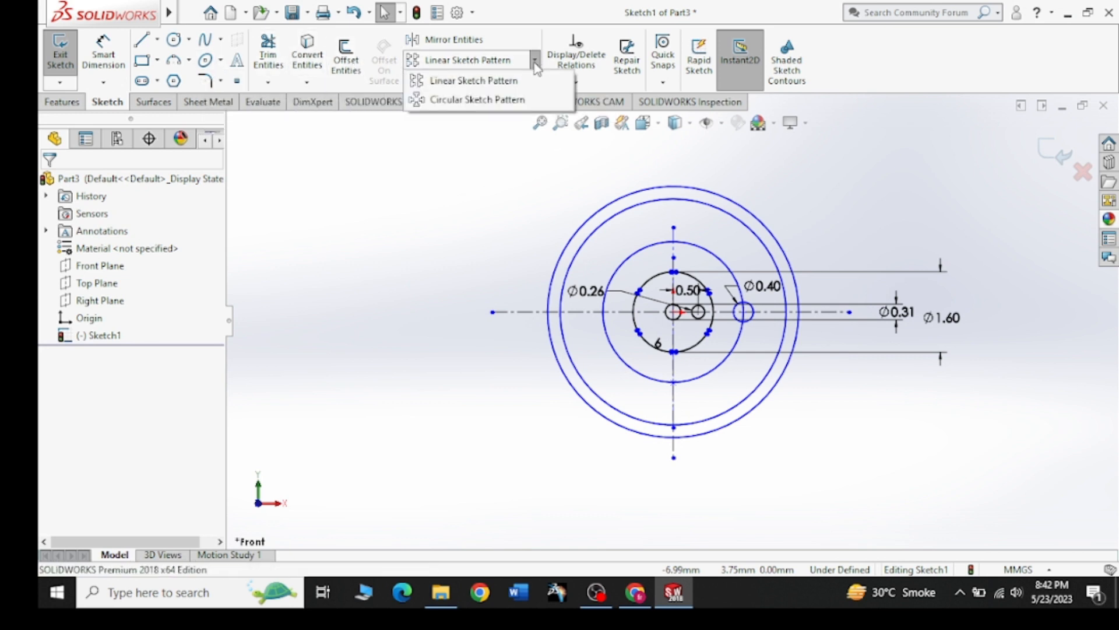
{"action": "left_click", "coordinate": [484, 98]}
{"action": "scroll", "coordinate": [747, 320], "scroll_direction": "down", "scroll_amount": 3}
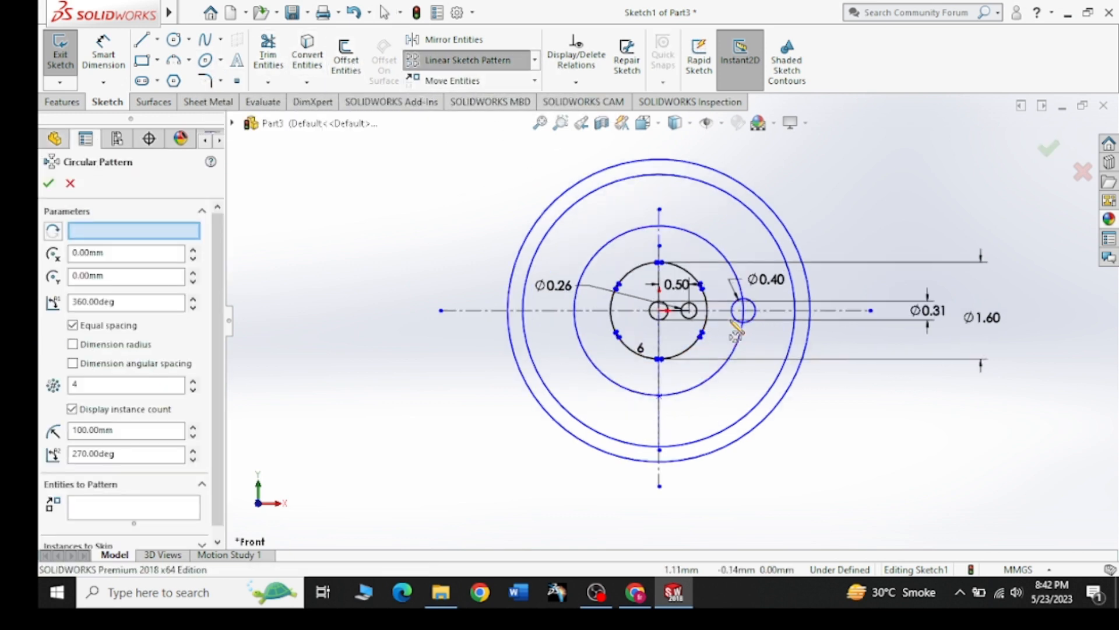
{"action": "left_click", "coordinate": [754, 313]}
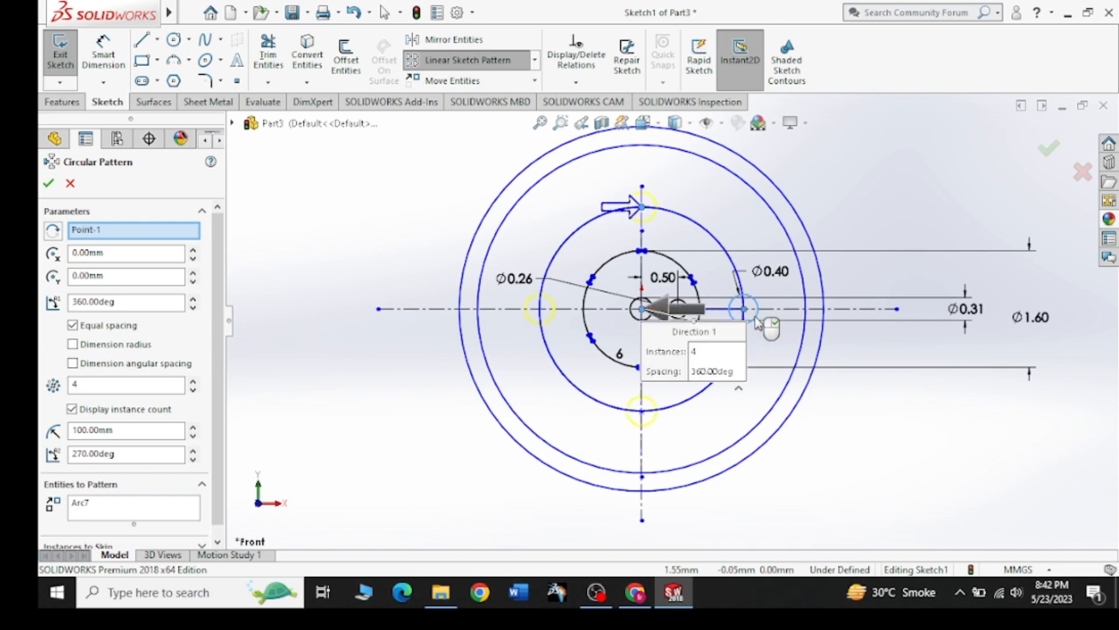
{"action": "double_click", "coordinate": [165, 387]}
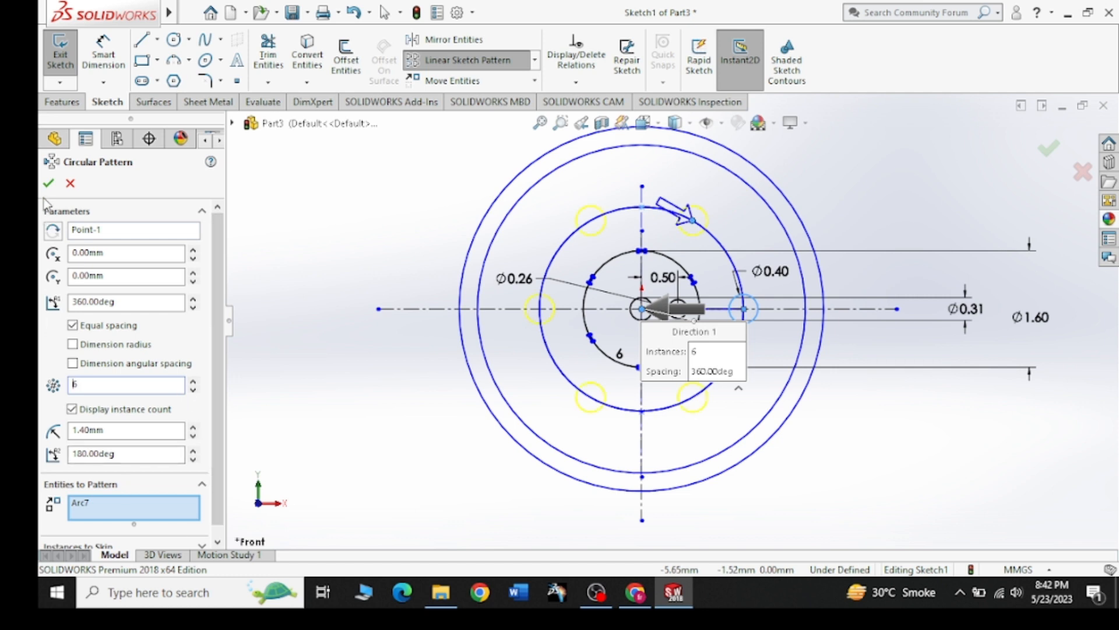
{"action": "left_click", "coordinate": [49, 186]}
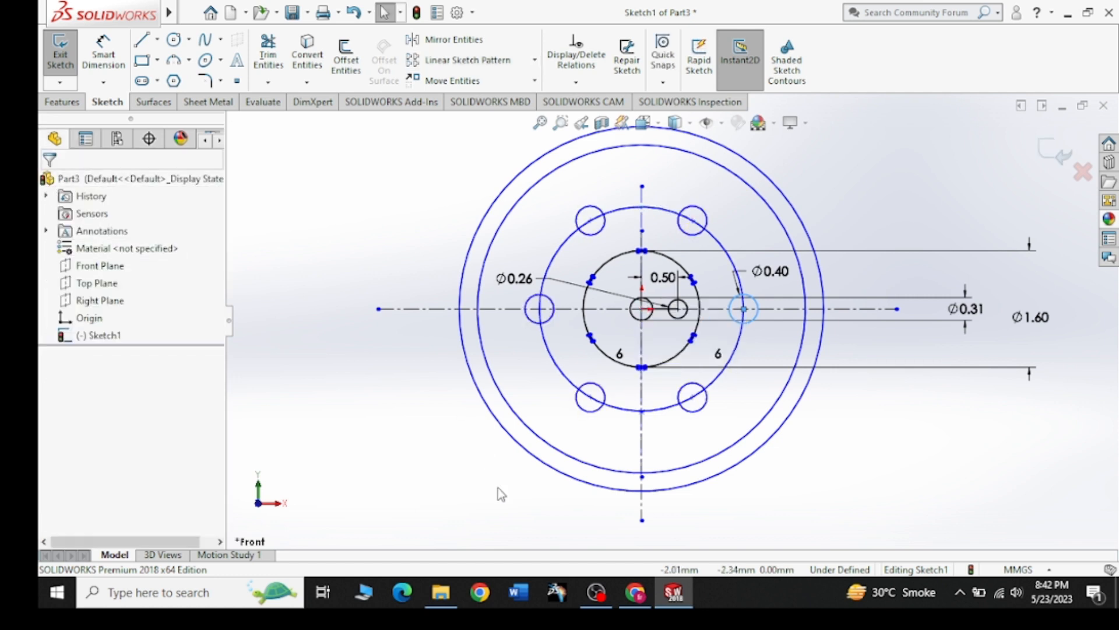
Consult the reference drawing and sketch a line about 1.07 mm long from the lower-right patterned circle's left side down to the 4.5 mm circle
{"action": "left_click", "coordinate": [630, 598]}
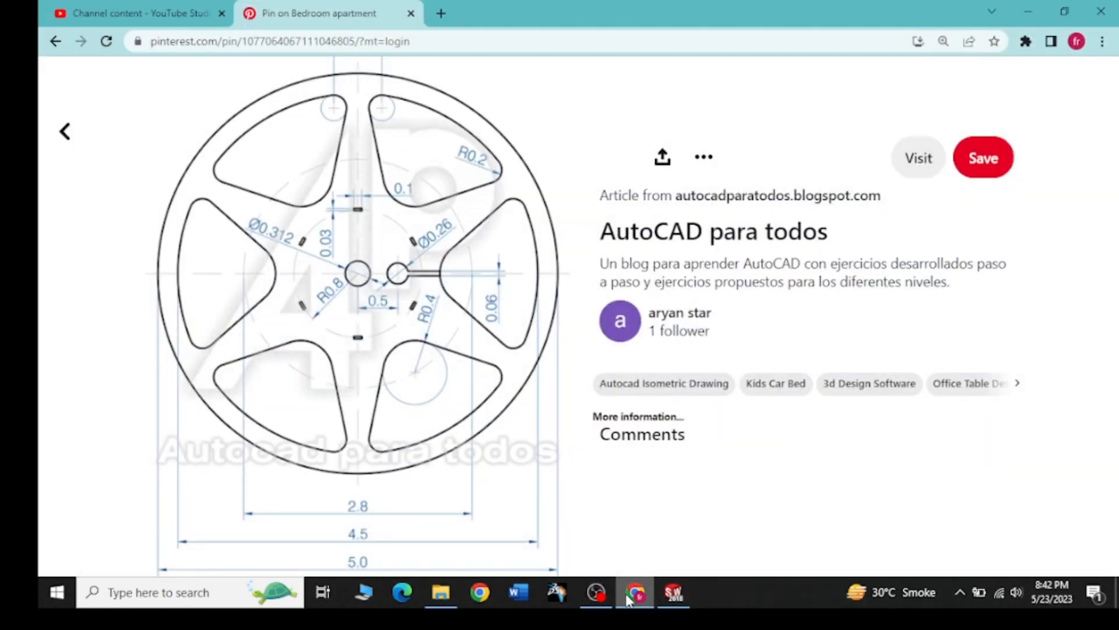
{"action": "left_click", "coordinate": [629, 598]}
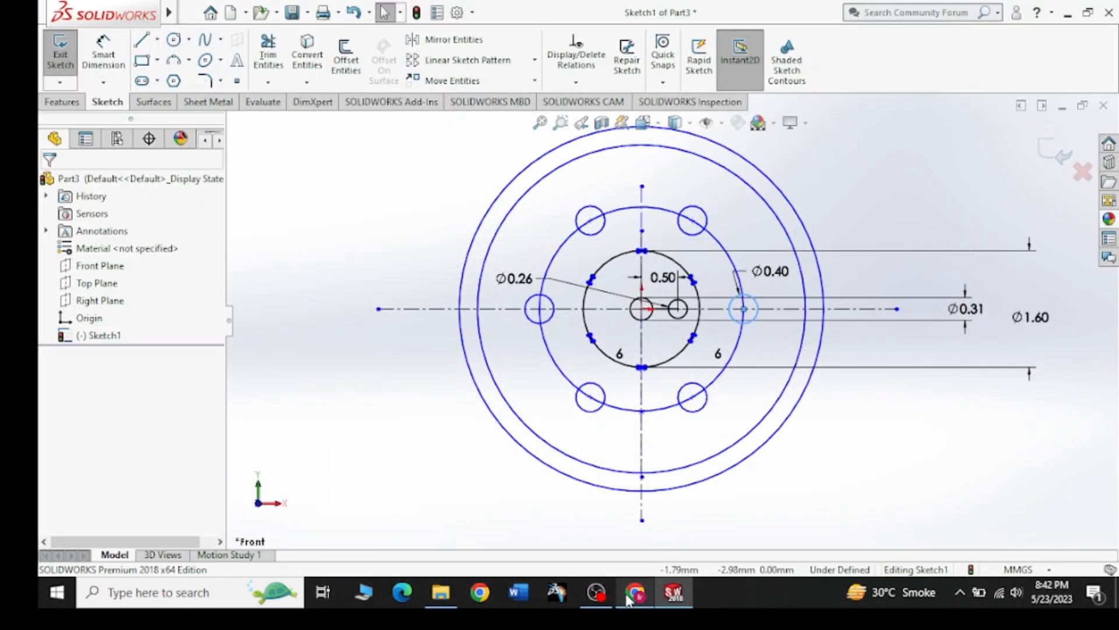
{"action": "left_click", "coordinate": [628, 598]}
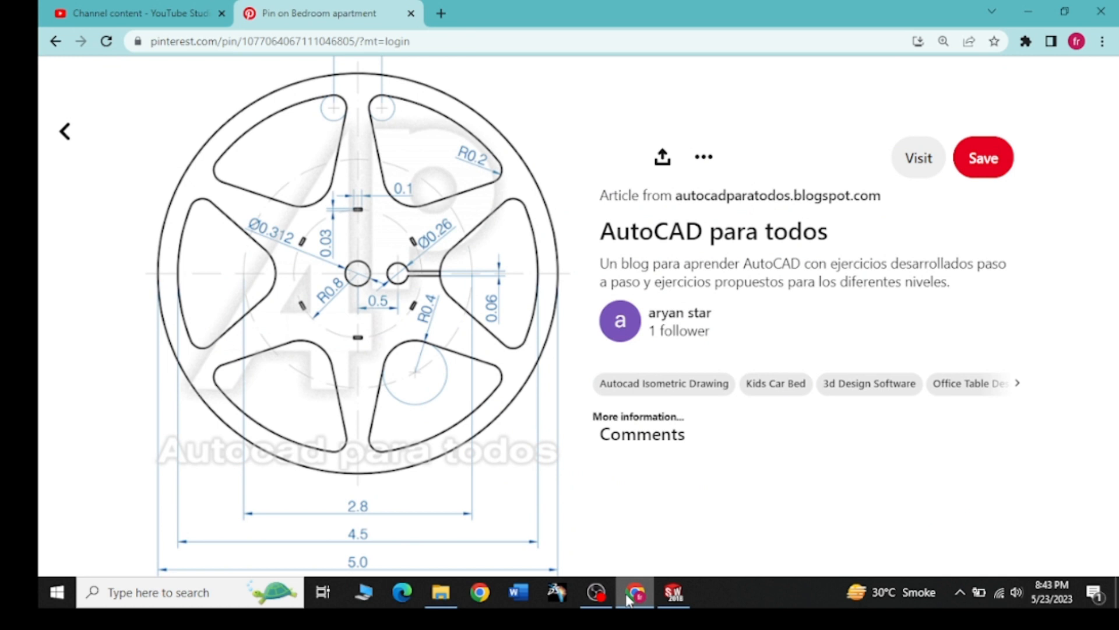
{"action": "scroll", "coordinate": [499, 305], "scroll_direction": "up", "scroll_amount": 1}
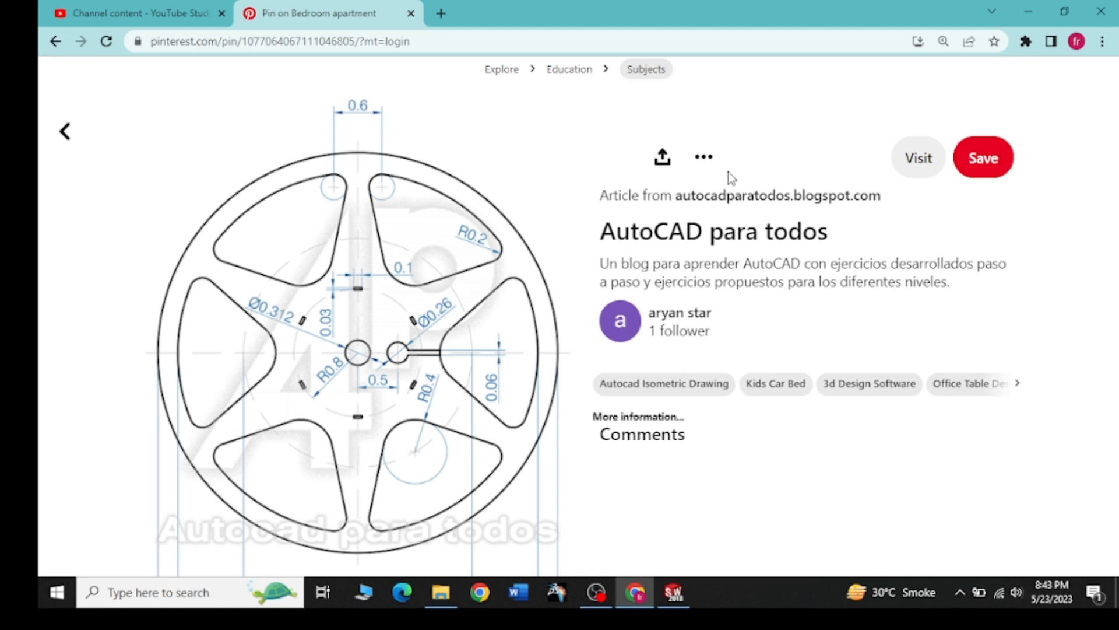
{"action": "left_click", "coordinate": [1028, 18]}
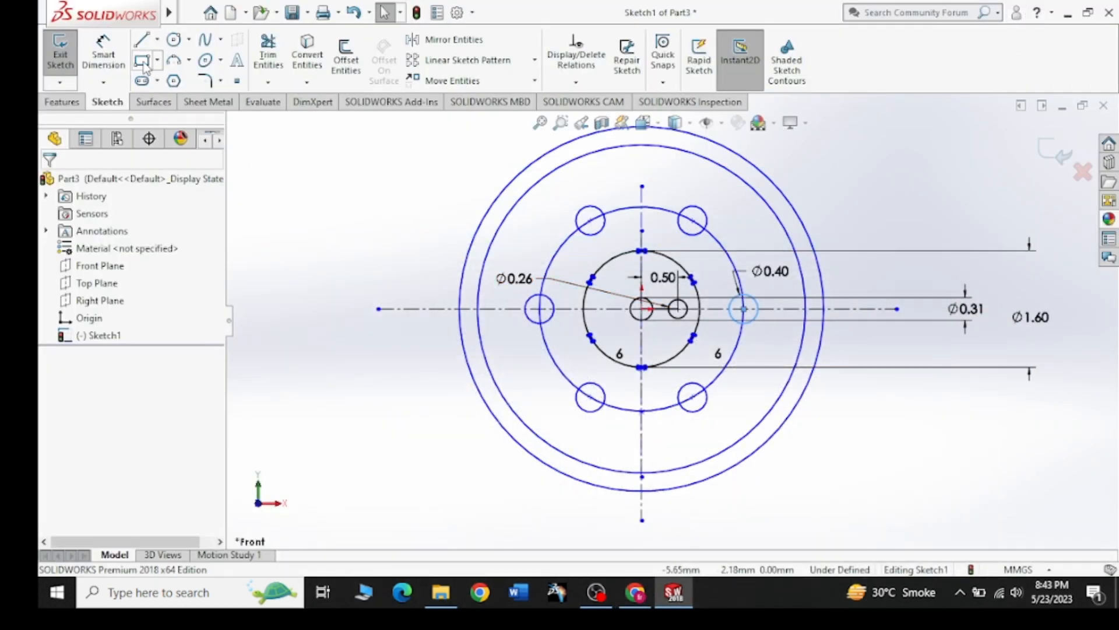
{"action": "left_click", "coordinate": [142, 39]}
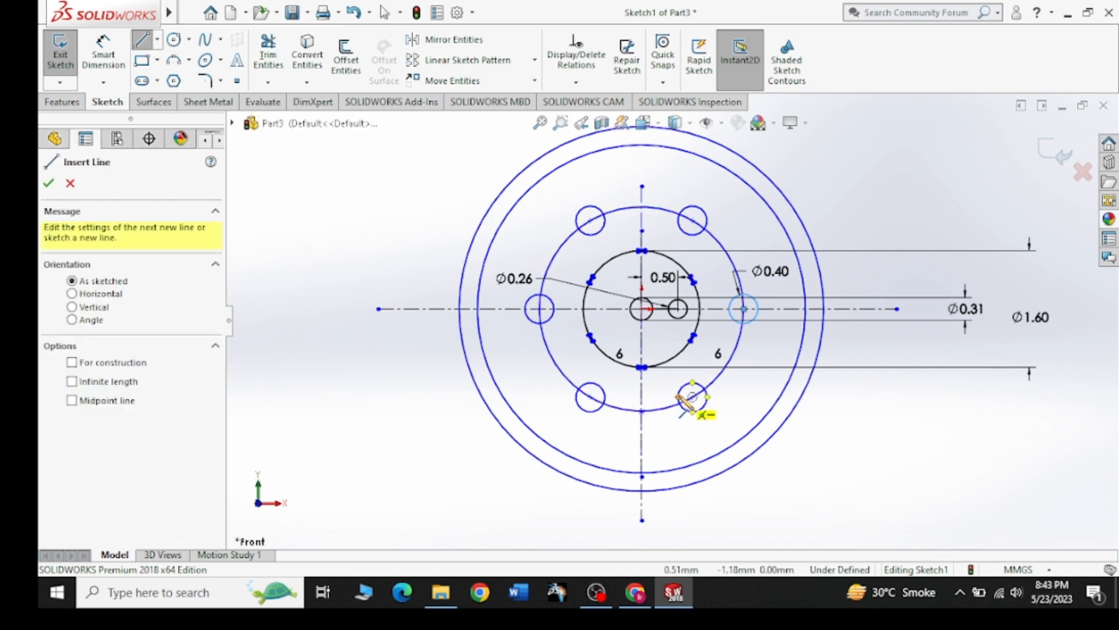
{"action": "left_click", "coordinate": [678, 398]}
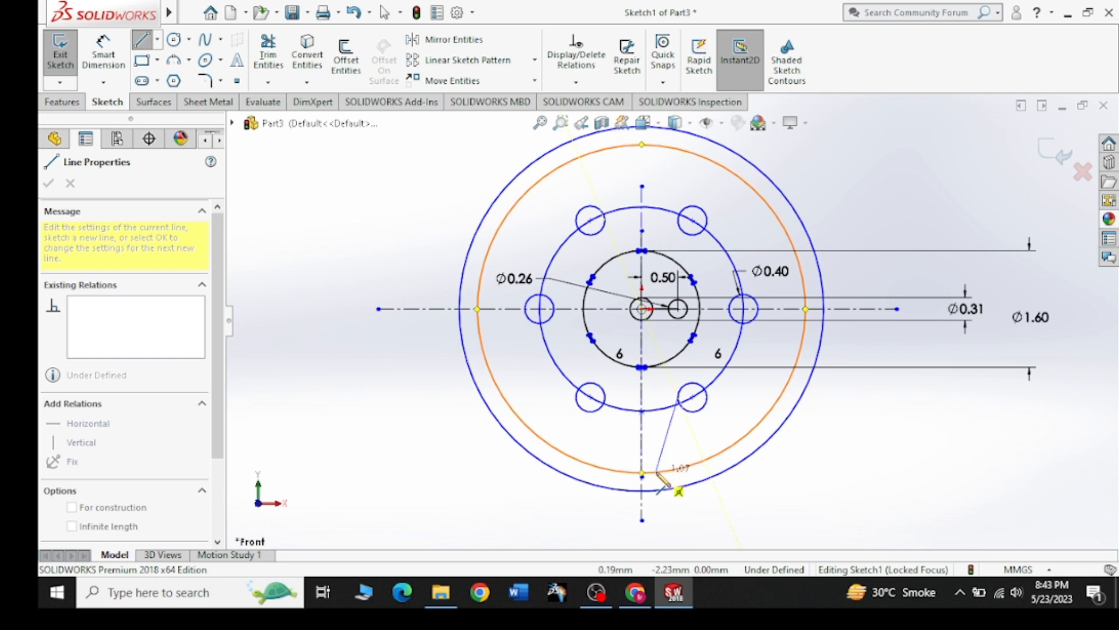
{"action": "left_click", "coordinate": [657, 472]}
{"action": "right_click", "coordinate": [445, 409]}
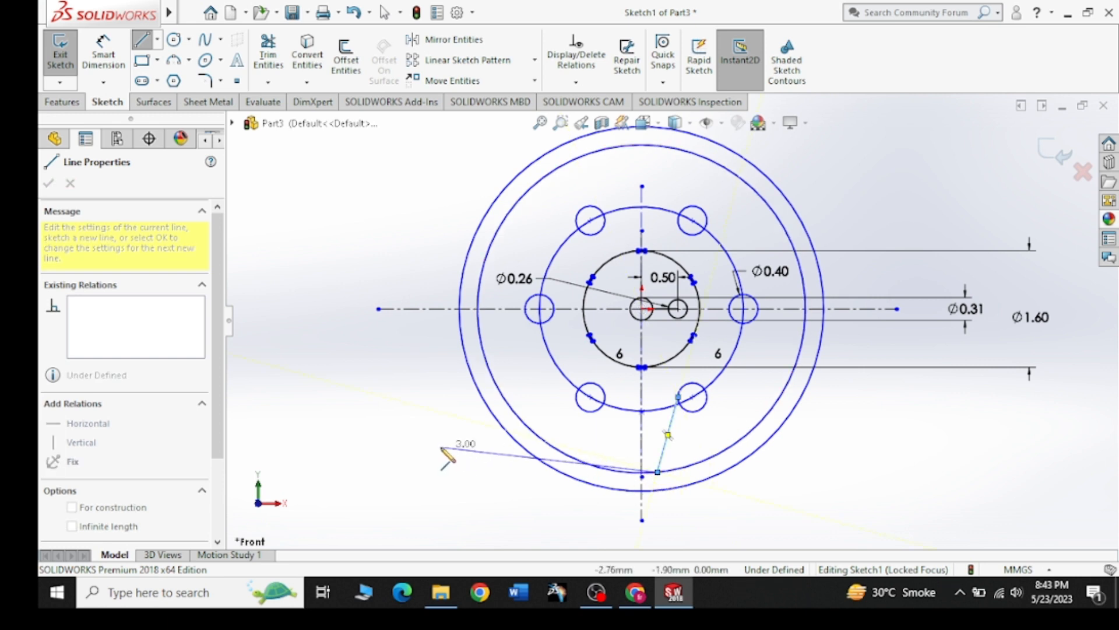
{"action": "left_click", "coordinate": [459, 439]}
{"action": "key", "text": "Escape"}
Sketch a line about 1.2 mm long from the lower-right patterned circle's top to the 4.5 mm circle on the right, checking the reference drawing
{"action": "left_click", "coordinate": [644, 598]}
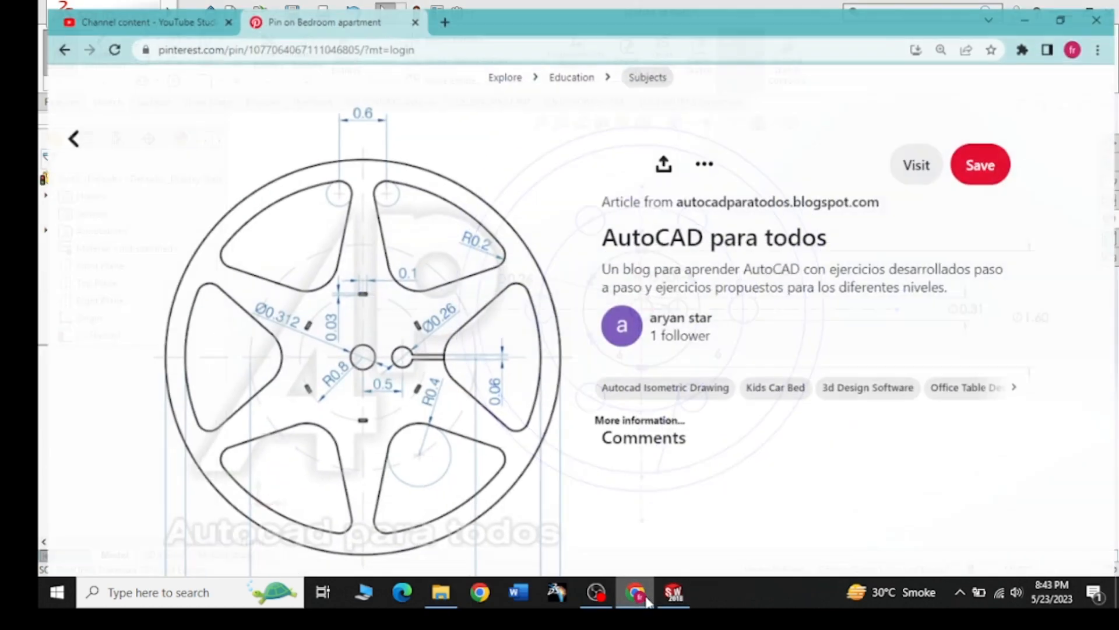
{"action": "left_click", "coordinate": [646, 600]}
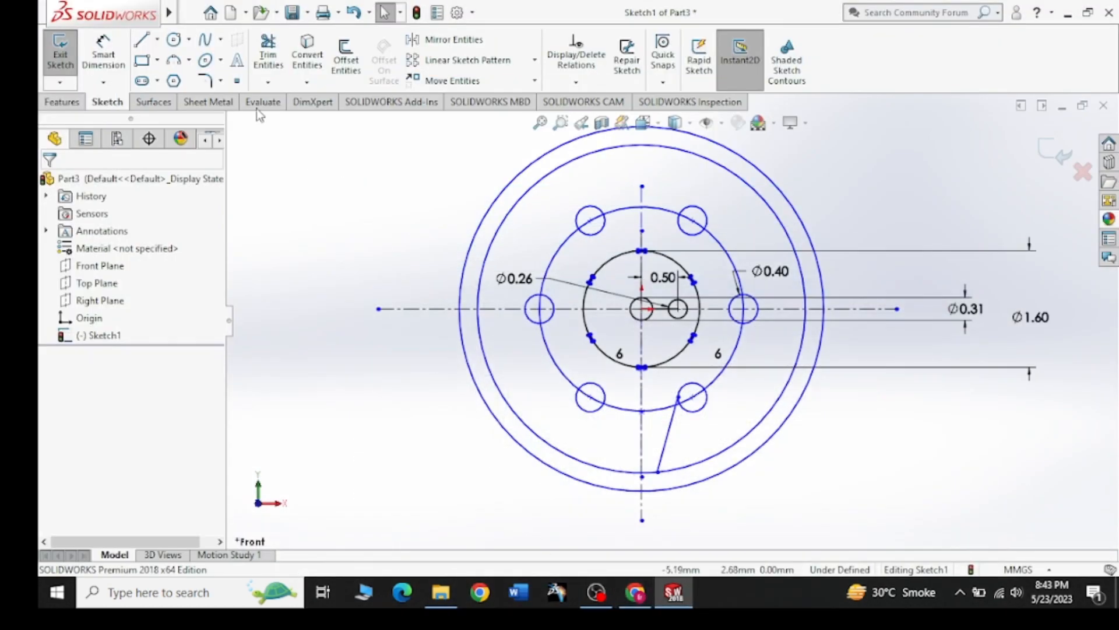
{"action": "left_click", "coordinate": [141, 39]}
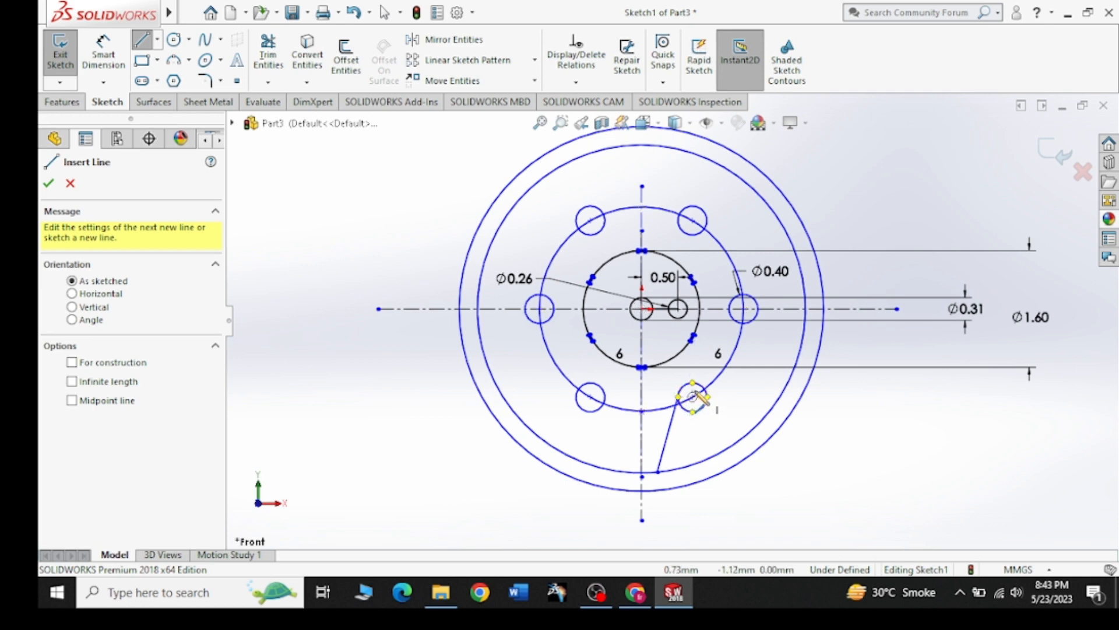
{"action": "scroll", "coordinate": [700, 403], "scroll_direction": "down", "scroll_amount": 4}
{"action": "scroll", "coordinate": [702, 402], "scroll_direction": "down", "scroll_amount": 1}
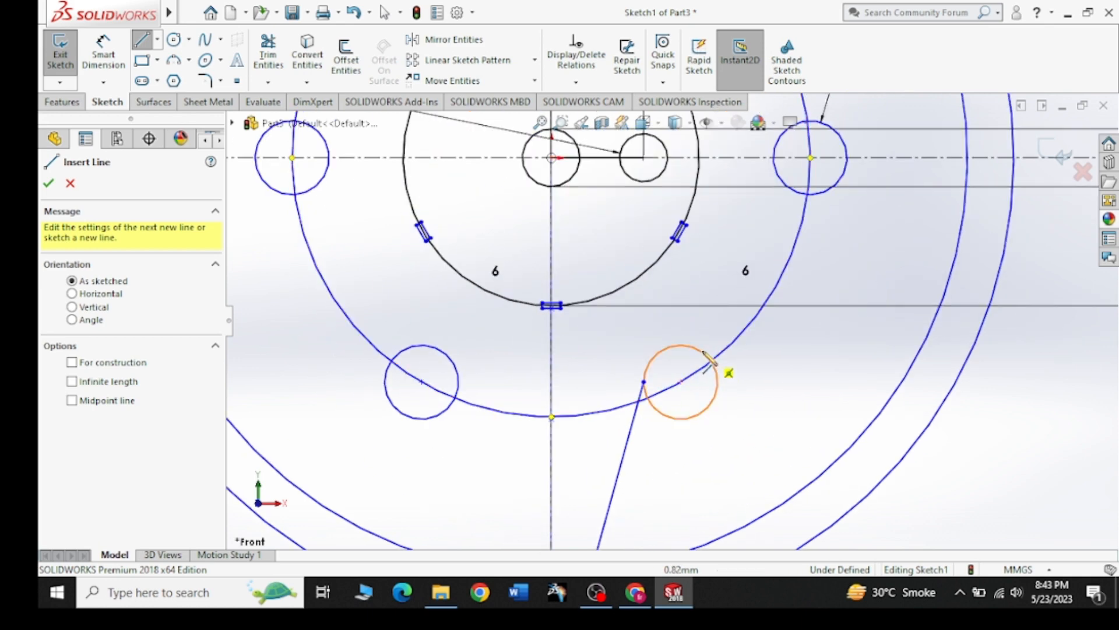
{"action": "left_click", "coordinate": [704, 353]}
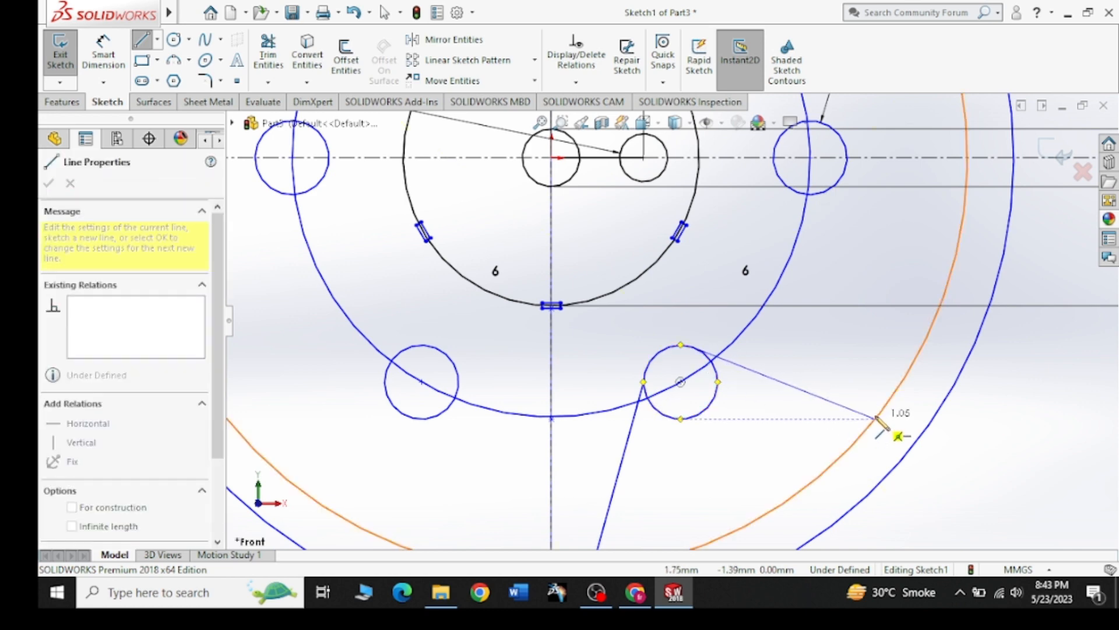
{"action": "left_click", "coordinate": [636, 591]}
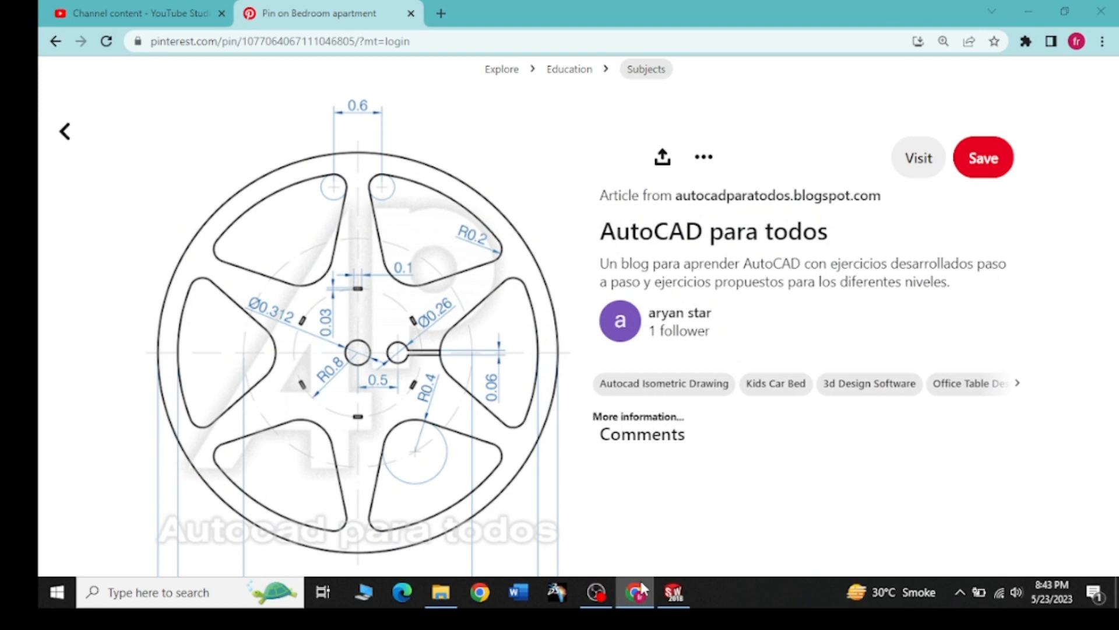
{"action": "left_click", "coordinate": [638, 592]}
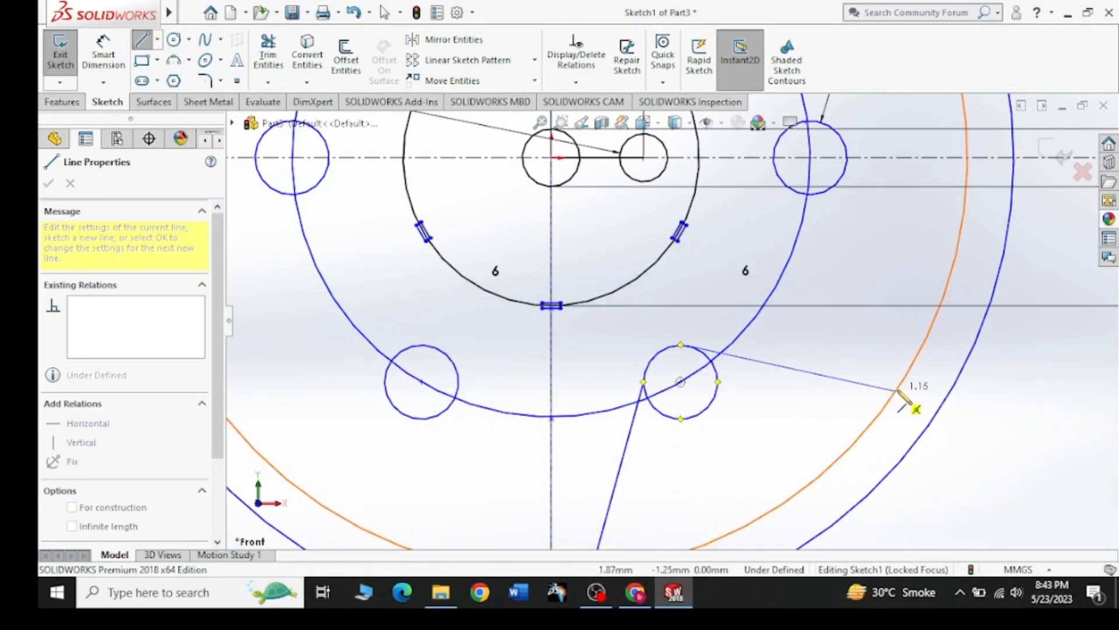
{"action": "scroll", "coordinate": [846, 382], "scroll_direction": "up", "scroll_amount": 3}
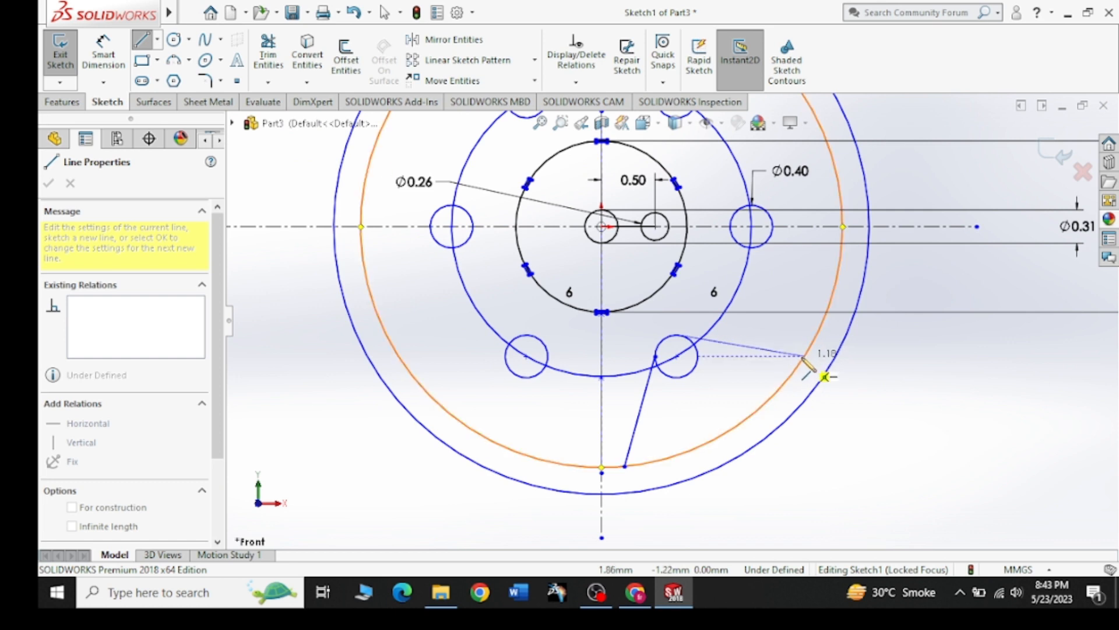
{"action": "left_click", "coordinate": [805, 356]}
{"action": "right_click", "coordinate": [878, 365]}
{"action": "left_click", "coordinate": [904, 367]}
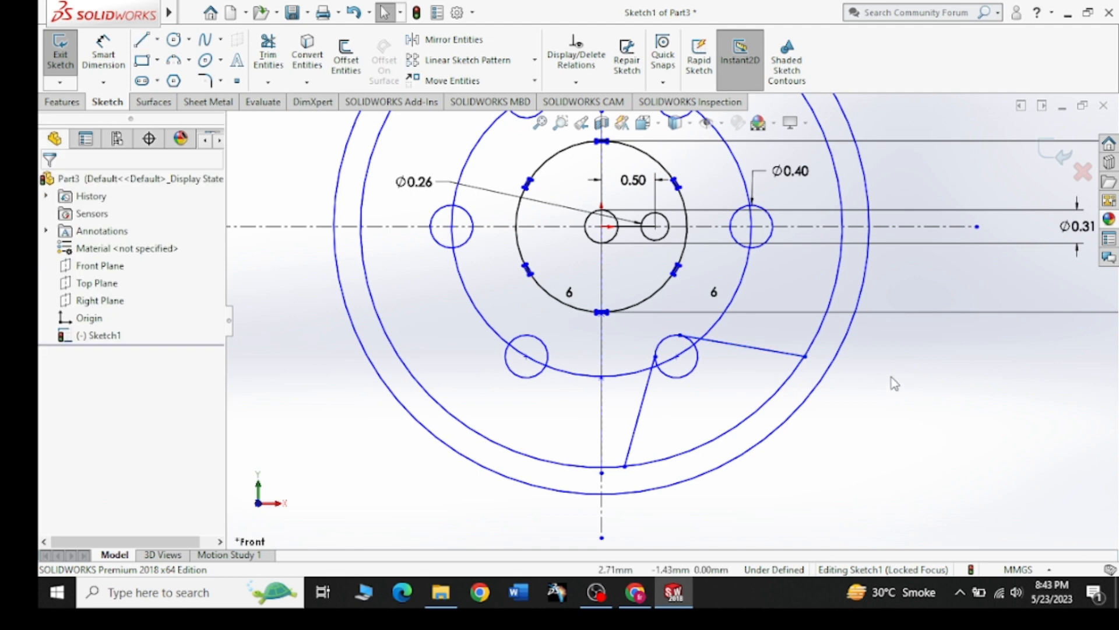
{"action": "left_click", "coordinate": [645, 601]}
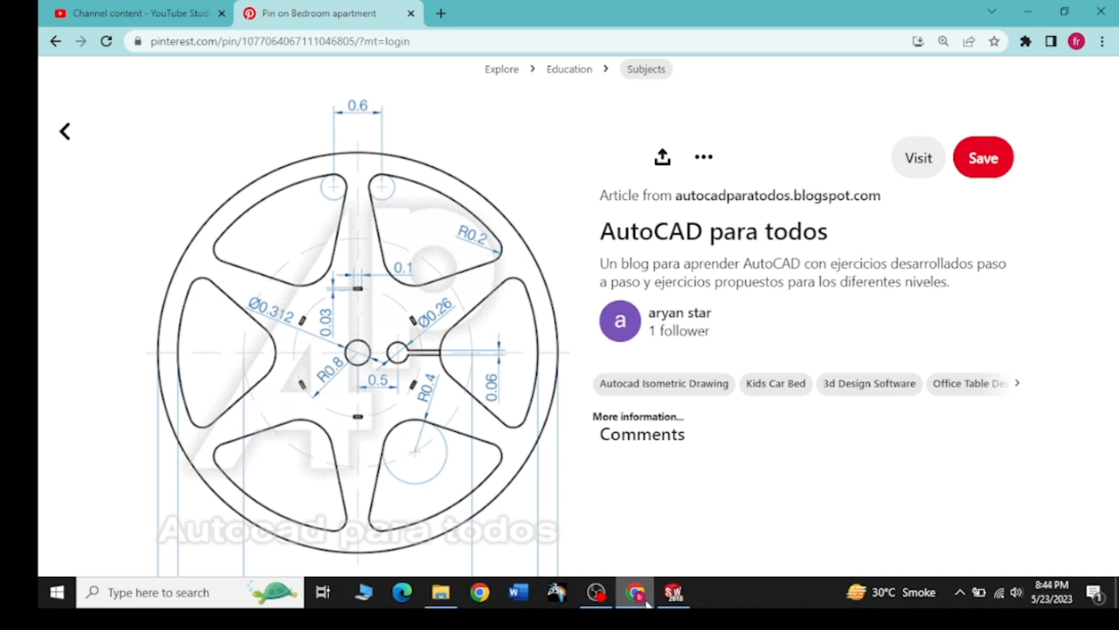
Consult the reference drawing and sketch a perimeter circle about 0.37 mm in diameter, tangent to the opening's left line and the 4.5 mm circle
{"action": "left_click", "coordinate": [642, 599]}
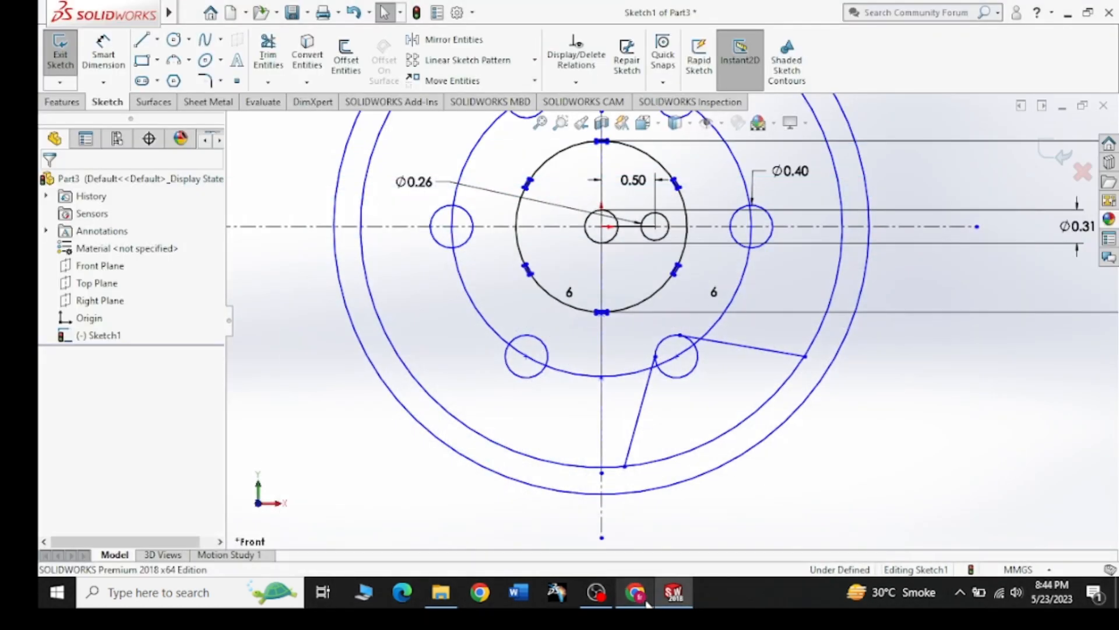
{"action": "left_click", "coordinate": [644, 600]}
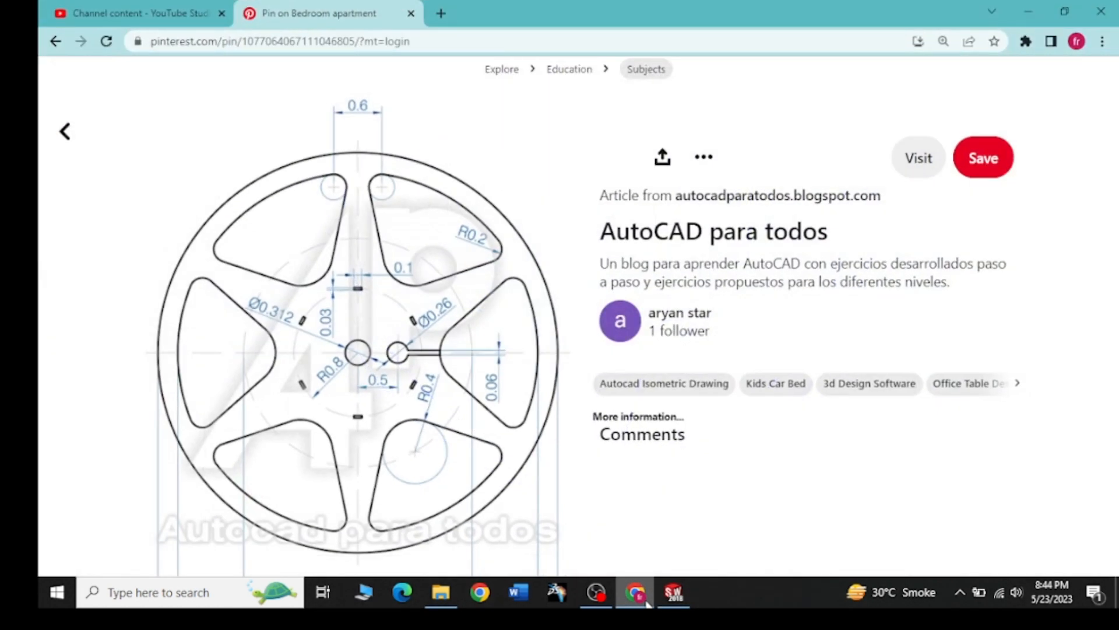
{"action": "left_click", "coordinate": [642, 595]}
{"action": "left_click", "coordinate": [642, 595]}
{"action": "left_click", "coordinate": [641, 599]}
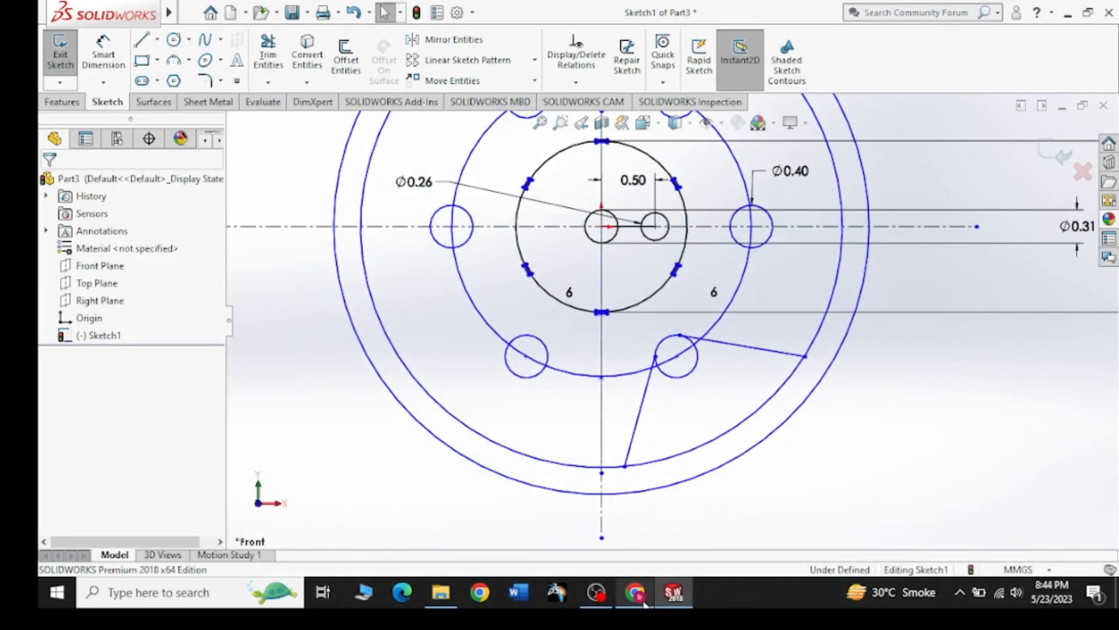
{"action": "left_click", "coordinate": [189, 39]}
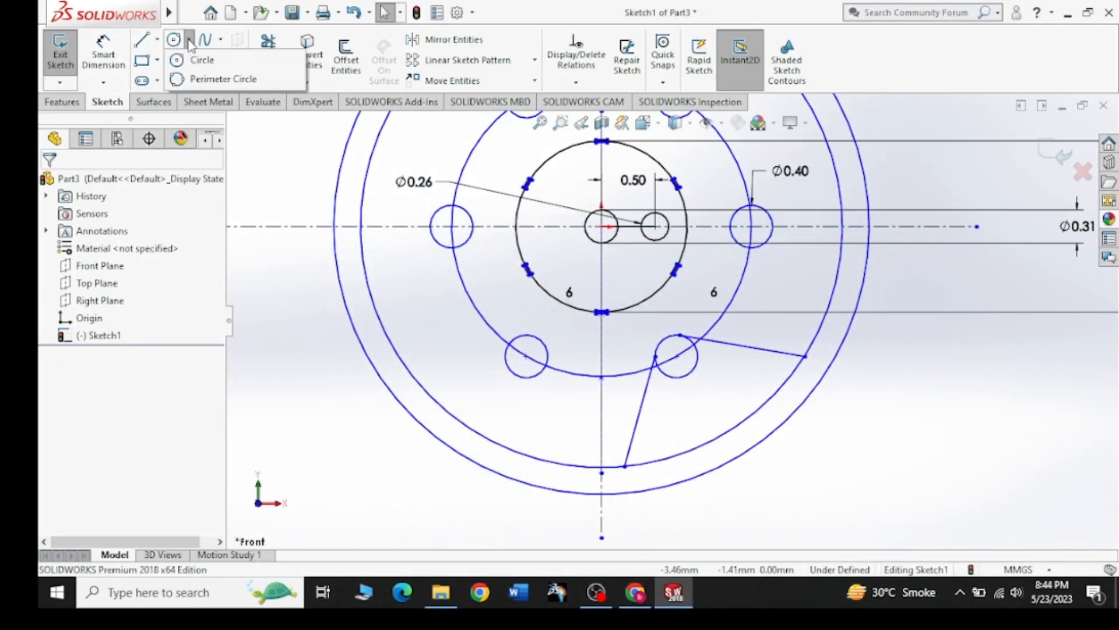
{"action": "left_click", "coordinate": [182, 80]}
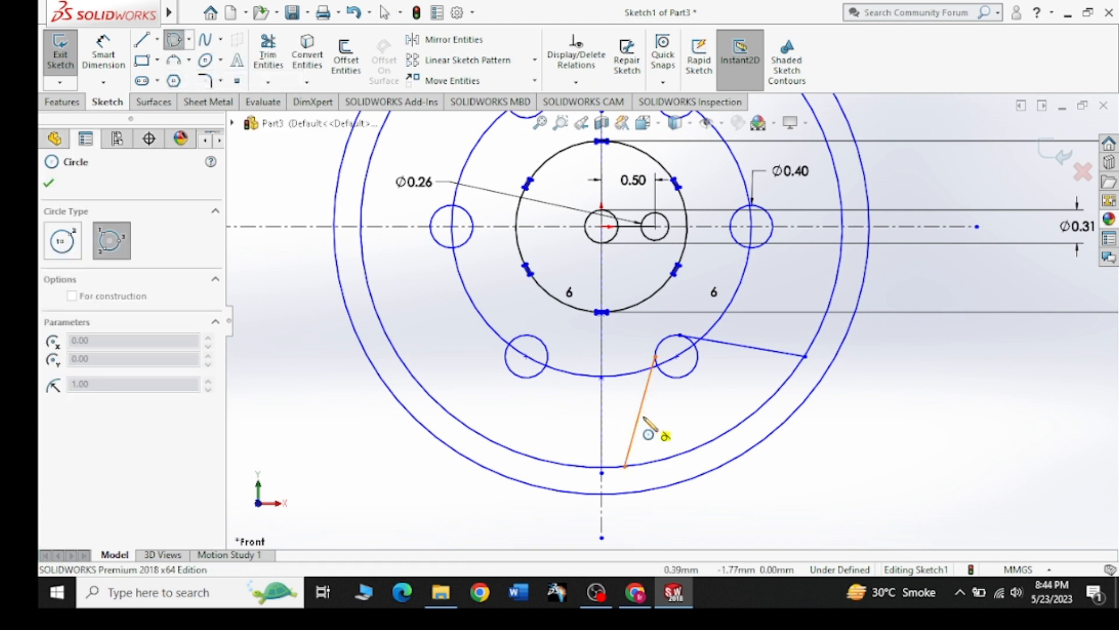
{"action": "left_click", "coordinate": [658, 459]}
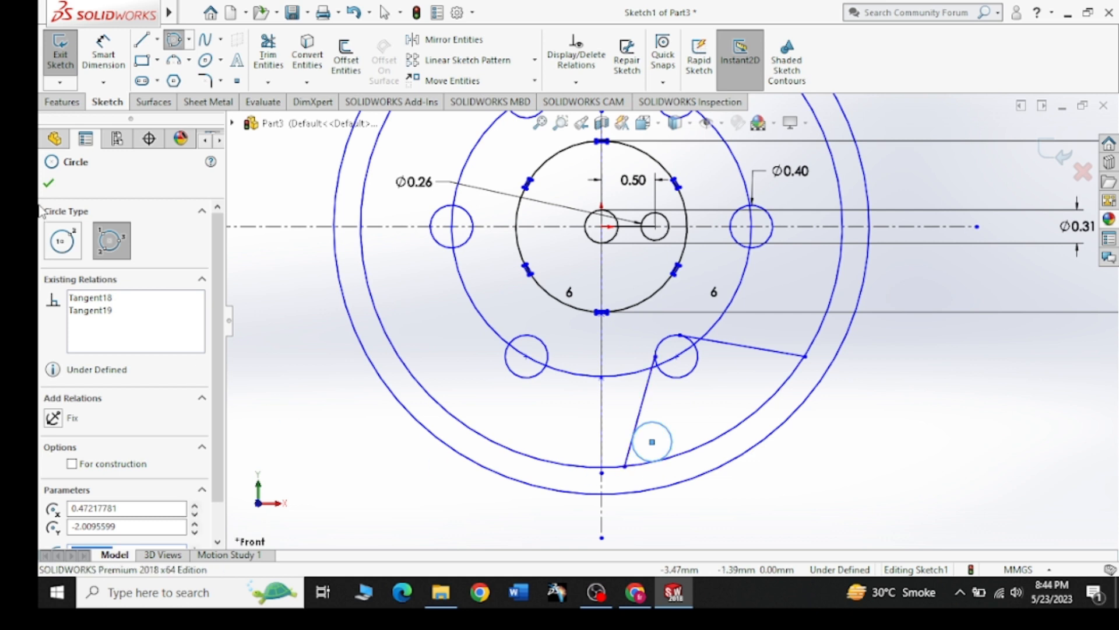
{"action": "key", "text": "Escape"}
Dimension the diameter of the lower tangent circle beside the opening's left line
{"action": "left_click", "coordinate": [103, 55]}
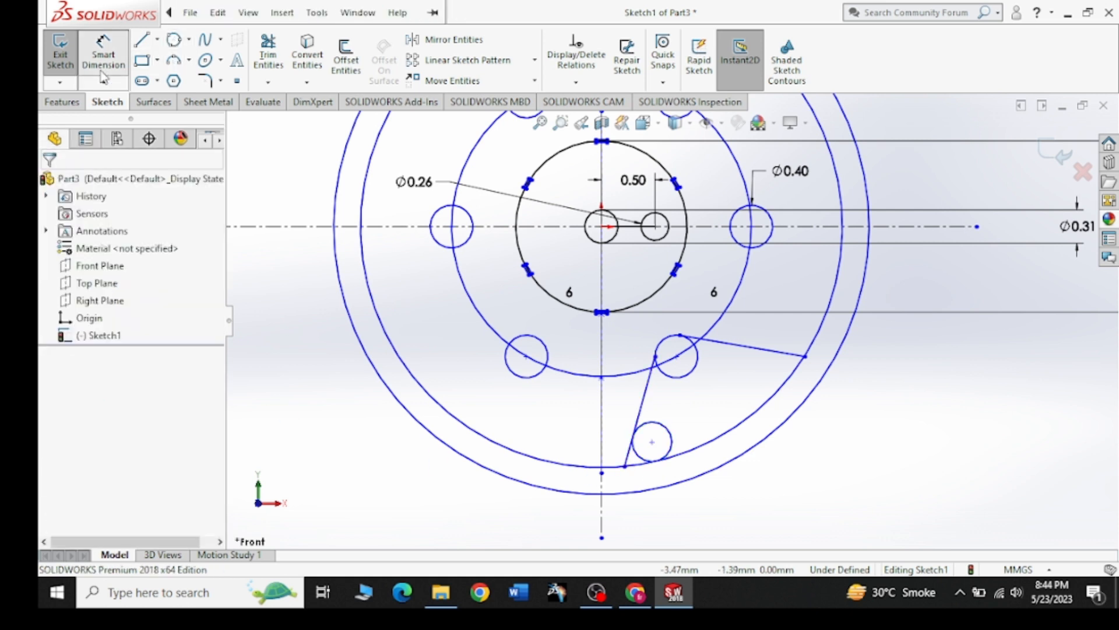
{"action": "left_click", "coordinate": [671, 454]}
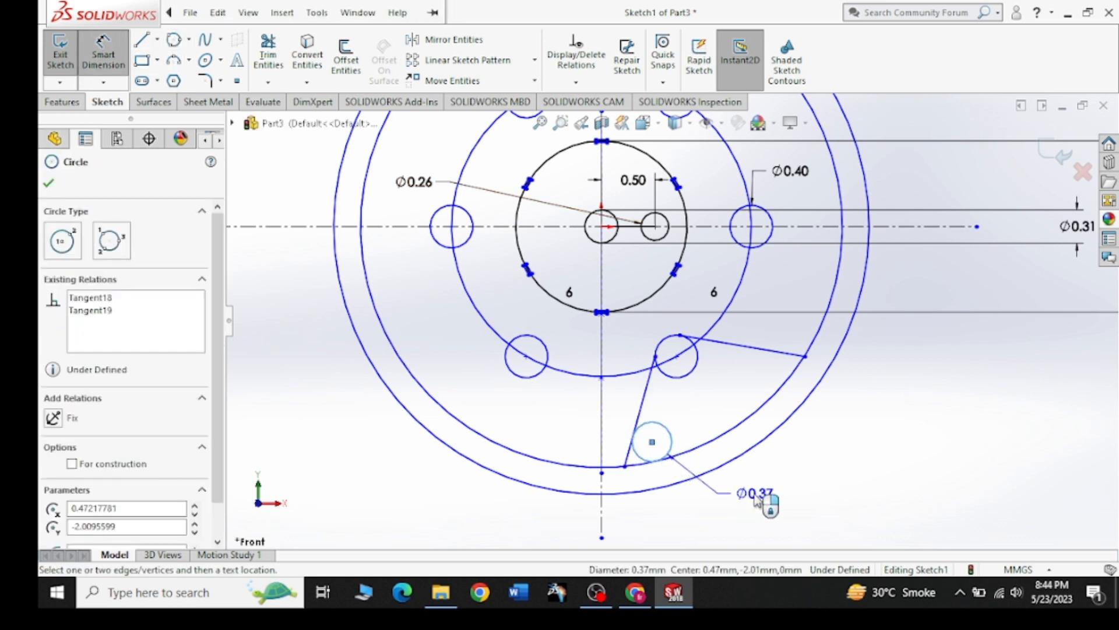
{"action": "left_click", "coordinate": [757, 500]}
Try a diameter of 0.6 mm for the lower tangent circle and undo the change
{"action": "type", "text": "0.6"}
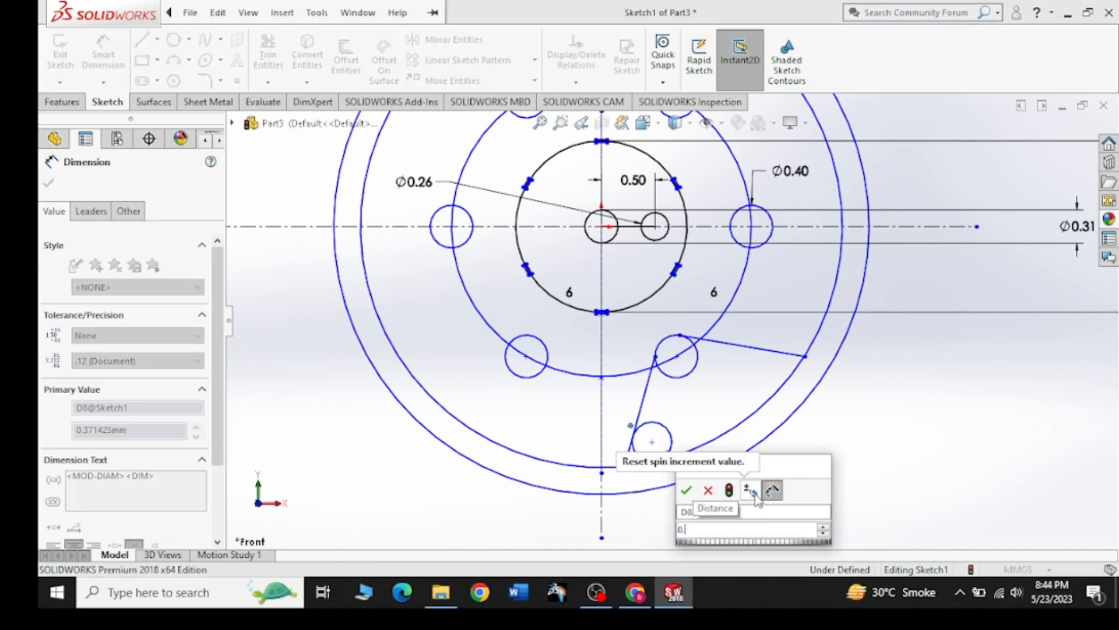
{"action": "key", "text": "Return"}
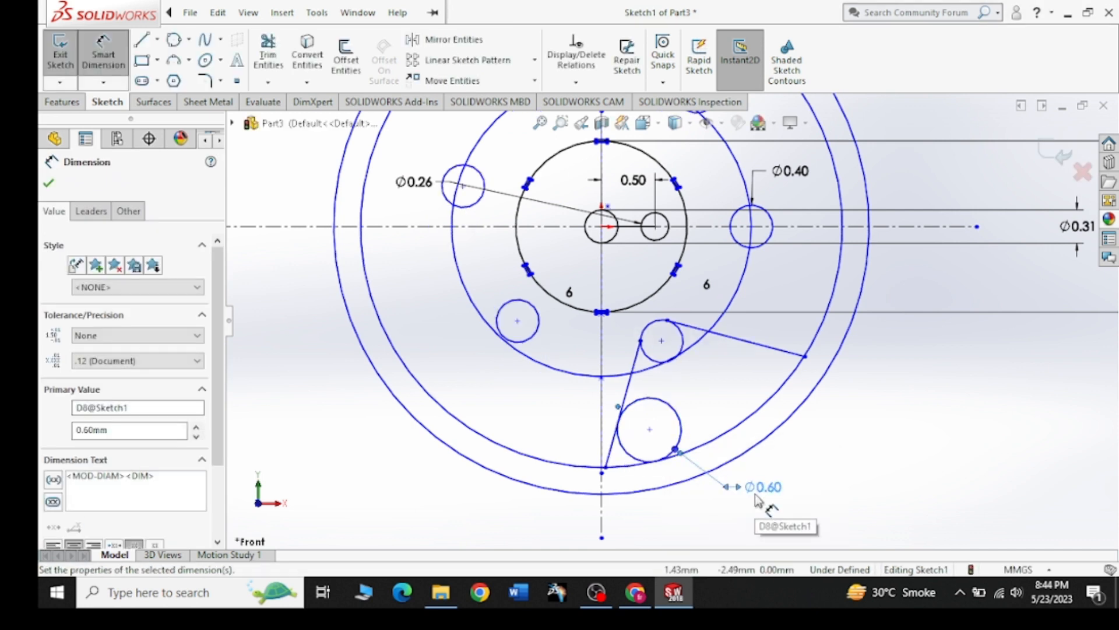
{"action": "key", "text": "Escape"}
{"action": "key", "text": "ctrl+z"}
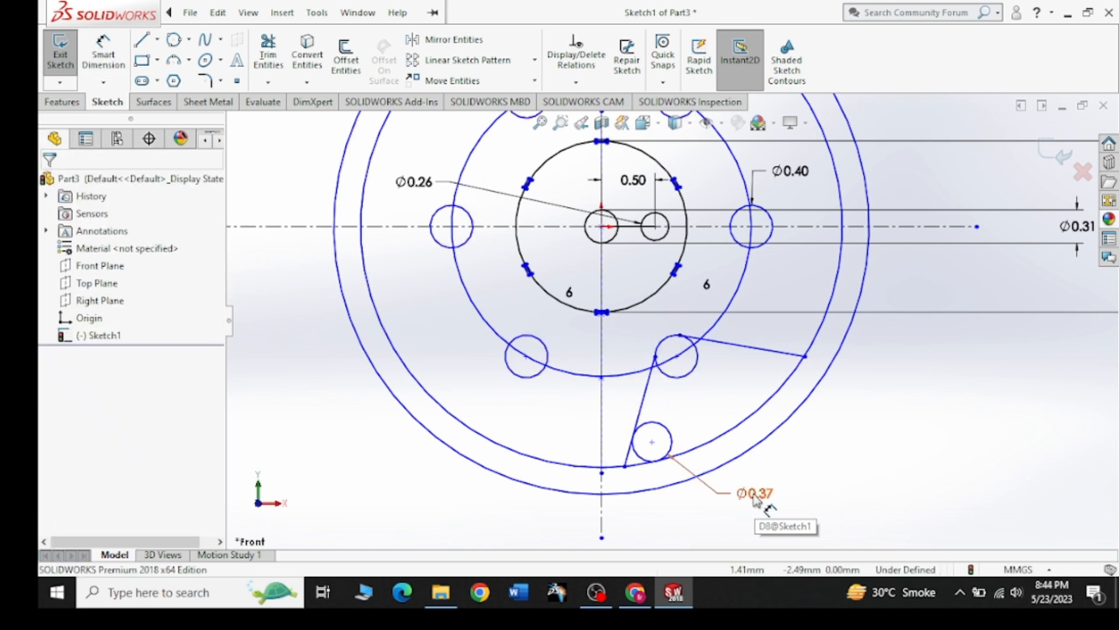
Trim the lower-right patterned circle, the left line's overhang and the lower tangent circle, leaving two rounded corners of the spoke opening
{"action": "left_click", "coordinate": [268, 54]}
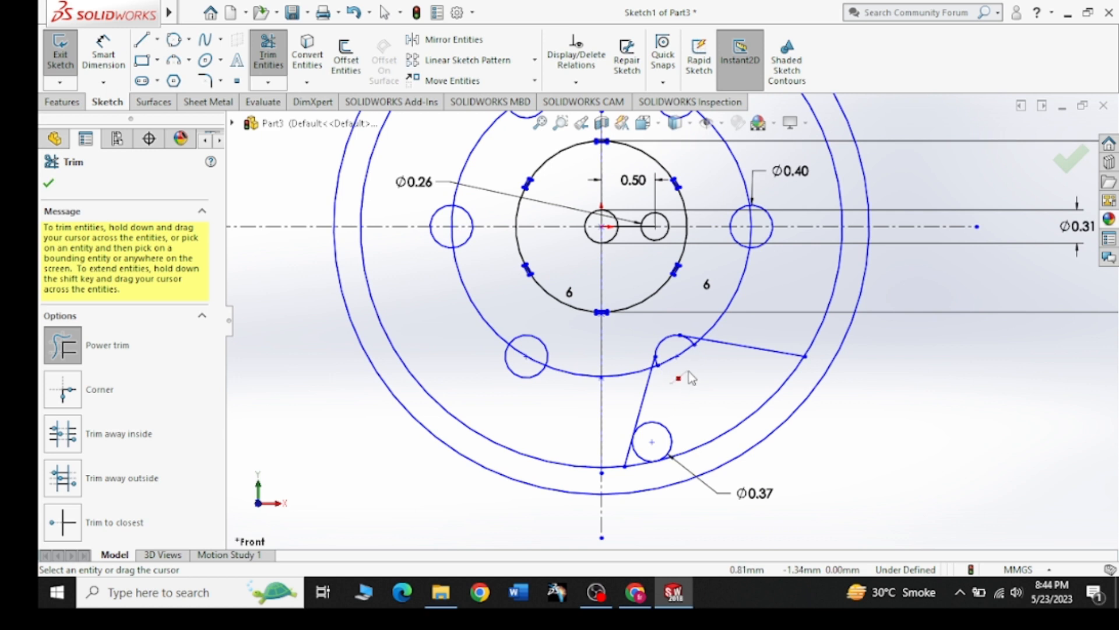
{"action": "left_click", "coordinate": [678, 376]}
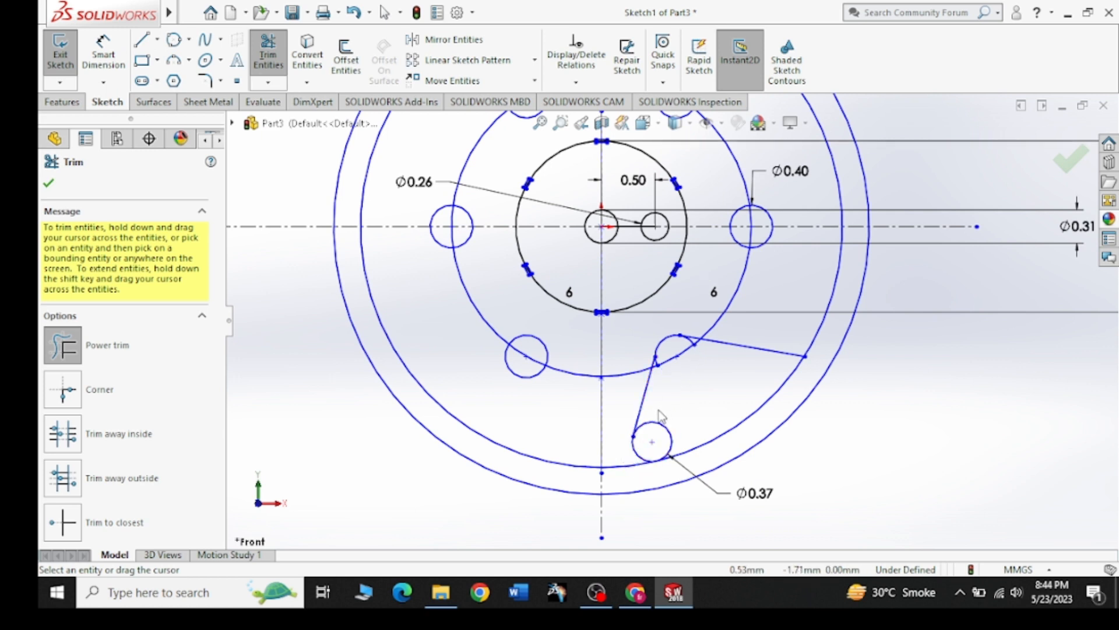
{"action": "left_click_drag", "start_coordinate": [658, 415], "coordinate": [654, 438]}
{"action": "scroll", "coordinate": [671, 373], "scroll_direction": "down", "scroll_amount": 5}
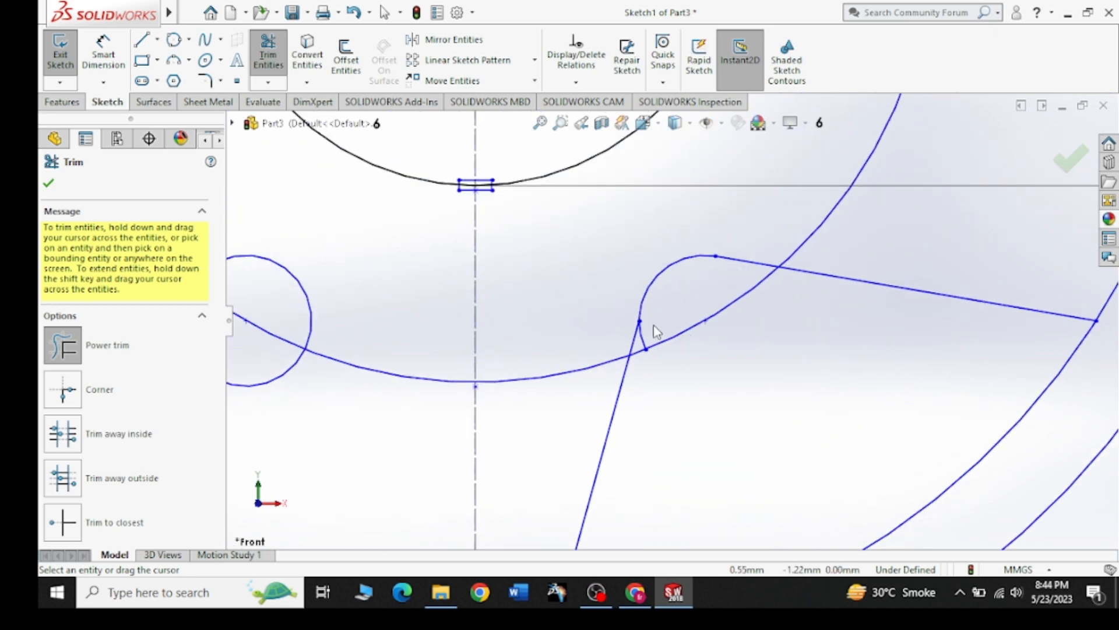
{"action": "scroll", "coordinate": [645, 349], "scroll_direction": "up", "scroll_amount": 5}
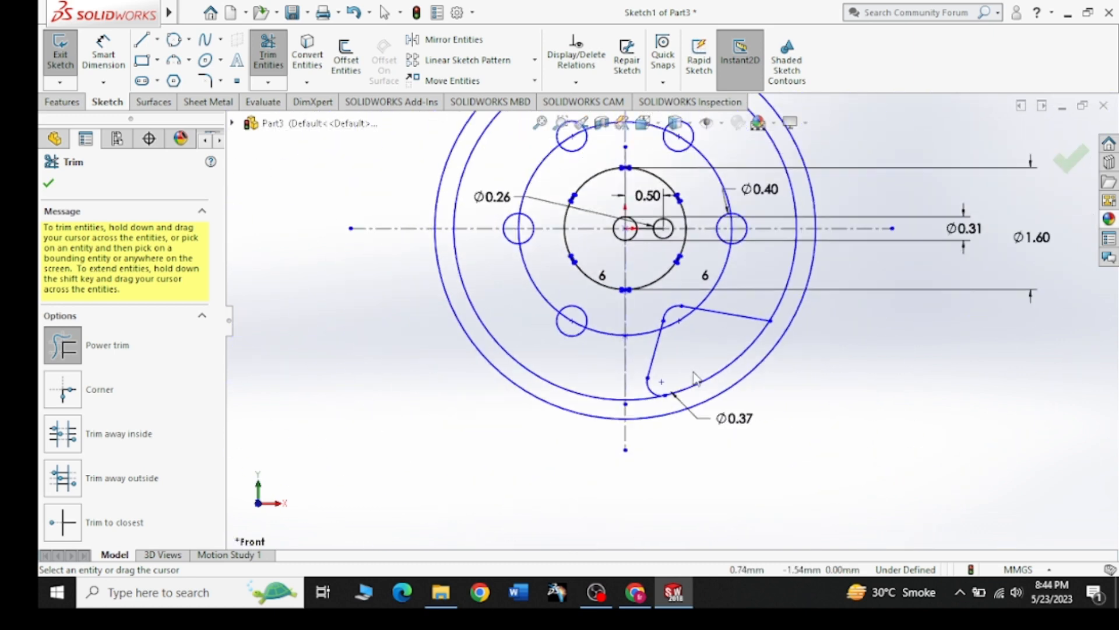
{"action": "scroll", "coordinate": [691, 313], "scroll_direction": "up", "scroll_amount": 2}
{"action": "scroll", "coordinate": [688, 304], "scroll_direction": "down", "scroll_amount": 8}
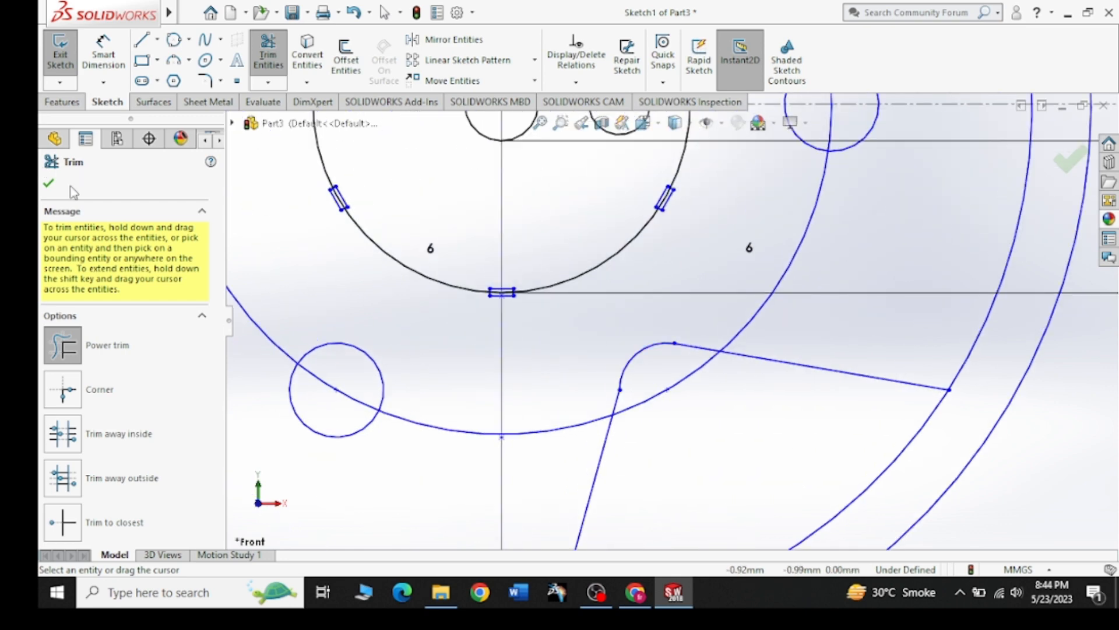
{"action": "left_click", "coordinate": [49, 183]}
{"action": "mouse_move", "coordinate": [620, 389]}
{"action": "left_mouse_down"}
{"action": "mouse_move", "coordinate": [632, 393]}
{"action": "mouse_move", "coordinate": [629, 376]}
{"action": "mouse_move", "coordinate": [623, 392]}
{"action": "left_mouse_up"}
{"action": "scroll", "coordinate": [692, 422], "scroll_direction": "up", "scroll_amount": 5}
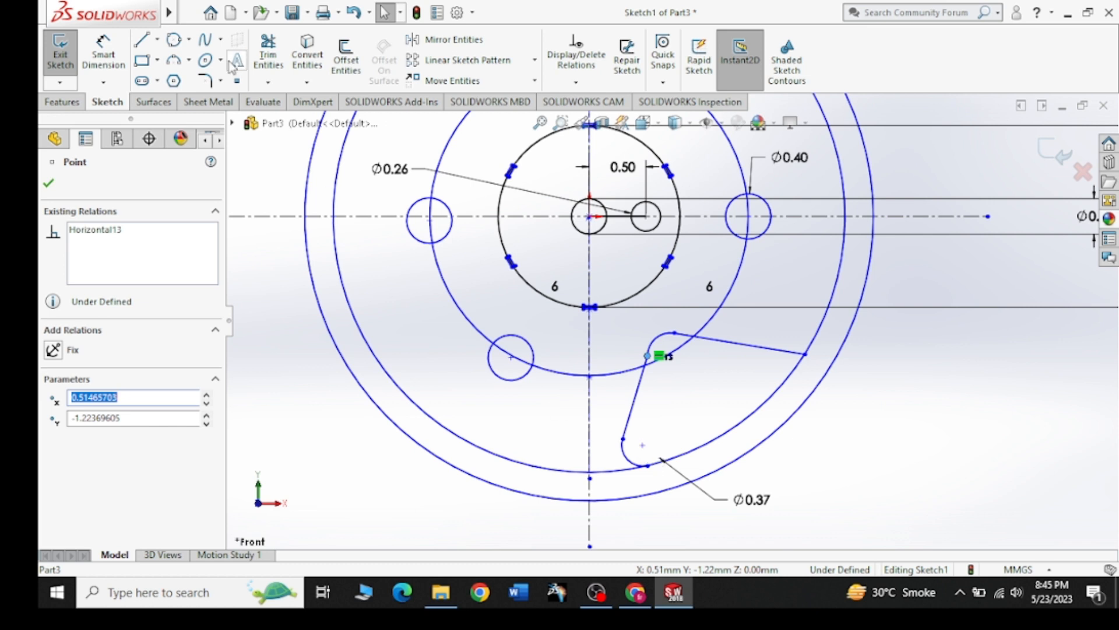
Sketch a perimeter circle about 0.32 mm in diameter at the opening's right corner, tangent to the upper line and the 4.5 mm circle
{"action": "left_click", "coordinate": [174, 41]}
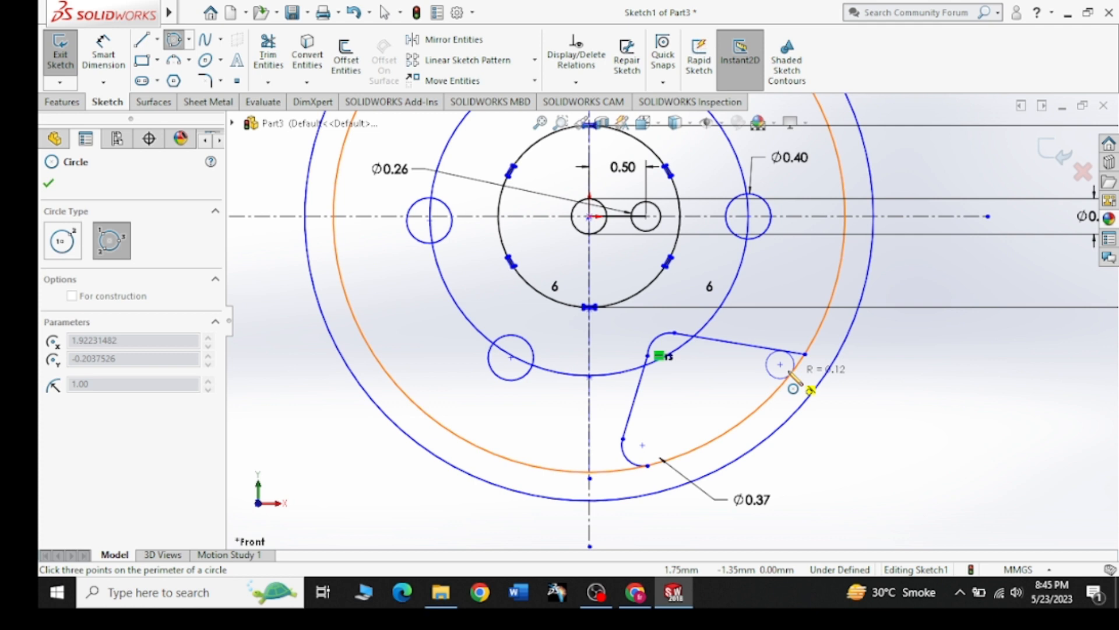
{"action": "left_click", "coordinate": [789, 371]}
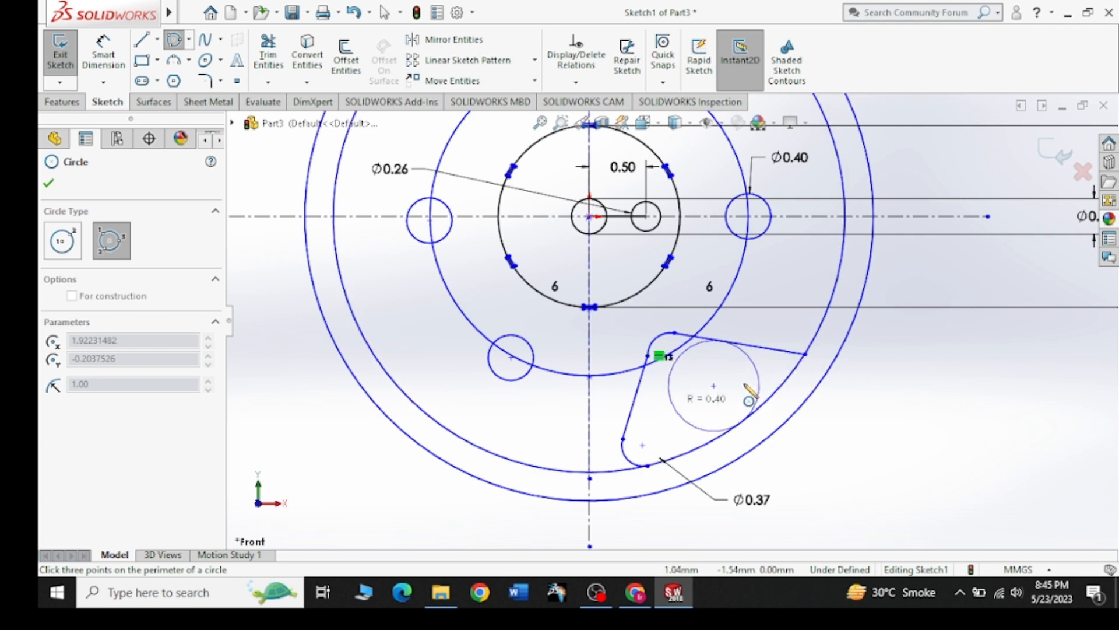
{"action": "left_click", "coordinate": [791, 365]}
Dimension the right corner circle and set its diameter to 0.35 mm
{"action": "left_click", "coordinate": [103, 53]}
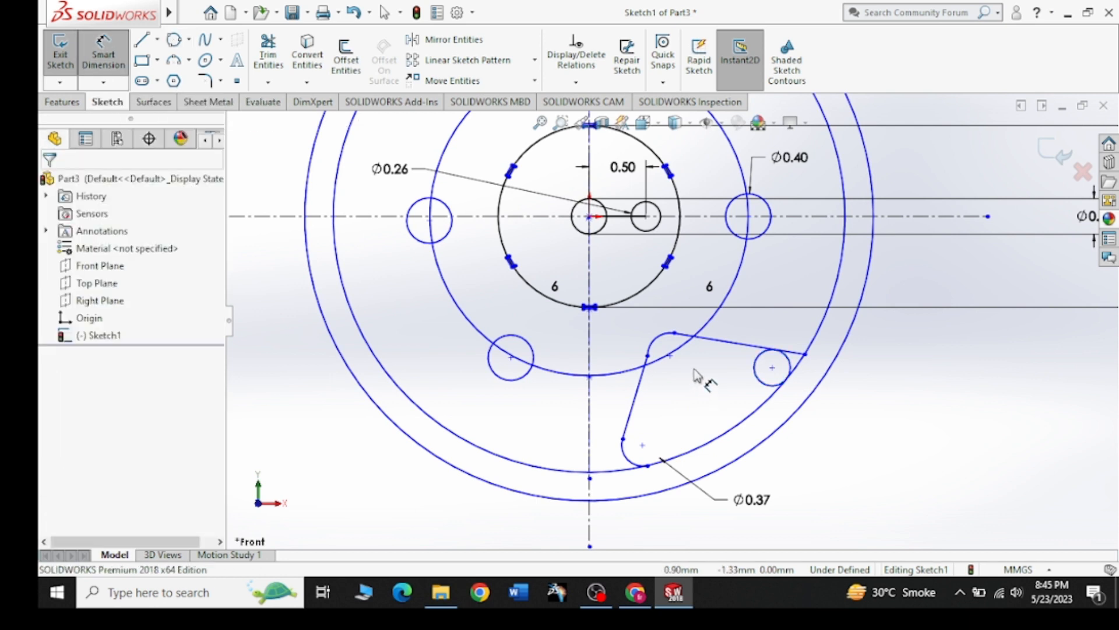
{"action": "left_click", "coordinate": [784, 380]}
{"action": "left_click", "coordinate": [903, 404]}
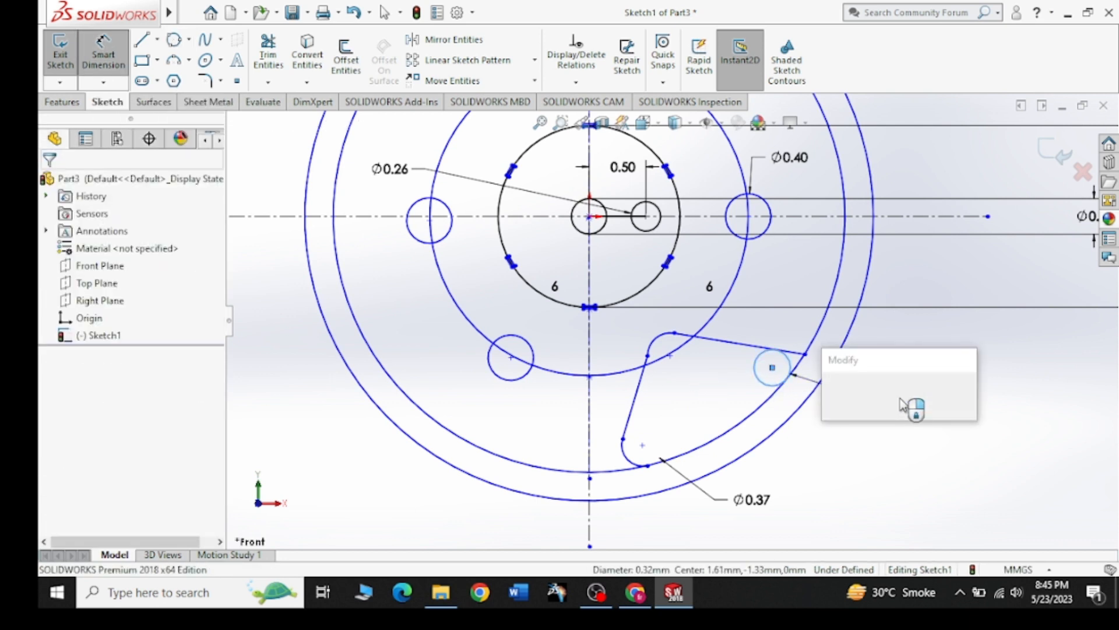
{"action": "type", "text": "0."}
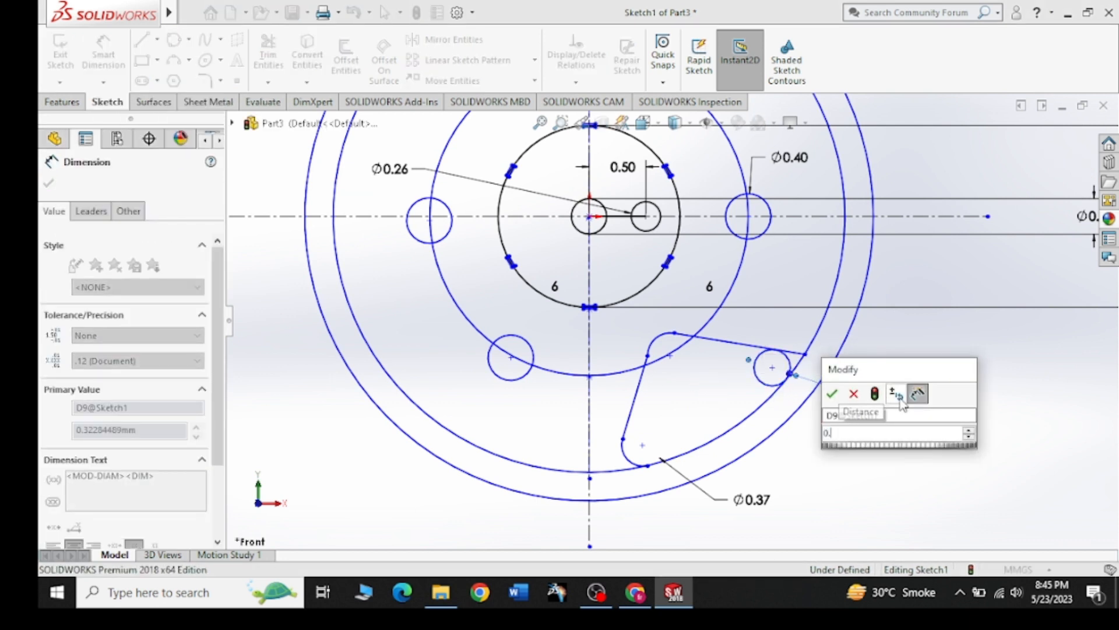
{"action": "type", "text": "35"}
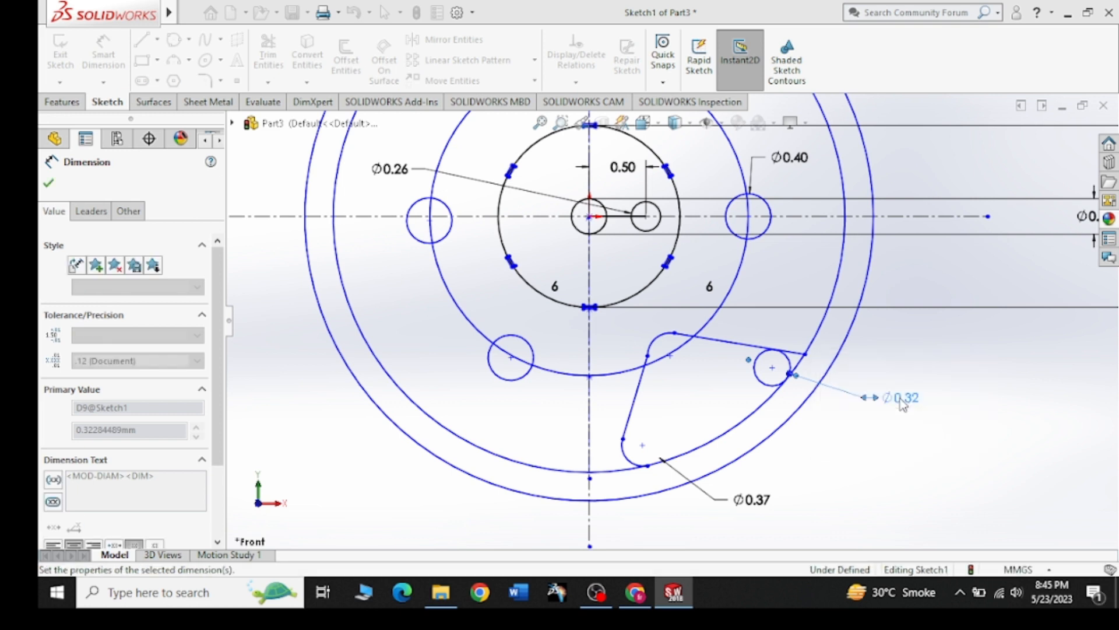
{"action": "key", "text": "Return"}
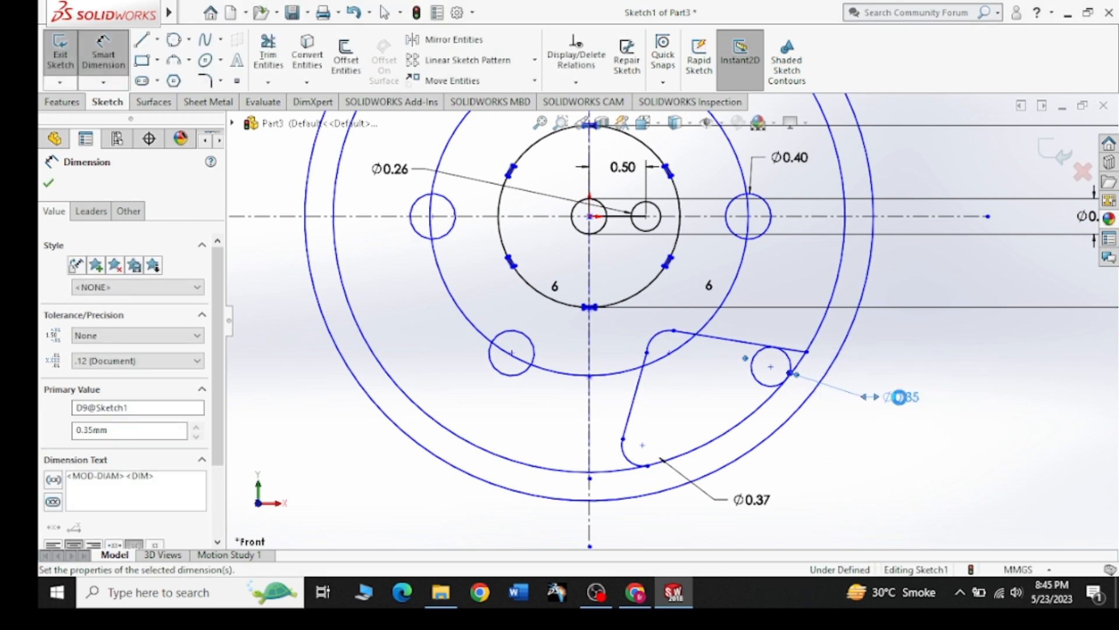
Trim the right corner circle's inner portion and the upper line's overhang to leave a rounded corner
{"action": "left_click", "coordinate": [266, 55]}
{"action": "mouse_move", "coordinate": [794, 356]}
{"action": "left_mouse_down"}
{"action": "mouse_move", "coordinate": [790, 369]}
{"action": "mouse_move", "coordinate": [742, 373]}
{"action": "left_mouse_up"}
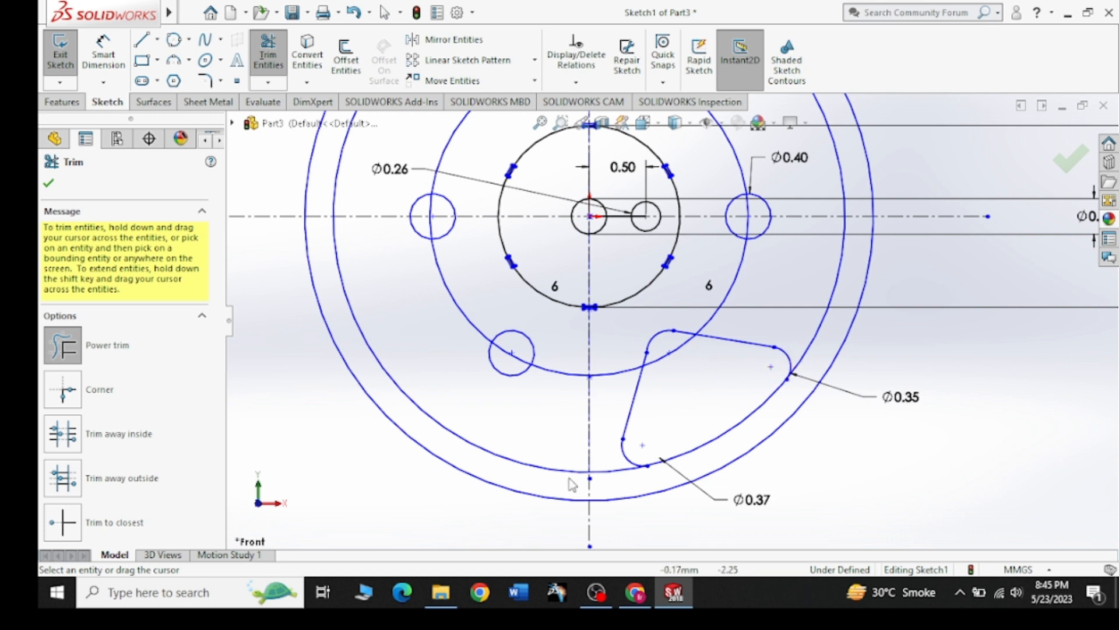
{"action": "left_click", "coordinate": [142, 40]}
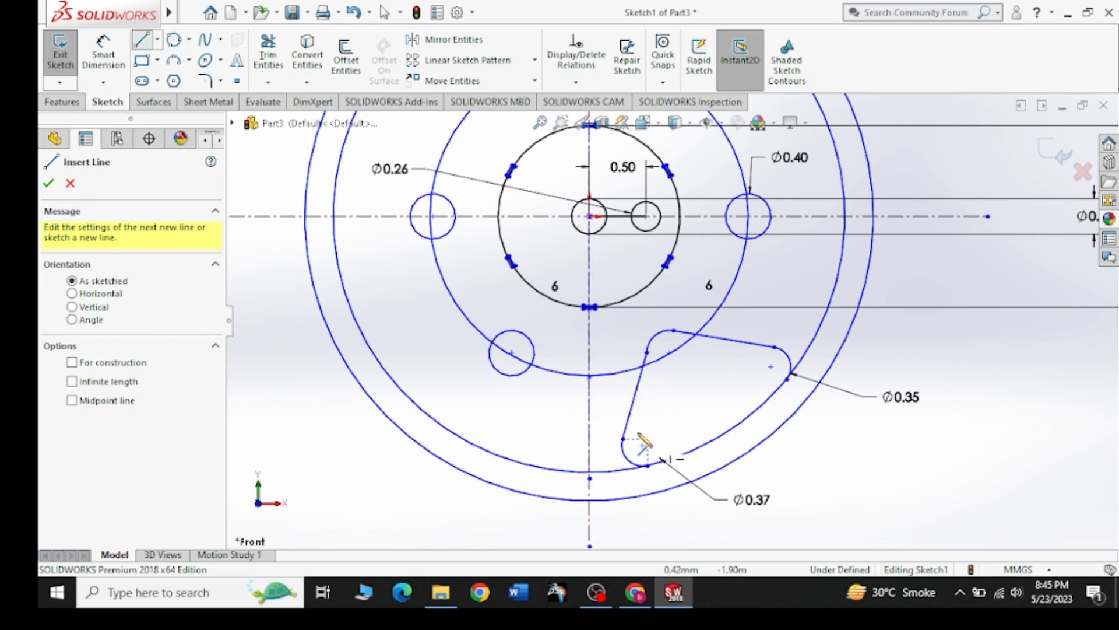
{"action": "left_click", "coordinate": [68, 184]}
Create a circular sketch pattern of the opening's two side lines and two outer corner arcs around the origin, with 6 equally spaced instances over 360 degrees
{"action": "left_click", "coordinate": [535, 60]}
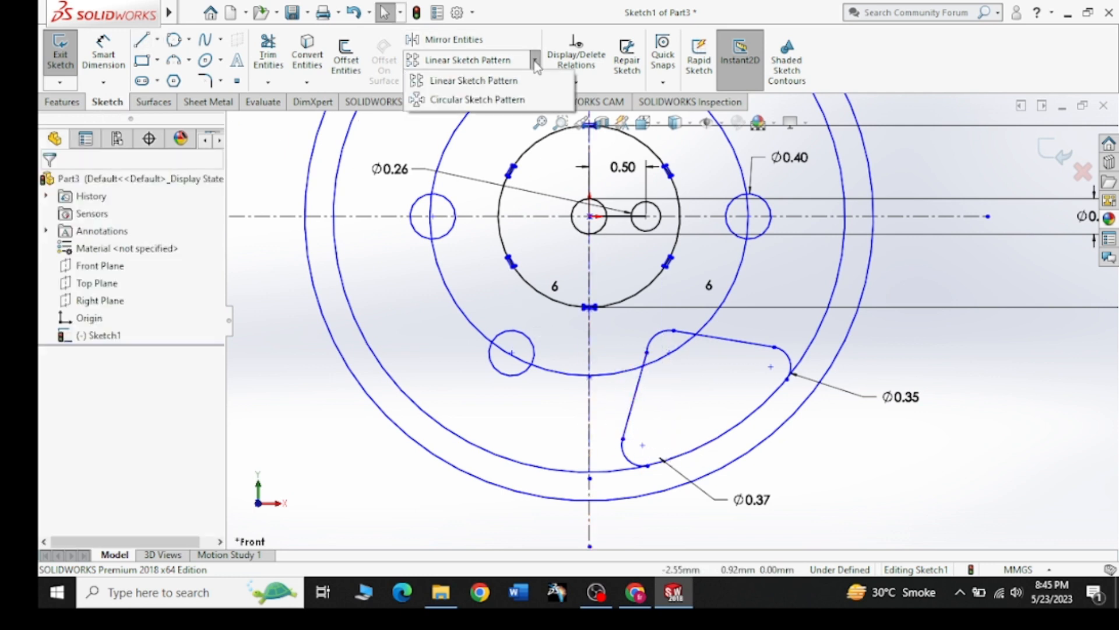
{"action": "left_click", "coordinate": [511, 100]}
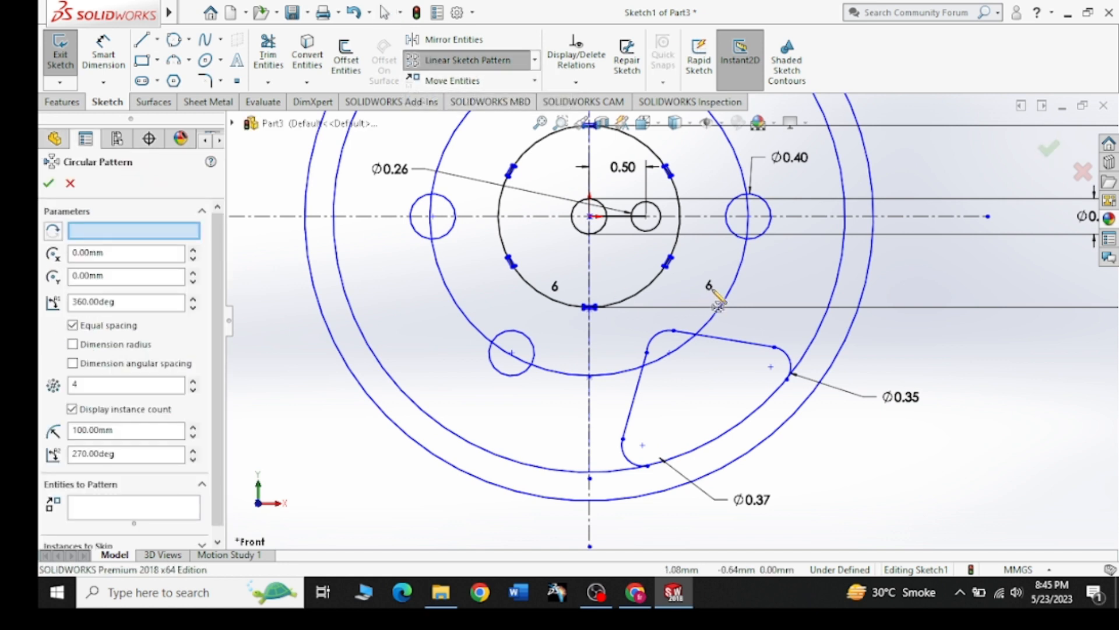
{"action": "left_click", "coordinate": [776, 354]}
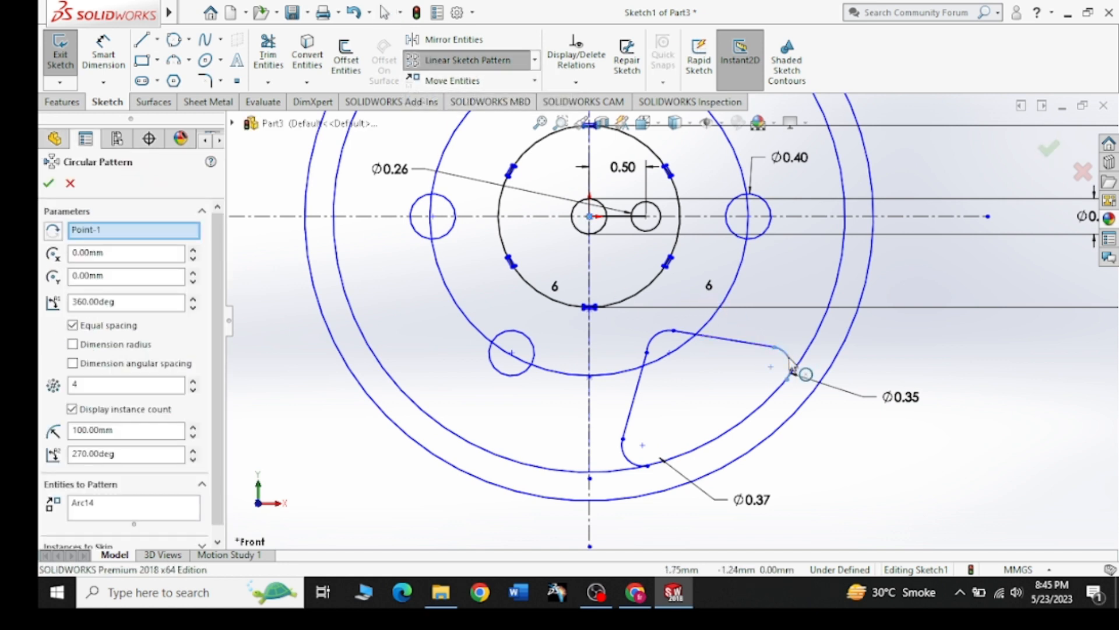
{"action": "left_click", "coordinate": [737, 348]}
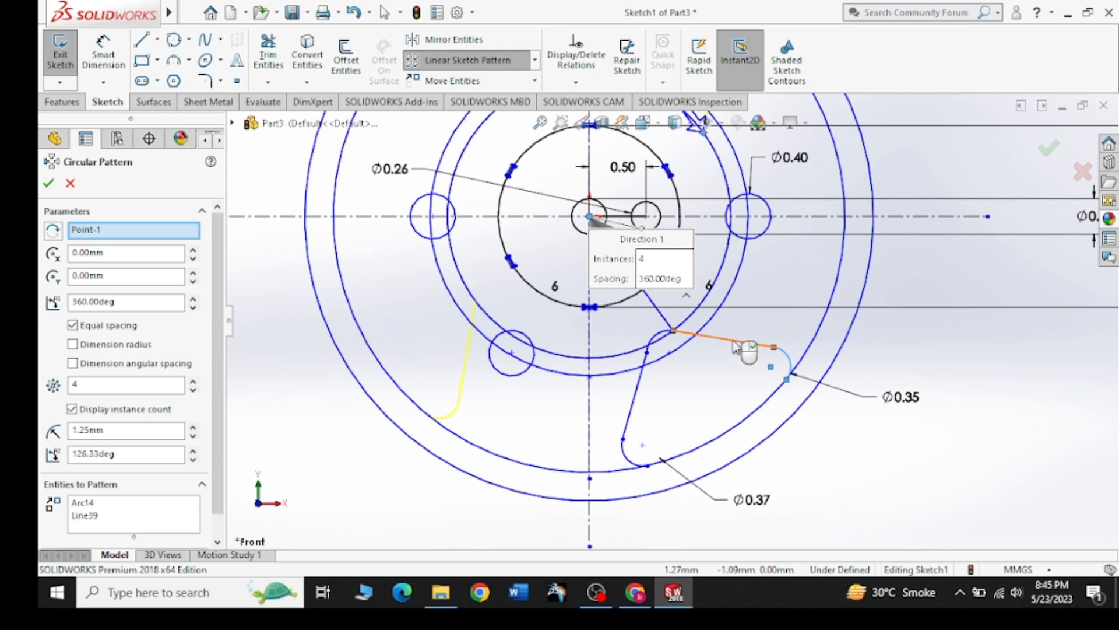
{"action": "left_click", "coordinate": [634, 400]}
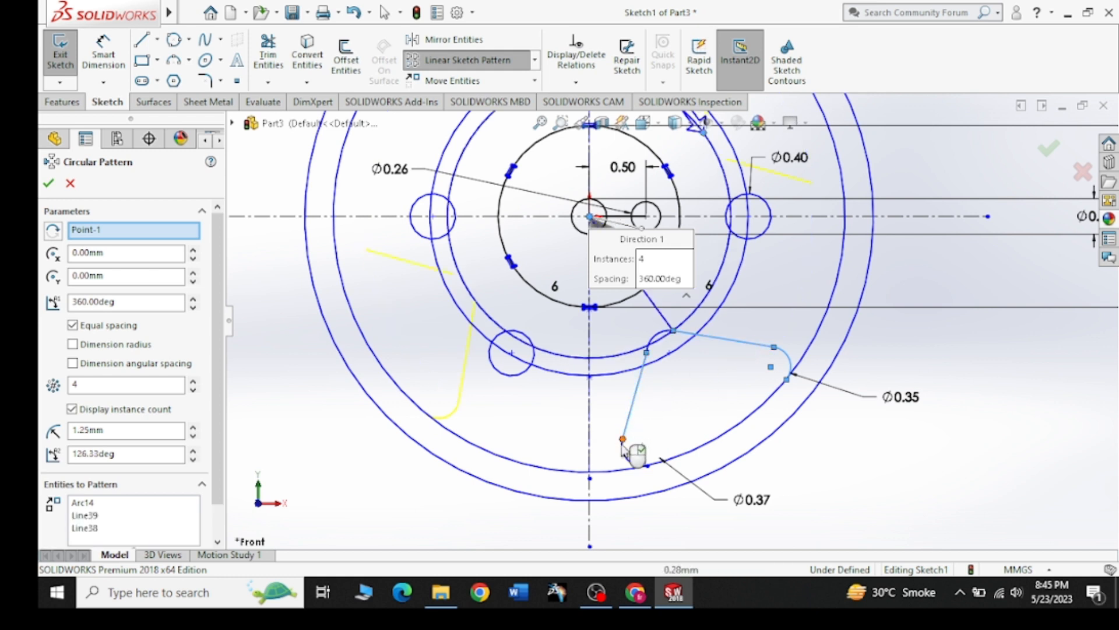
{"action": "left_click", "coordinate": [627, 455]}
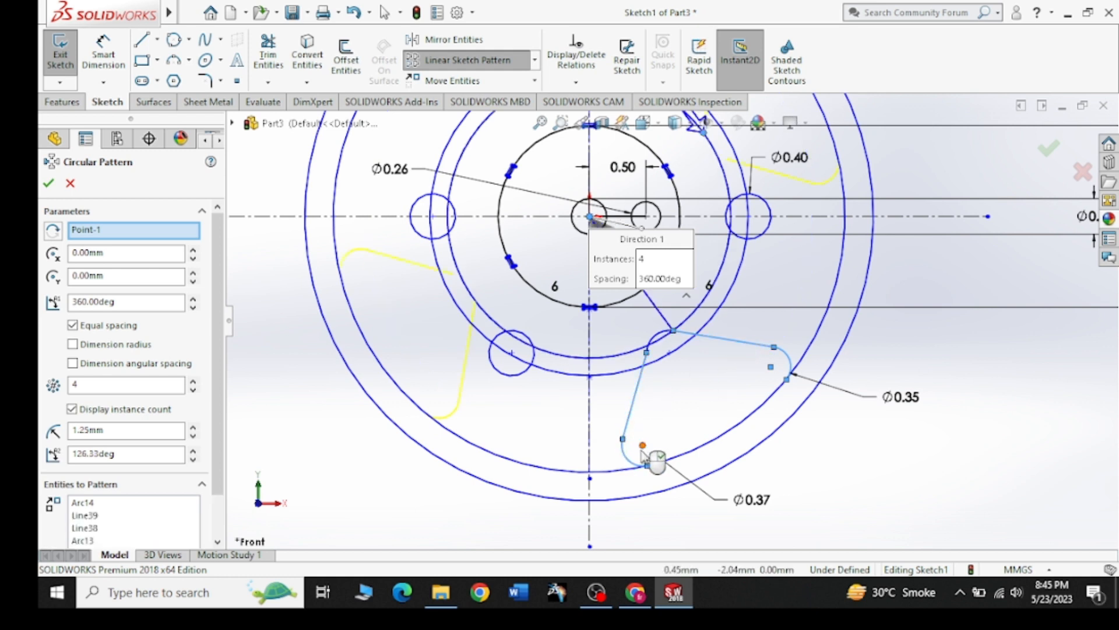
{"action": "left_click", "coordinate": [105, 384]}
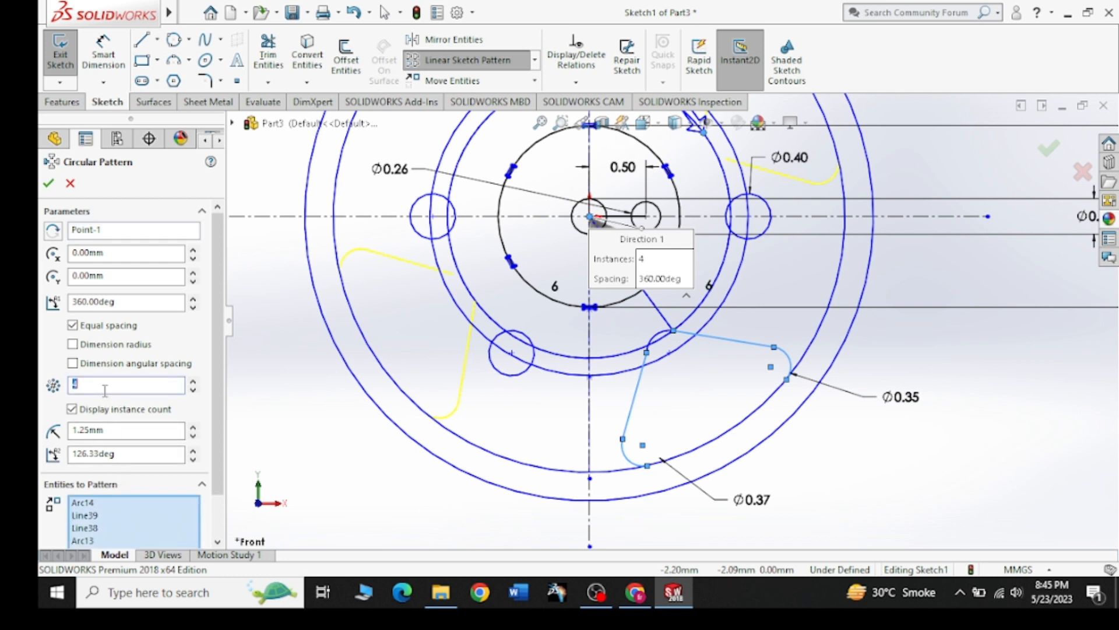
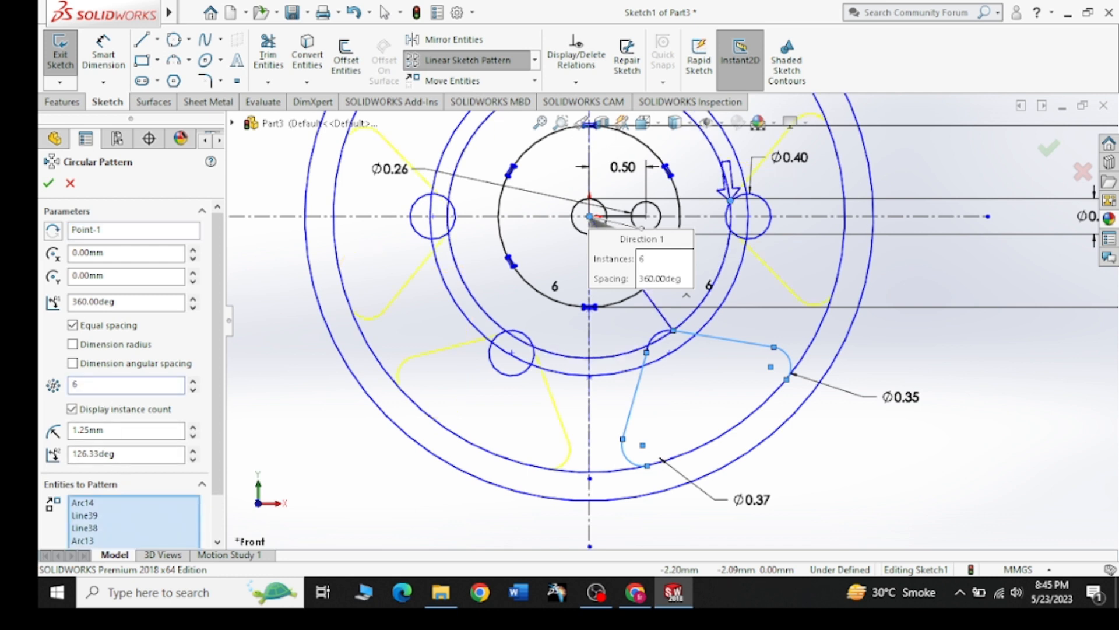
{"action": "left_click", "coordinate": [49, 184]}
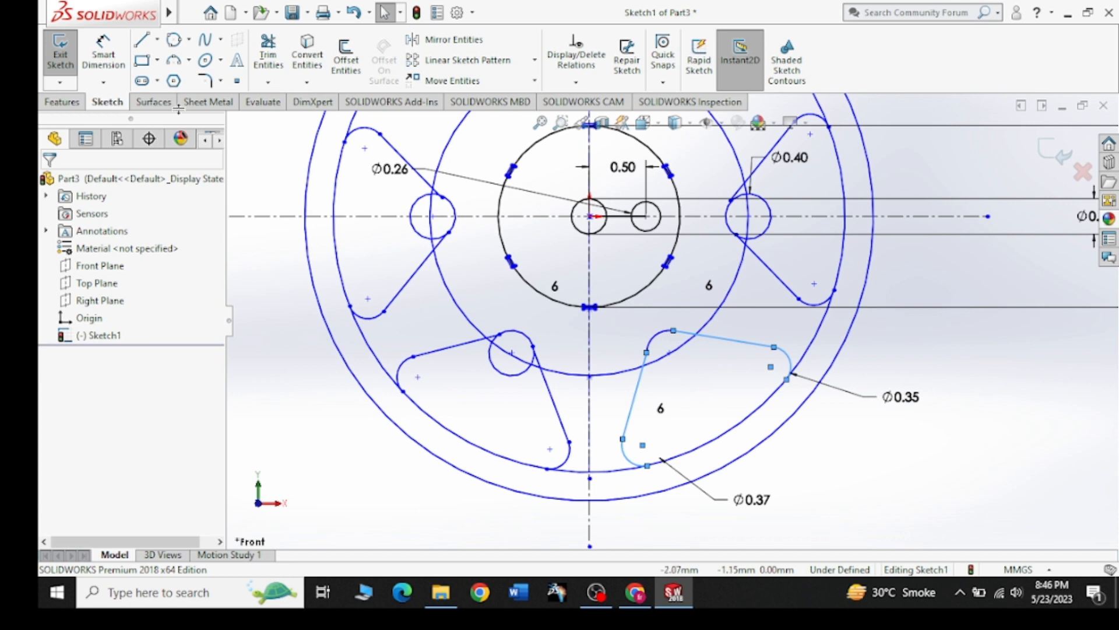
Trim the outward-facing parts of the inner corner circles in the spoke openings, keeping their hub-side arcs
{"action": "left_click", "coordinate": [268, 55]}
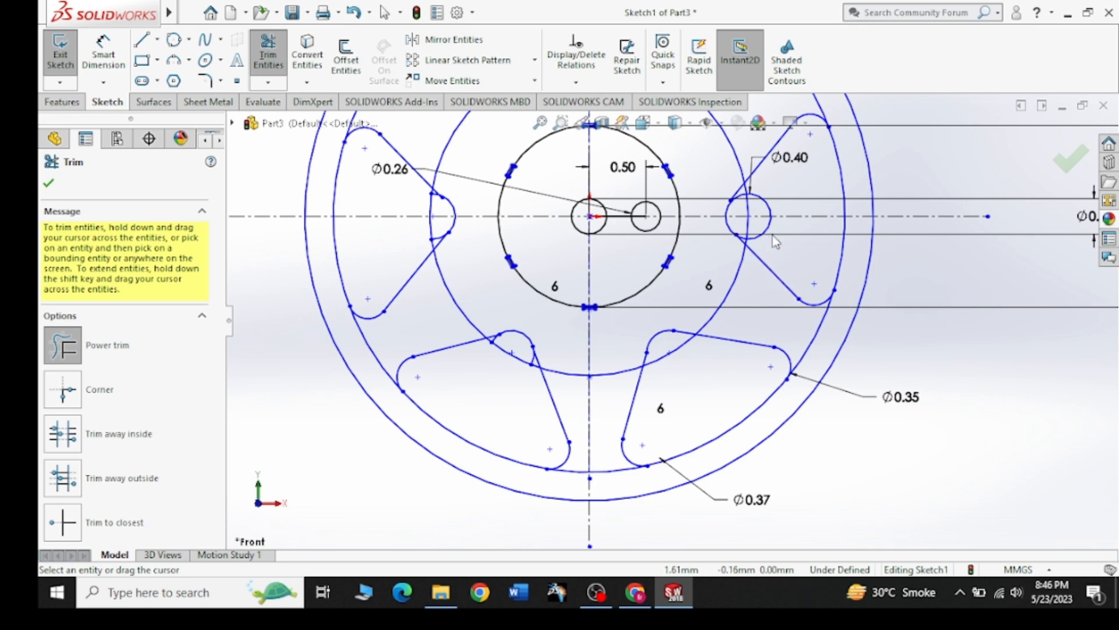
{"action": "scroll", "coordinate": [775, 242], "scroll_direction": "down", "scroll_amount": 2}
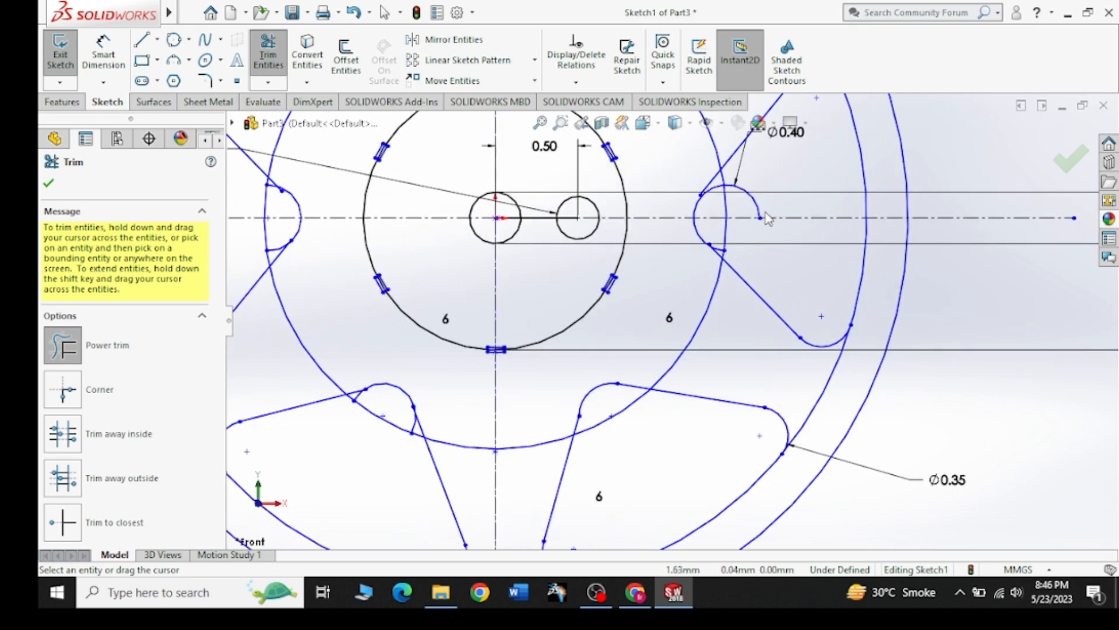
{"action": "scroll", "coordinate": [752, 232], "scroll_direction": "up", "scroll_amount": 4}
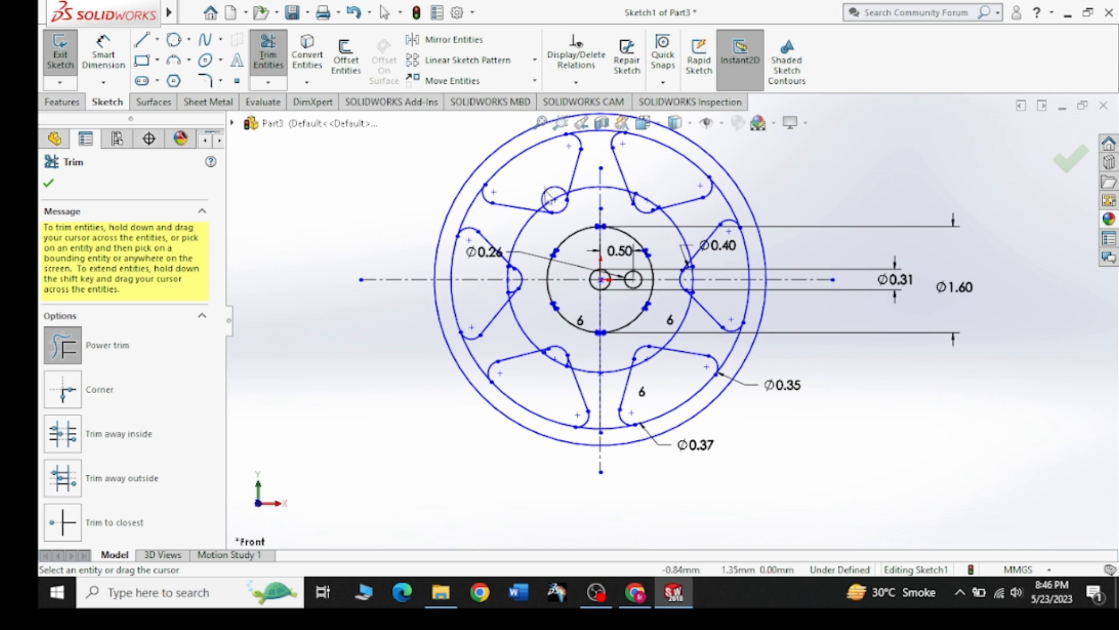
{"action": "scroll", "coordinate": [550, 198], "scroll_direction": "down", "scroll_amount": 3}
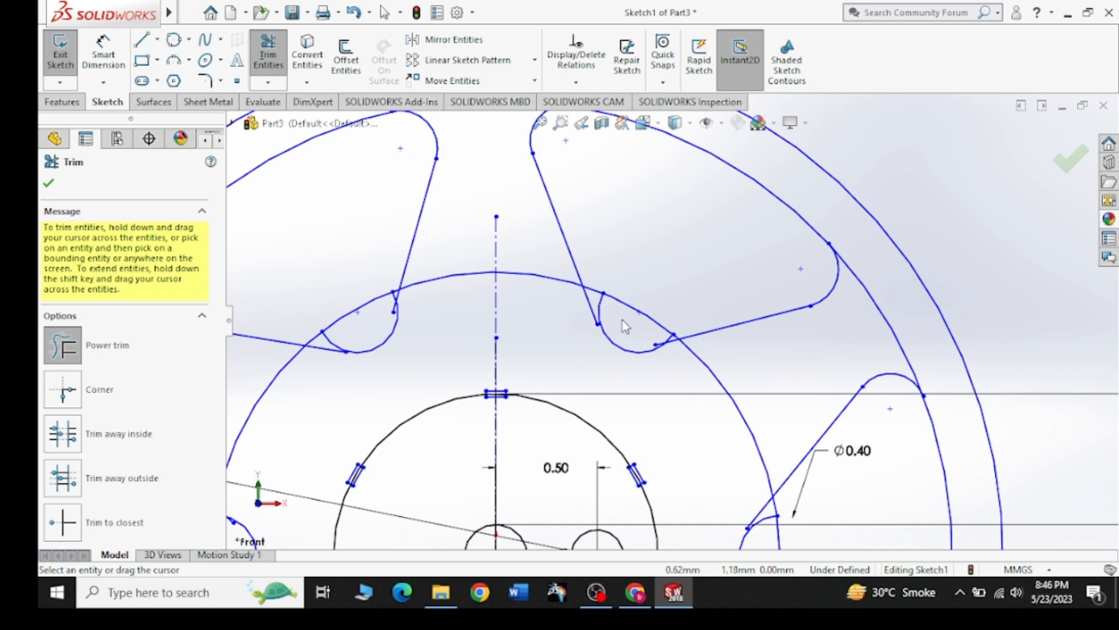
{"action": "scroll", "coordinate": [625, 330], "scroll_direction": "up", "scroll_amount": 5}
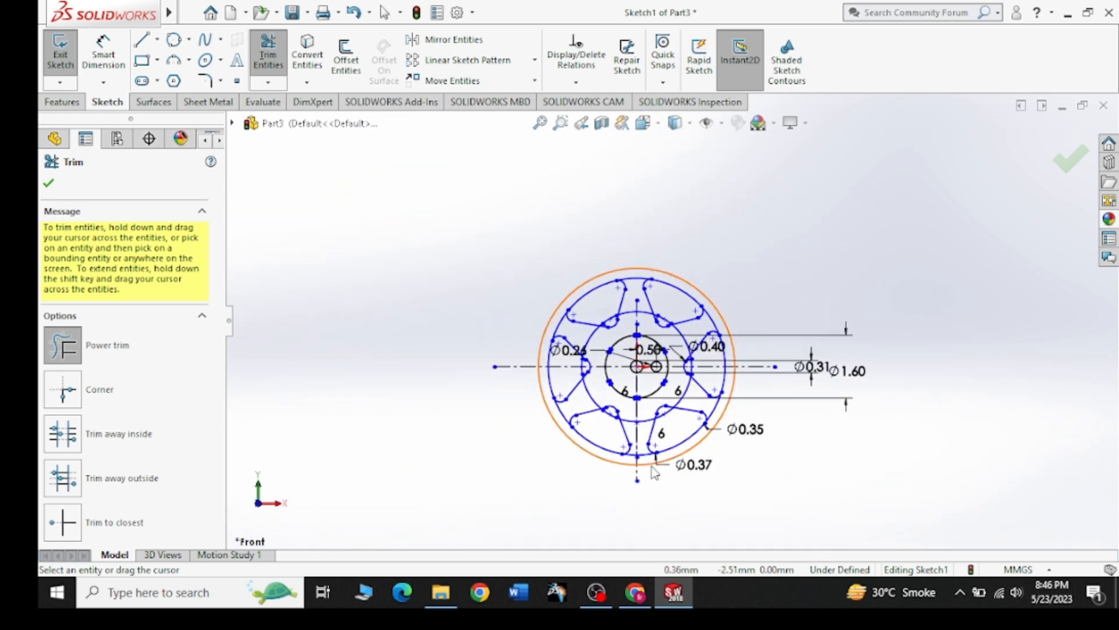
Trim both leftover ends of the lower-left opening's inner corner arc back to its side lines
{"action": "scroll", "coordinate": [614, 299], "scroll_direction": "down", "scroll_amount": 4}
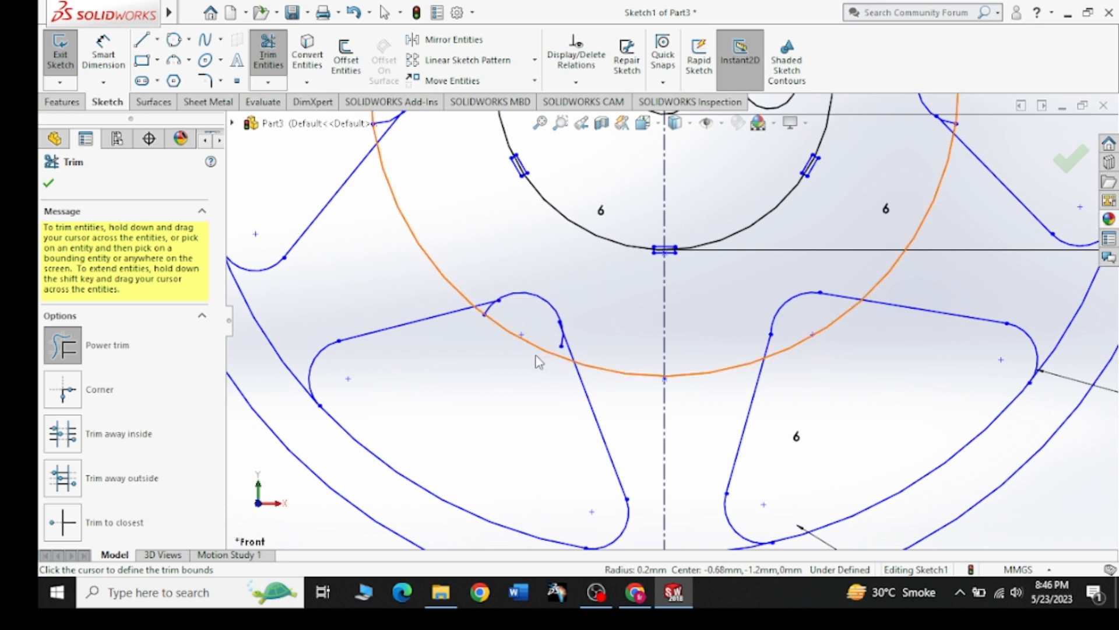
{"action": "scroll", "coordinate": [562, 357], "scroll_direction": "down", "scroll_amount": 3}
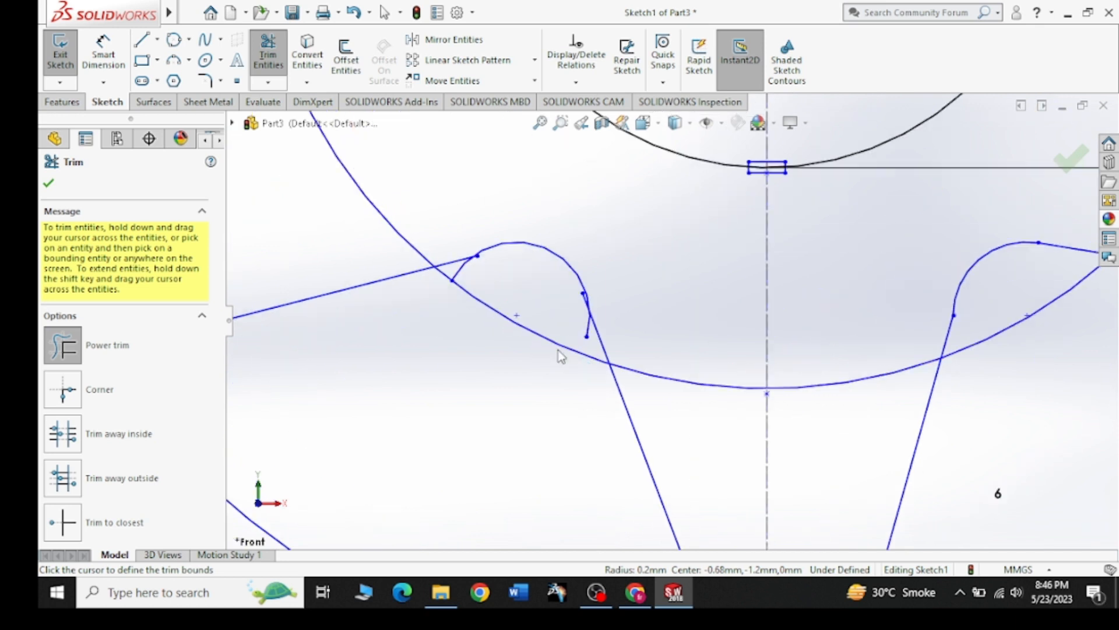
{"action": "left_click", "coordinate": [586, 330]}
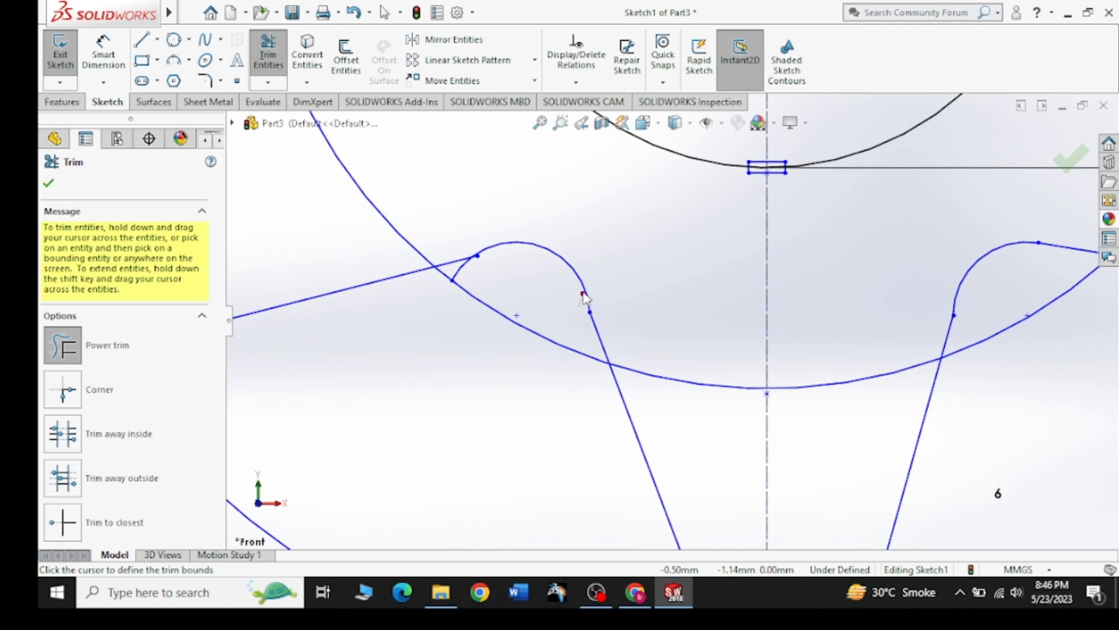
{"action": "scroll", "coordinate": [491, 263], "scroll_direction": "down", "scroll_amount": 6}
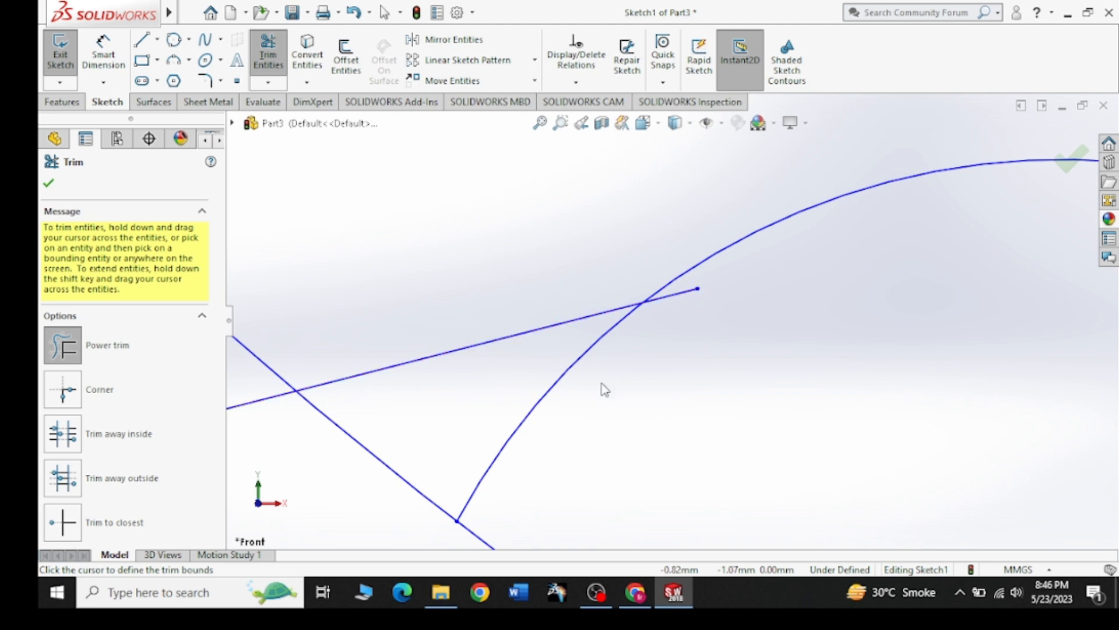
{"action": "left_click_drag", "start_coordinate": [600, 387], "coordinate": [573, 378]}
{"action": "left_click", "coordinate": [48, 183]}
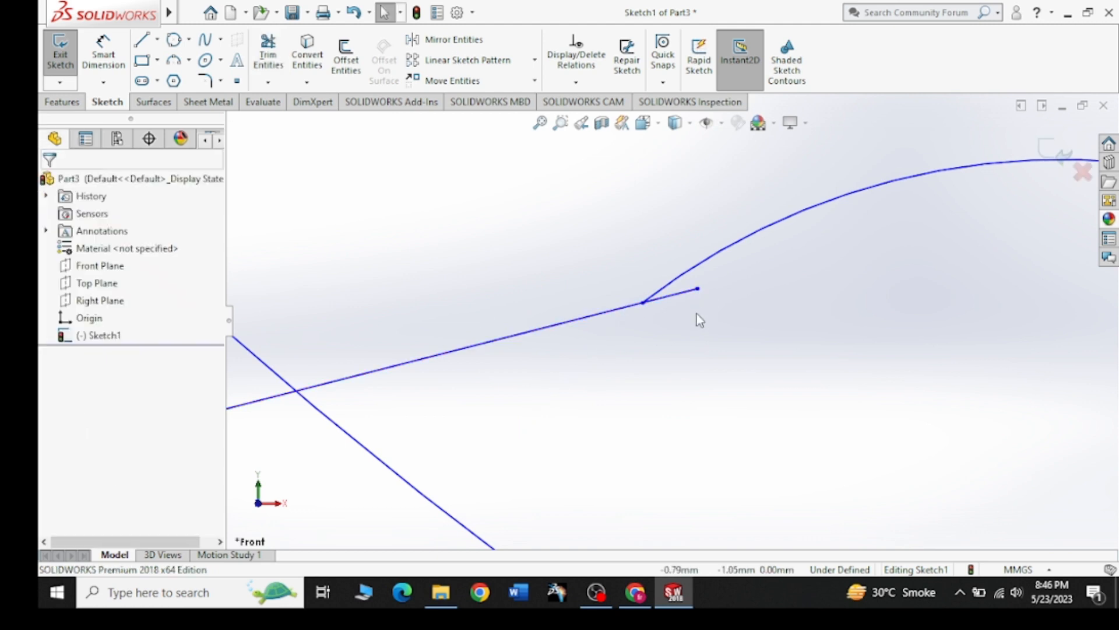
Move the overhanging inner end of the lower-left opening's left side line onto the end of its corner arc
{"action": "mouse_move", "coordinate": [698, 293]}
{"action": "left_mouse_down"}
{"action": "mouse_move", "coordinate": [705, 262]}
{"action": "mouse_move", "coordinate": [731, 245]}
{"action": "mouse_move", "coordinate": [669, 262]}
{"action": "mouse_move", "coordinate": [645, 289]}
{"action": "mouse_move", "coordinate": [677, 281]}
{"action": "left_mouse_up"}
{"action": "scroll", "coordinate": [802, 367], "scroll_direction": "down", "scroll_amount": 5}
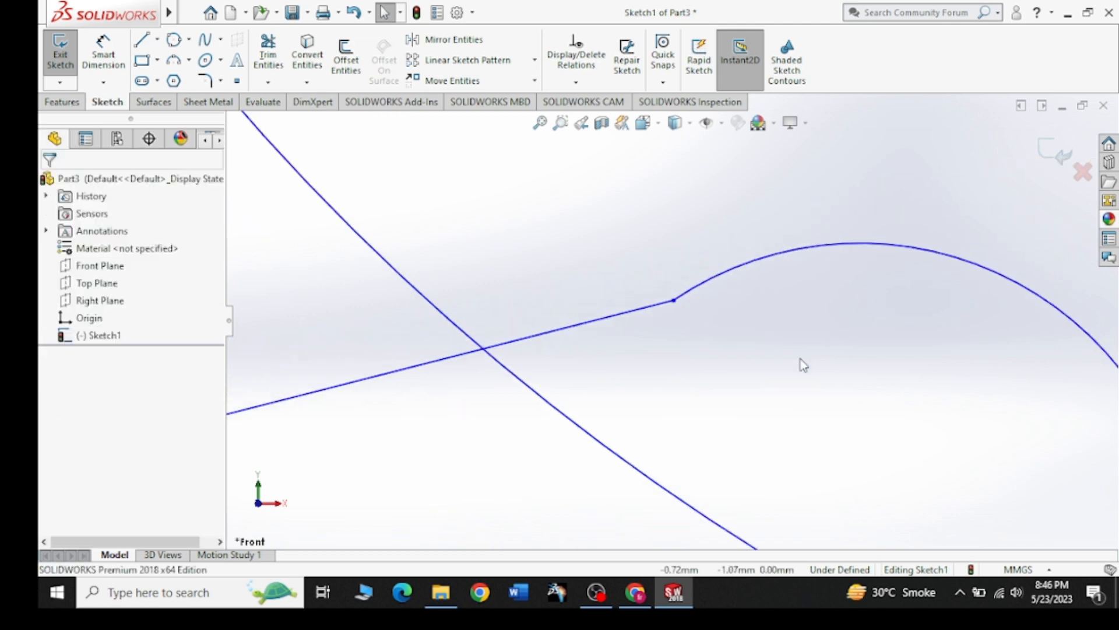
{"action": "scroll", "coordinate": [796, 367], "scroll_direction": "up", "scroll_amount": 3}
{"action": "scroll", "coordinate": [719, 402], "scroll_direction": "up", "scroll_amount": 4}
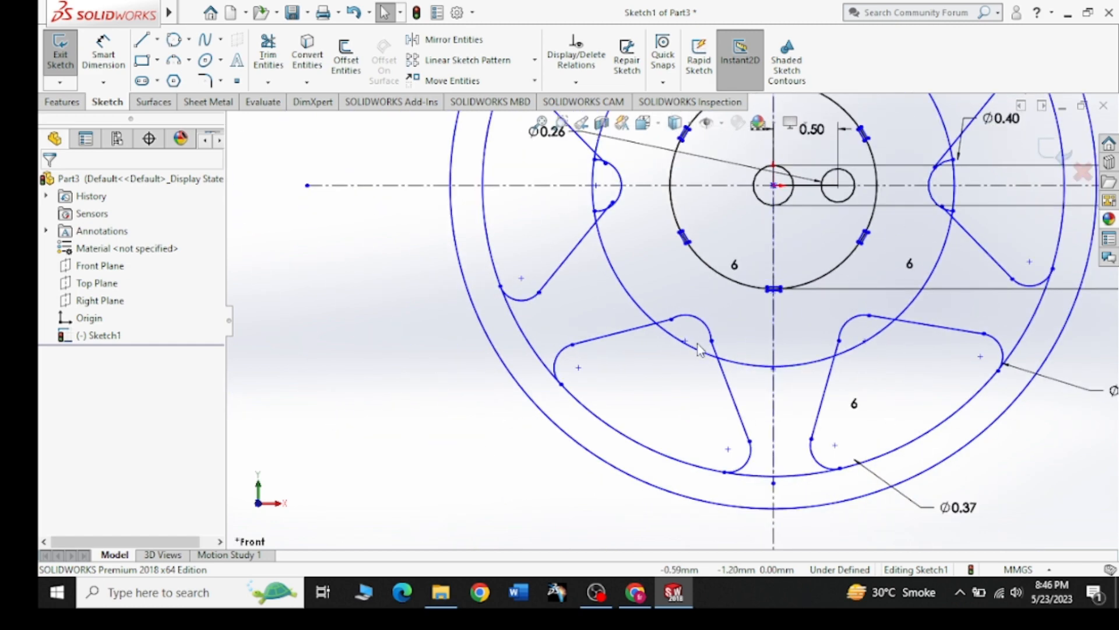
Trim the arc stub and the lower side line's overhang where they cross at the left opening's inner corner
{"action": "scroll", "coordinate": [670, 268], "scroll_direction": "down", "scroll_amount": 5}
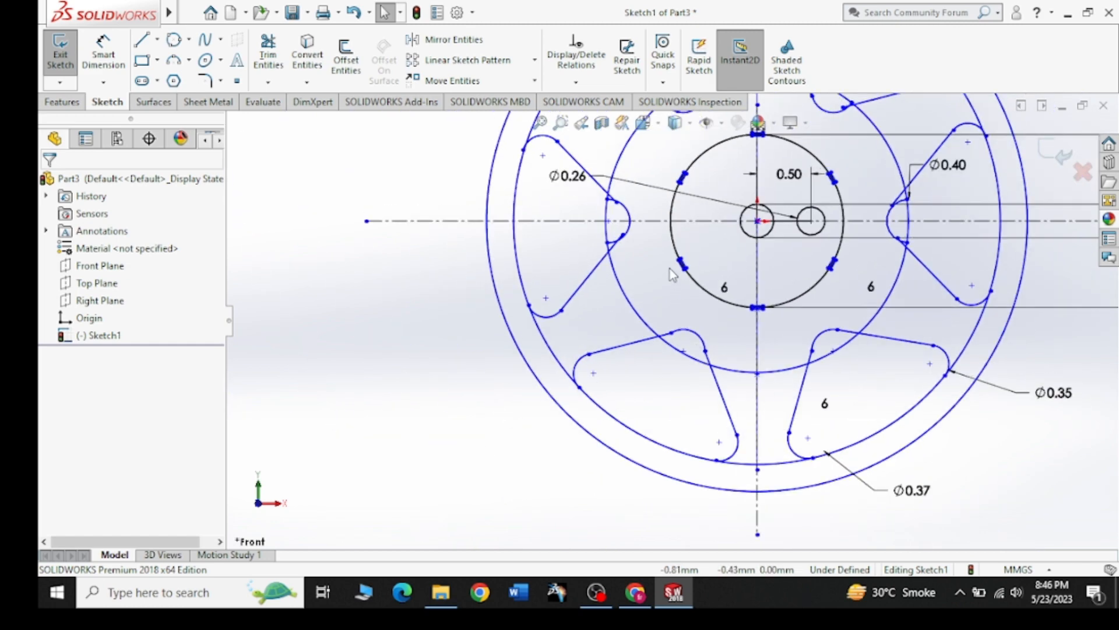
{"action": "mouse_move", "coordinate": [598, 248]}
{"action": "left_mouse_down"}
{"action": "mouse_move", "coordinate": [588, 258]}
{"action": "mouse_move", "coordinate": [605, 258]}
{"action": "mouse_move", "coordinate": [595, 257]}
{"action": "left_mouse_up"}
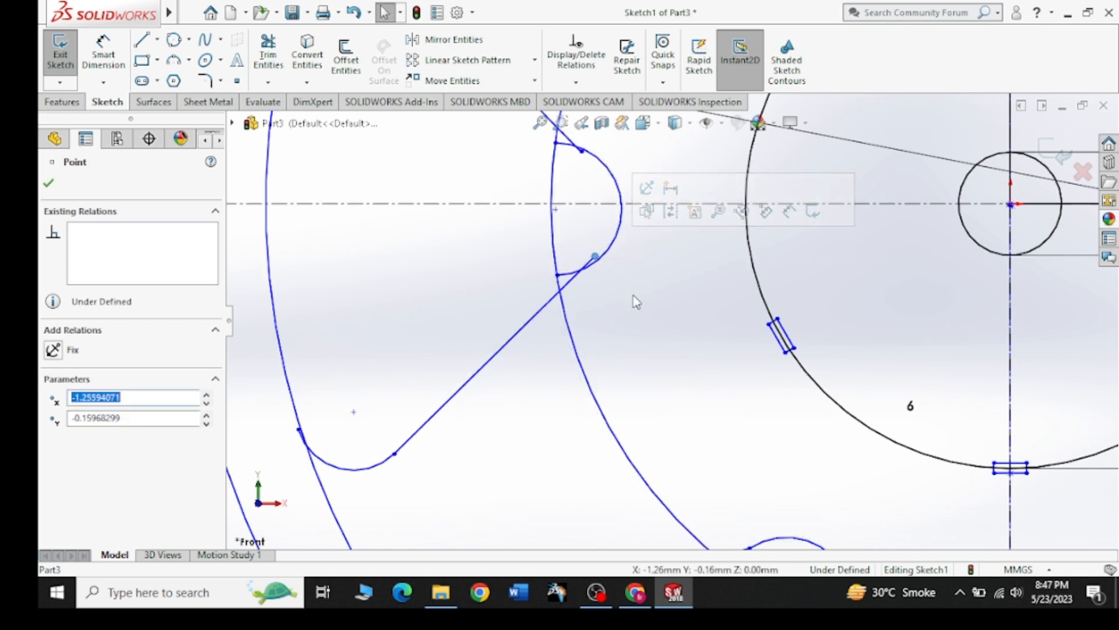
{"action": "left_click", "coordinate": [282, 69]}
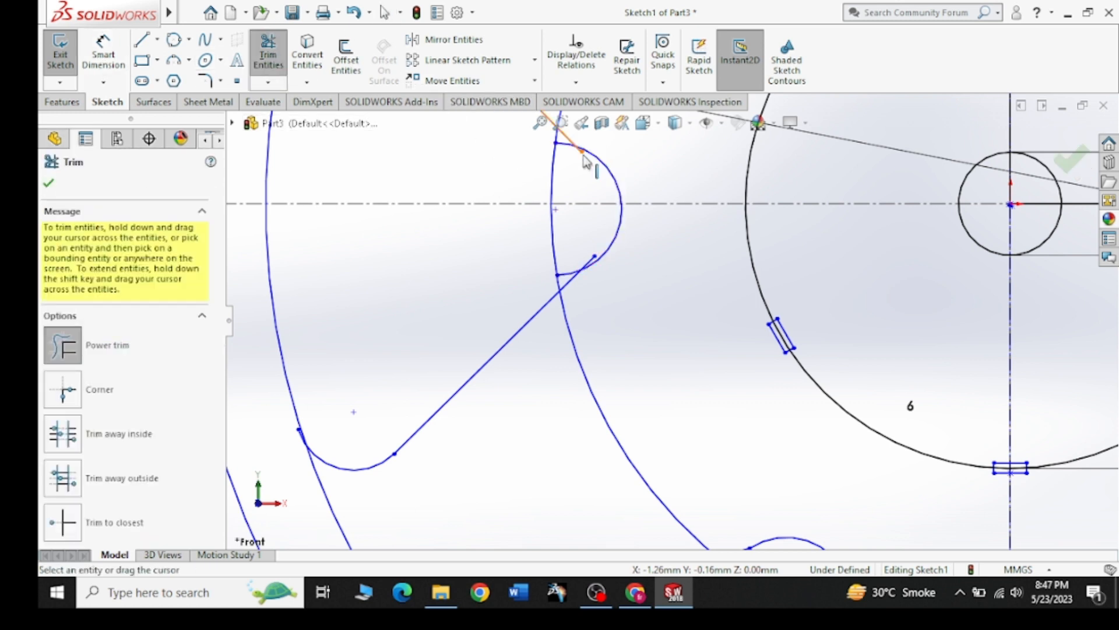
{"action": "scroll", "coordinate": [575, 271], "scroll_direction": "down", "scroll_amount": 5}
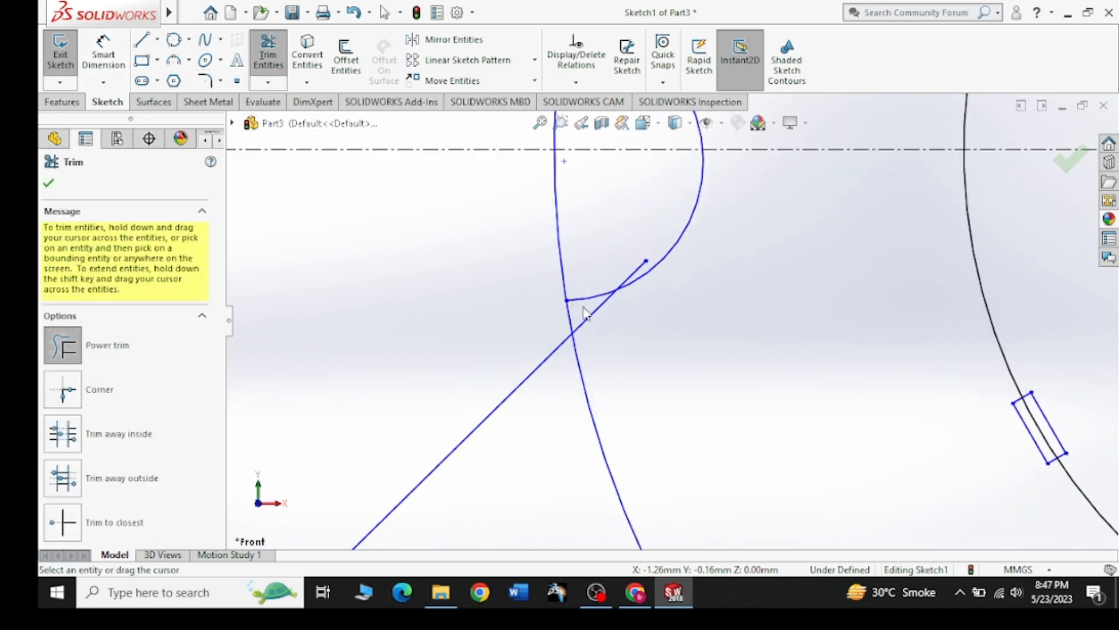
{"action": "left_click_drag", "start_coordinate": [584, 307], "coordinate": [596, 288]}
{"action": "left_click", "coordinate": [638, 267]}
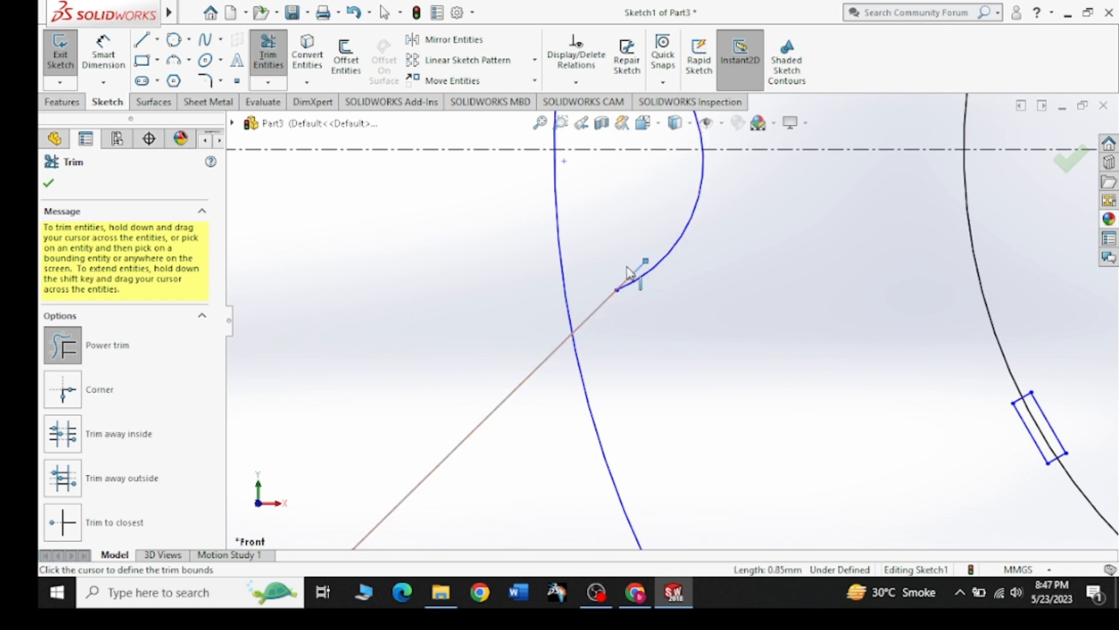
{"action": "left_click", "coordinate": [630, 271]}
{"action": "scroll", "coordinate": [638, 264], "scroll_direction": "down", "scroll_amount": 4}
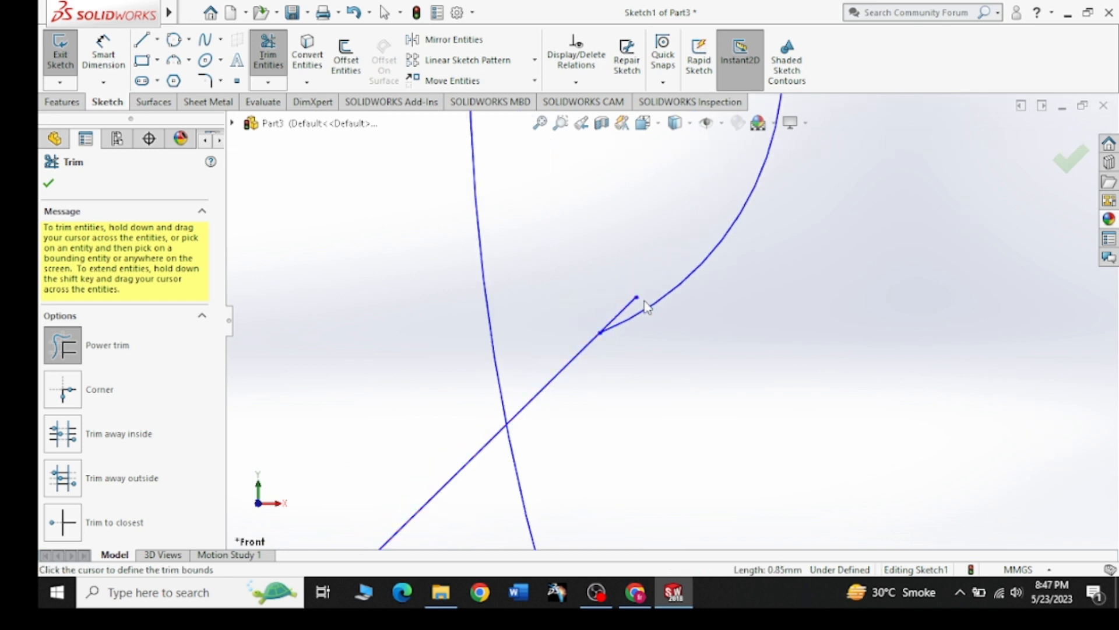
{"action": "left_click_drag", "start_coordinate": [647, 307], "coordinate": [614, 305]}
{"action": "scroll", "coordinate": [615, 274], "scroll_direction": "up", "scroll_amount": 5}
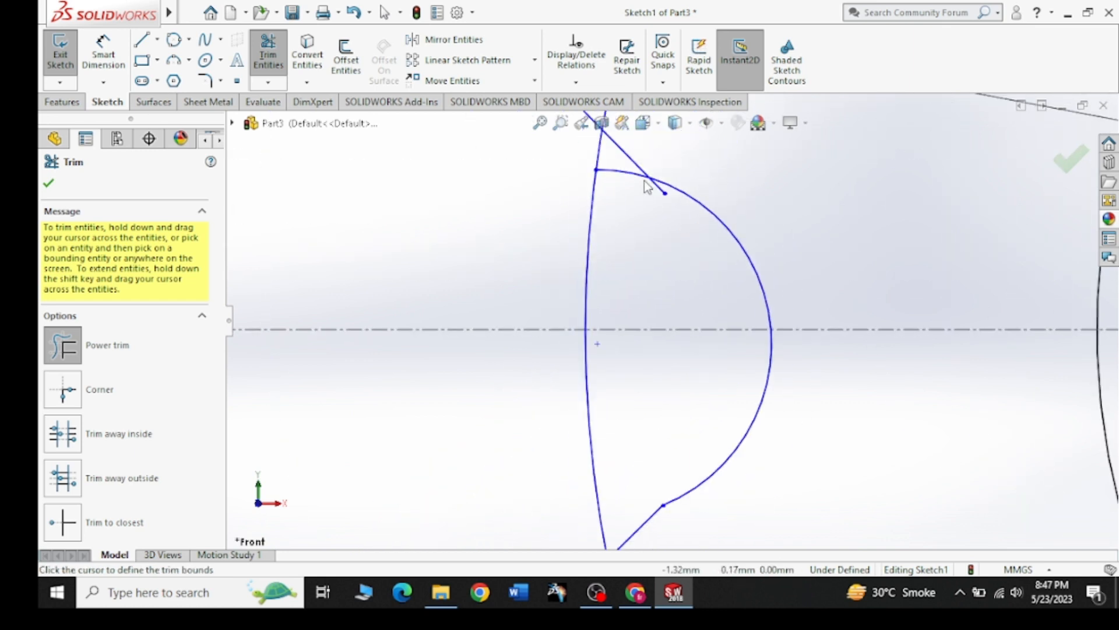
Trim the arc stub and the upper side line's overhang at the left opening's inner corner
{"action": "left_click_drag", "start_coordinate": [620, 173], "coordinate": [639, 181]}
{"action": "scroll", "coordinate": [656, 197], "scroll_direction": "down", "scroll_amount": 4}
{"action": "scroll", "coordinate": [657, 190], "scroll_direction": "down", "scroll_amount": 1}
{"action": "left_click_drag", "start_coordinate": [674, 252], "coordinate": [670, 244]}
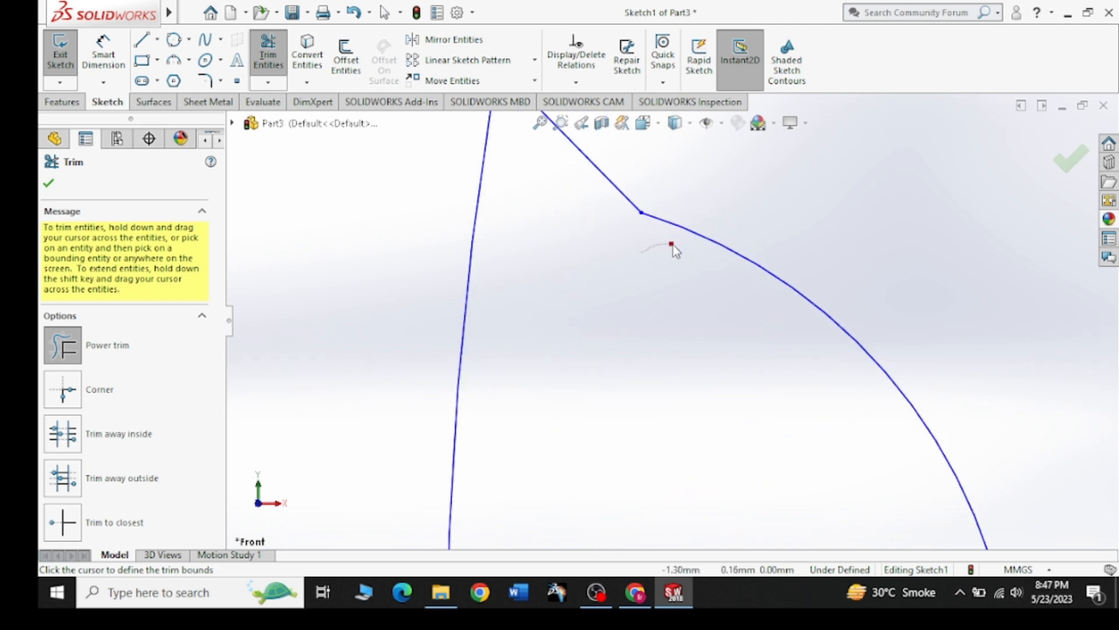
Trim the arc stub and line overhang where the upper-left opening's lower side line meets its inner corner arc
{"action": "scroll", "coordinate": [670, 252], "scroll_direction": "up", "scroll_amount": 5}
{"action": "scroll", "coordinate": [659, 299], "scroll_direction": "up", "scroll_amount": 2}
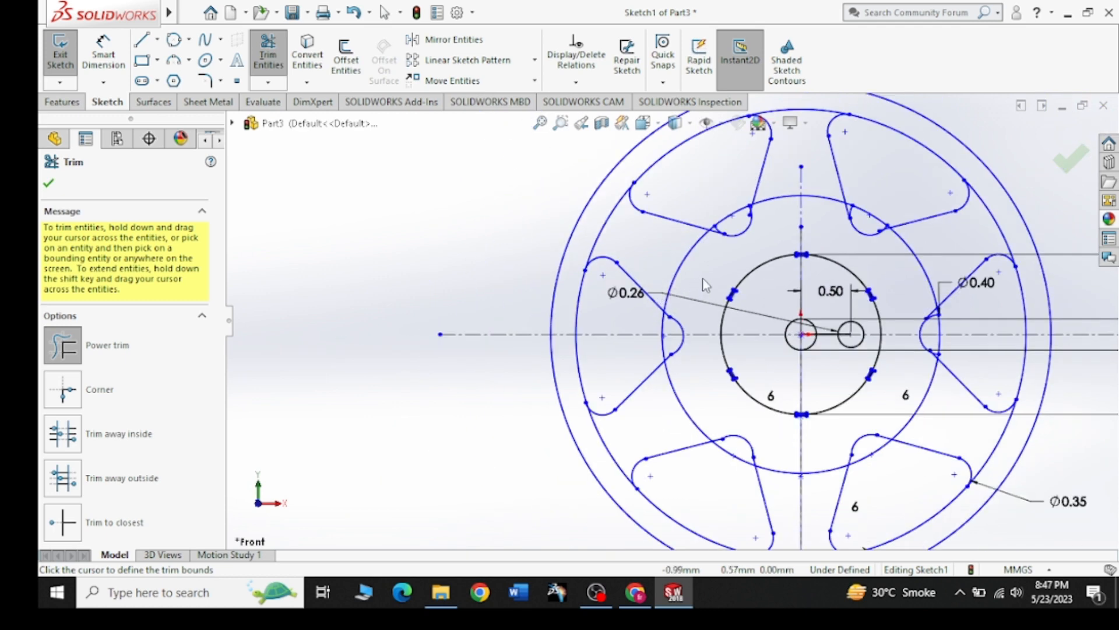
{"action": "scroll", "coordinate": [716, 253], "scroll_direction": "down", "scroll_amount": 6}
{"action": "left_click_drag", "start_coordinate": [669, 208], "coordinate": [701, 225]}
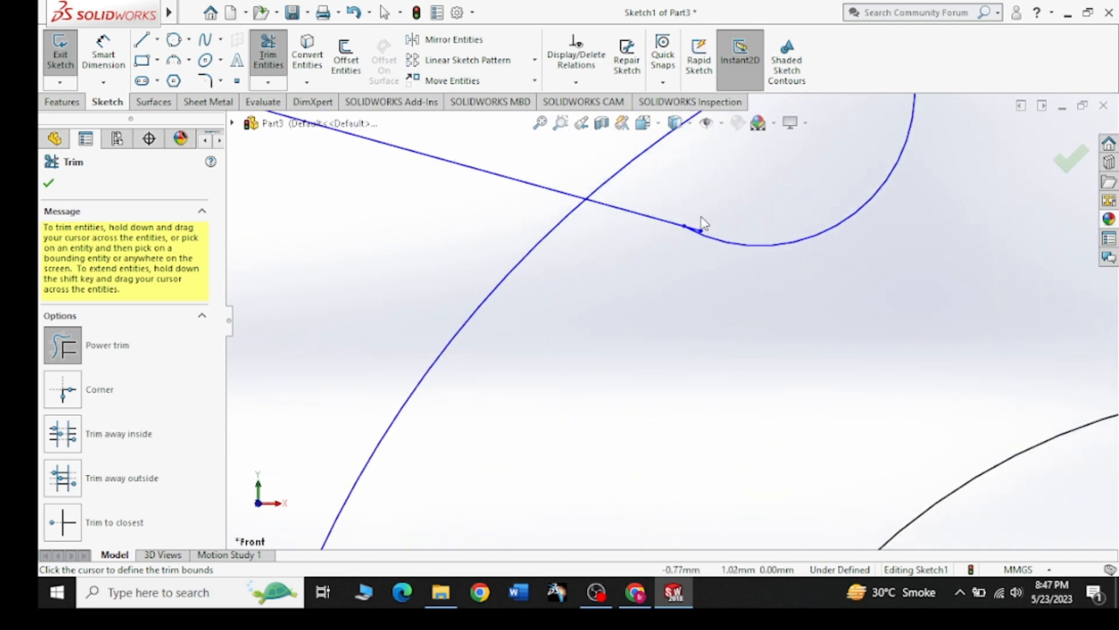
{"action": "scroll", "coordinate": [702, 224], "scroll_direction": "down", "scroll_amount": 5}
{"action": "mouse_move", "coordinate": [670, 317]}
{"action": "left_mouse_down"}
{"action": "mouse_move", "coordinate": [669, 307]}
{"action": "mouse_move", "coordinate": [646, 322]}
{"action": "mouse_move", "coordinate": [664, 322]}
{"action": "left_mouse_up"}
Trim the excess where the upper-left opening's other side line meets its inner corner arc
{"action": "scroll", "coordinate": [670, 303], "scroll_direction": "up", "scroll_amount": 5}
{"action": "scroll", "coordinate": [691, 284], "scroll_direction": "down", "scroll_amount": 3}
{"action": "scroll", "coordinate": [691, 285], "scroll_direction": "down", "scroll_amount": 2}
{"action": "mouse_move", "coordinate": [653, 386]}
{"action": "left_mouse_down"}
{"action": "mouse_move", "coordinate": [659, 356]}
{"action": "mouse_move", "coordinate": [678, 343]}
{"action": "left_mouse_up"}
{"action": "scroll", "coordinate": [659, 357], "scroll_direction": "down", "scroll_amount": 2}
{"action": "scroll", "coordinate": [659, 349], "scroll_direction": "up", "scroll_amount": 4}
{"action": "scroll", "coordinate": [648, 344], "scroll_direction": "up", "scroll_amount": 4}
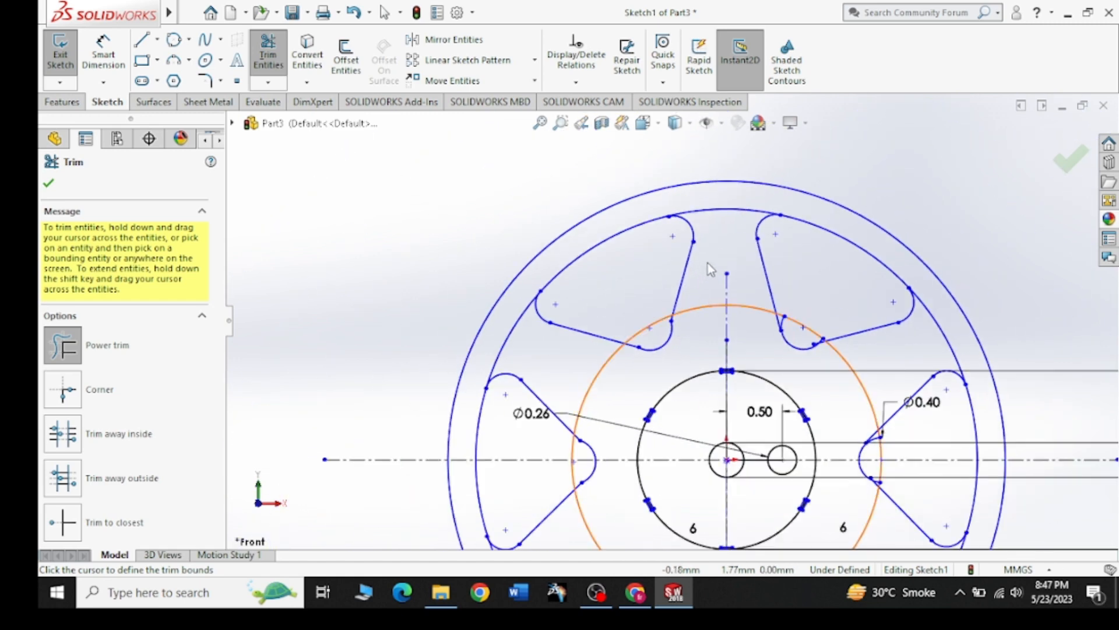
Try to trim the upper-right opening's inner corner arc stub, and undo the trim
{"action": "scroll", "coordinate": [773, 373], "scroll_direction": "down", "scroll_amount": 4}
{"action": "scroll", "coordinate": [772, 373], "scroll_direction": "down", "scroll_amount": 2}
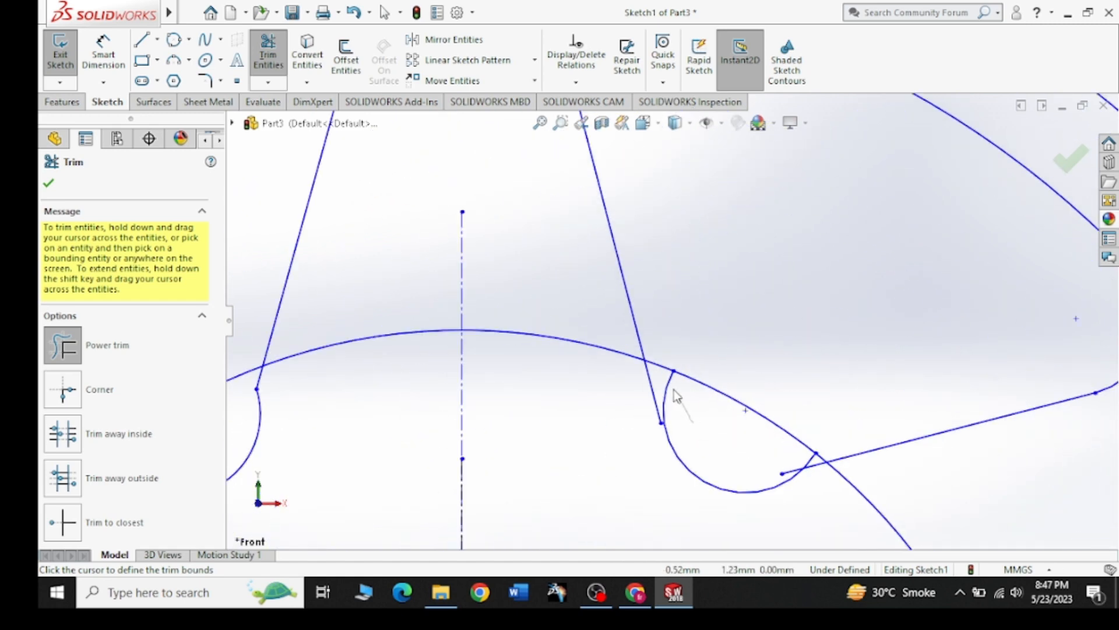
{"action": "left_click_drag", "start_coordinate": [669, 392], "coordinate": [668, 388]}
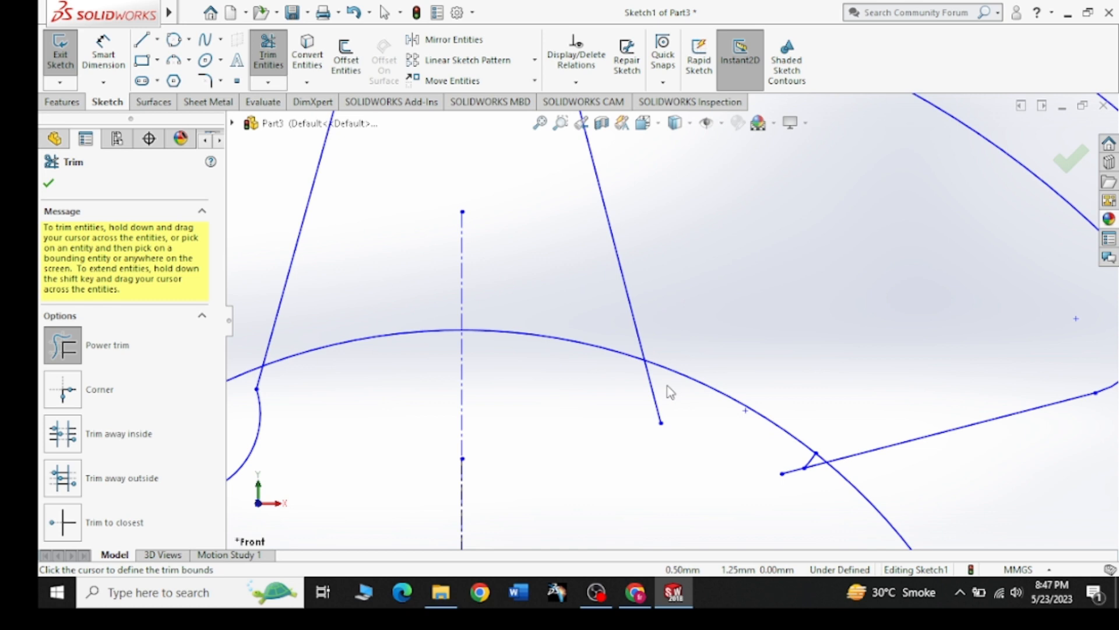
{"action": "key", "text": "ctrl+z"}
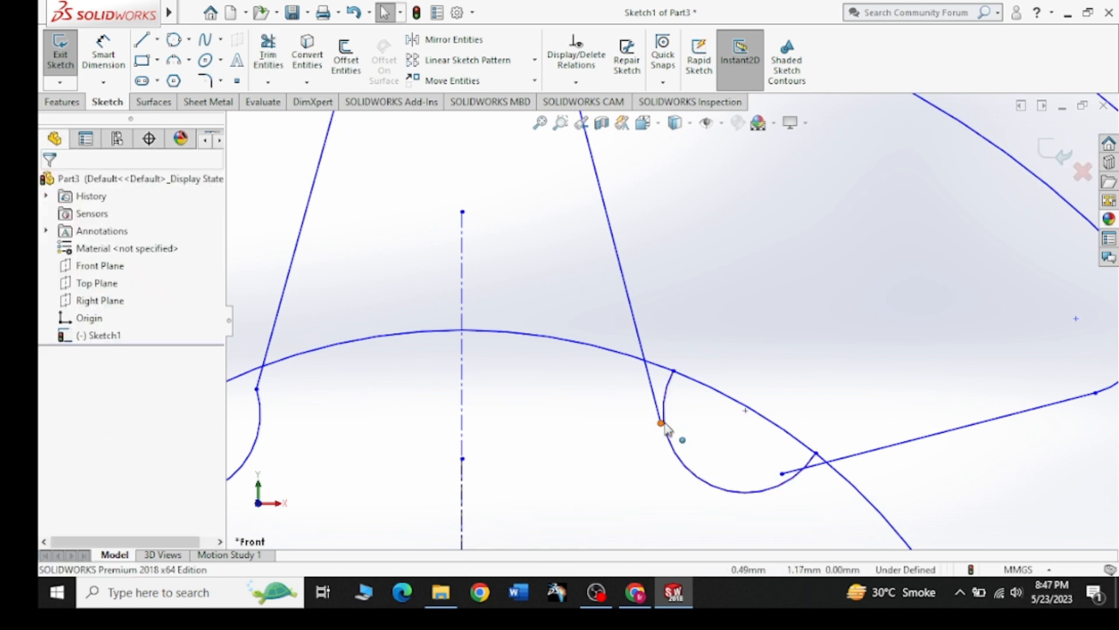
Move the upper-right opening's steep side line end onto its inner corner arc and trim both arc stubs
{"action": "left_click", "coordinate": [661, 424]}
{"action": "left_click_drag", "start_coordinate": [662, 424], "coordinate": [678, 418]}
{"action": "left_click", "coordinate": [709, 444]}
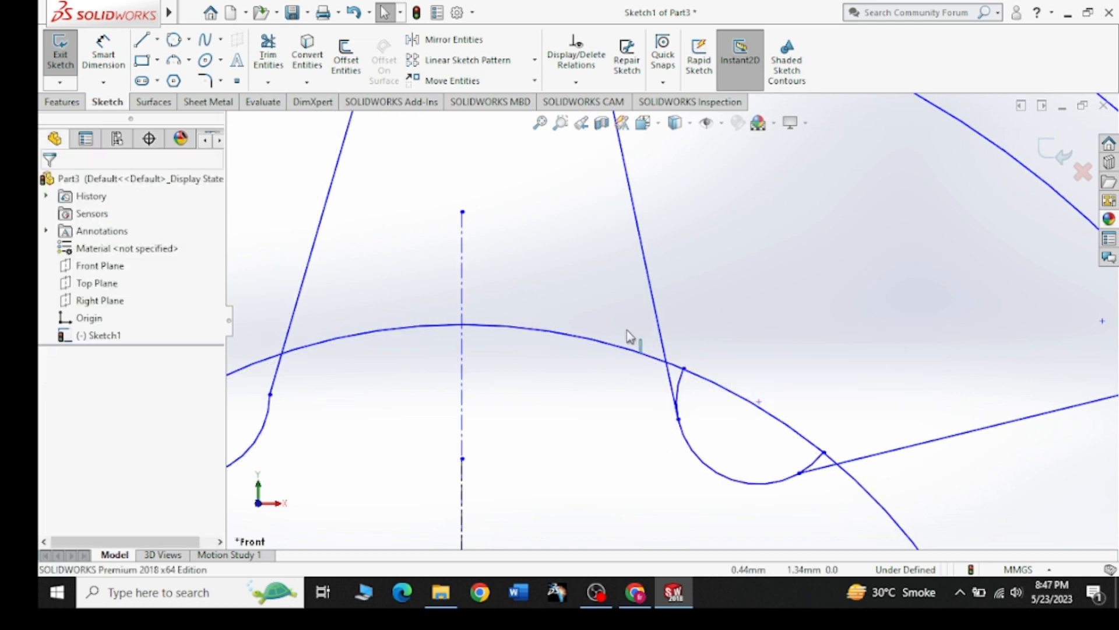
{"action": "left_click", "coordinate": [268, 53]}
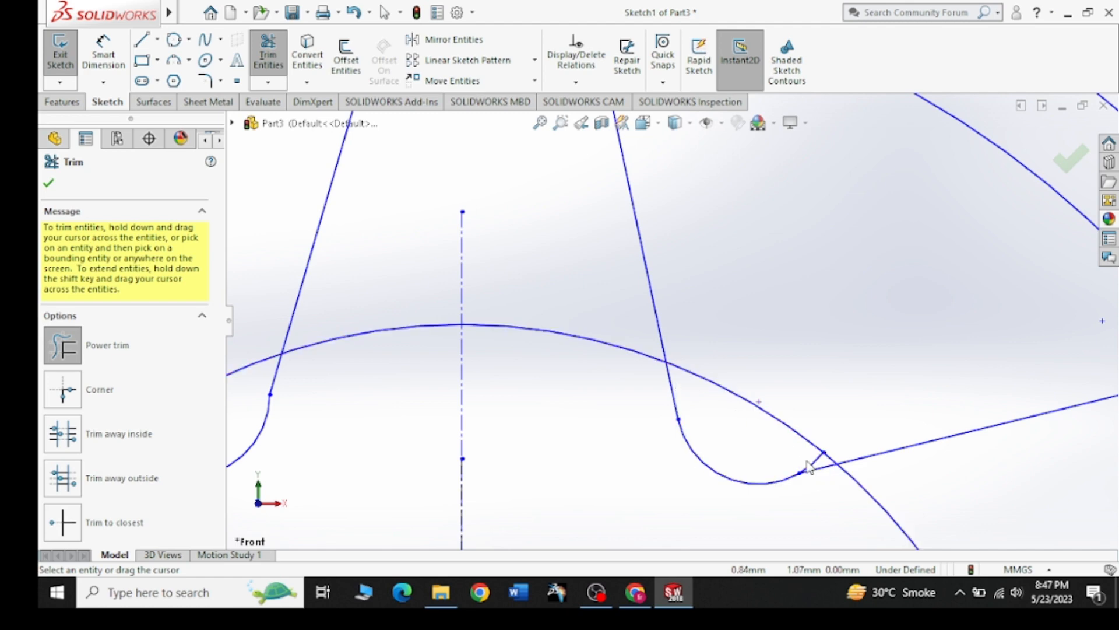
{"action": "scroll", "coordinate": [819, 468], "scroll_direction": "up", "scroll_amount": 5}
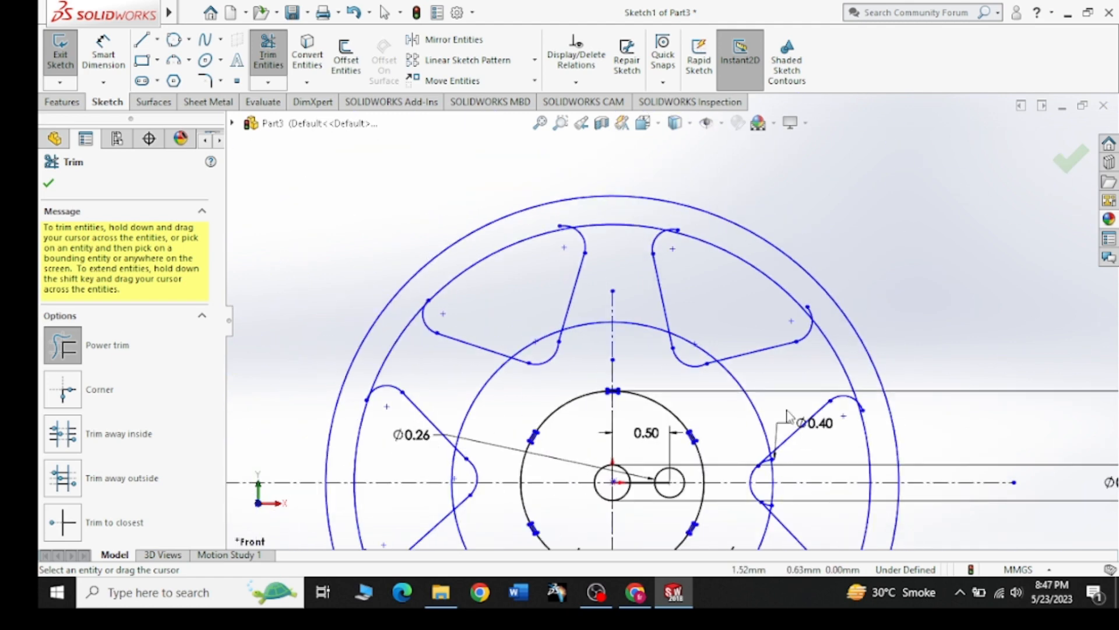
Trim both stubs of the right opening's inner corner arc back to its side lines
{"action": "scroll", "coordinate": [786, 412], "scroll_direction": "up", "scroll_amount": 6}
{"action": "scroll", "coordinate": [743, 456], "scroll_direction": "down", "scroll_amount": 4}
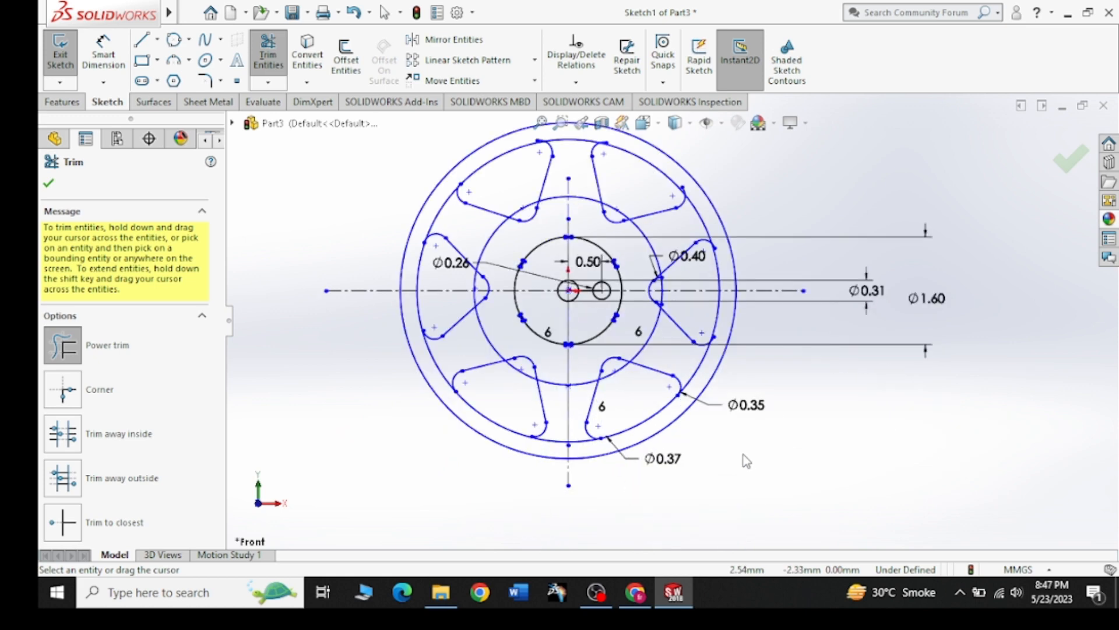
{"action": "scroll", "coordinate": [695, 308], "scroll_direction": "down", "scroll_amount": 3}
{"action": "scroll", "coordinate": [691, 307], "scroll_direction": "down", "scroll_amount": 5}
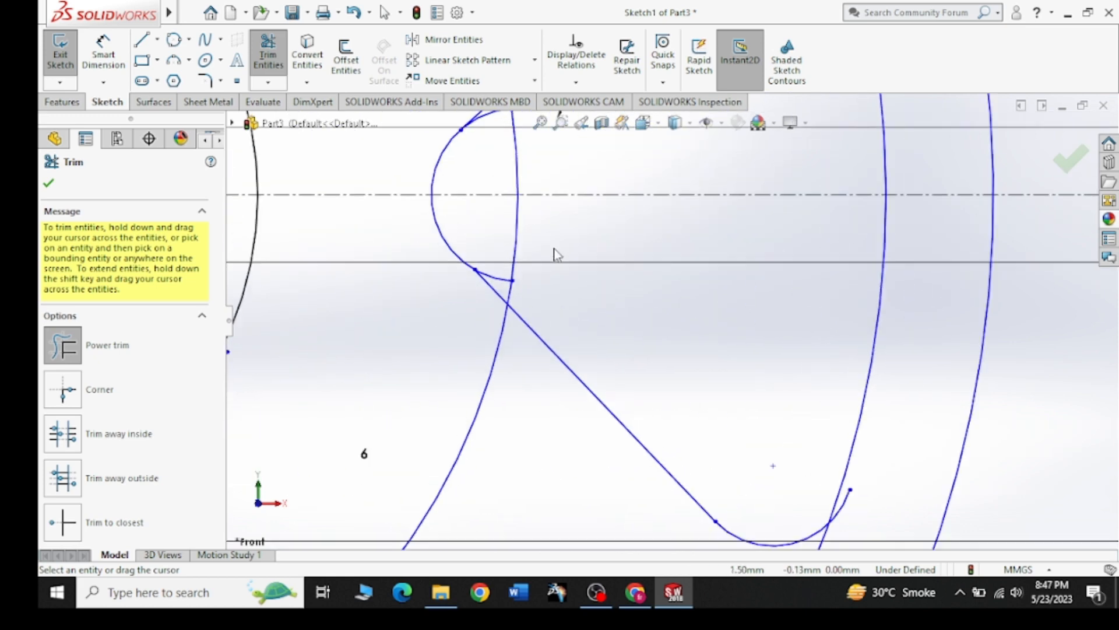
{"action": "scroll", "coordinate": [474, 321], "scroll_direction": "up", "scroll_amount": 4}
{"action": "scroll", "coordinate": [627, 199], "scroll_direction": "down", "scroll_amount": 2}
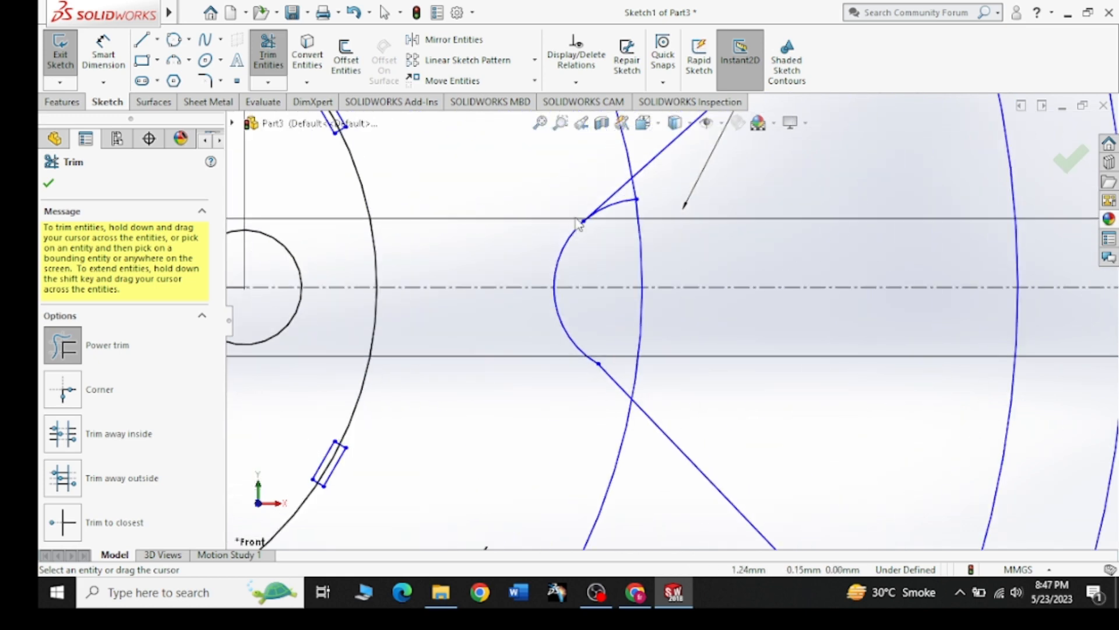
{"action": "left_click_drag", "start_coordinate": [625, 194], "coordinate": [628, 211]}
Trim the right opening's two outer corner arcs back to the inner rim circle
{"action": "scroll", "coordinate": [793, 371], "scroll_direction": "up", "scroll_amount": 3}
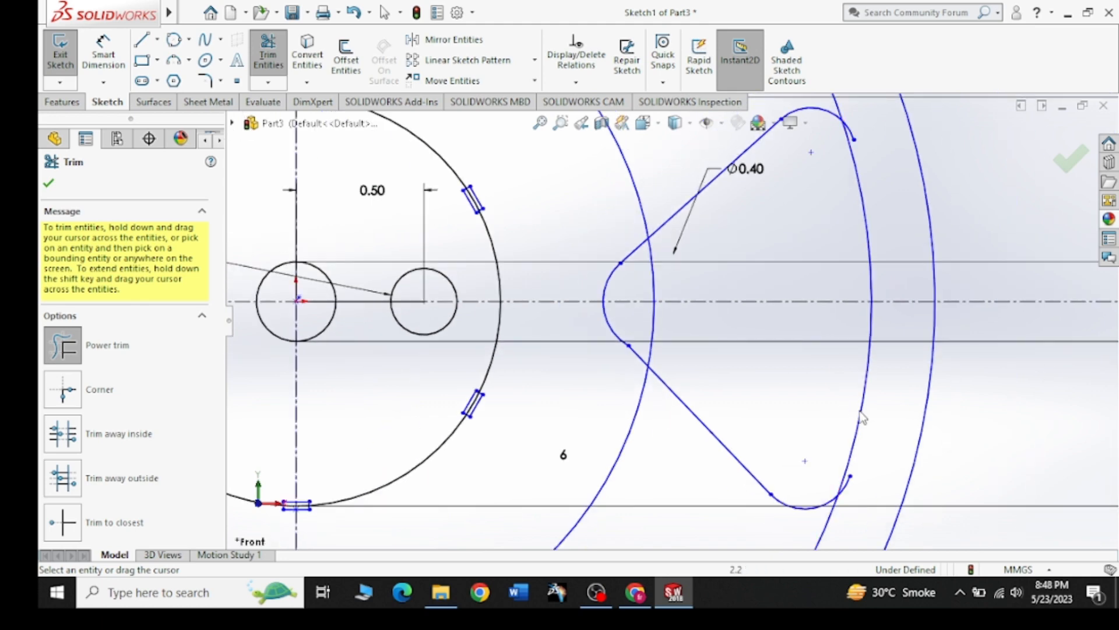
{"action": "scroll", "coordinate": [845, 489], "scroll_direction": "down", "scroll_amount": 3}
{"action": "scroll", "coordinate": [818, 500], "scroll_direction": "up", "scroll_amount": 5}
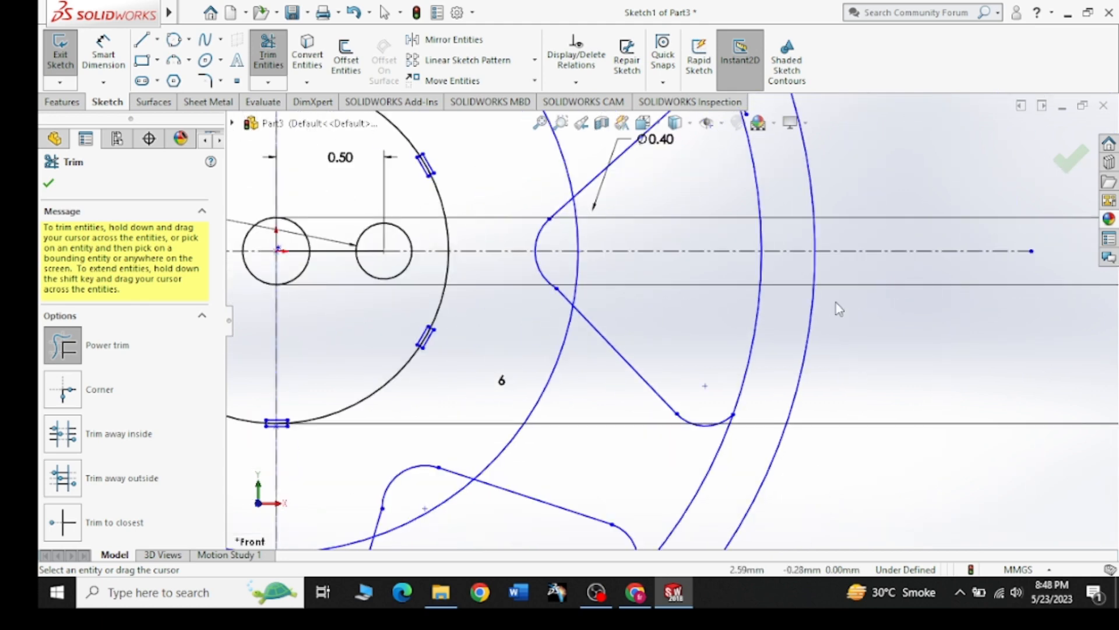
{"action": "scroll", "coordinate": [673, 200], "scroll_direction": "down", "scroll_amount": 5}
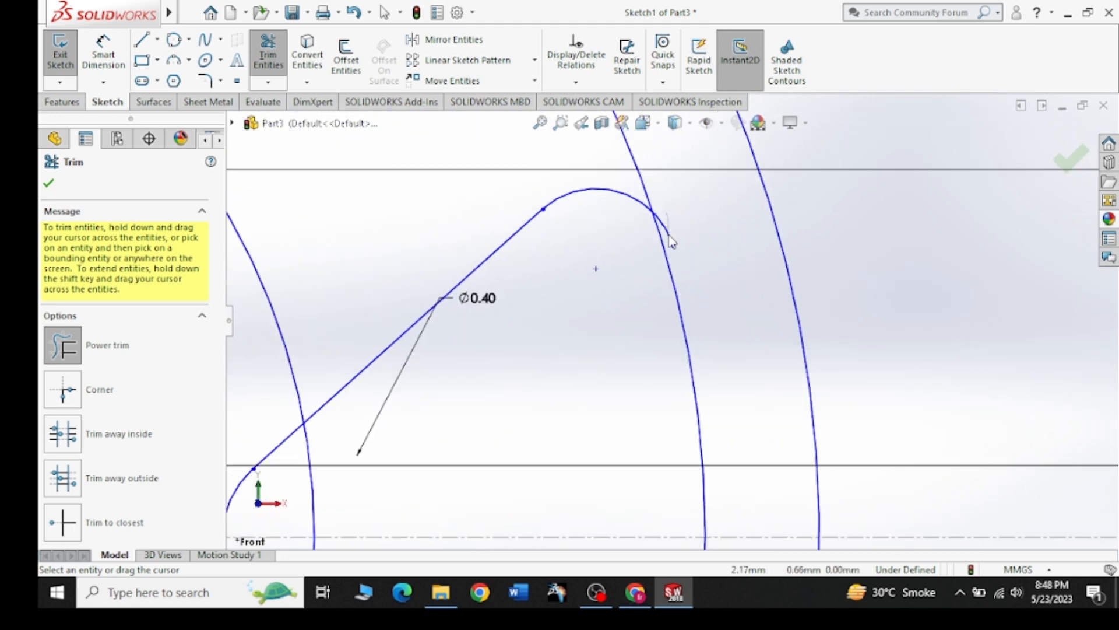
{"action": "scroll", "coordinate": [669, 229], "scroll_direction": "up", "scroll_amount": 5}
Trim the upper-right opening's two outer corner arcs back to the inner rim circle
{"action": "scroll", "coordinate": [630, 220], "scroll_direction": "down", "scroll_amount": 5}
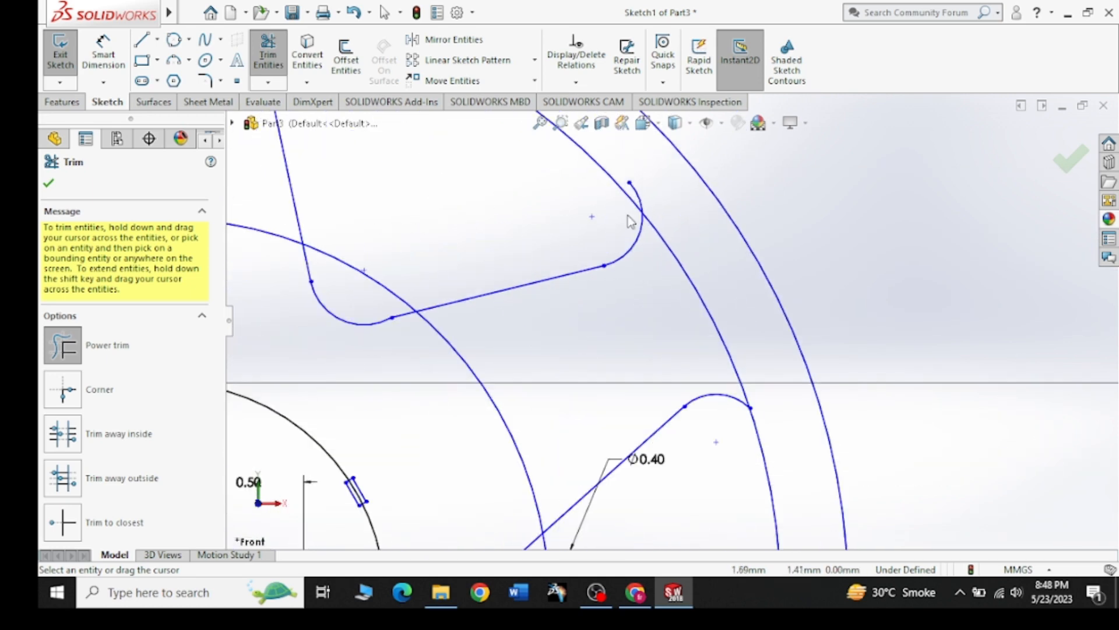
{"action": "scroll", "coordinate": [637, 196], "scroll_direction": "up", "scroll_amount": 5}
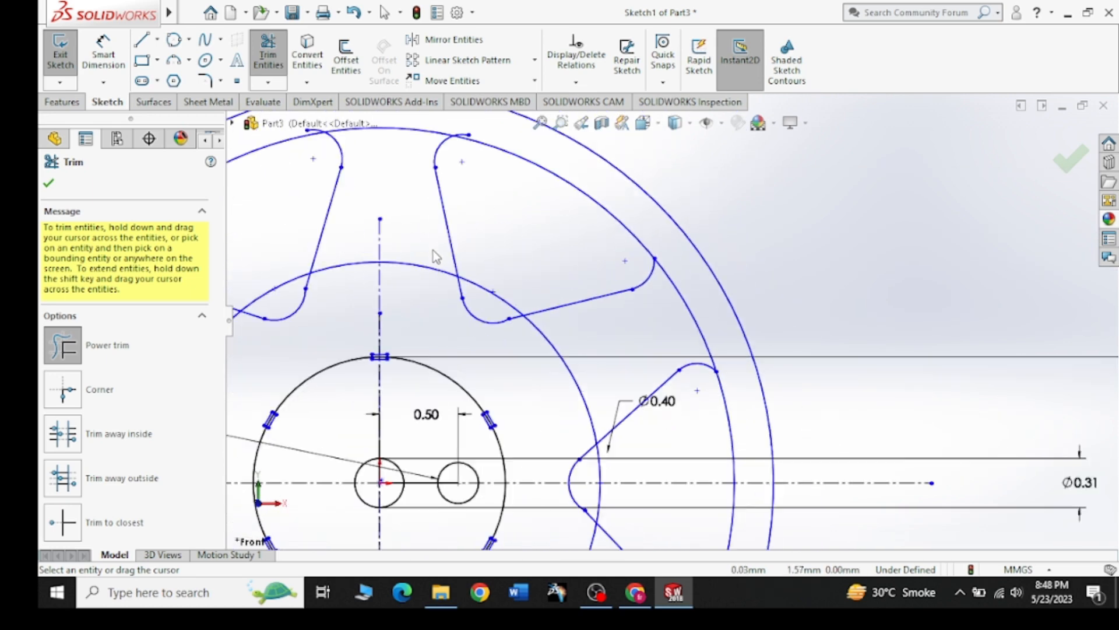
{"action": "scroll", "coordinate": [620, 185], "scroll_direction": "down", "scroll_amount": 5}
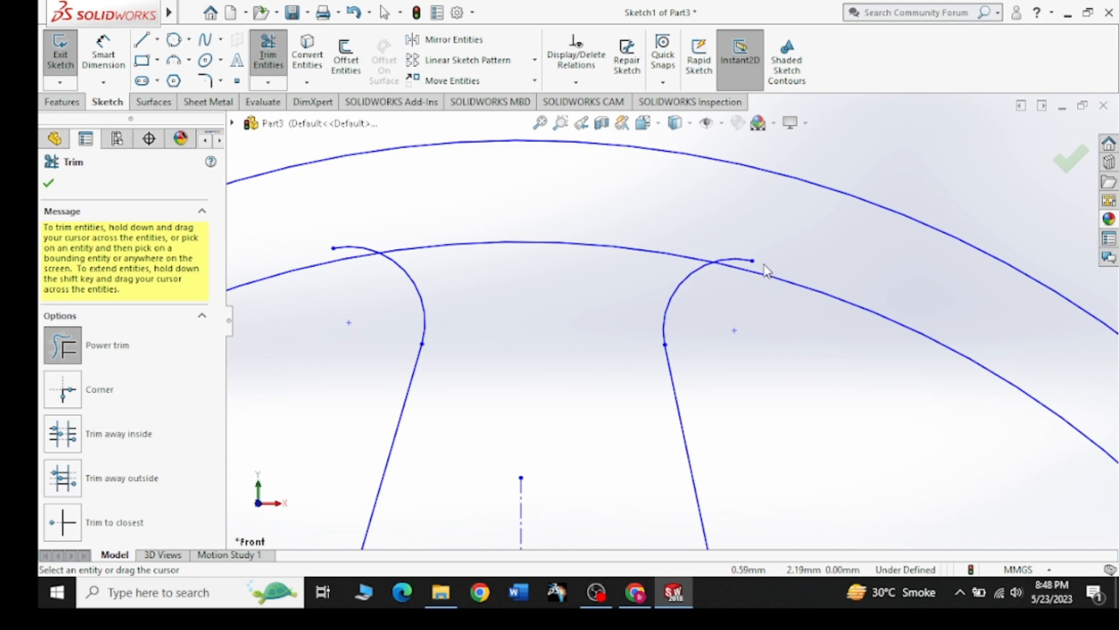
{"action": "scroll", "coordinate": [370, 259], "scroll_direction": "up", "scroll_amount": 1}
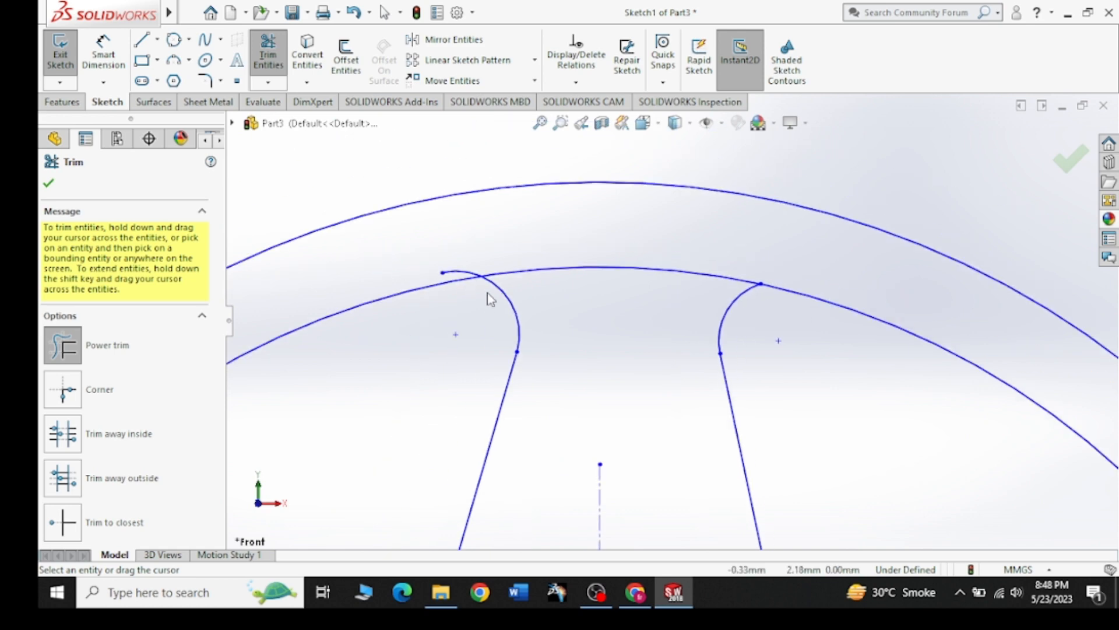
Trim the upper-left opening's two outer corner arcs back to the inner rim circle
{"action": "scroll", "coordinate": [416, 280], "scroll_direction": "up", "scroll_amount": 3}
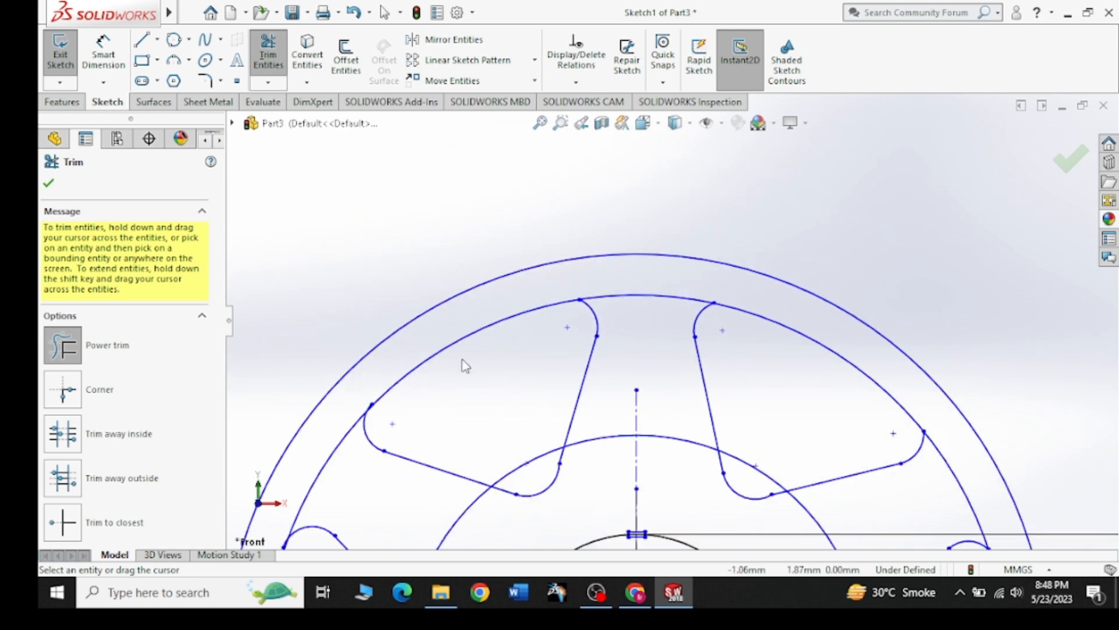
{"action": "scroll", "coordinate": [380, 463], "scroll_direction": "down", "scroll_amount": 6}
{"action": "scroll", "coordinate": [468, 406], "scroll_direction": "down", "scroll_amount": 2}
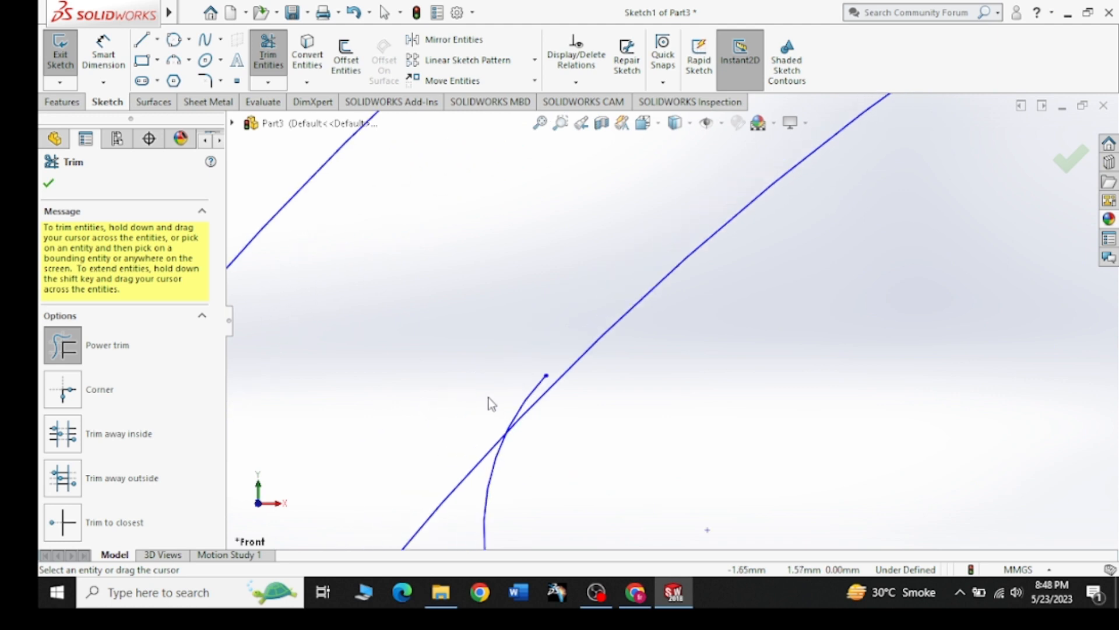
{"action": "scroll", "coordinate": [499, 385], "scroll_direction": "up", "scroll_amount": 5}
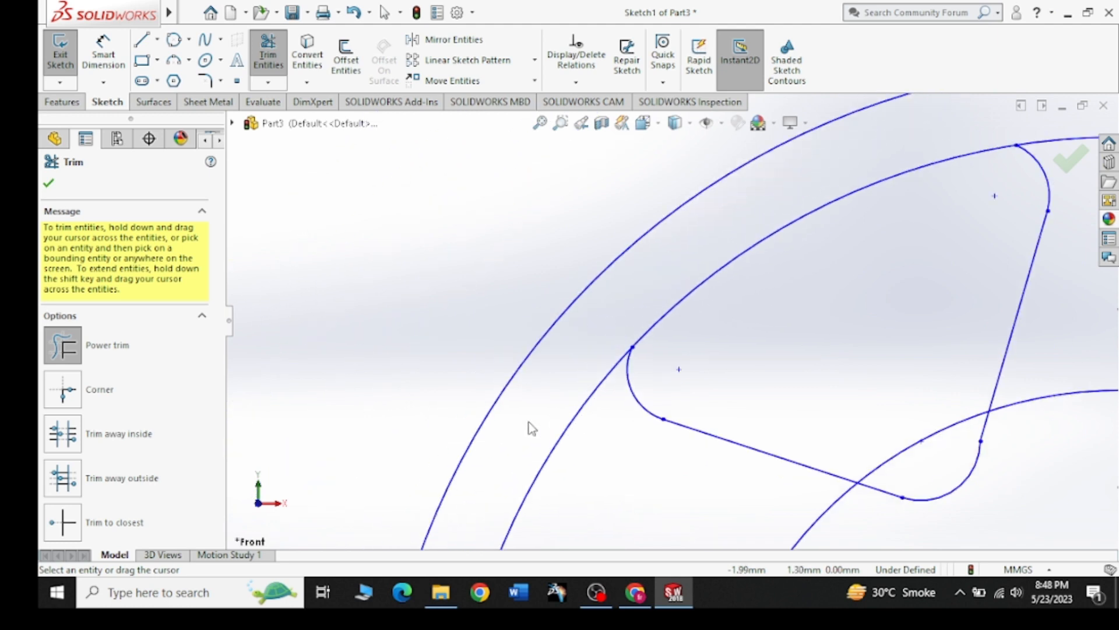
Trim the left opening's upper outer corner arc back to the inner rim circle
{"action": "scroll", "coordinate": [562, 479], "scroll_direction": "down", "scroll_amount": 6}
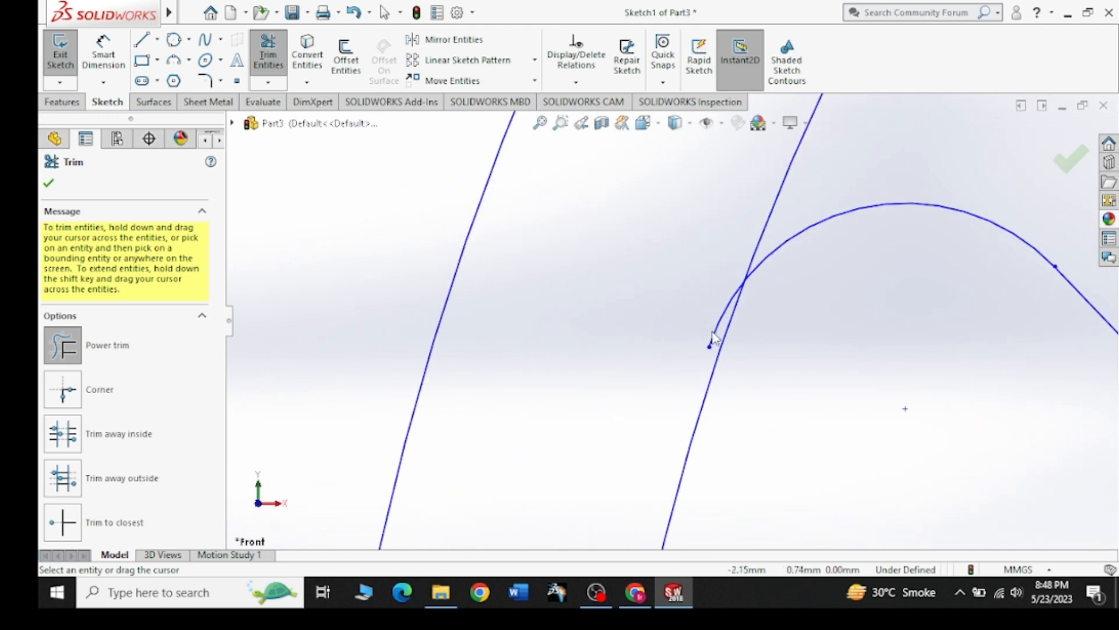
{"action": "scroll", "coordinate": [699, 350], "scroll_direction": "up", "scroll_amount": 8}
{"action": "scroll", "coordinate": [646, 487], "scroll_direction": "down", "scroll_amount": 4}
{"action": "scroll", "coordinate": [649, 480], "scroll_direction": "up", "scroll_amount": 3}
{"action": "scroll", "coordinate": [648, 481], "scroll_direction": "down", "scroll_amount": 4}
{"action": "scroll", "coordinate": [648, 480], "scroll_direction": "up", "scroll_amount": 5}
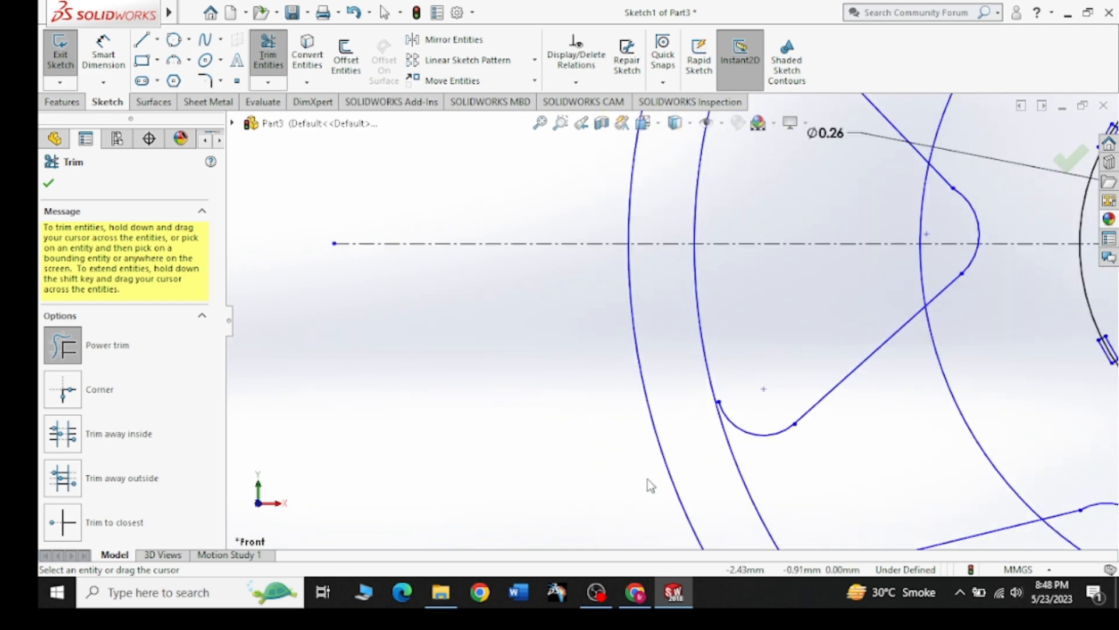
{"action": "scroll", "coordinate": [648, 481], "scroll_direction": "down", "scroll_amount": 3}
{"action": "scroll", "coordinate": [649, 480], "scroll_direction": "up", "scroll_amount": 3}
{"action": "scroll", "coordinate": [732, 349], "scroll_direction": "up", "scroll_amount": 3}
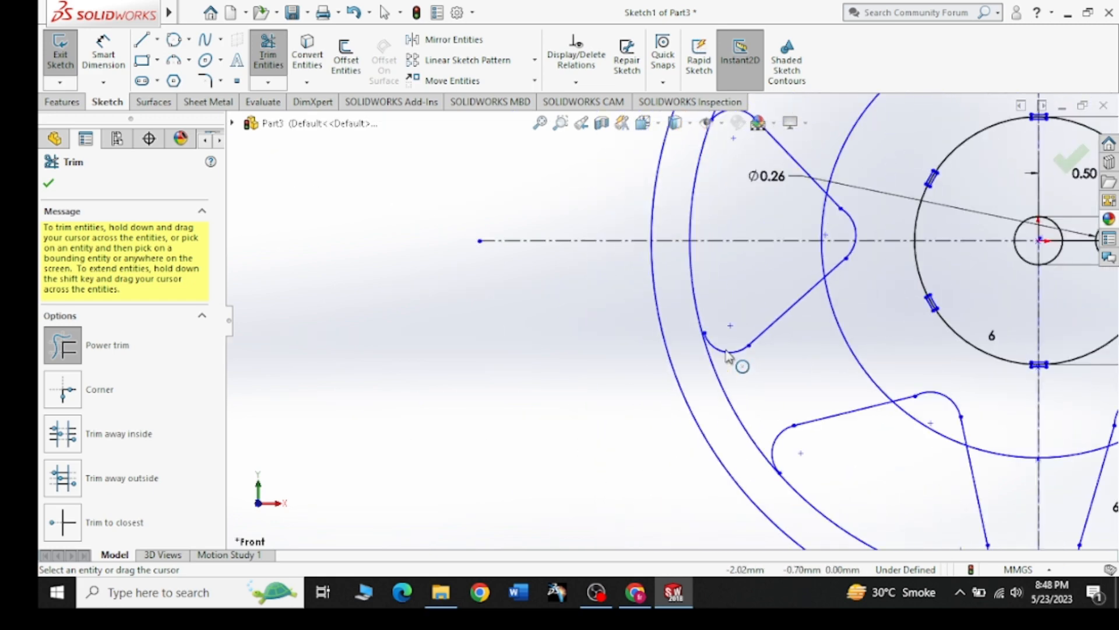
Finish trimming and move the open end of the left opening's lower corner arc onto the inner rim circle
{"action": "scroll", "coordinate": [732, 350], "scroll_direction": "down", "scroll_amount": 3}
{"action": "scroll", "coordinate": [540, 263], "scroll_direction": "down", "scroll_amount": 1}
{"action": "left_click", "coordinate": [50, 184]}
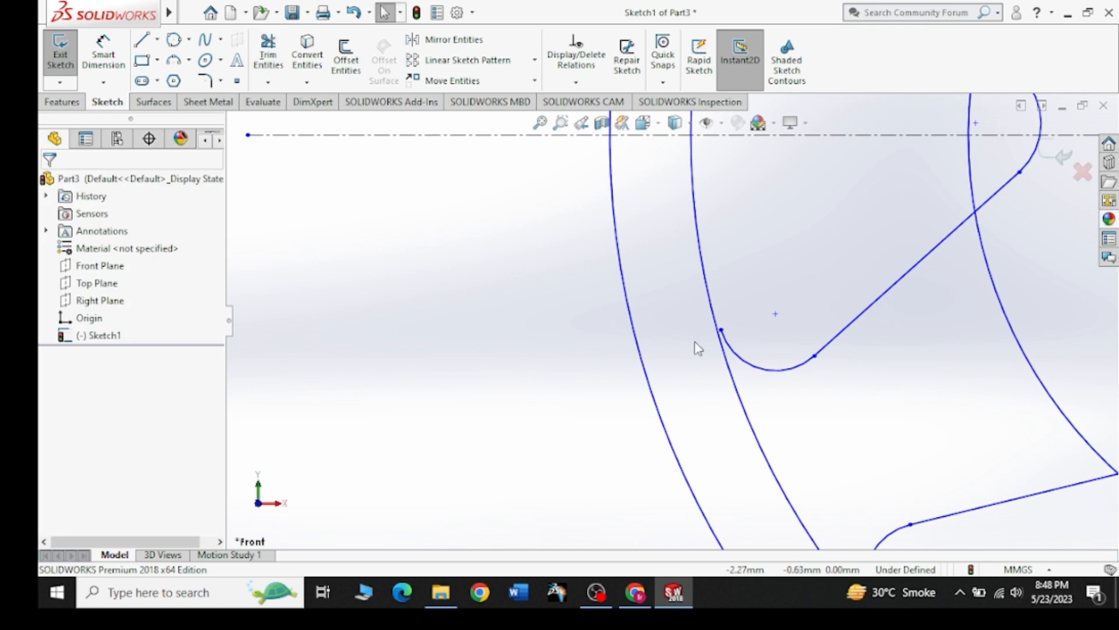
{"action": "left_click", "coordinate": [722, 331]}
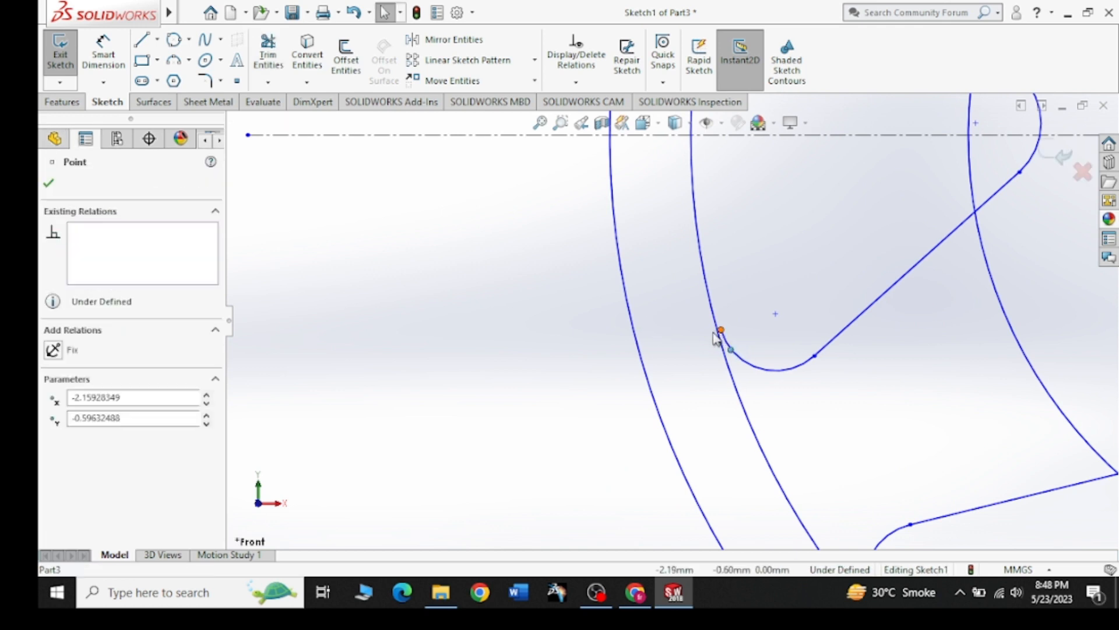
{"action": "left_click_drag", "start_coordinate": [706, 337], "coordinate": [719, 331]}
{"action": "left_click", "coordinate": [705, 340]}
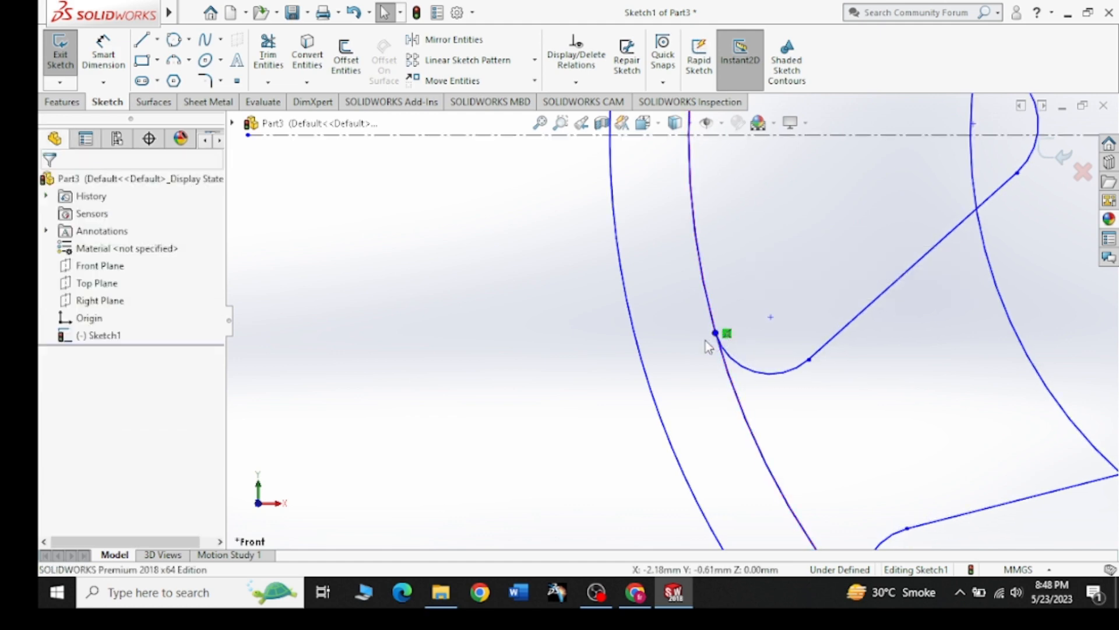
Check the wheel against the reference drawing and delete the circle crossing the inner ends of the spoke openings
{"action": "scroll", "coordinate": [724, 377], "scroll_direction": "up", "scroll_amount": 4}
{"action": "scroll", "coordinate": [727, 379], "scroll_direction": "up", "scroll_amount": 6}
{"action": "scroll", "coordinate": [768, 315], "scroll_direction": "down", "scroll_amount": 2}
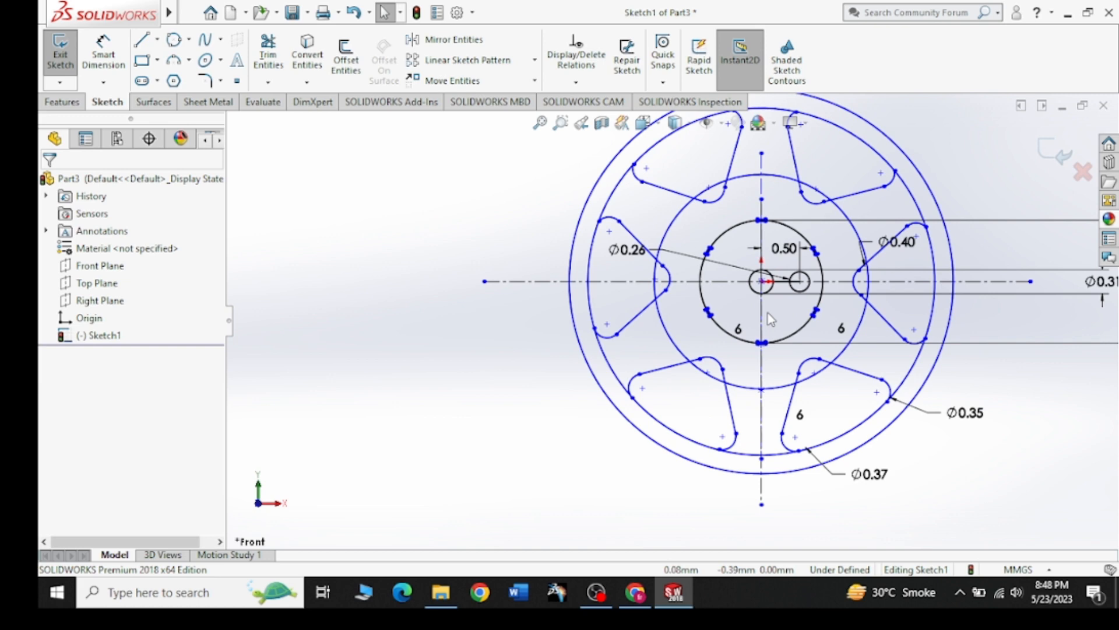
{"action": "left_click", "coordinate": [641, 600]}
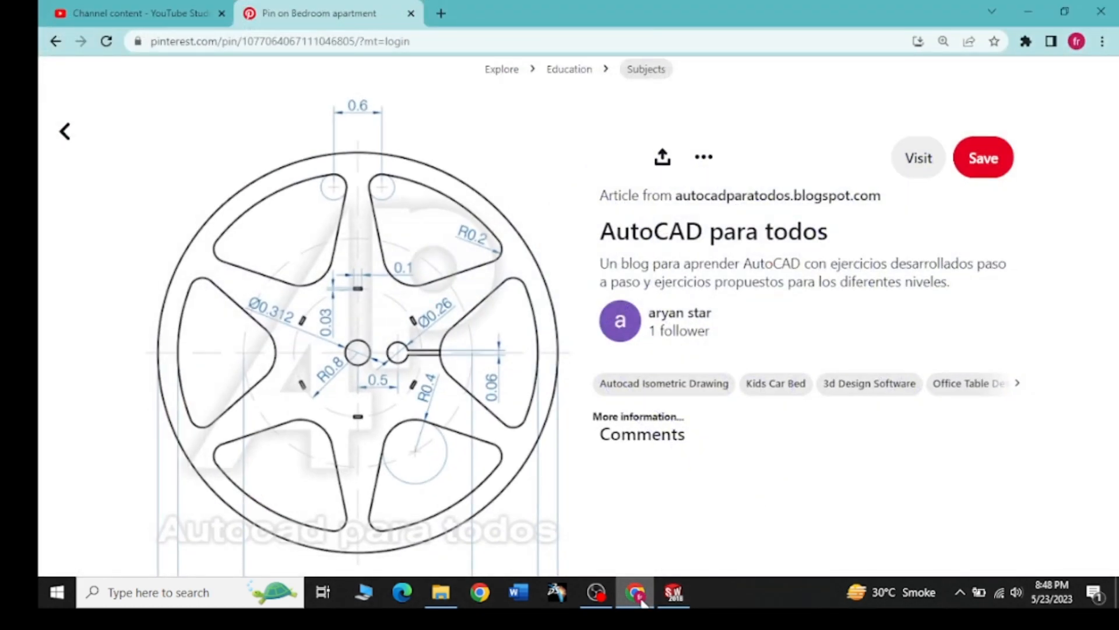
{"action": "left_click", "coordinate": [643, 600]}
{"action": "left_click", "coordinate": [671, 341]}
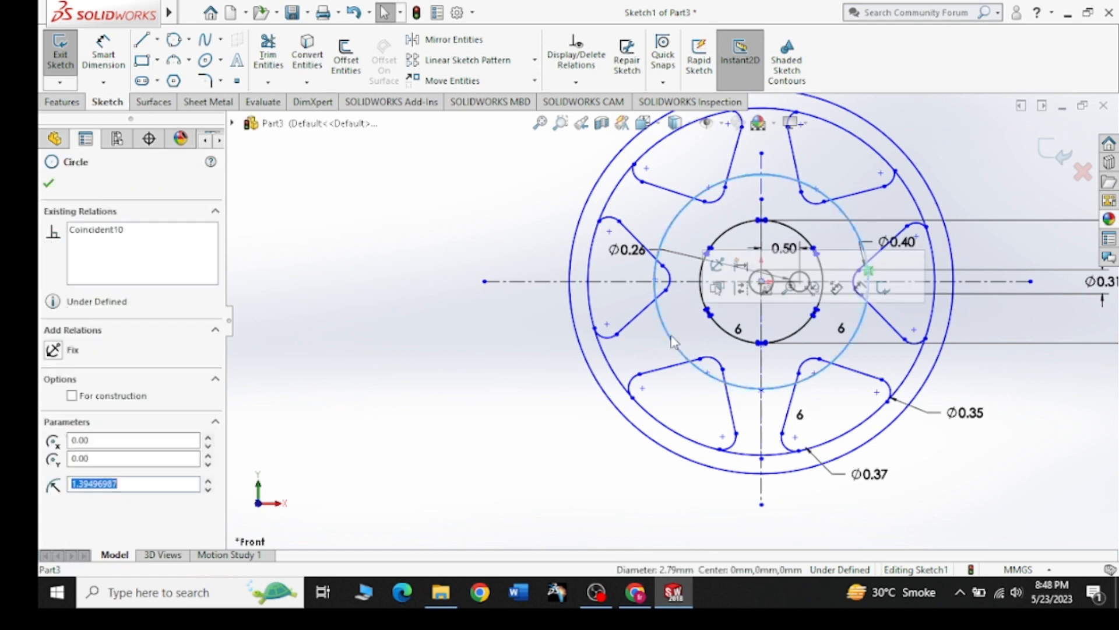
{"action": "key", "text": "Escape"}
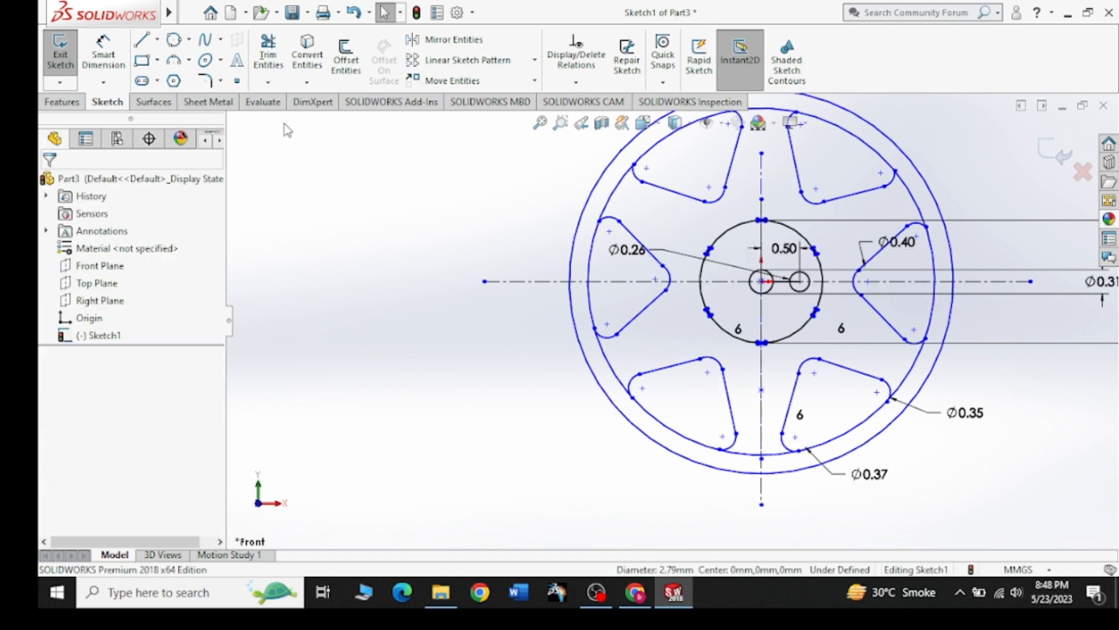
Try to trim the inner rim circle's segments between the left, lower-left and lower-right openings
{"action": "left_click", "coordinate": [268, 56]}
{"action": "left_click_drag", "start_coordinate": [622, 355], "coordinate": [607, 363]}
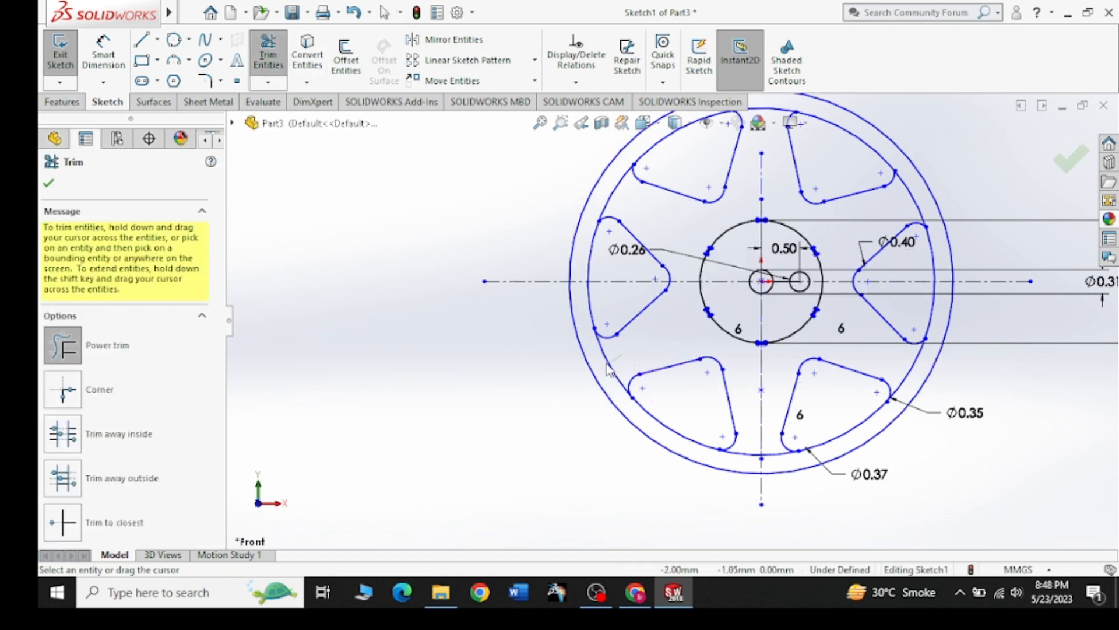
{"action": "mouse_move", "coordinate": [752, 449]}
{"action": "left_mouse_down"}
{"action": "mouse_move", "coordinate": [780, 471]}
{"action": "mouse_move", "coordinate": [912, 397]}
{"action": "mouse_move", "coordinate": [911, 379]}
{"action": "left_mouse_up"}
{"action": "key", "text": "Escape"}
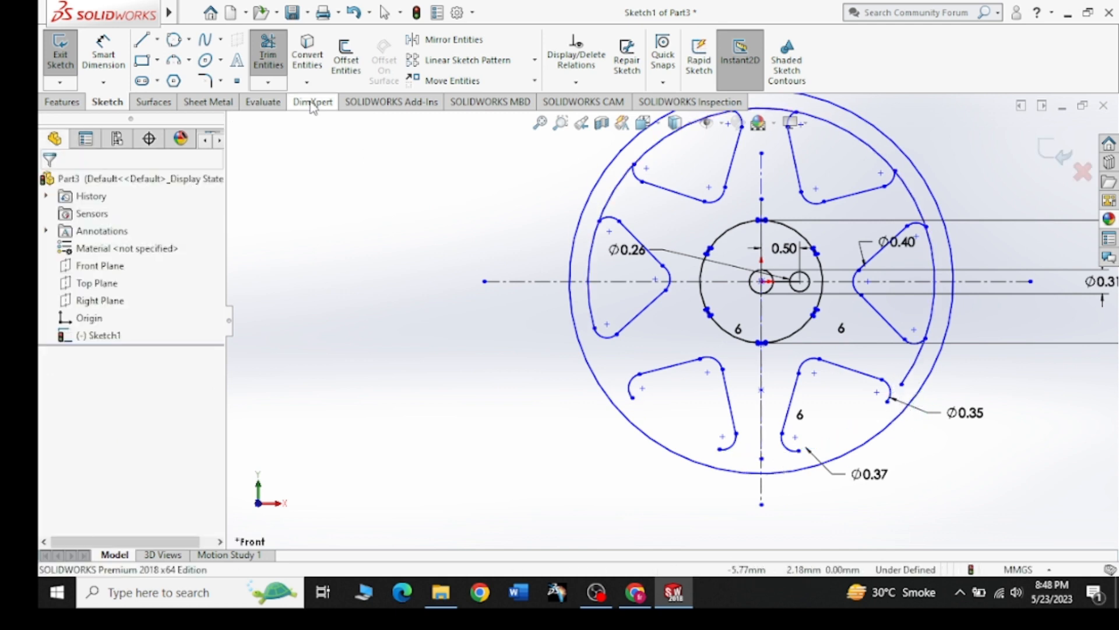
Trim the inner rim circle between the lower-right and right openings and between the right and upper-right openings
{"action": "left_click", "coordinate": [280, 58]}
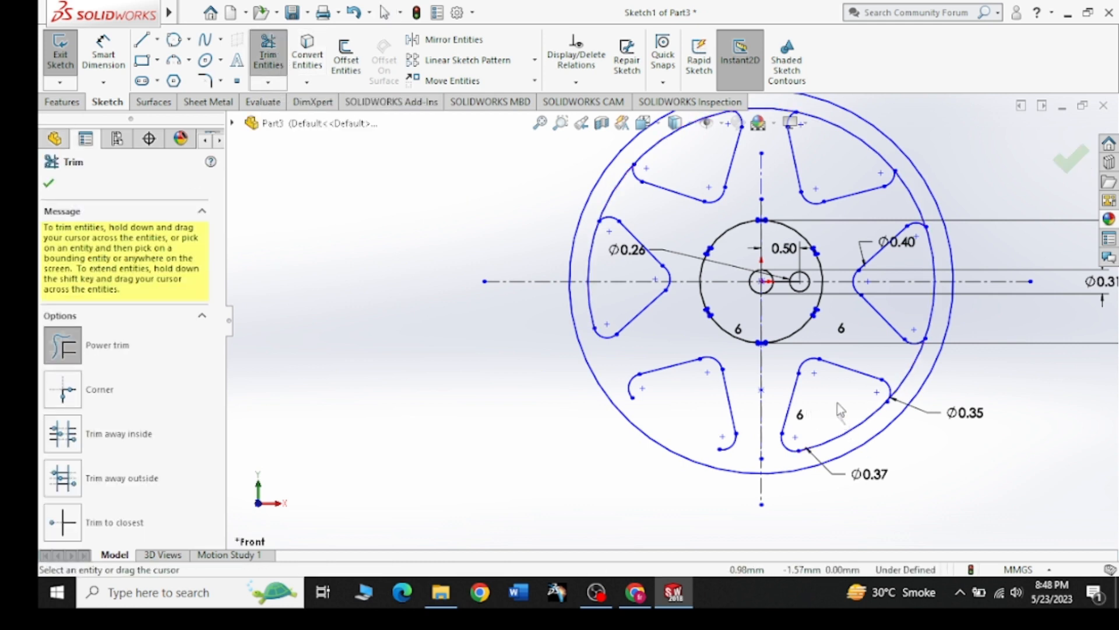
{"action": "left_click_drag", "start_coordinate": [915, 386], "coordinate": [917, 313]}
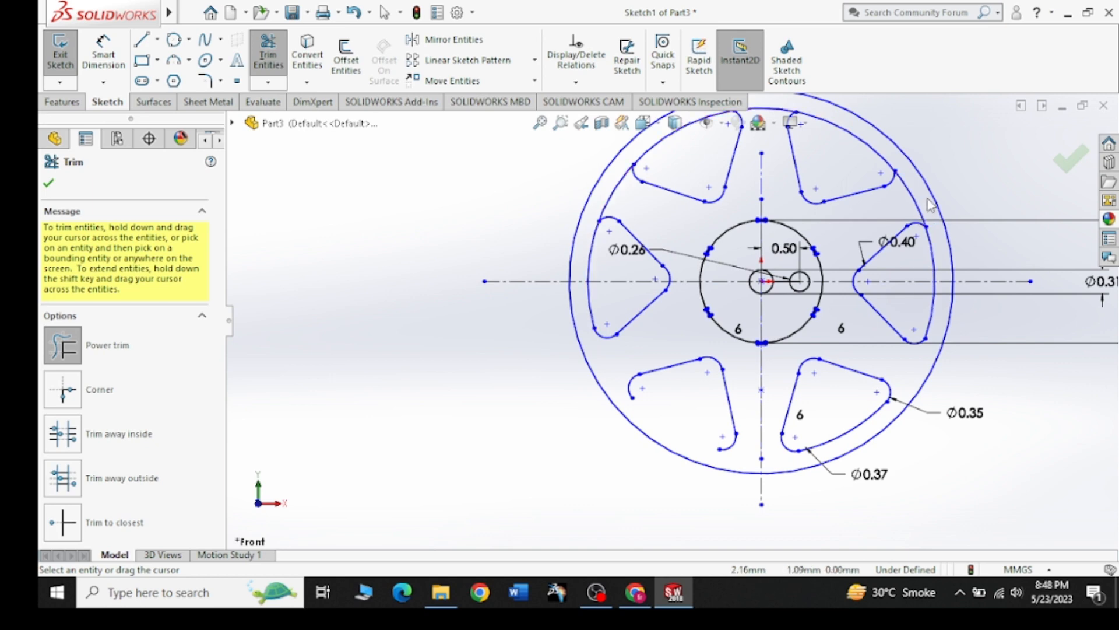
{"action": "left_click_drag", "start_coordinate": [927, 198], "coordinate": [907, 200]}
{"action": "scroll", "coordinate": [821, 153], "scroll_direction": "up", "scroll_amount": 2}
{"action": "scroll", "coordinate": [819, 153], "scroll_direction": "down", "scroll_amount": 3}
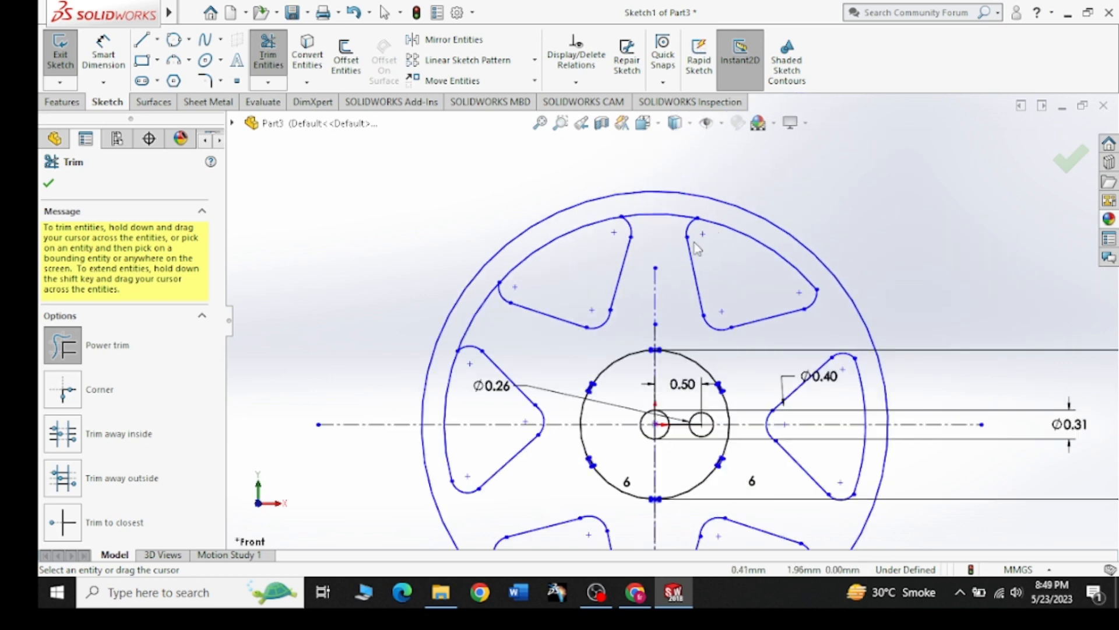
Trim the inner rim circle between the two upper openings and between the upper-left and left openings, and undo the rim trims
{"action": "left_click_drag", "start_coordinate": [669, 210], "coordinate": [665, 232]}
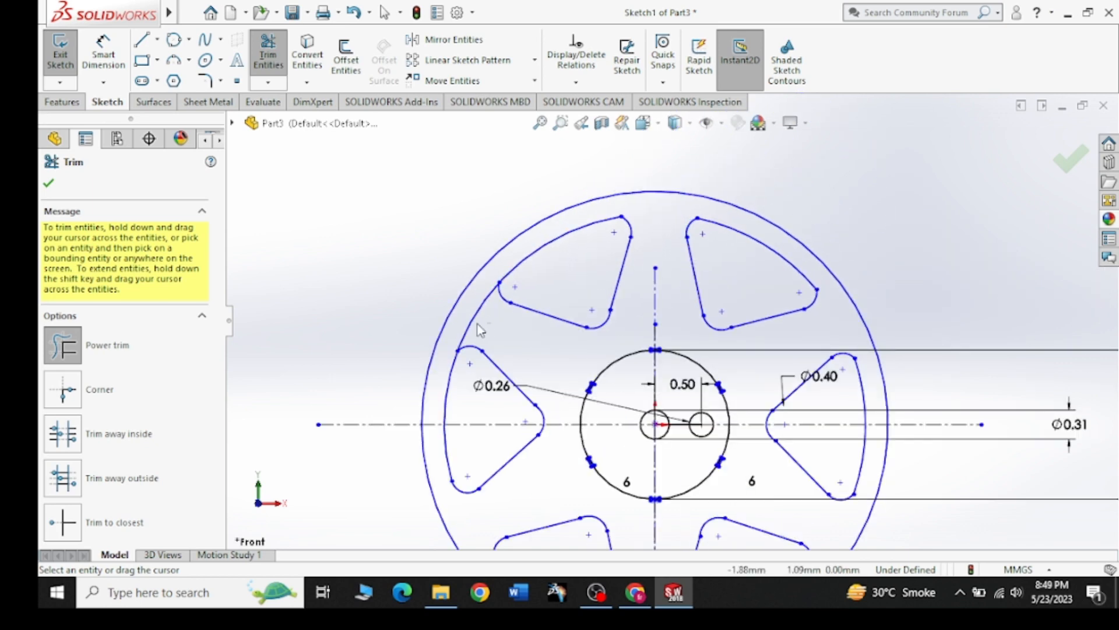
{"action": "left_click_drag", "start_coordinate": [478, 330], "coordinate": [523, 330]}
{"action": "scroll", "coordinate": [670, 320], "scroll_direction": "up", "scroll_amount": 3}
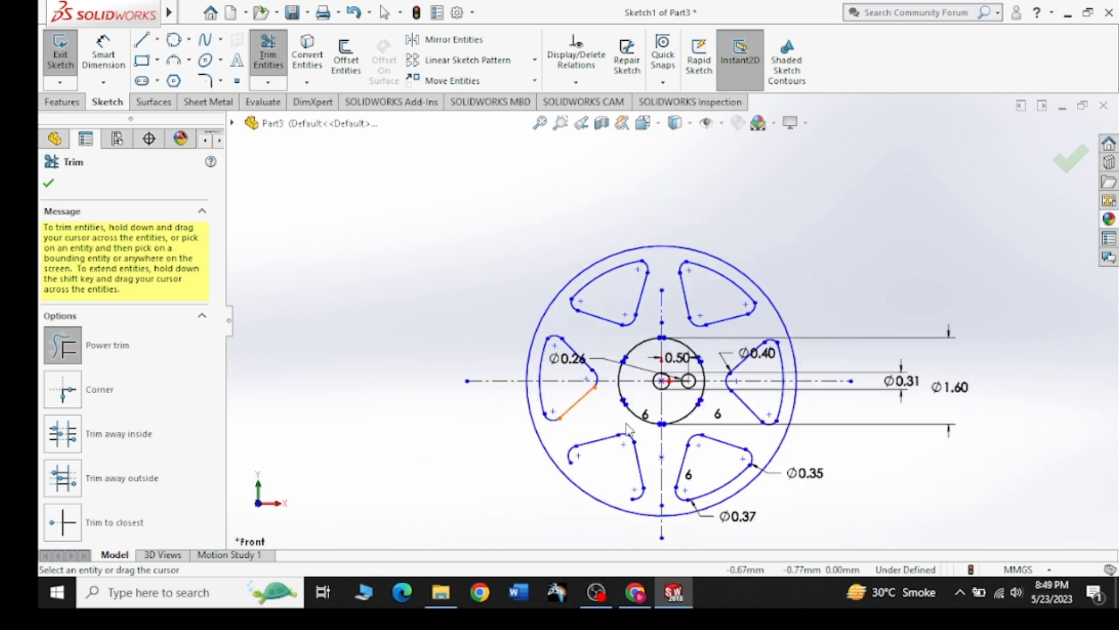
{"action": "key", "text": "Escape"}
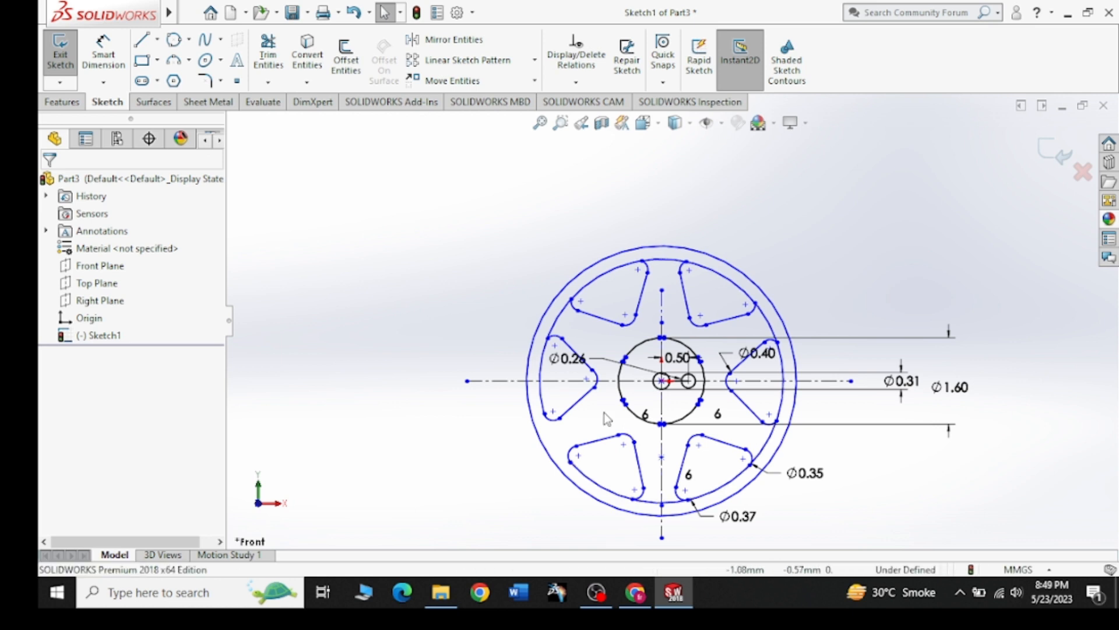
Try to trim the inner rim circle's segment between the two lower openings, and undo the trim
{"action": "left_click", "coordinate": [268, 56]}
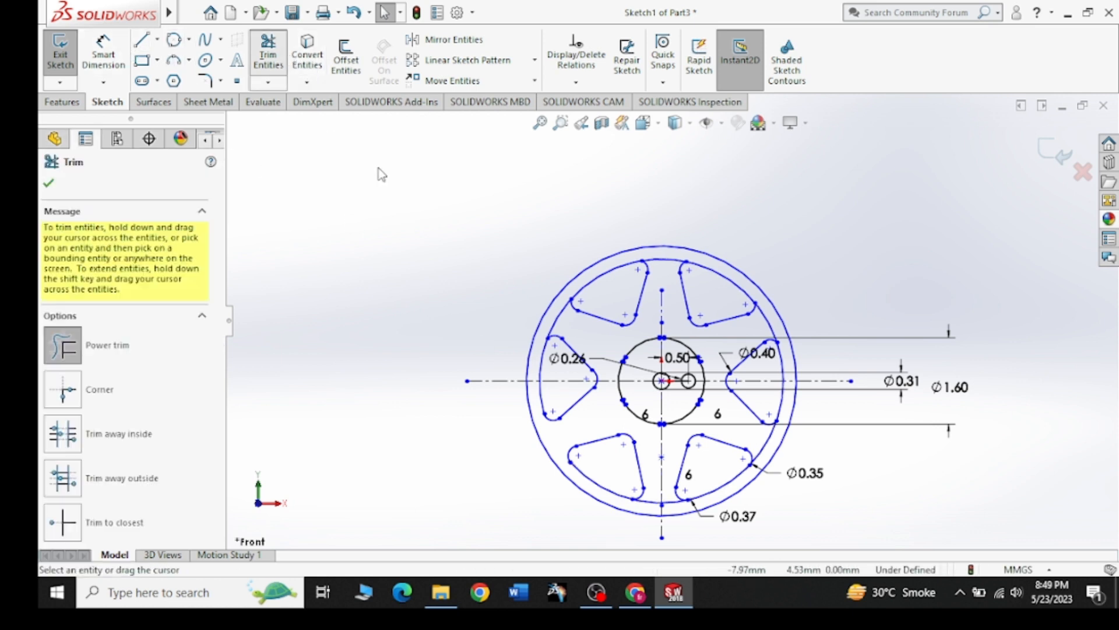
{"action": "left_click_drag", "start_coordinate": [645, 509], "coordinate": [657, 495]}
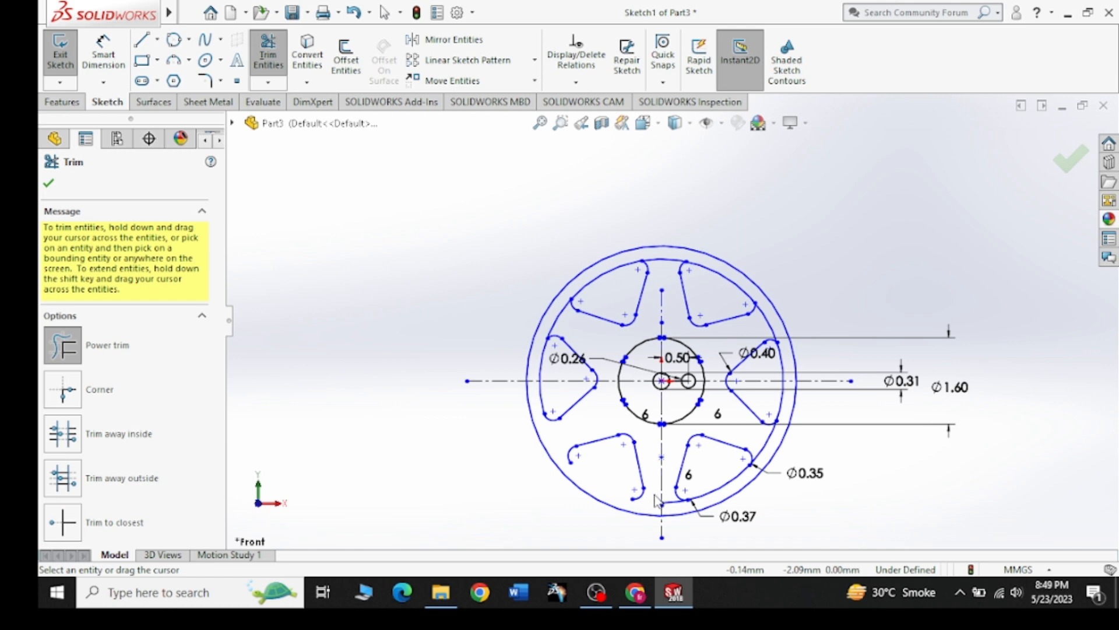
{"action": "key", "text": "Escape"}
Move the open end of the lower-left opening's bottom corner arc closer to the inner rim circle
{"action": "scroll", "coordinate": [656, 501], "scroll_direction": "down", "scroll_amount": 10}
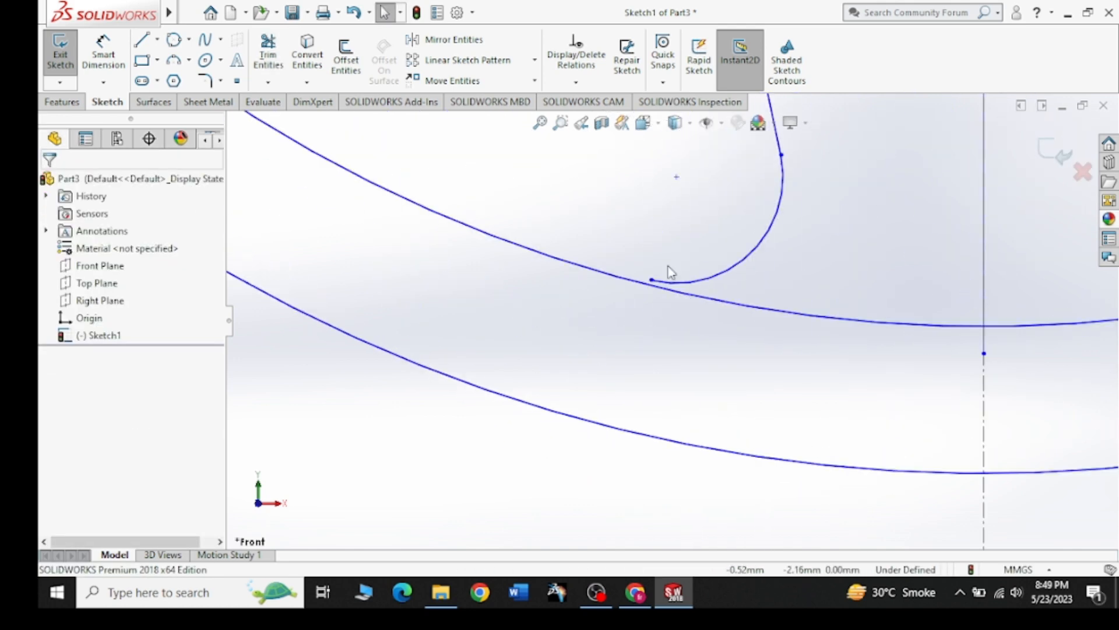
{"action": "left_click", "coordinate": [653, 281]}
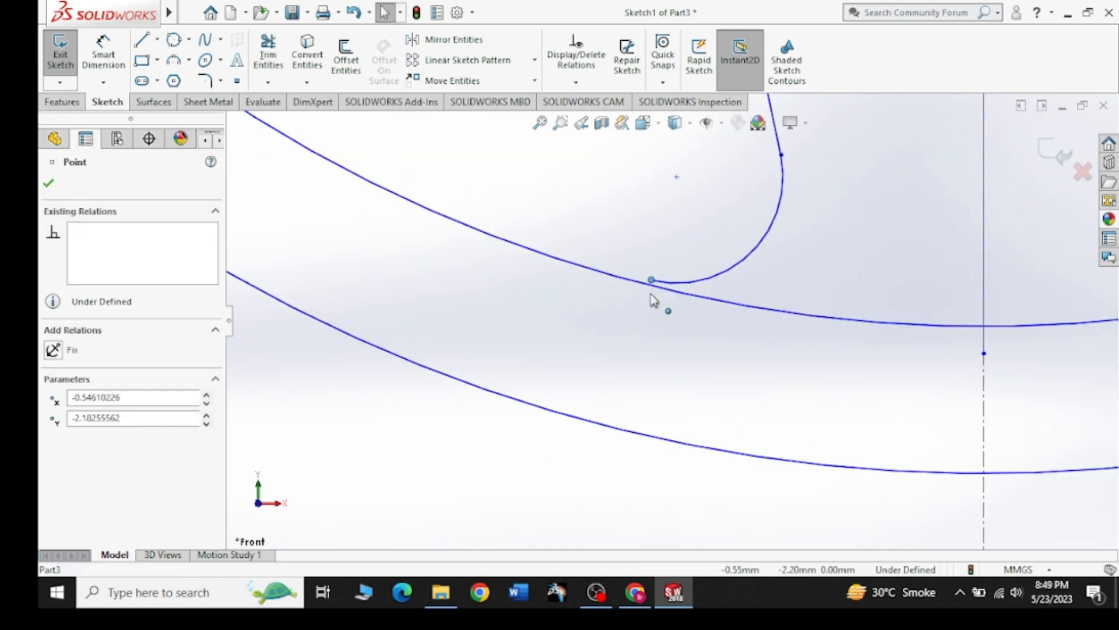
{"action": "mouse_move", "coordinate": [651, 280]}
{"action": "left_mouse_down"}
{"action": "mouse_move", "coordinate": [654, 310]}
{"action": "mouse_move", "coordinate": [655, 285]}
{"action": "left_mouse_up"}
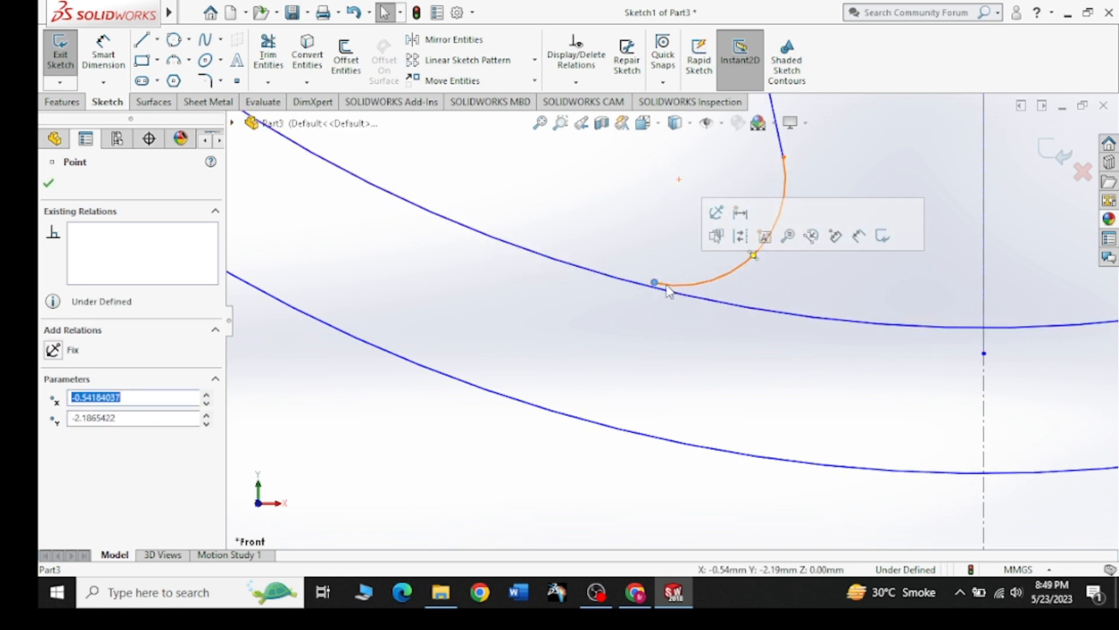
{"action": "scroll", "coordinate": [665, 291], "scroll_direction": "down", "scroll_amount": 1}
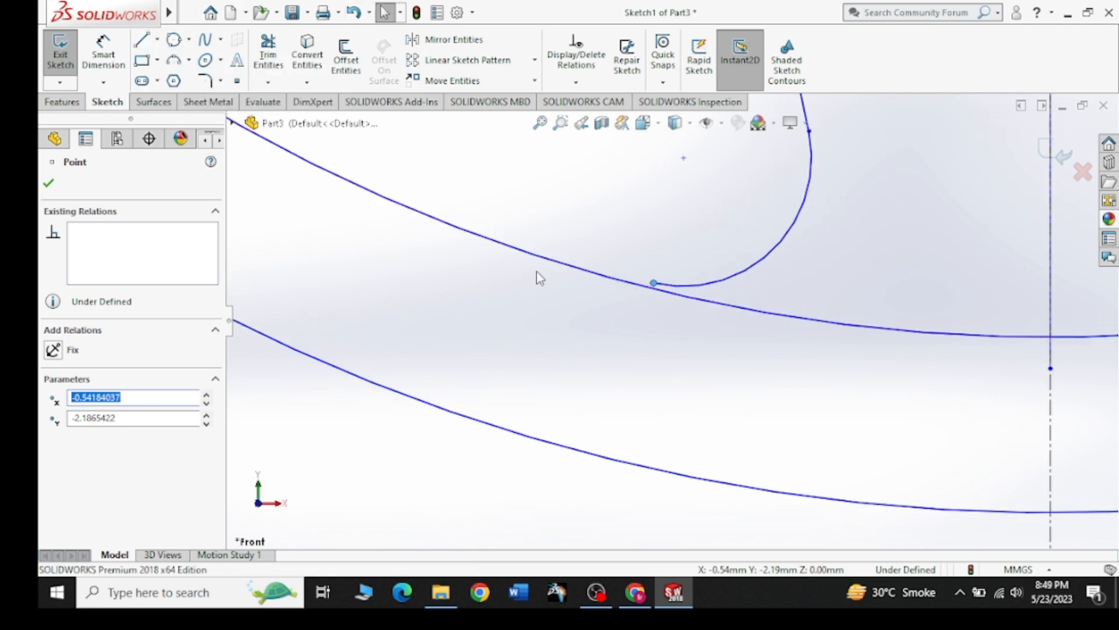
Draw a short line from the open end of the lower-left opening's bottom corner arc to the inner rim circle, and nudge its upper endpoint
{"action": "left_click", "coordinate": [143, 40]}
{"action": "scroll", "coordinate": [655, 282], "scroll_direction": "down", "scroll_amount": 3}
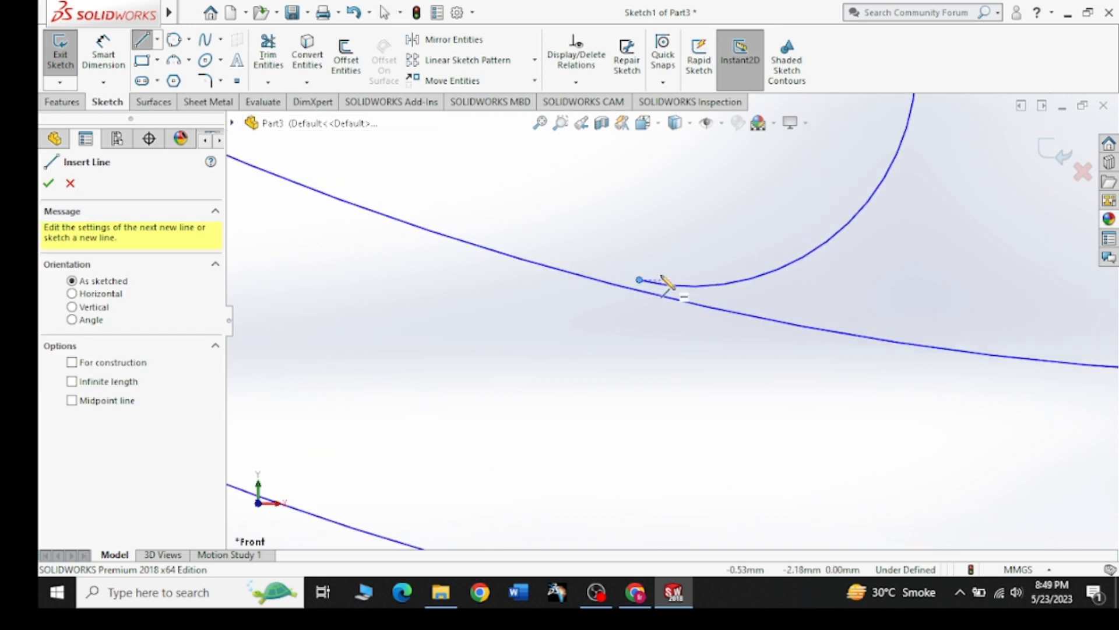
{"action": "left_click", "coordinate": [631, 286]}
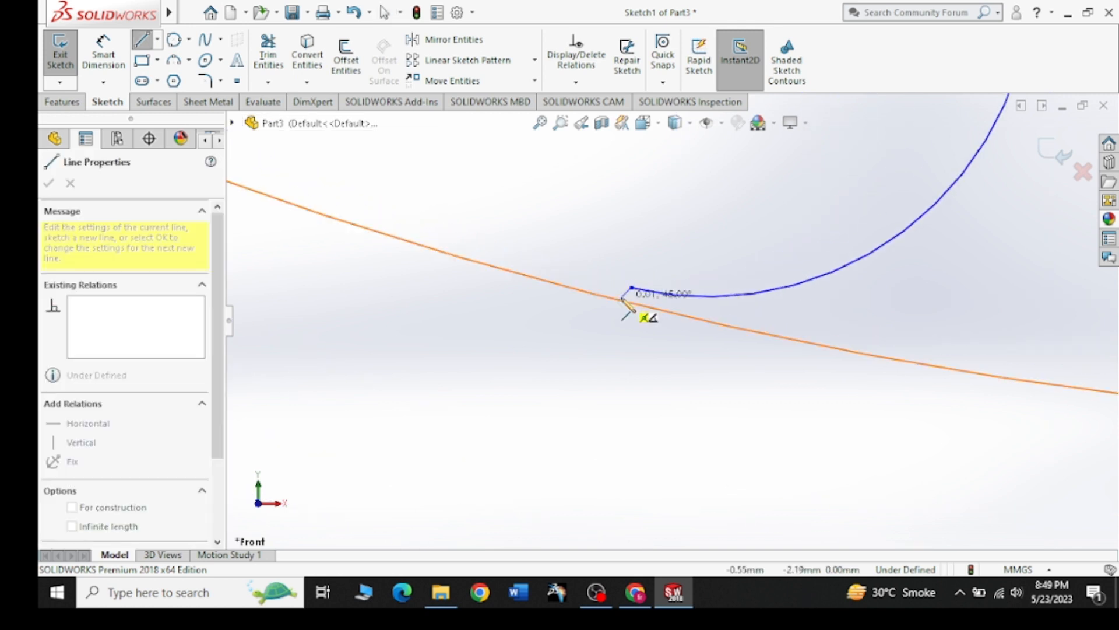
{"action": "right_click", "coordinate": [620, 300]}
{"action": "left_click", "coordinate": [601, 266]}
{"action": "key", "text": "Escape"}
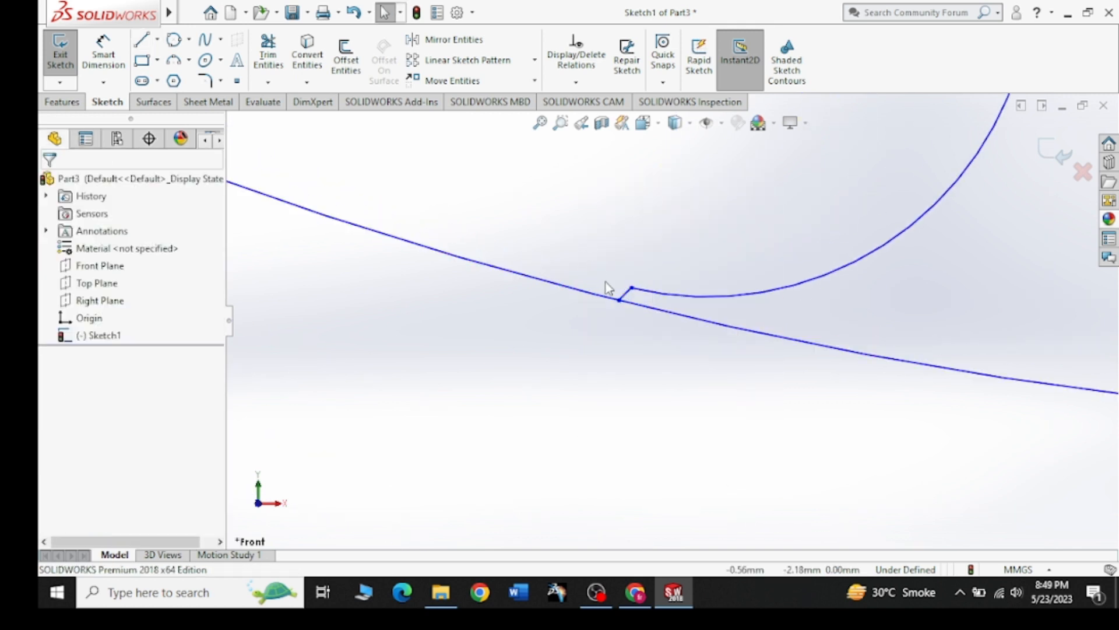
{"action": "left_click", "coordinate": [629, 300]}
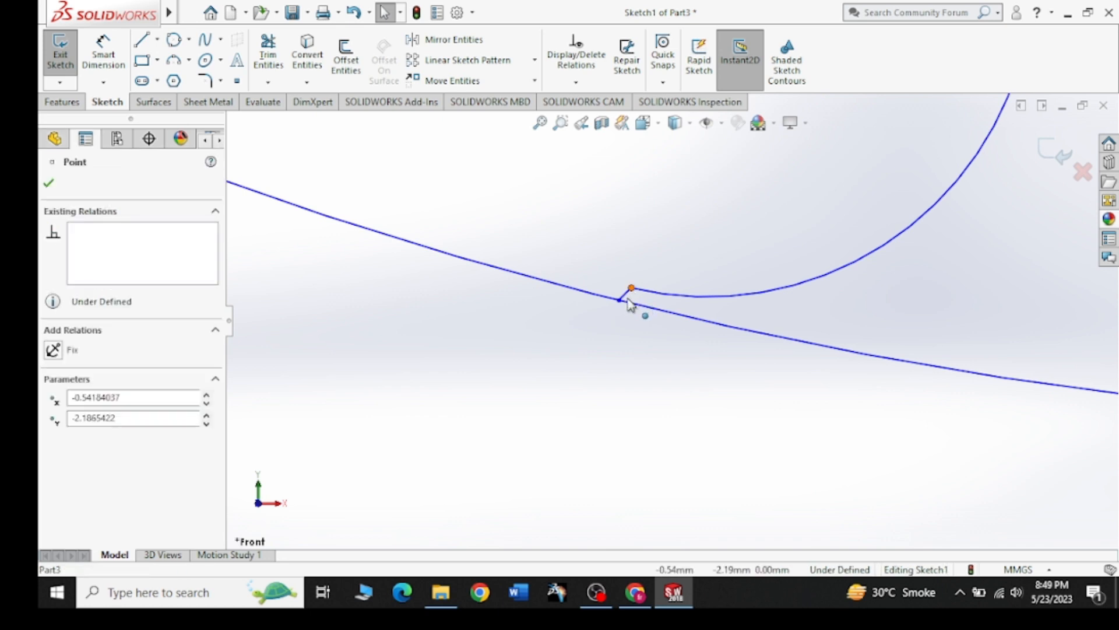
{"action": "left_click_drag", "start_coordinate": [629, 313], "coordinate": [635, 295]}
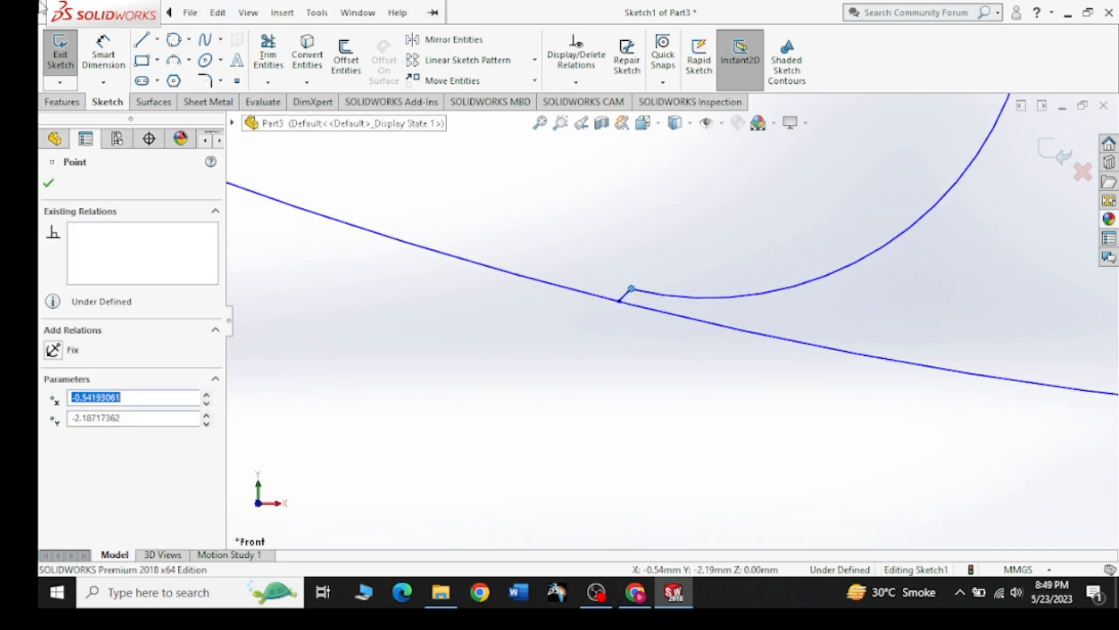
Trim the inner rim circle's segment between the two lower openings
{"action": "left_click", "coordinate": [268, 55]}
{"action": "scroll", "coordinate": [630, 287], "scroll_direction": "up", "scroll_amount": 10}
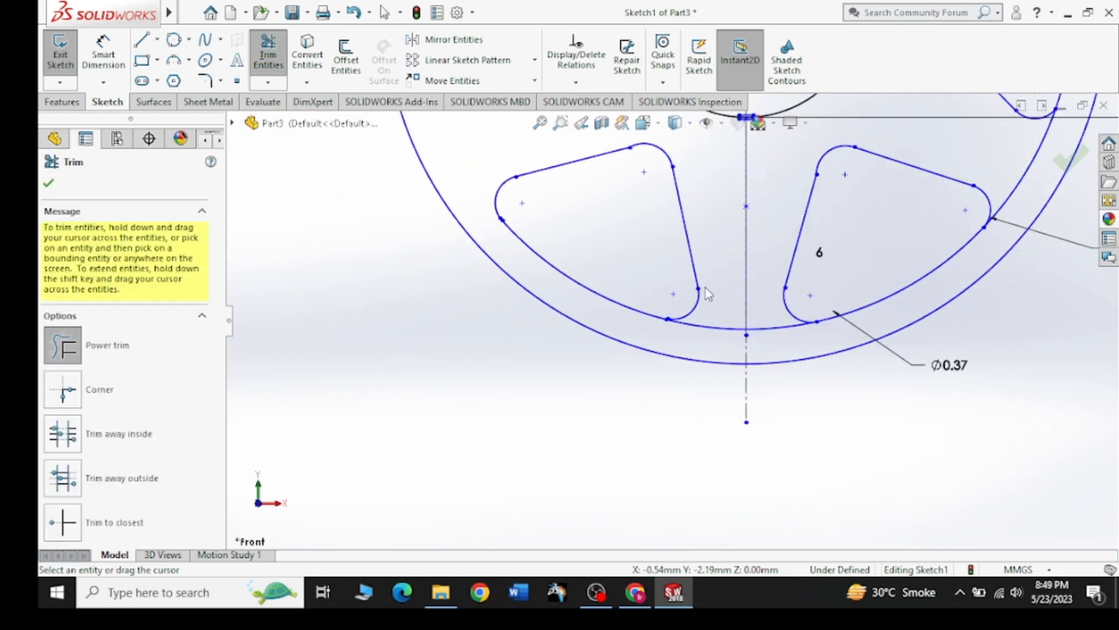
{"action": "scroll", "coordinate": [705, 303], "scroll_direction": "down", "scroll_amount": 2}
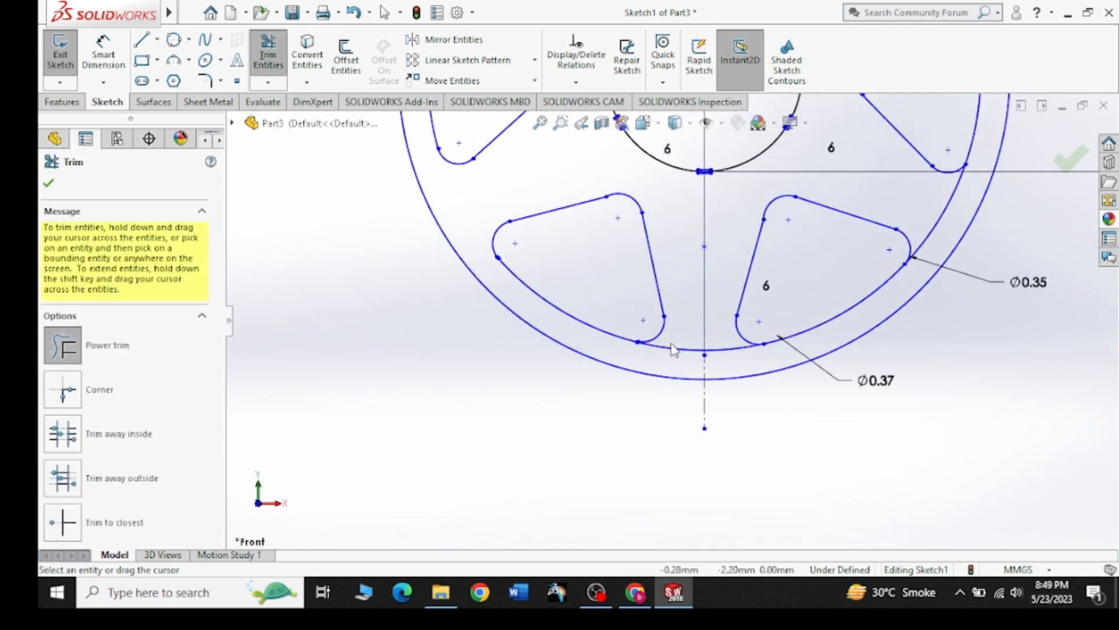
{"action": "left_click_drag", "start_coordinate": [680, 351], "coordinate": [724, 362]}
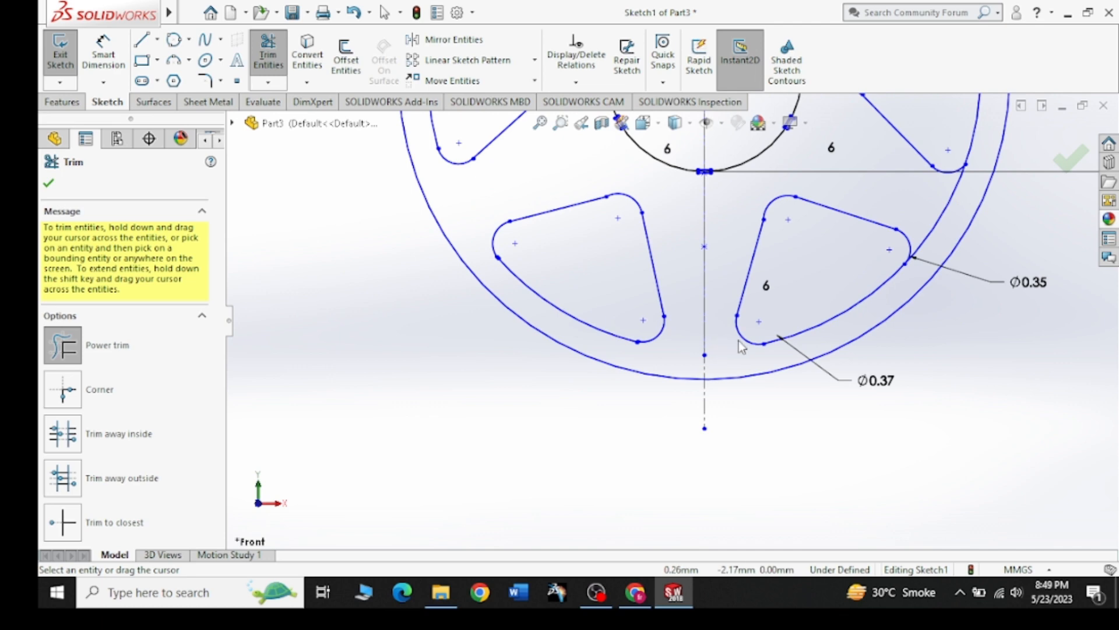
Trim the inner rim circle between the upper-right and right openings and between the upper-left and left openings
{"action": "scroll", "coordinate": [922, 214], "scroll_direction": "up", "scroll_amount": 8}
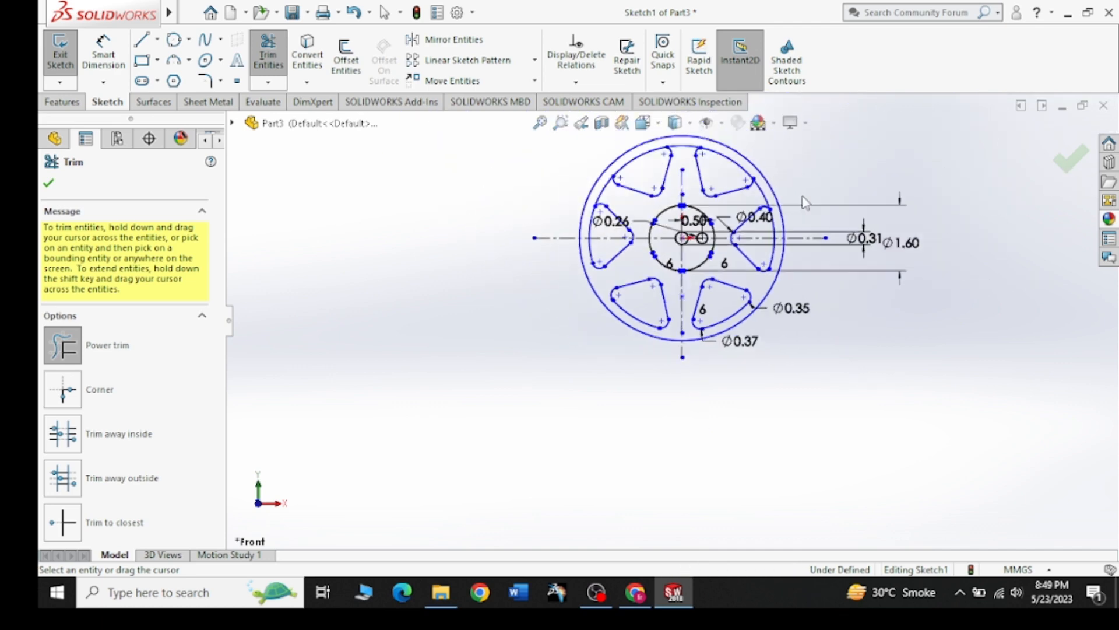
{"action": "scroll", "coordinate": [669, 202], "scroll_direction": "down", "scroll_amount": 2}
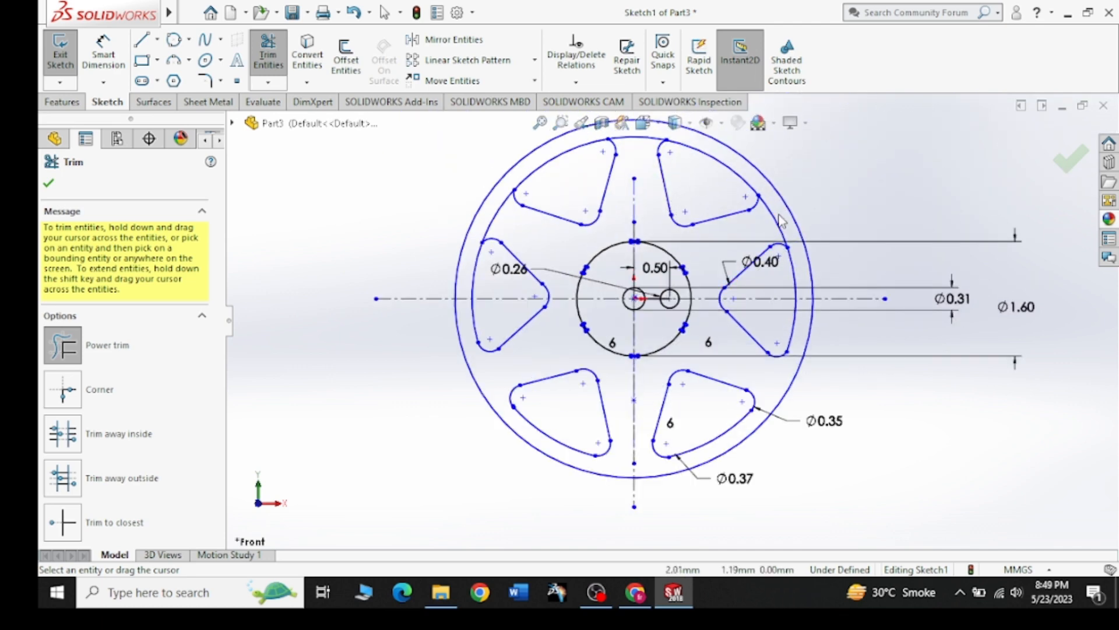
{"action": "left_click_drag", "start_coordinate": [782, 220], "coordinate": [770, 227]}
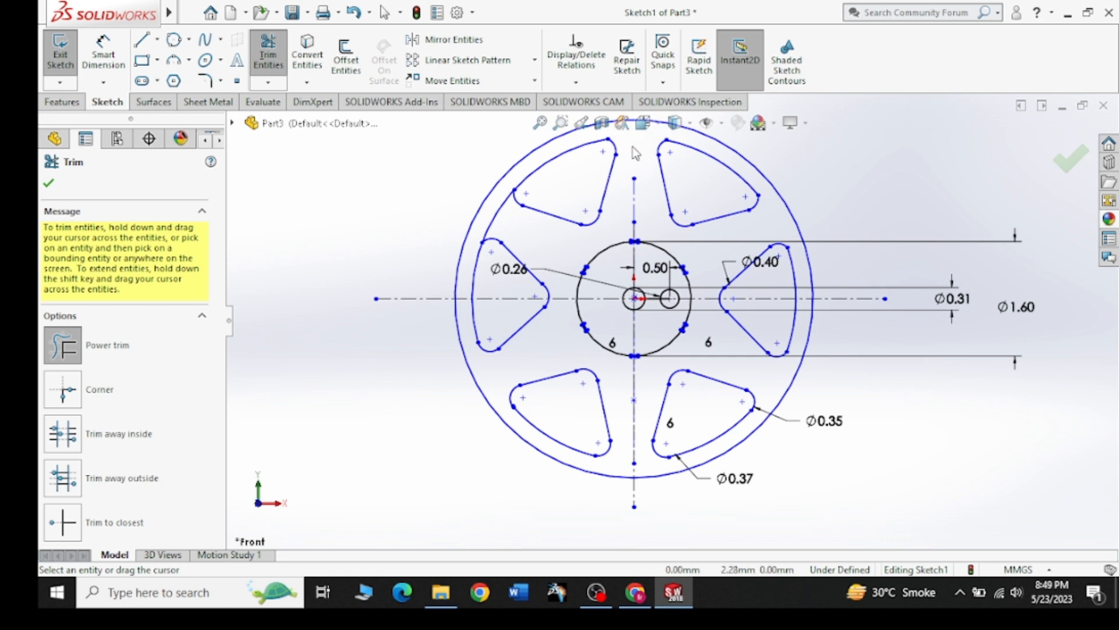
{"action": "left_click_drag", "start_coordinate": [484, 221], "coordinate": [499, 227]}
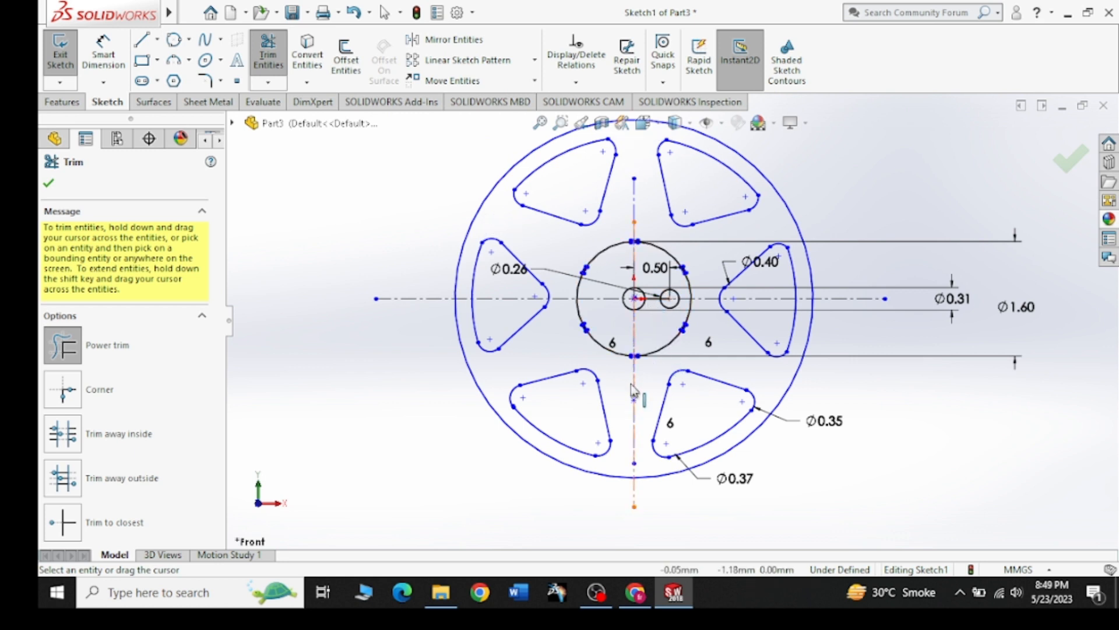
{"action": "key", "text": "Escape"}
Check the slot in the reference drawing, and draw a horizontal line about 0.03 mm above the centerline from the small offset circle to the right opening
{"action": "left_click", "coordinate": [630, 593]}
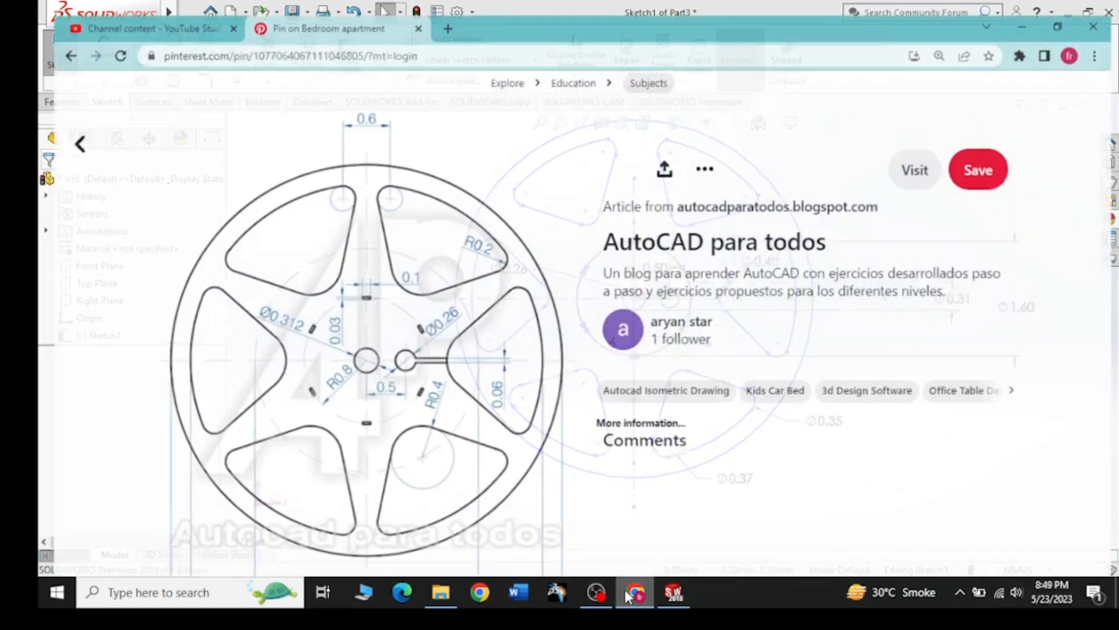
{"action": "left_click", "coordinate": [625, 590]}
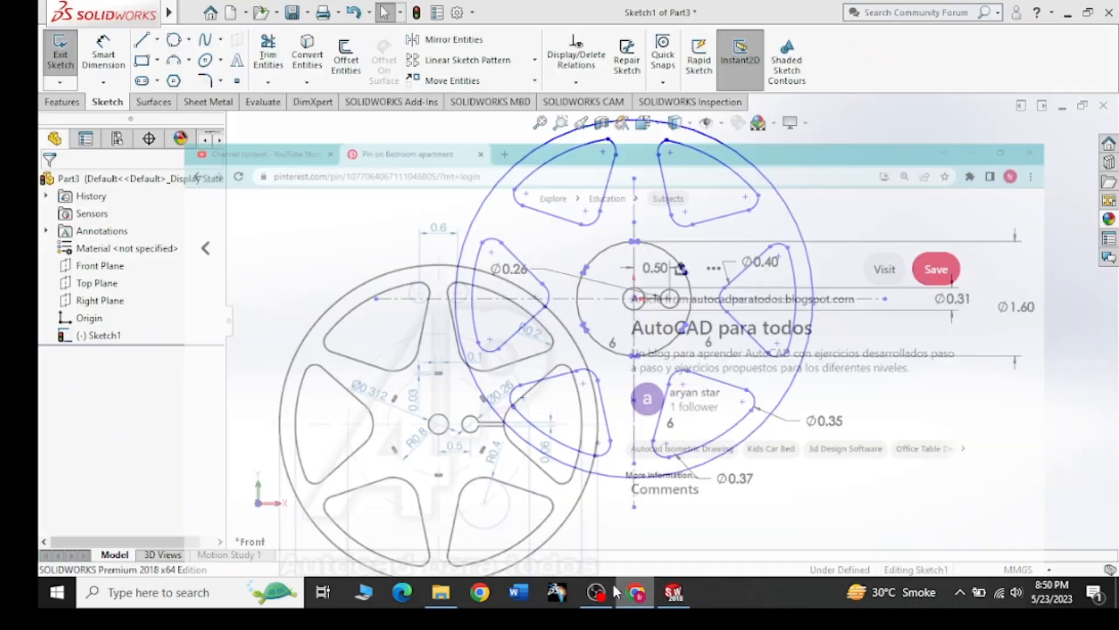
{"action": "left_click", "coordinate": [144, 47]}
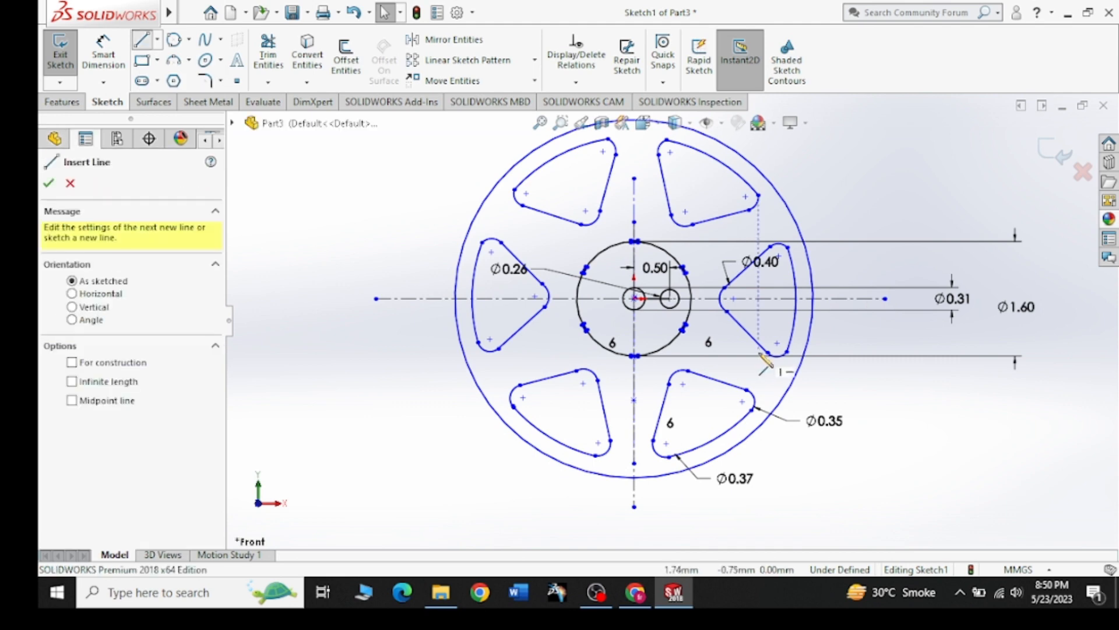
{"action": "scroll", "coordinate": [777, 344], "scroll_direction": "down", "scroll_amount": 3}
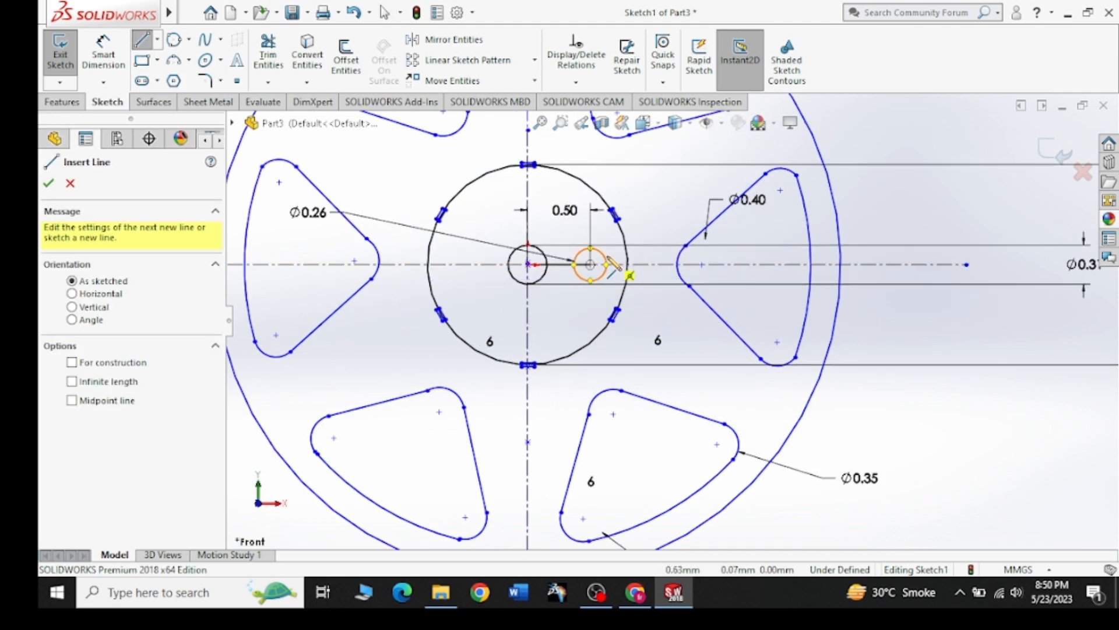
{"action": "scroll", "coordinate": [611, 267], "scroll_direction": "down", "scroll_amount": 3}
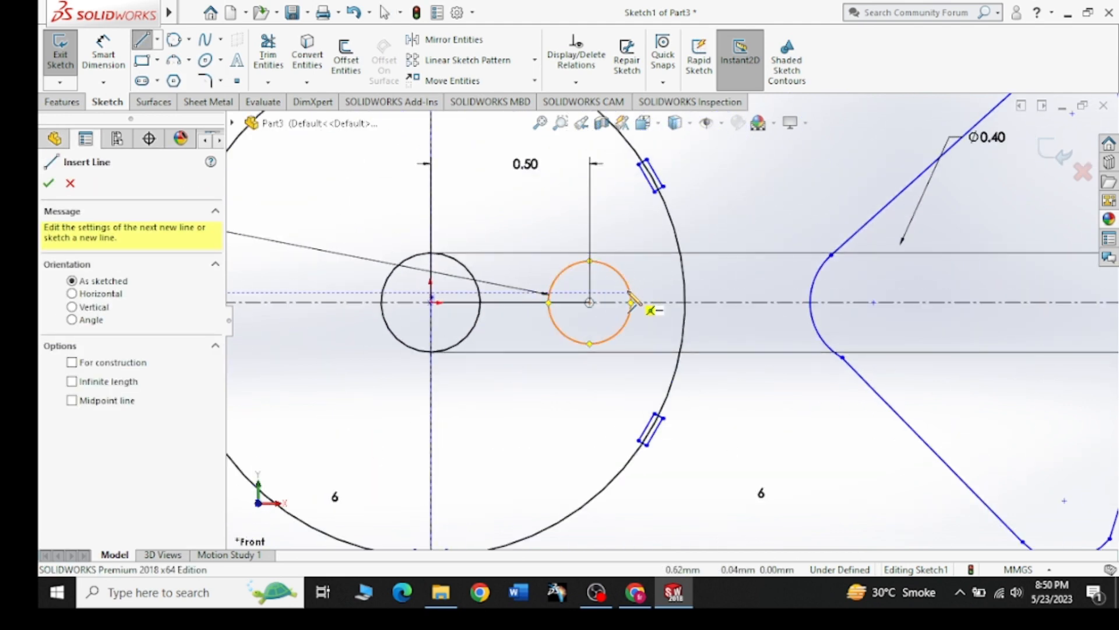
{"action": "left_click", "coordinate": [629, 292]}
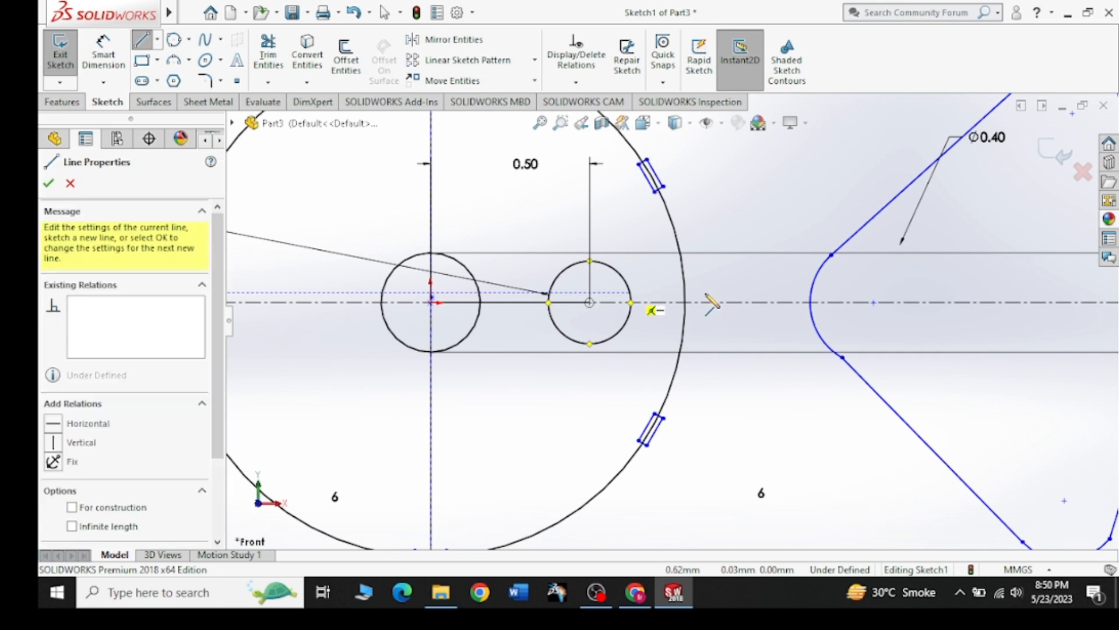
{"action": "left_click", "coordinate": [811, 293]}
{"action": "right_click", "coordinate": [837, 292]}
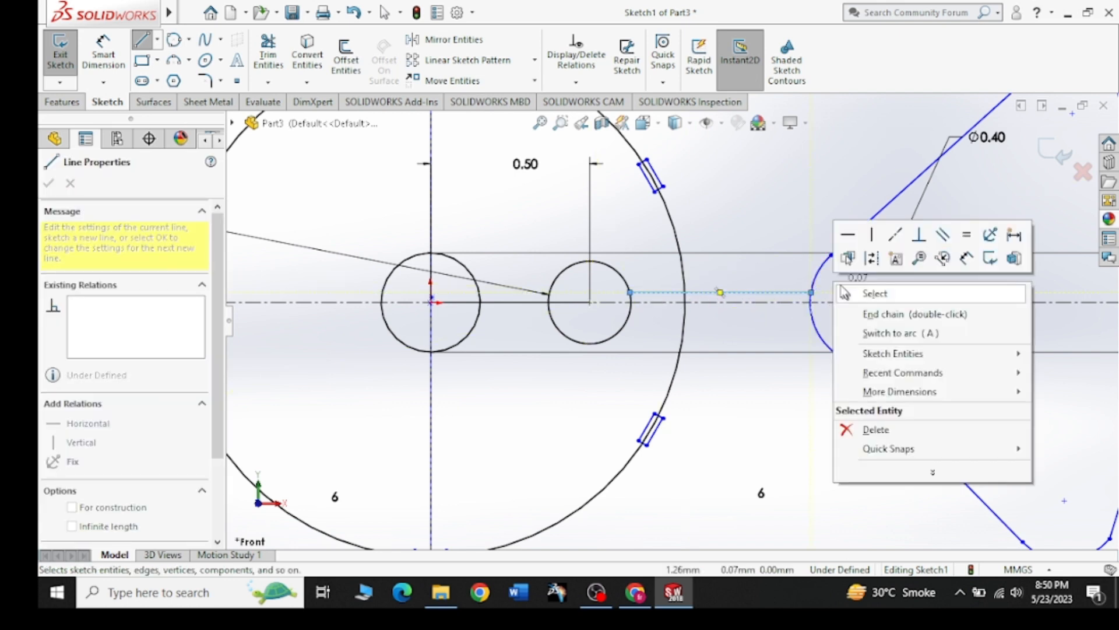
{"action": "left_click", "coordinate": [858, 294]}
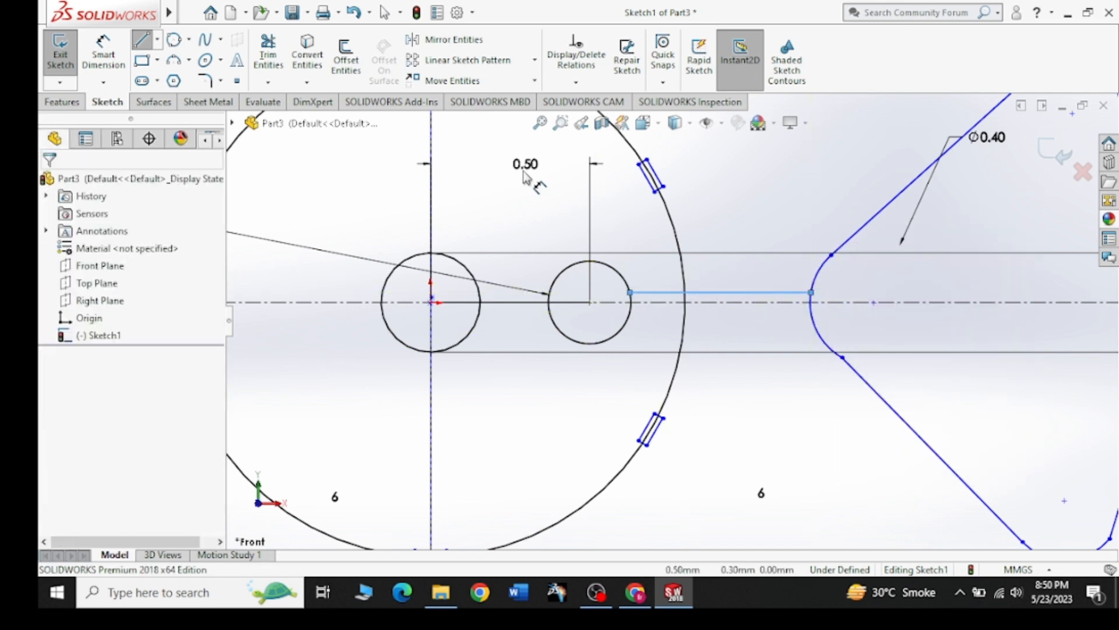
Draw a second horizontal line about 0.03 mm below the centerline from the small offset circle to the right opening
{"action": "left_click", "coordinate": [142, 40]}
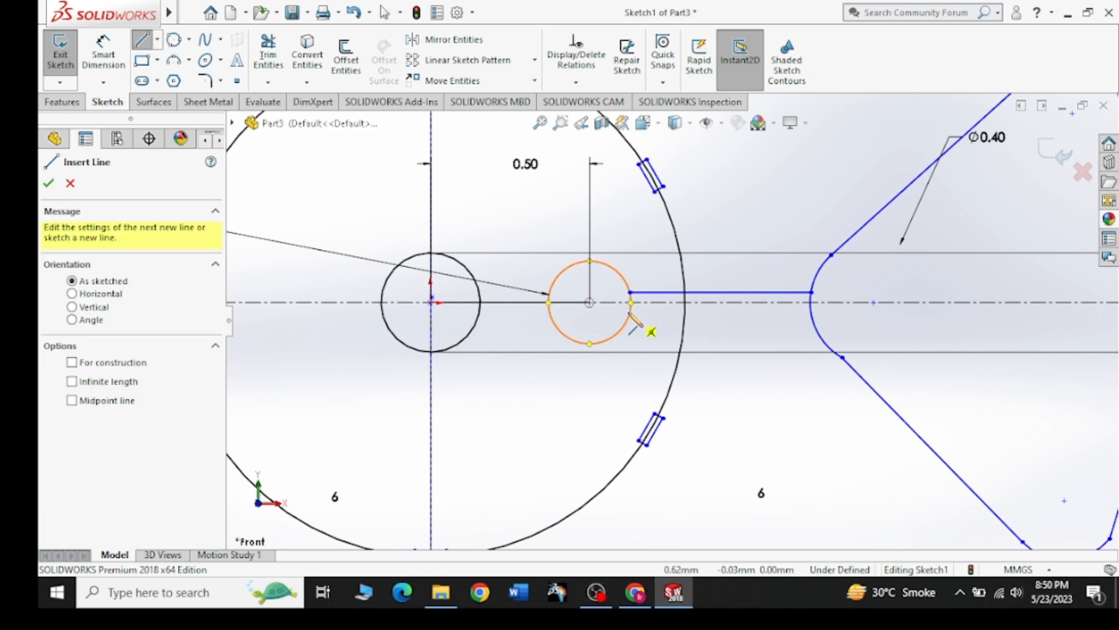
{"action": "left_click", "coordinate": [629, 312]}
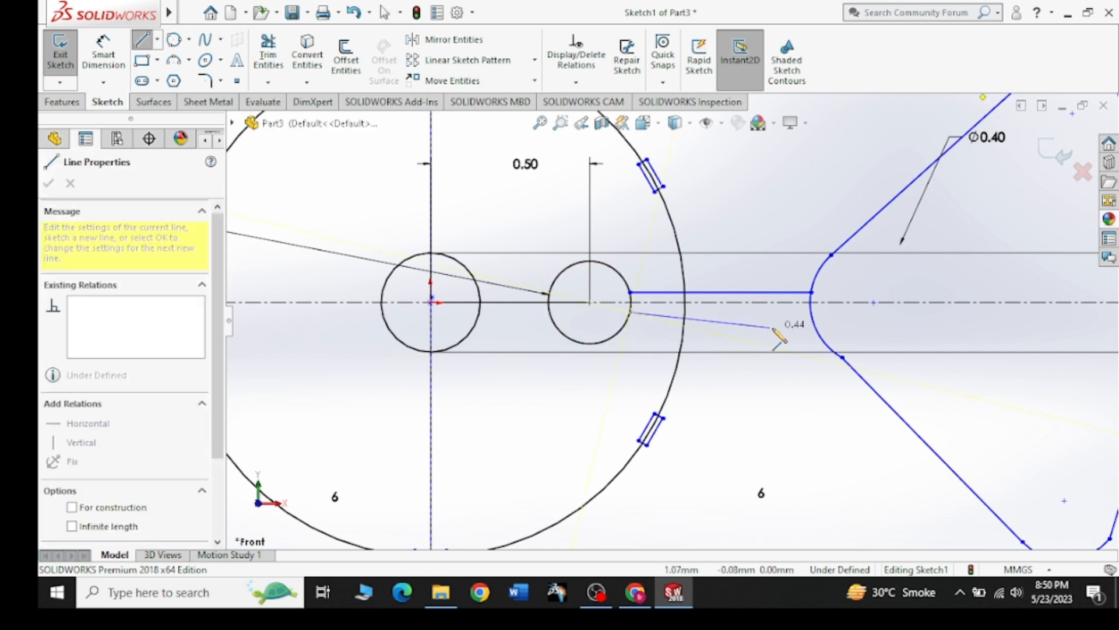
{"action": "left_click", "coordinate": [810, 311]}
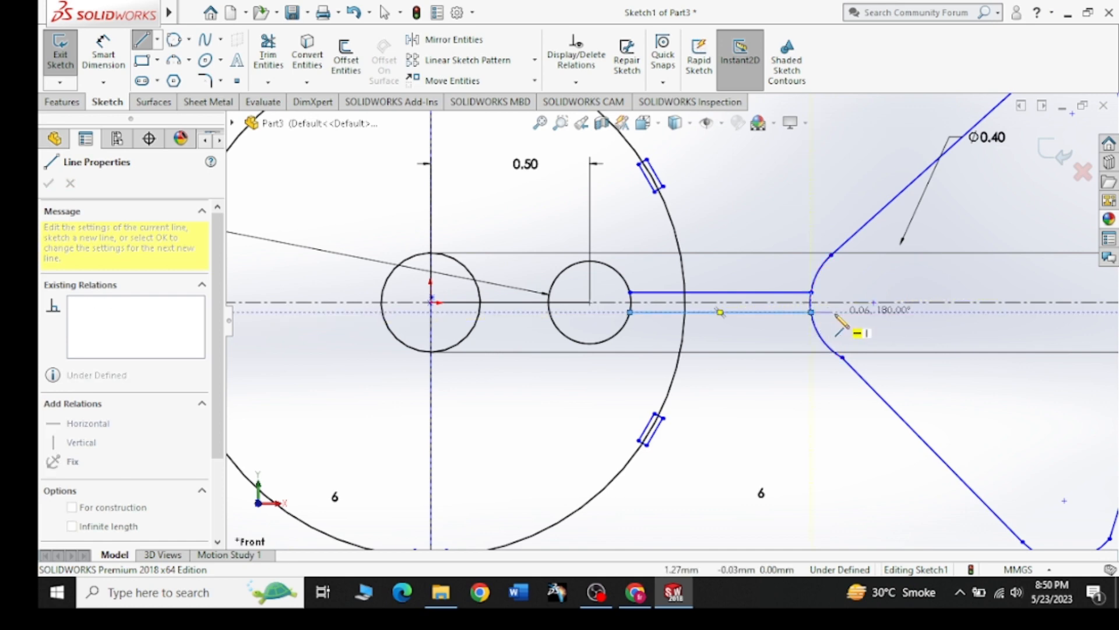
{"action": "right_click", "coordinate": [831, 313]}
{"action": "left_click", "coordinate": [870, 322]}
Check the slot against the reference drawing, and trim the small offset circle's arc between the two slot lines
{"action": "left_click", "coordinate": [652, 587]}
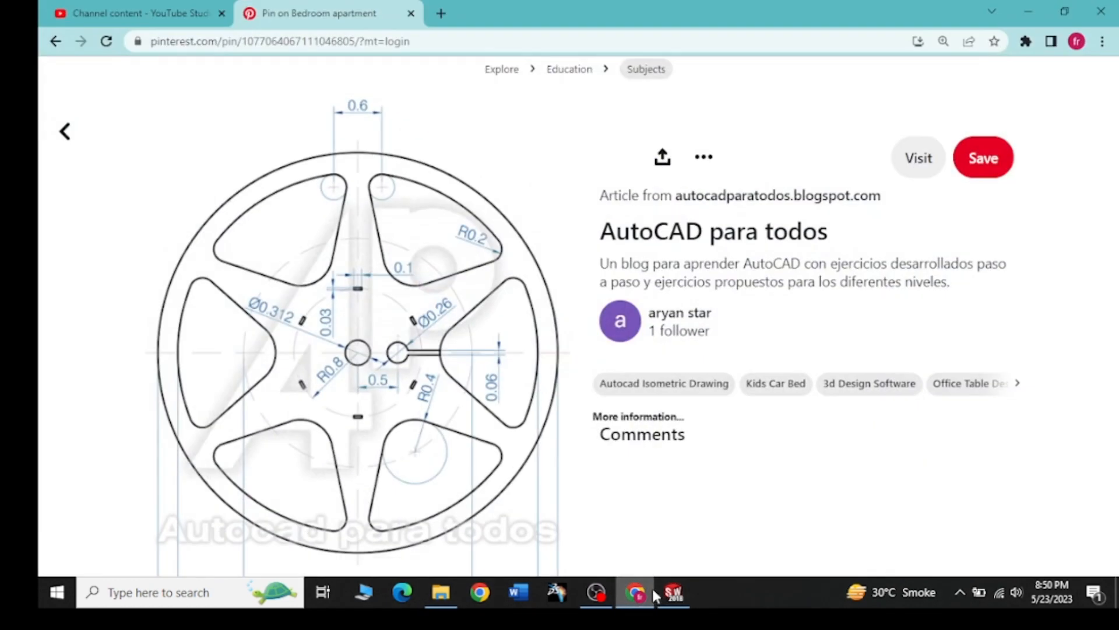
{"action": "left_click", "coordinate": [673, 592]}
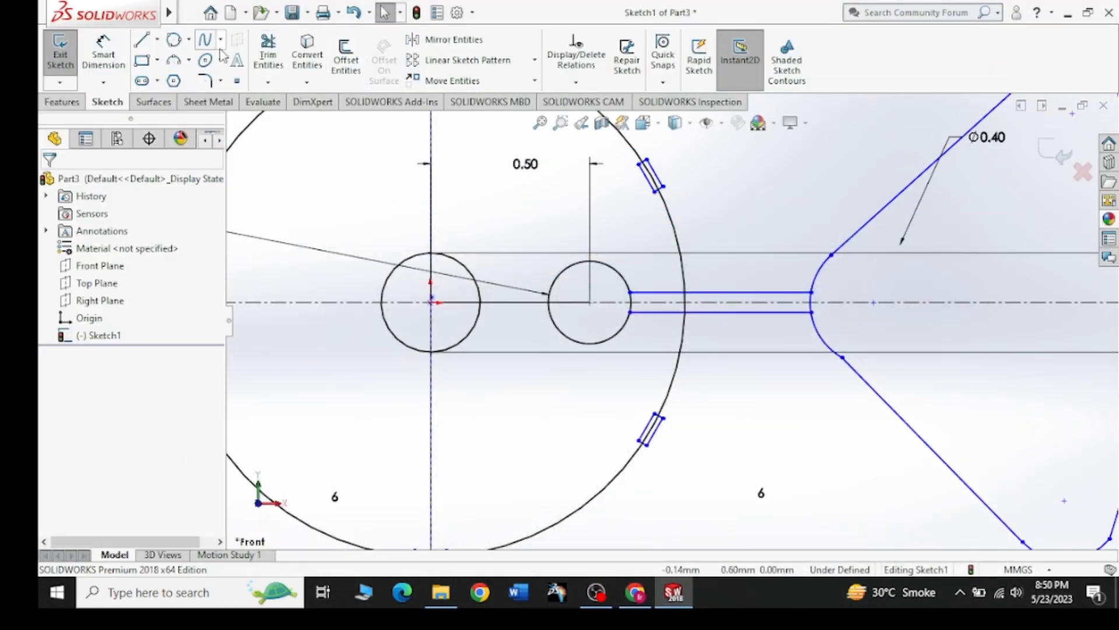
{"action": "left_click", "coordinate": [268, 54]}
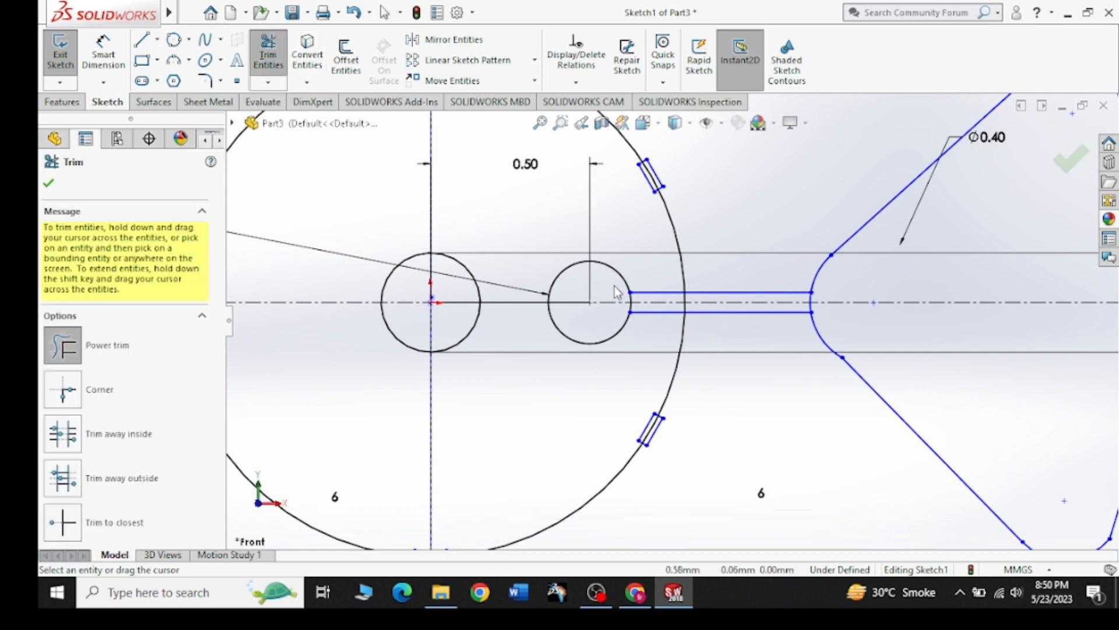
{"action": "scroll", "coordinate": [615, 286], "scroll_direction": "down", "scroll_amount": 3}
{"action": "left_click_drag", "start_coordinate": [659, 310], "coordinate": [649, 311]}
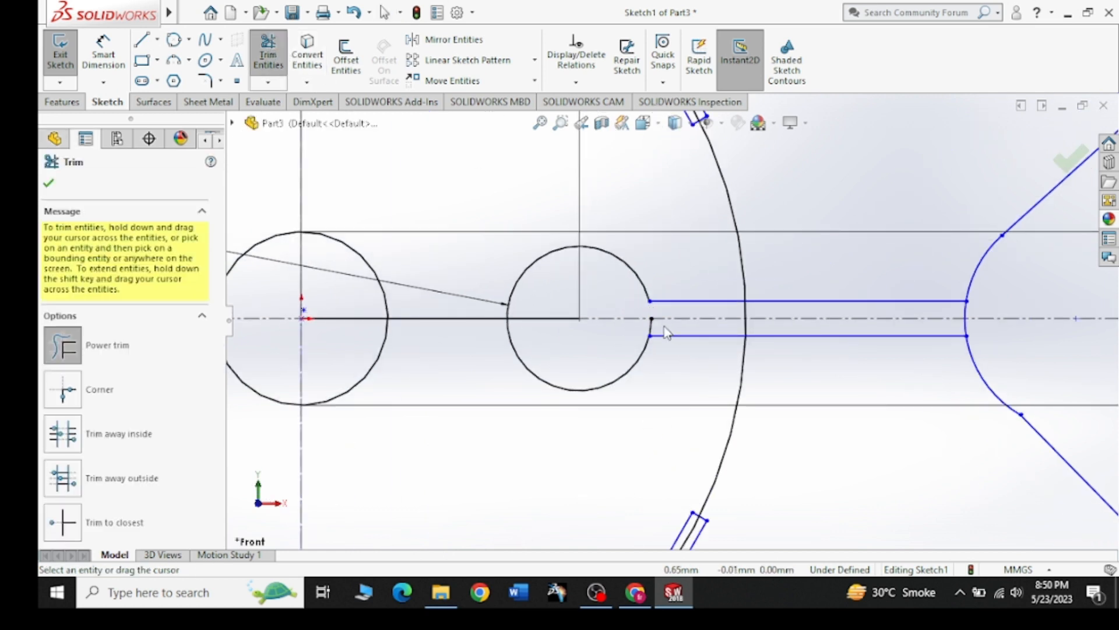
{"action": "scroll", "coordinate": [572, 331], "scroll_direction": "up", "scroll_amount": 3}
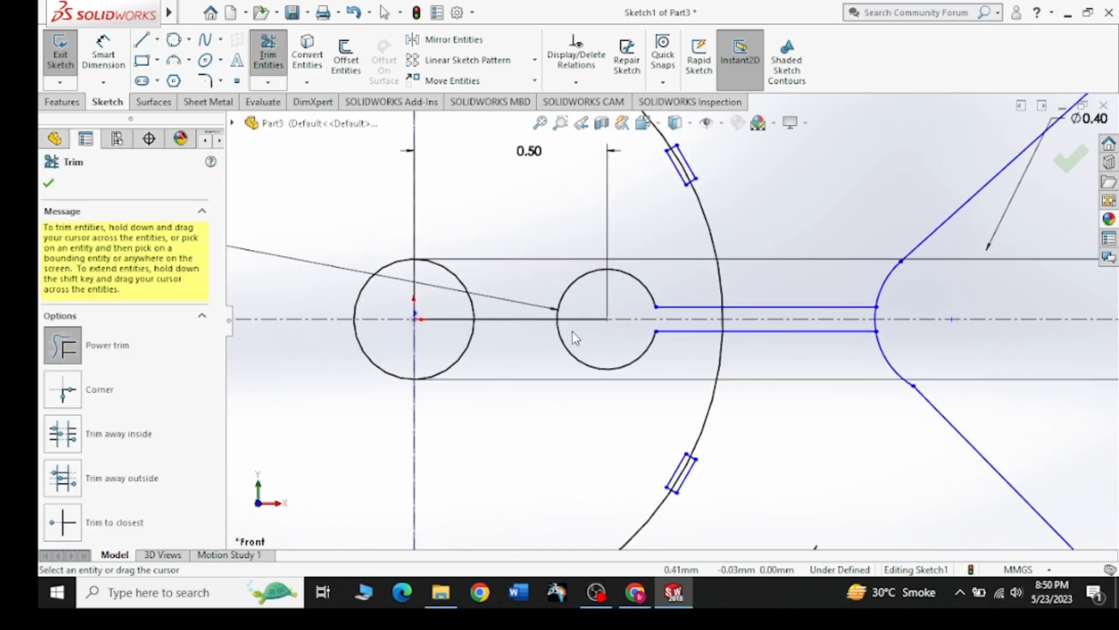
Delete the line joining the two hub circle centers and the horizontal and vertical centerlines
{"action": "key", "text": "Escape"}
{"action": "left_click", "coordinate": [538, 319]}
{"action": "key", "text": "Escape"}
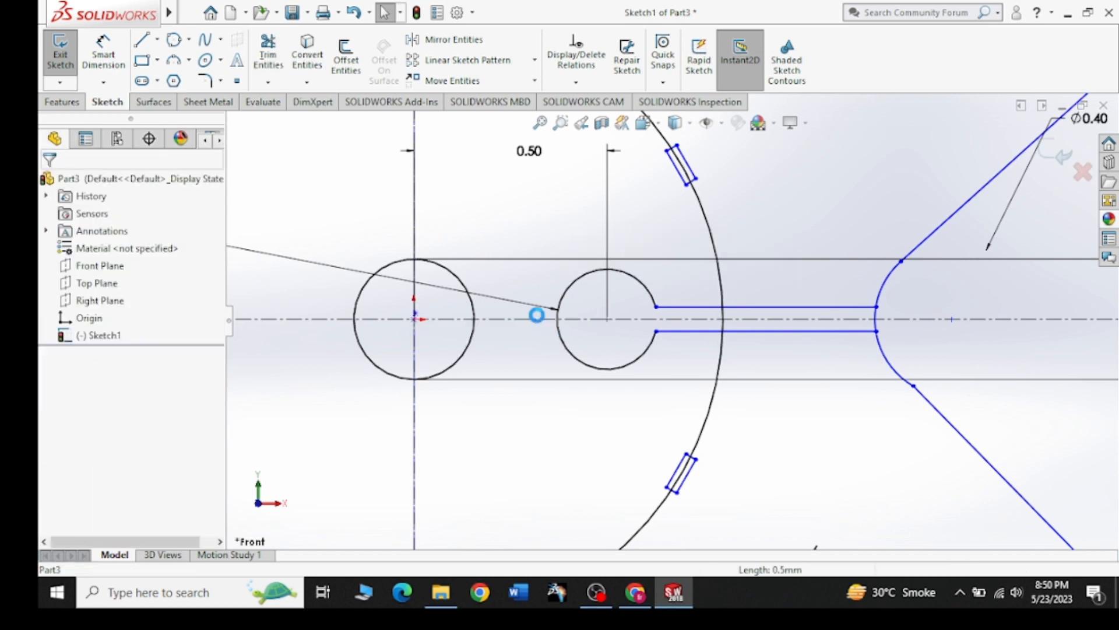
{"action": "left_click", "coordinate": [985, 319]}
{"action": "left_click", "coordinate": [974, 345]}
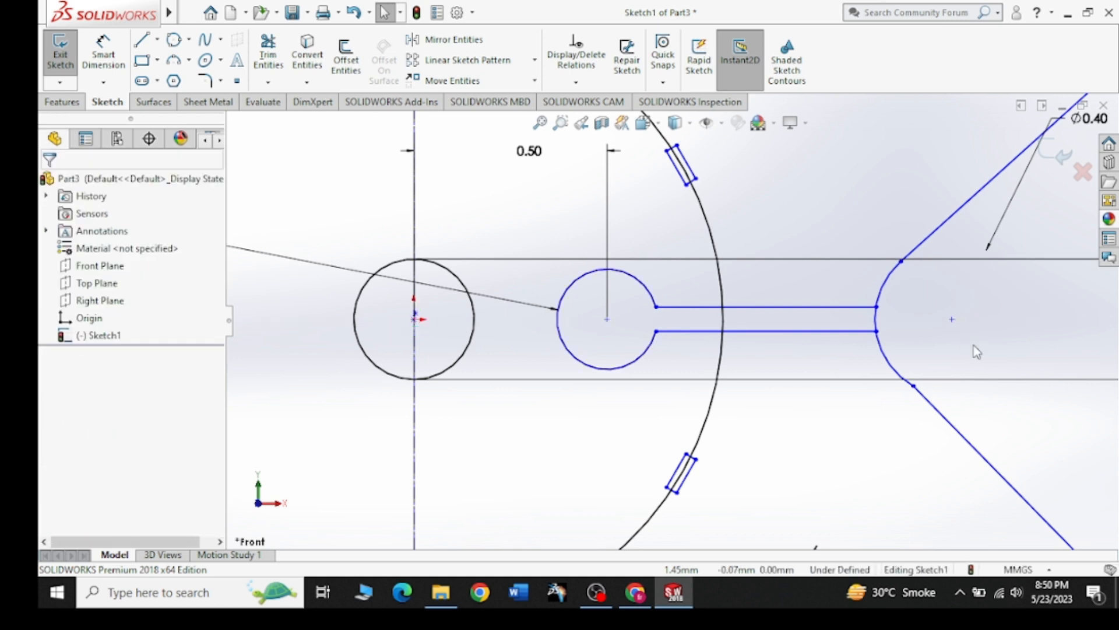
{"action": "left_click_drag", "start_coordinate": [502, 471], "coordinate": [395, 493]}
{"action": "left_click", "coordinate": [393, 489]}
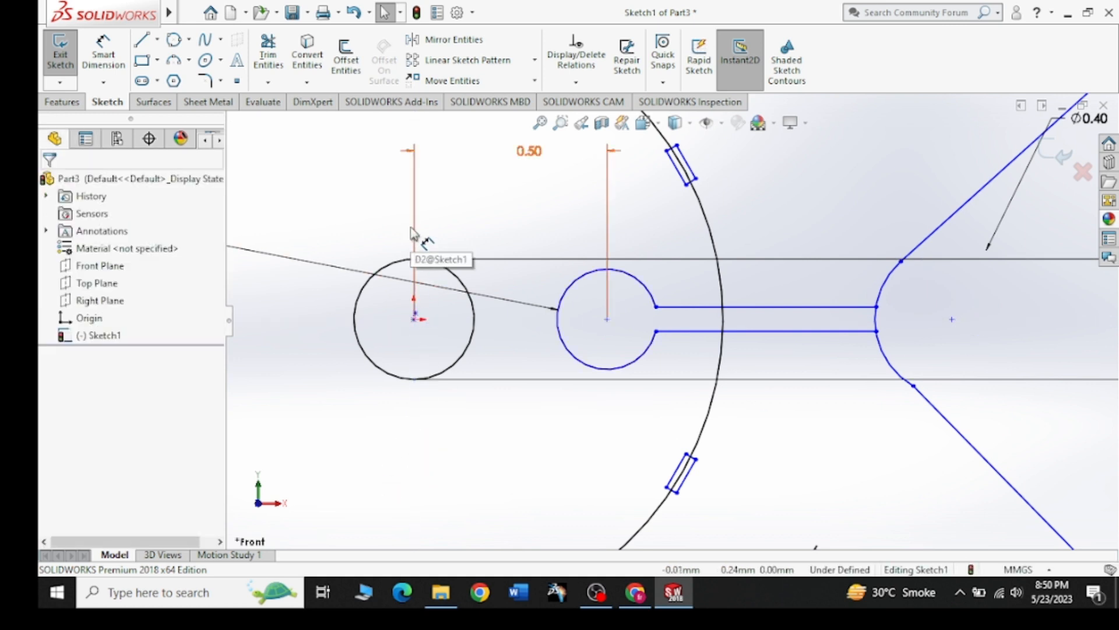
Review the whole wheel sketch, and switch to Chrome to compare it with the reference drawing
{"action": "scroll", "coordinate": [439, 226], "scroll_direction": "up", "scroll_amount": 6}
{"action": "scroll", "coordinate": [490, 265], "scroll_direction": "up", "scroll_amount": 3}
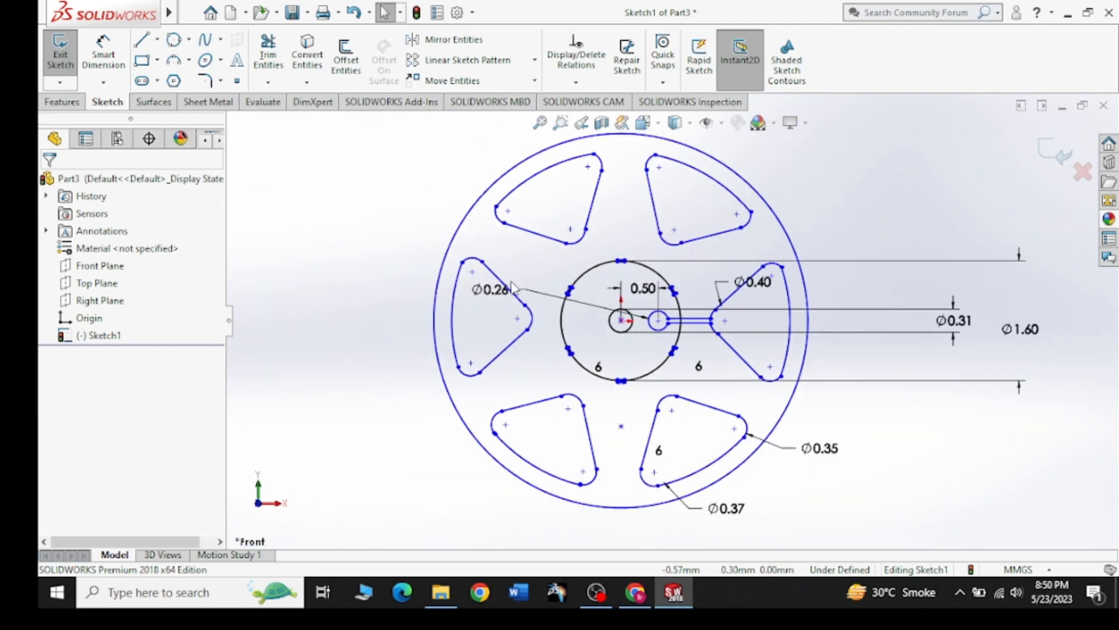
{"action": "left_click", "coordinate": [636, 595]}
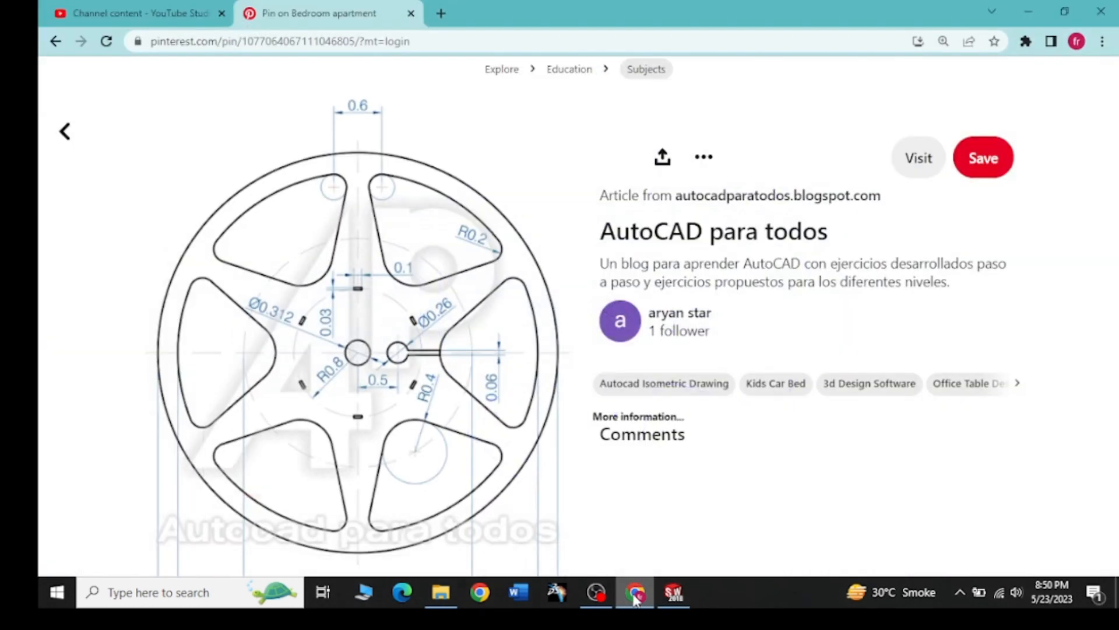